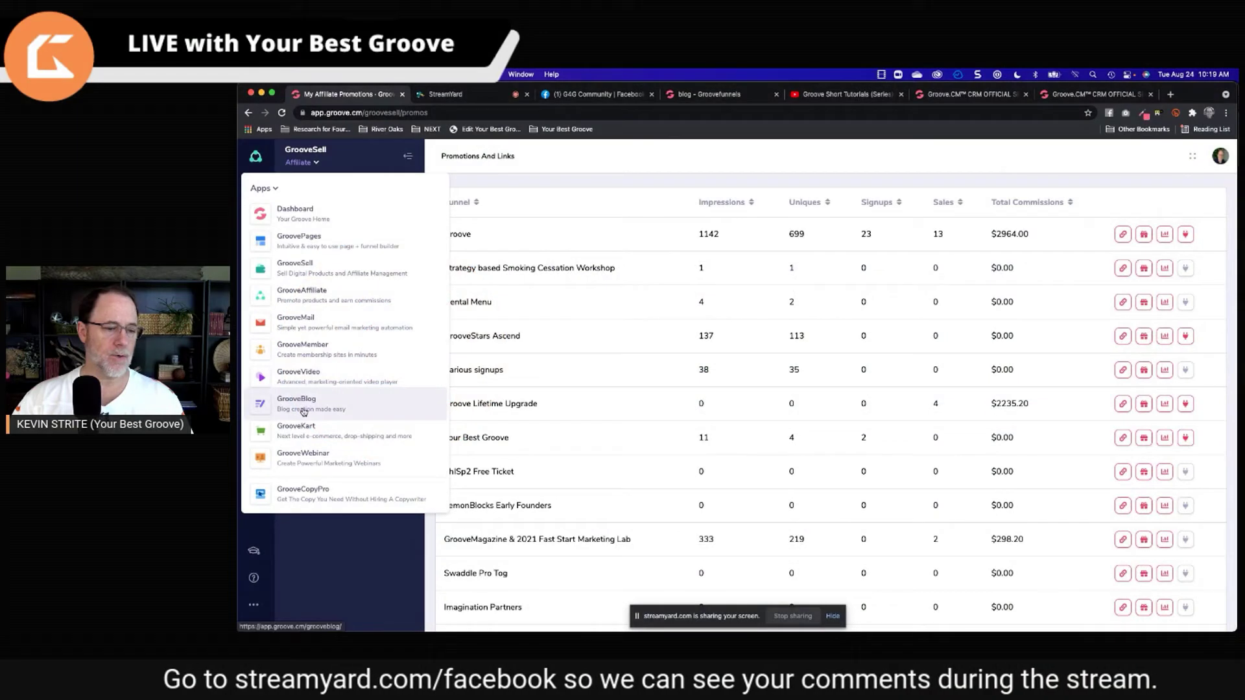
- Create a blog in GrooveBlog named "Larry's Blog" with the subdomain larryblog
{"action": "left_click", "coordinate": [304, 411]}
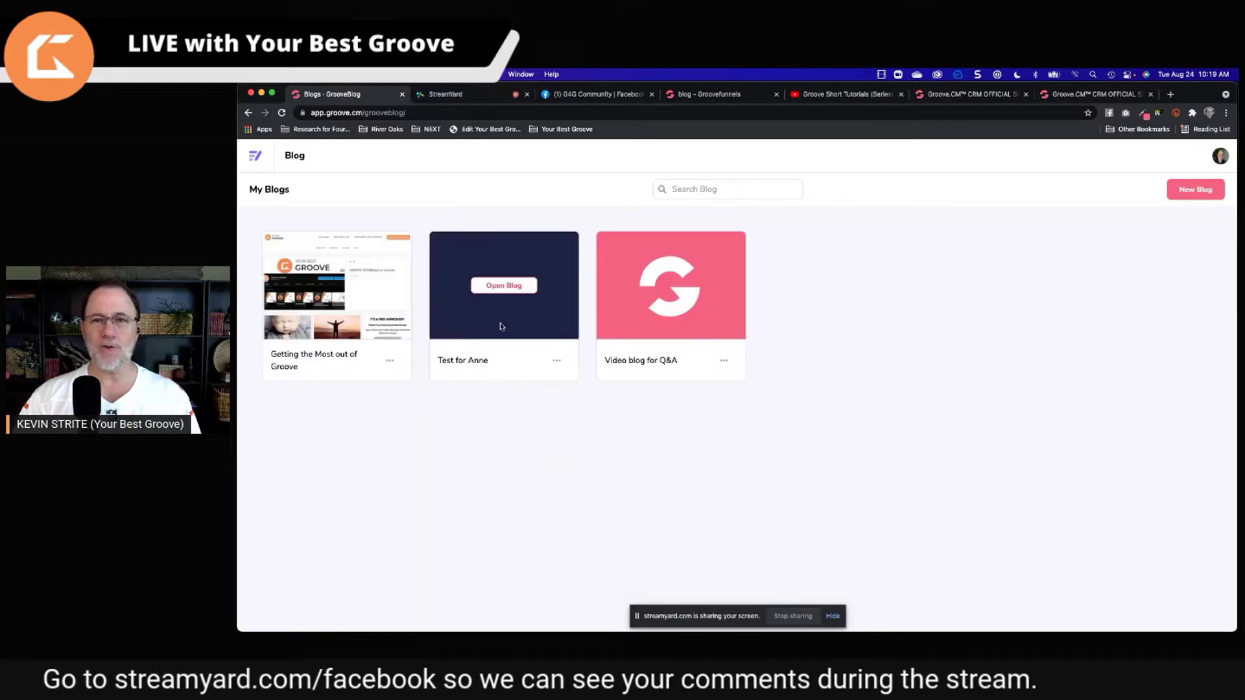
{"action": "mouse_move", "coordinate": [668, 327]}
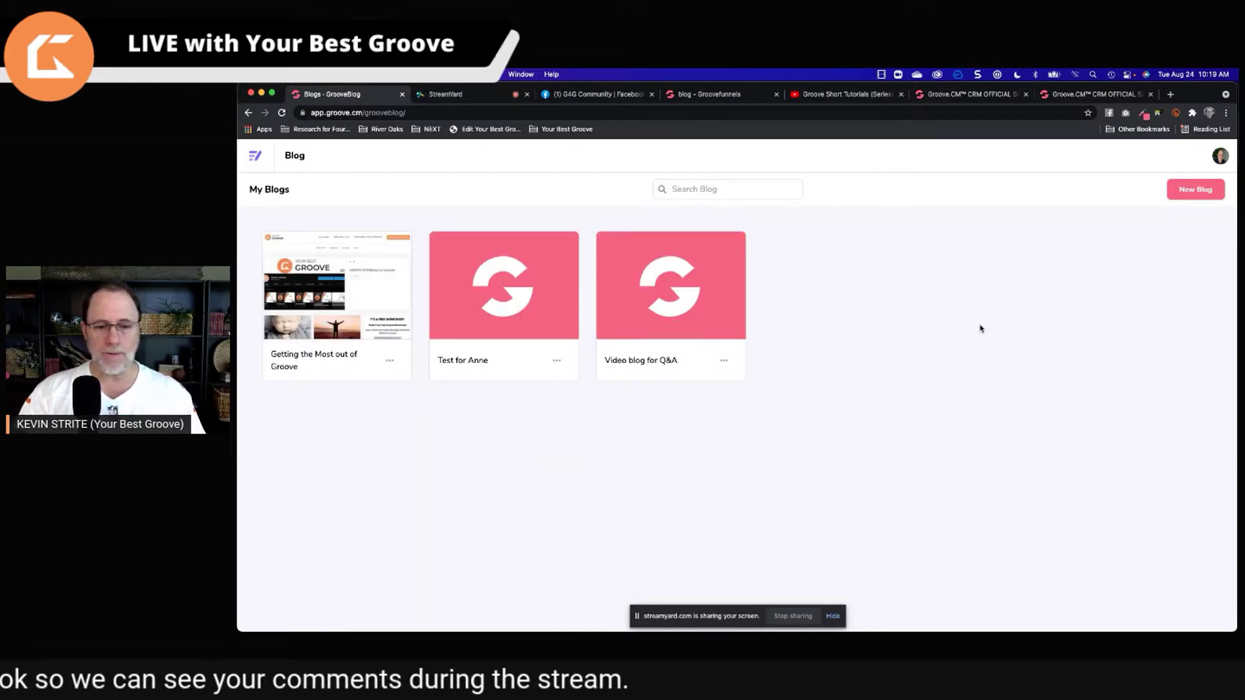
{"action": "left_click", "coordinate": [1195, 189]}
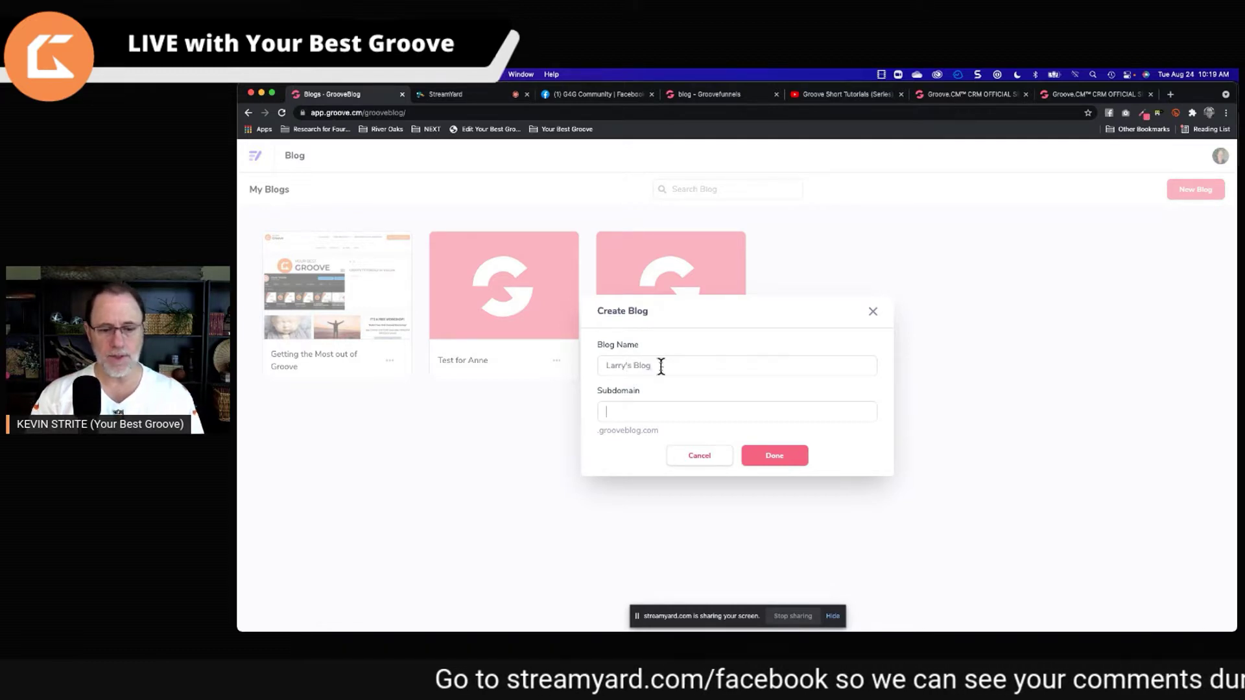
{"action": "key", "text": "Tab"}
{"action": "type", "text": "larryblog"}
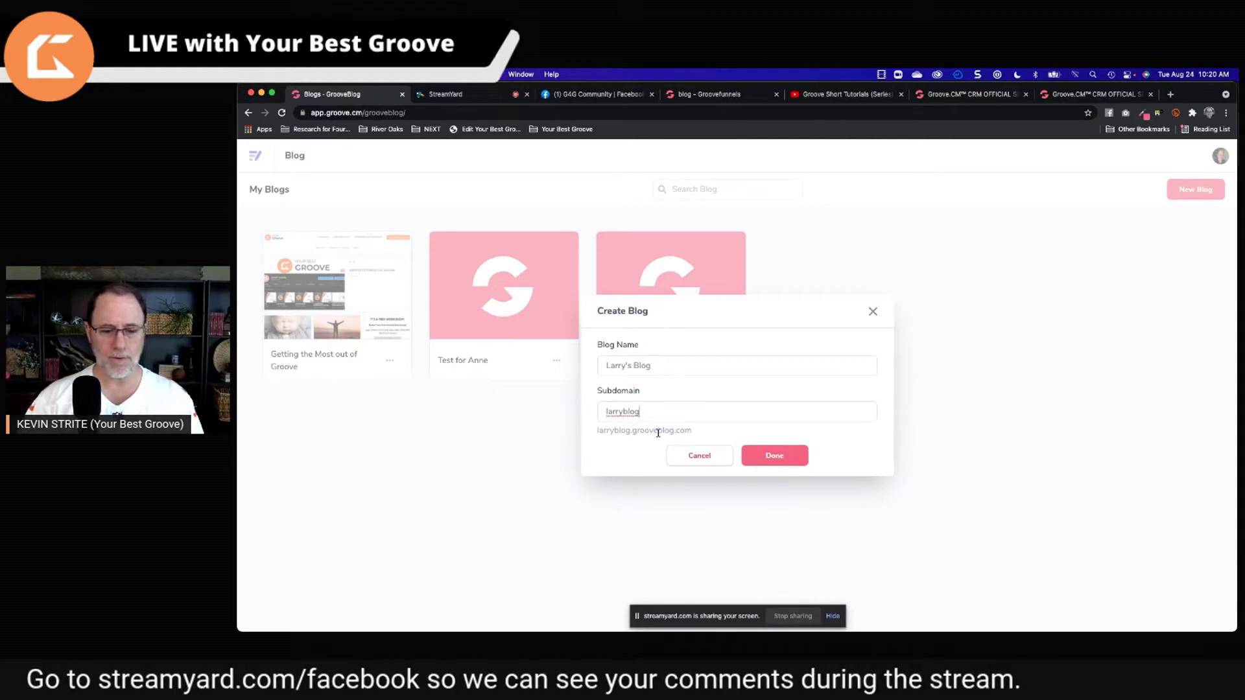
{"action": "double_click", "coordinate": [622, 411]}
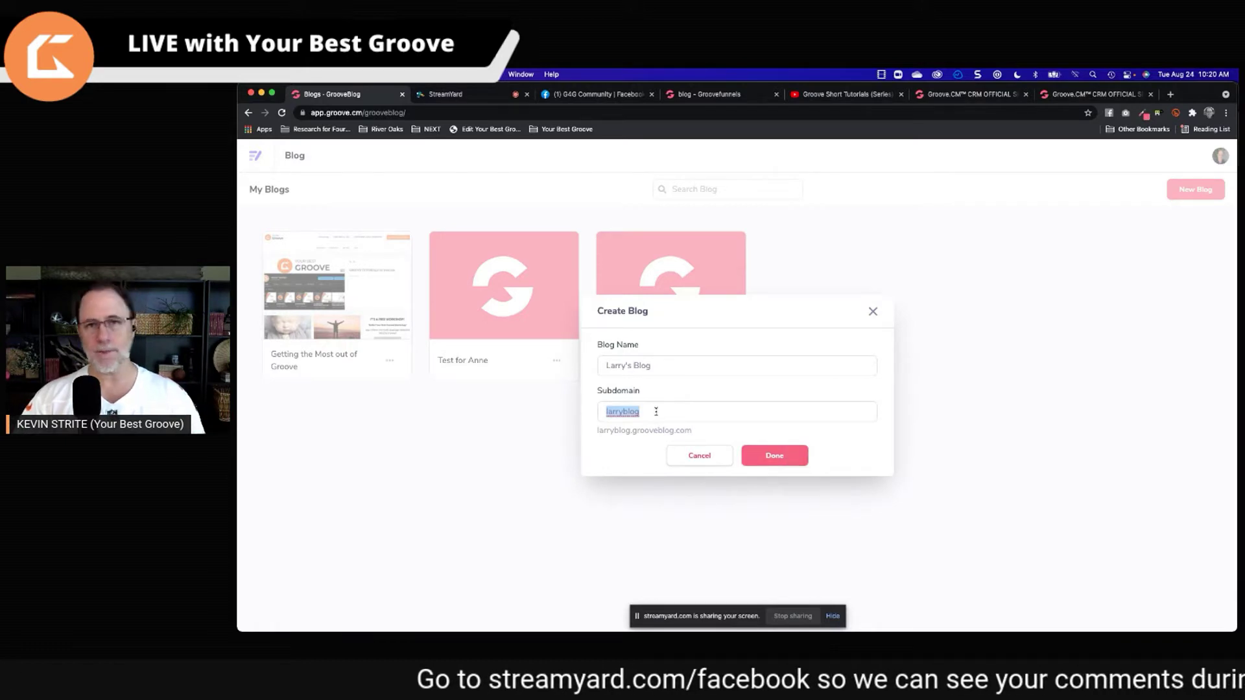
{"action": "left_click", "coordinate": [775, 456]}
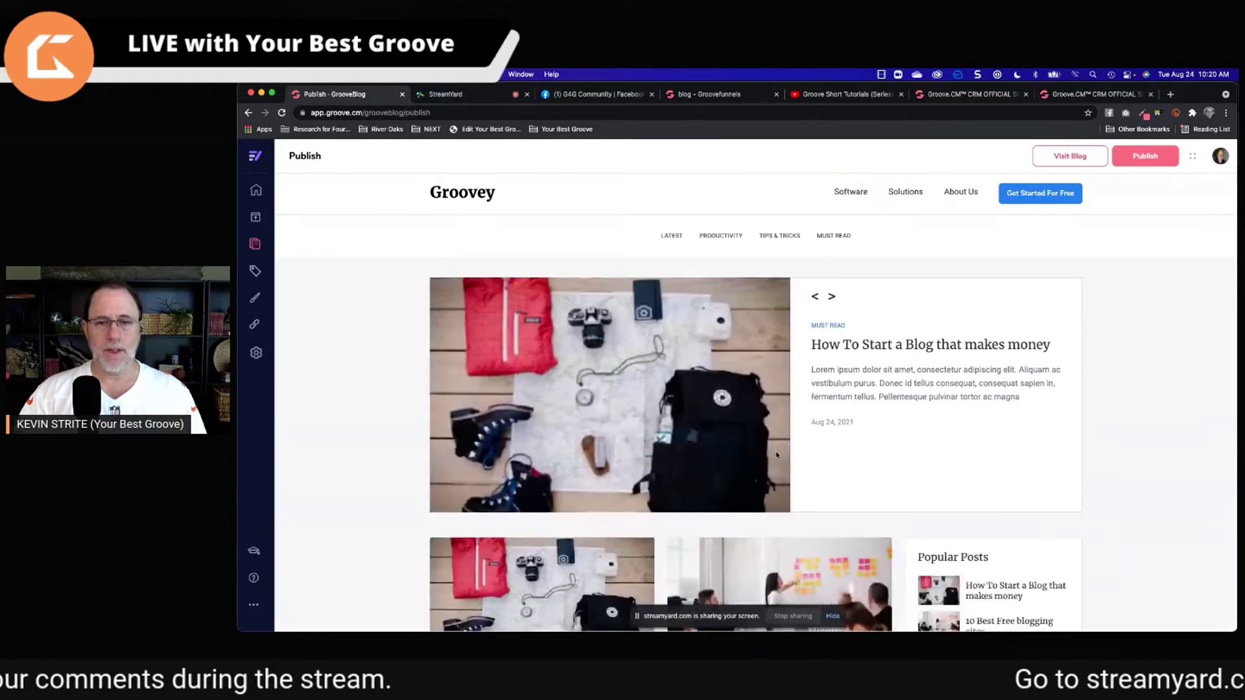
- Look through the new blog's default home page from its header to its footer
{"action": "scroll", "coordinate": [776, 454], "scroll_direction": "down", "scroll_amount": 15}
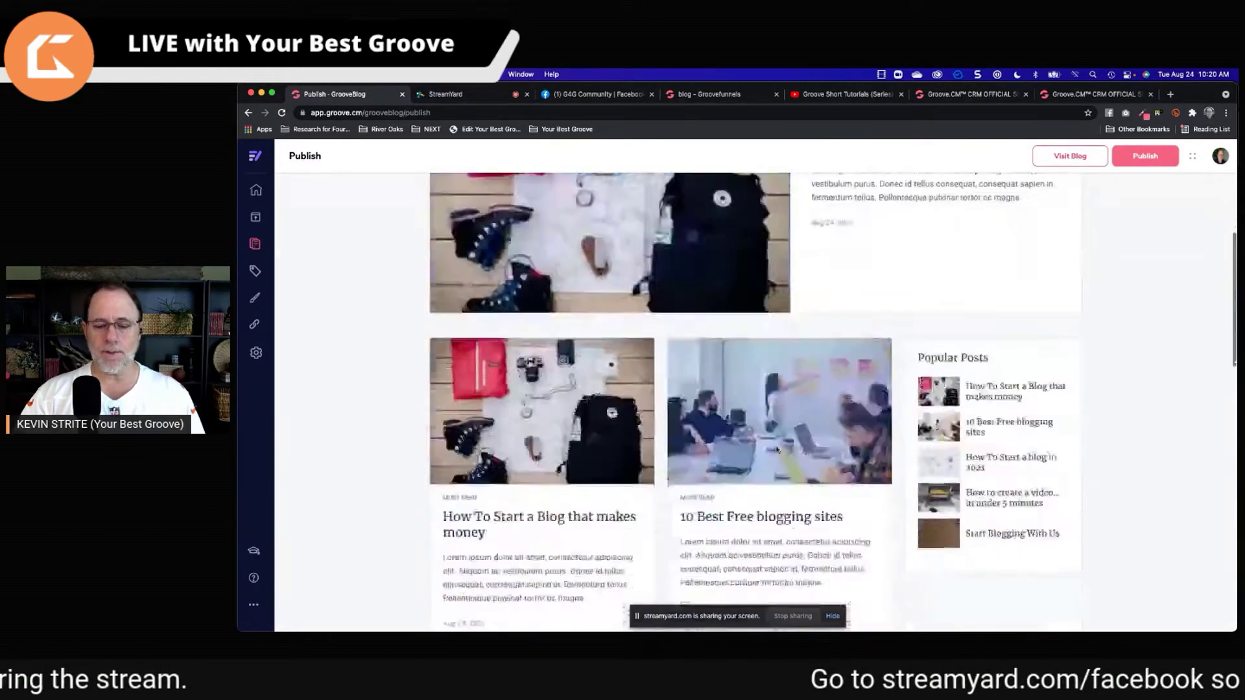
{"action": "scroll", "coordinate": [776, 449], "scroll_direction": "down", "scroll_amount": 3}
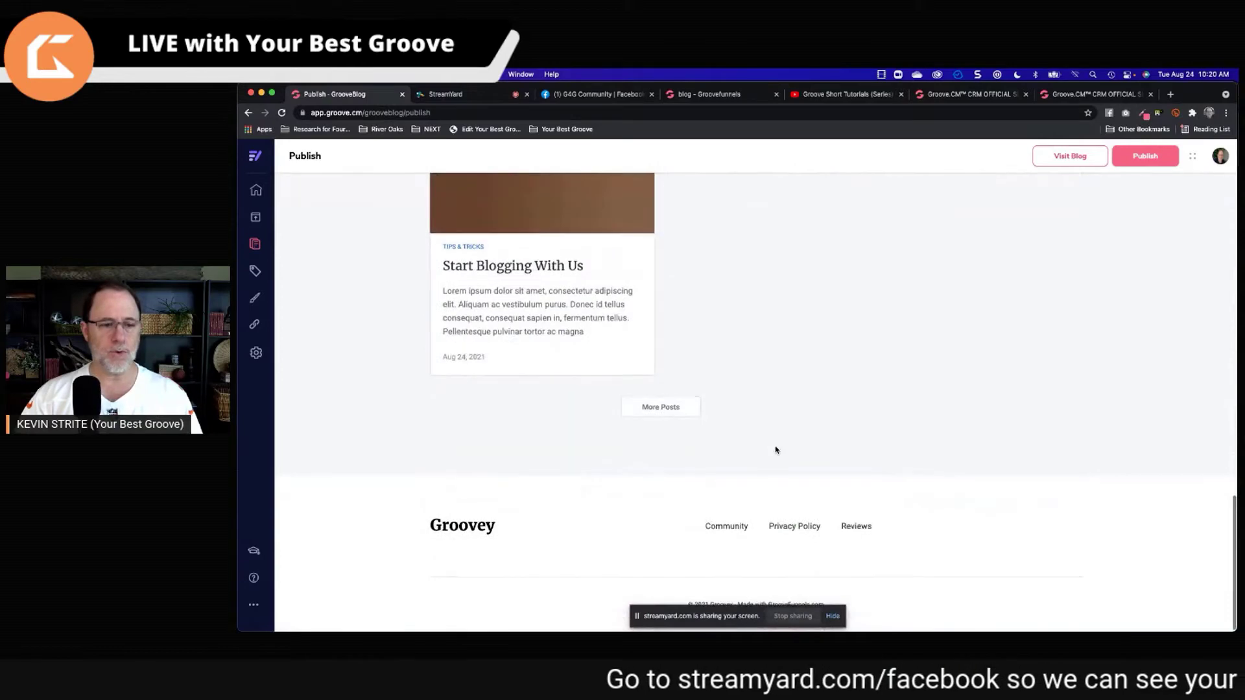
{"action": "scroll", "coordinate": [775, 449], "scroll_direction": "up", "scroll_amount": 15}
{"action": "scroll", "coordinate": [776, 447], "scroll_direction": "down", "scroll_amount": 15}
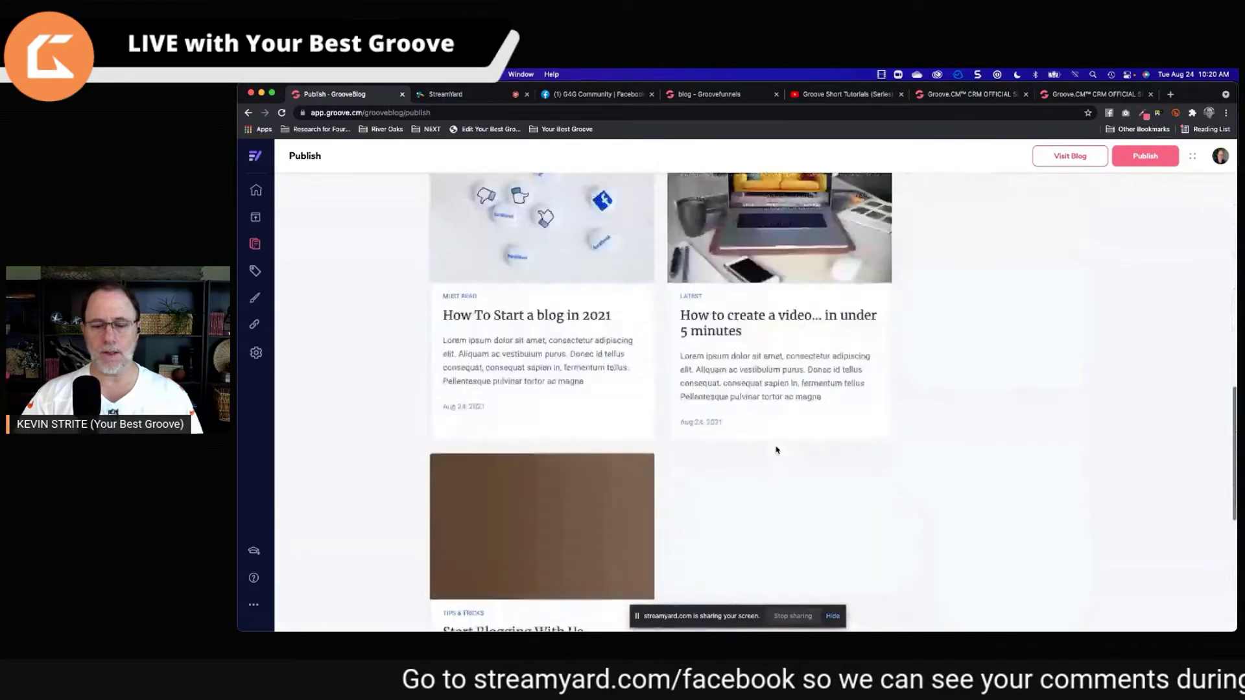
{"action": "scroll", "coordinate": [776, 450], "scroll_direction": "up", "scroll_amount": 8}
{"action": "scroll", "coordinate": [778, 449], "scroll_direction": "up", "scroll_amount": 8}
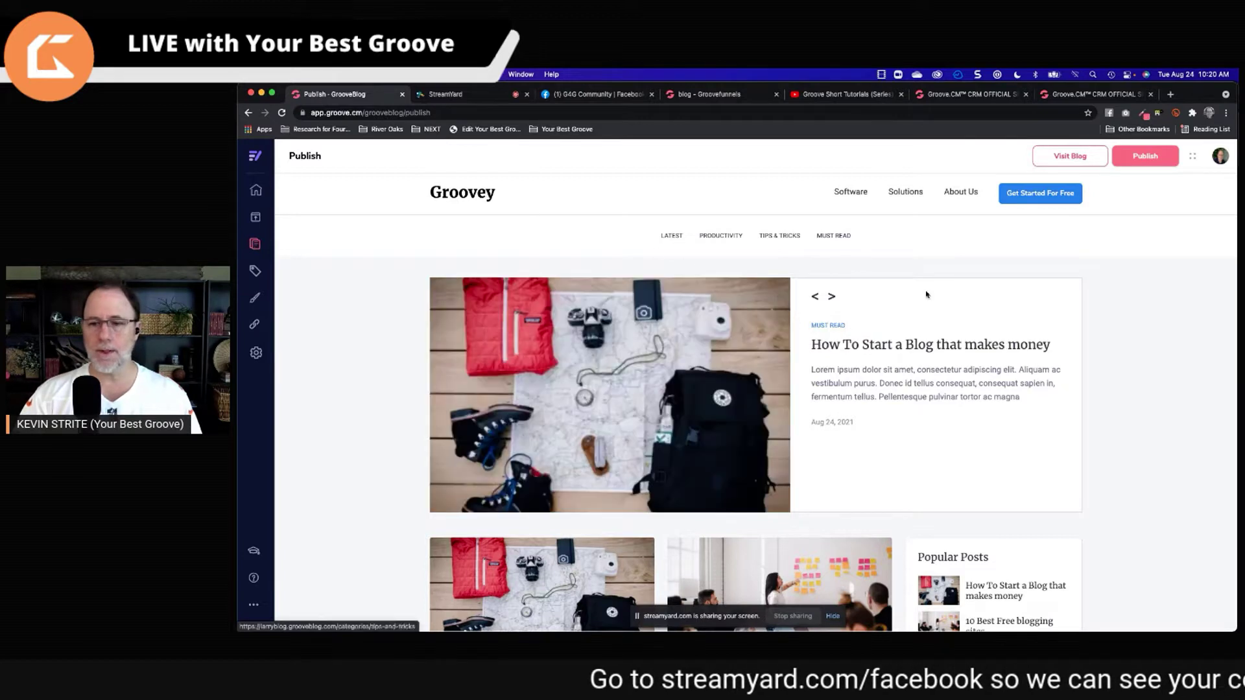
- Examine the blog's SEO URL settings and its subdomain and custom domain options
{"action": "left_click", "coordinate": [255, 353]}
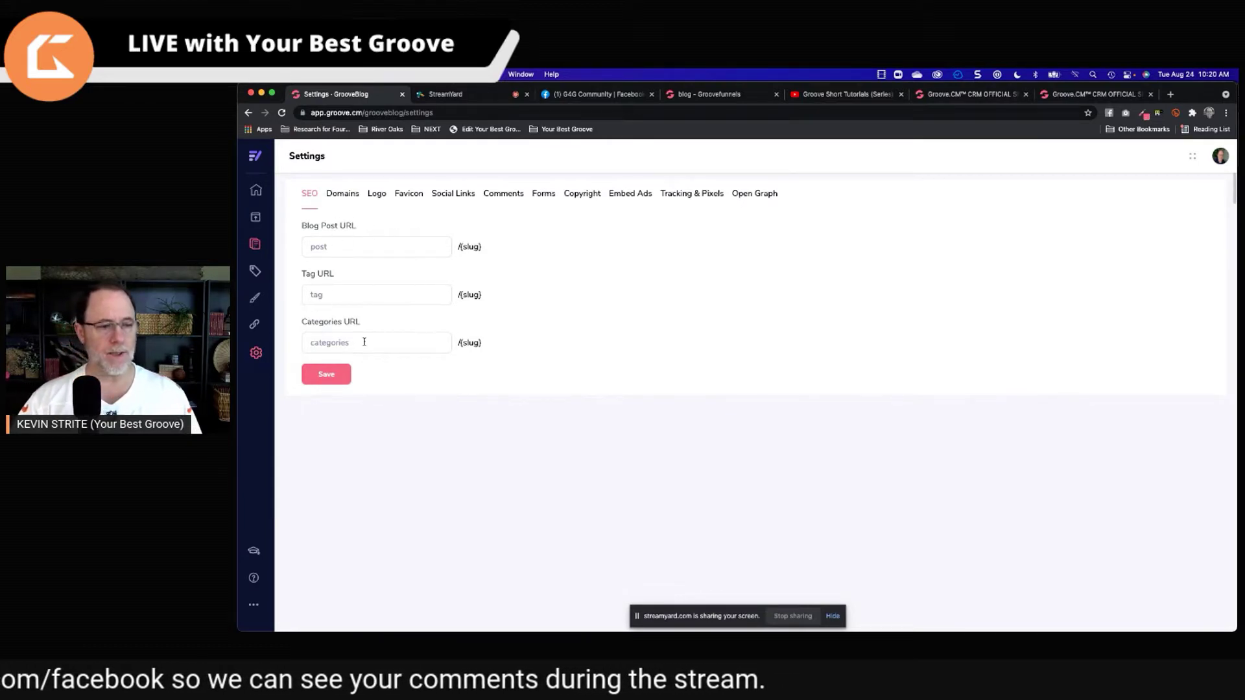
{"action": "left_click", "coordinate": [341, 194]}
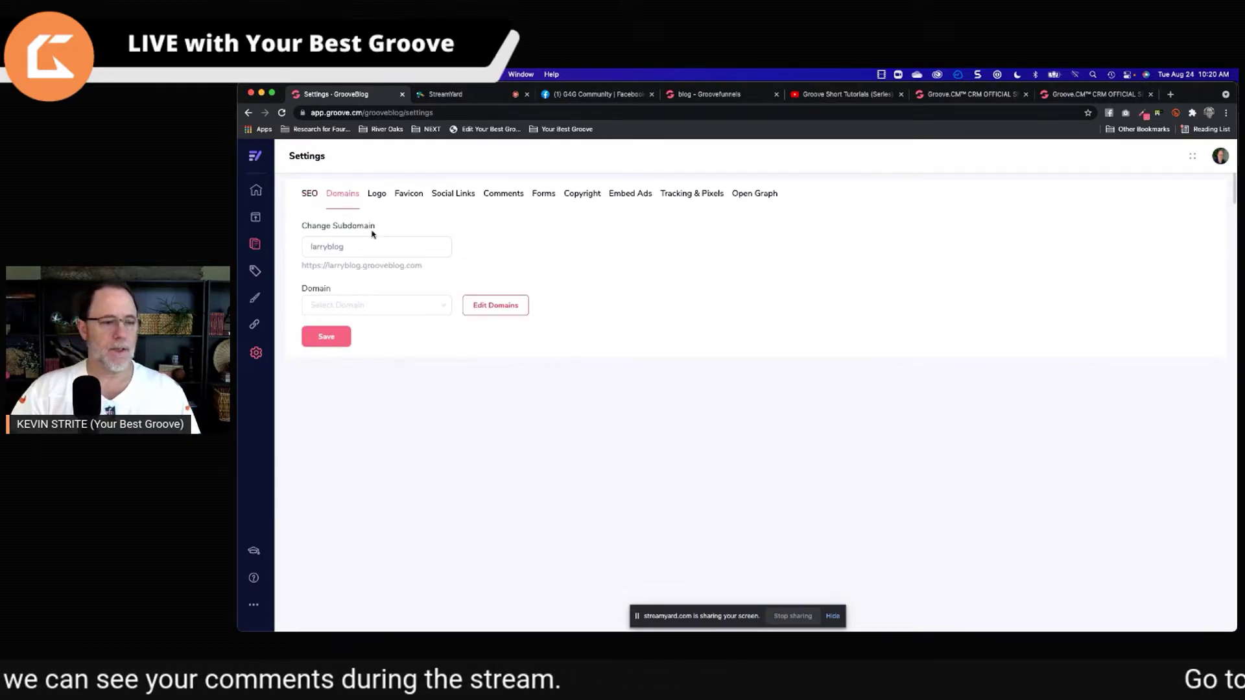
{"action": "left_click", "coordinate": [361, 304]}
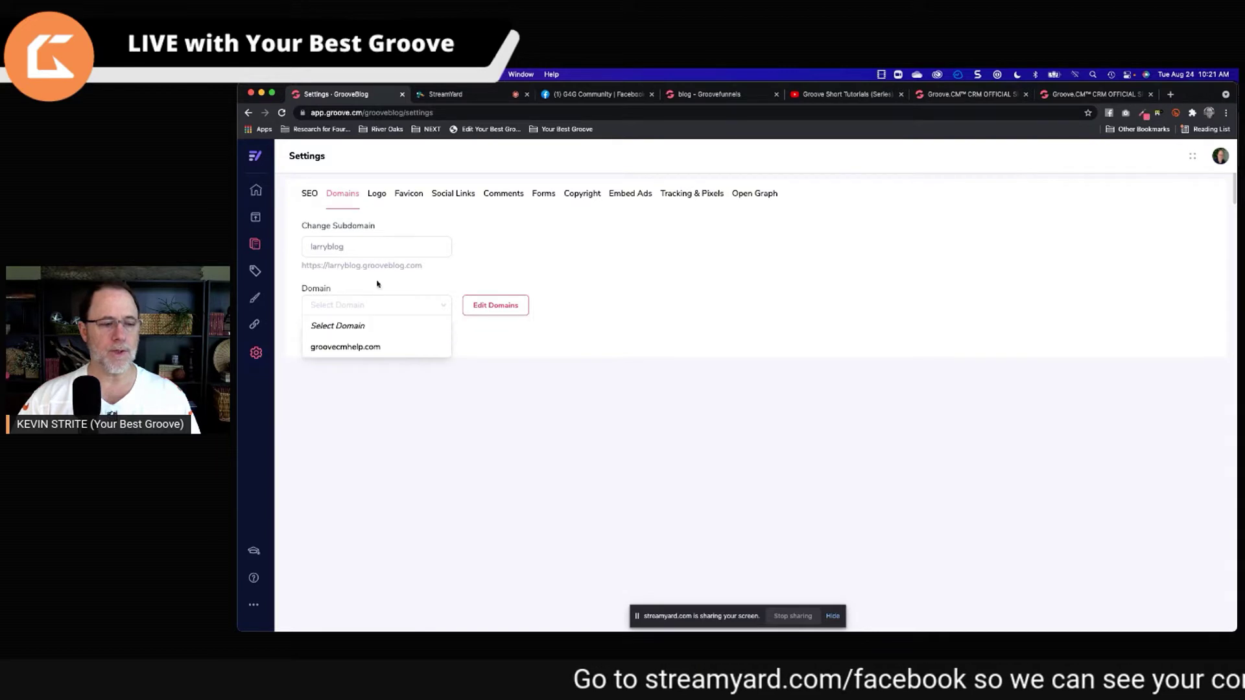
{"action": "left_click", "coordinate": [348, 313]}
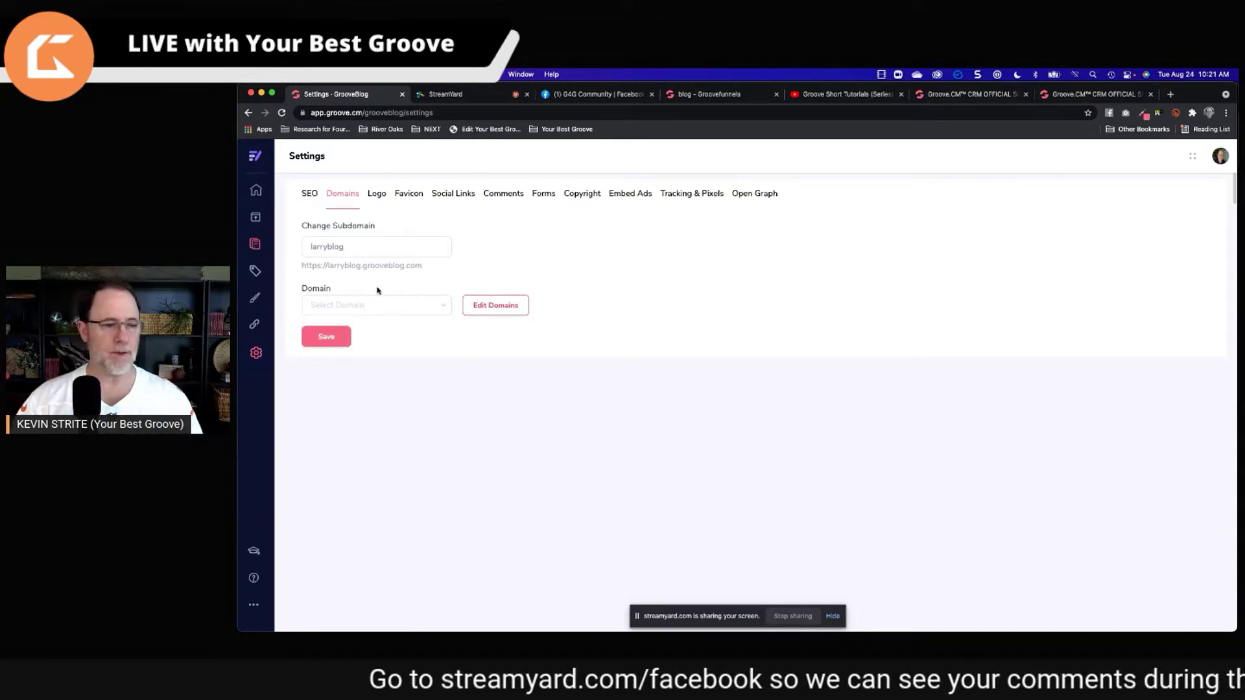
- Replace the blog's default logo with the Your Best Groove logo from the image library and save it
{"action": "left_click", "coordinate": [377, 194]}
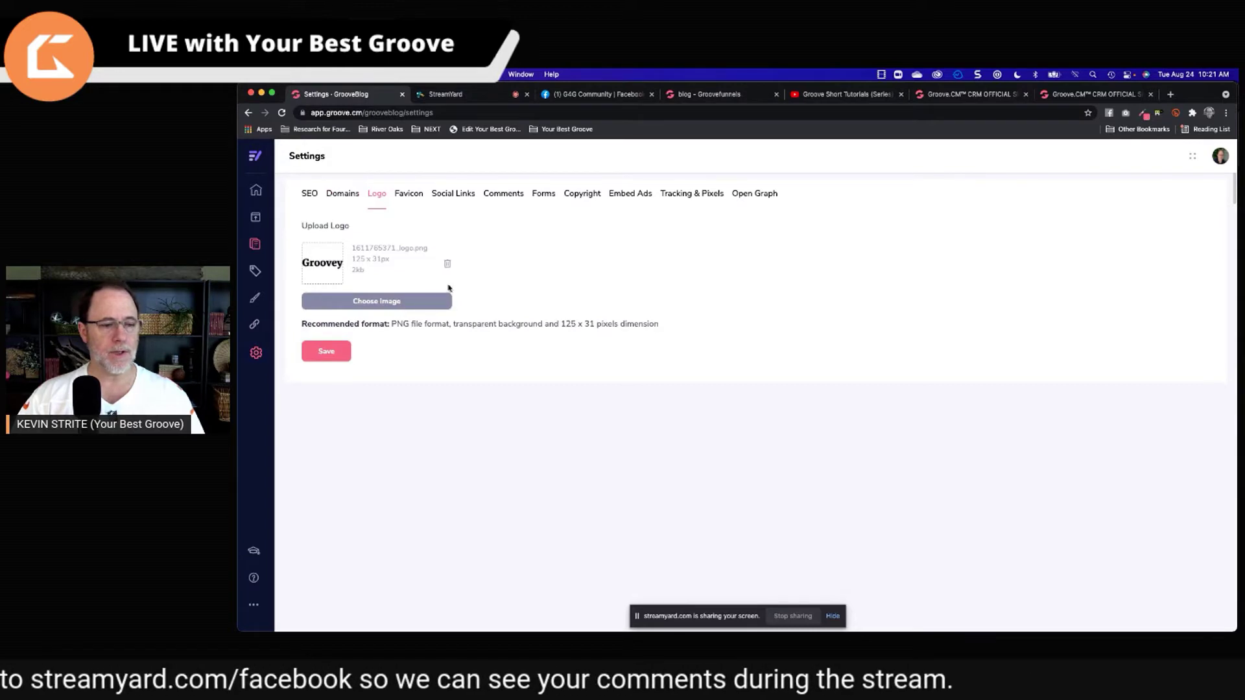
{"action": "left_click", "coordinate": [447, 264]}
{"action": "left_click", "coordinate": [375, 302]}
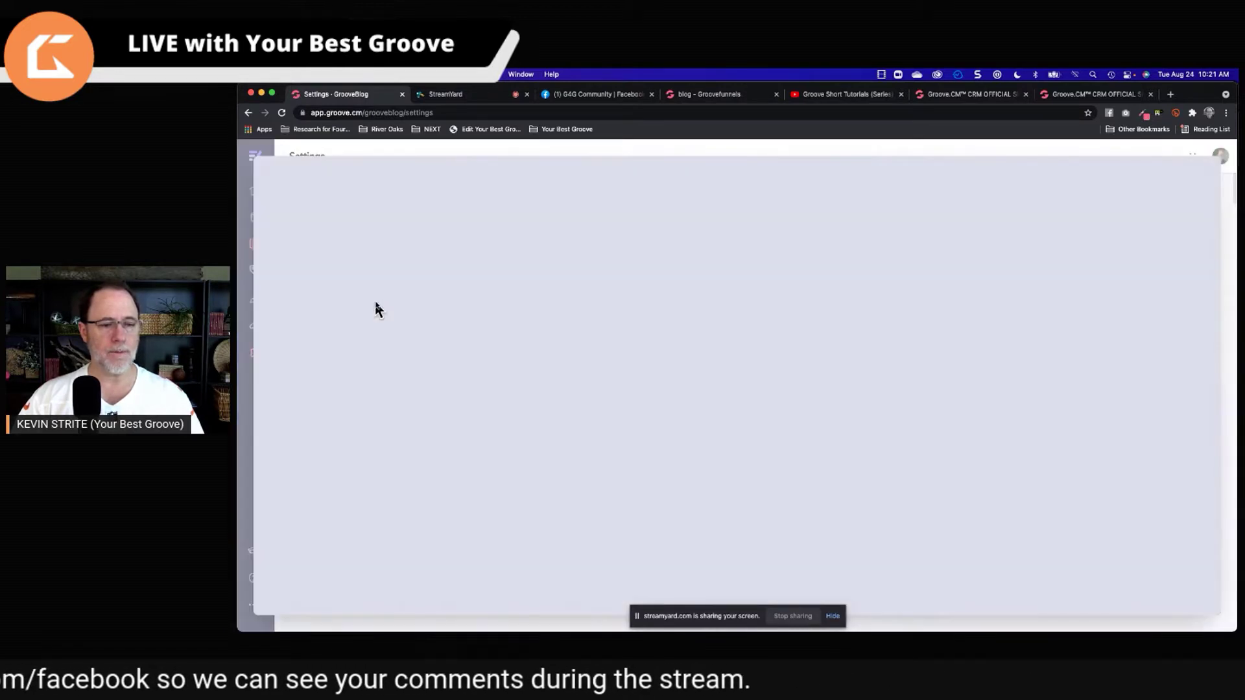
{"action": "scroll", "coordinate": [636, 397], "scroll_direction": "down", "scroll_amount": 1}
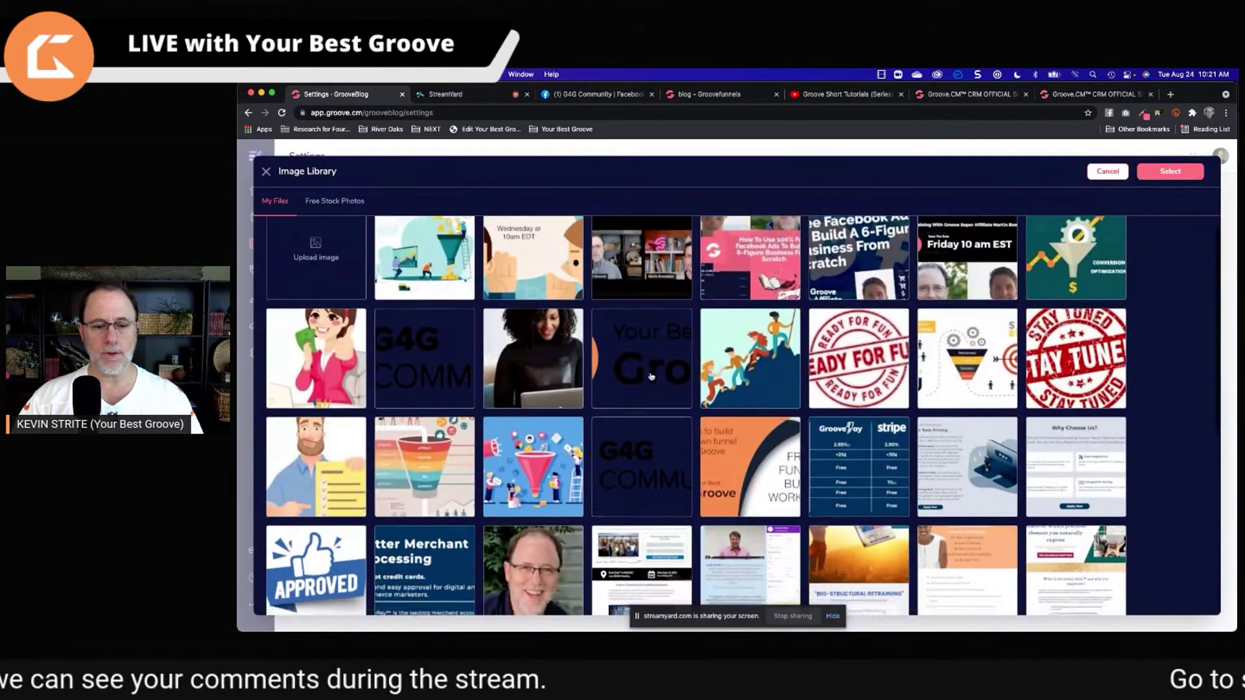
{"action": "left_click", "coordinate": [636, 389]}
{"action": "left_click", "coordinate": [1171, 172]}
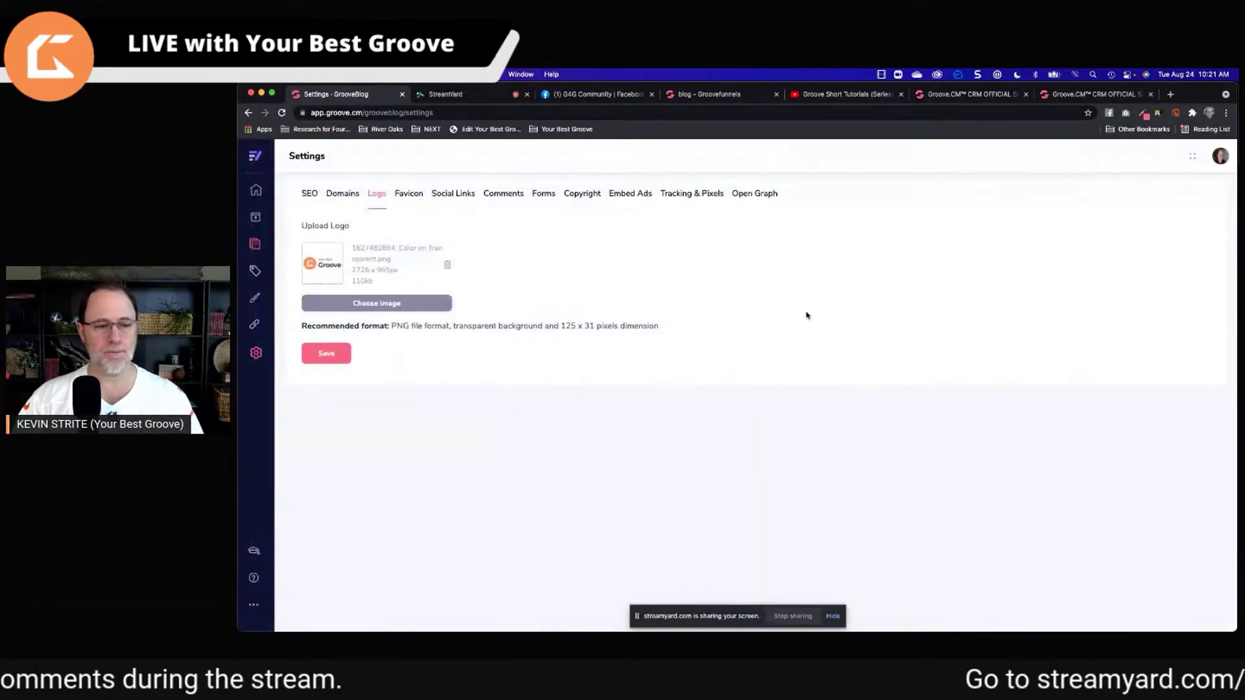
{"action": "left_click", "coordinate": [326, 353]}
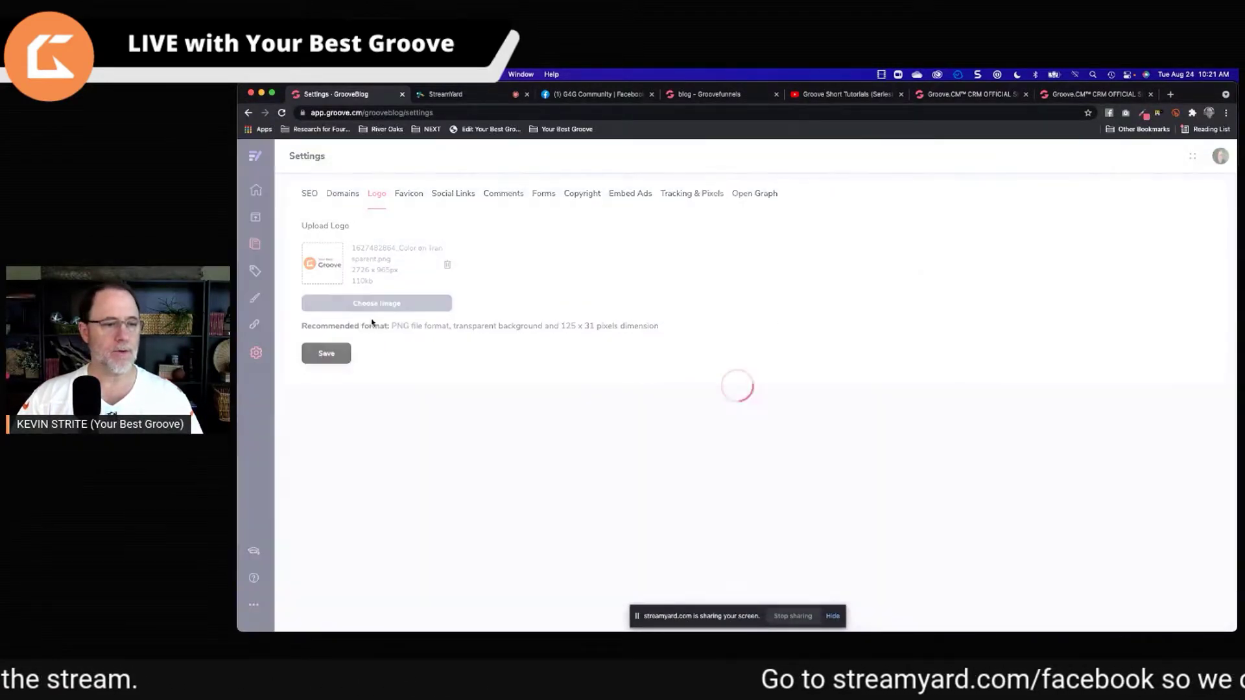
{"action": "left_click", "coordinate": [416, 197]}
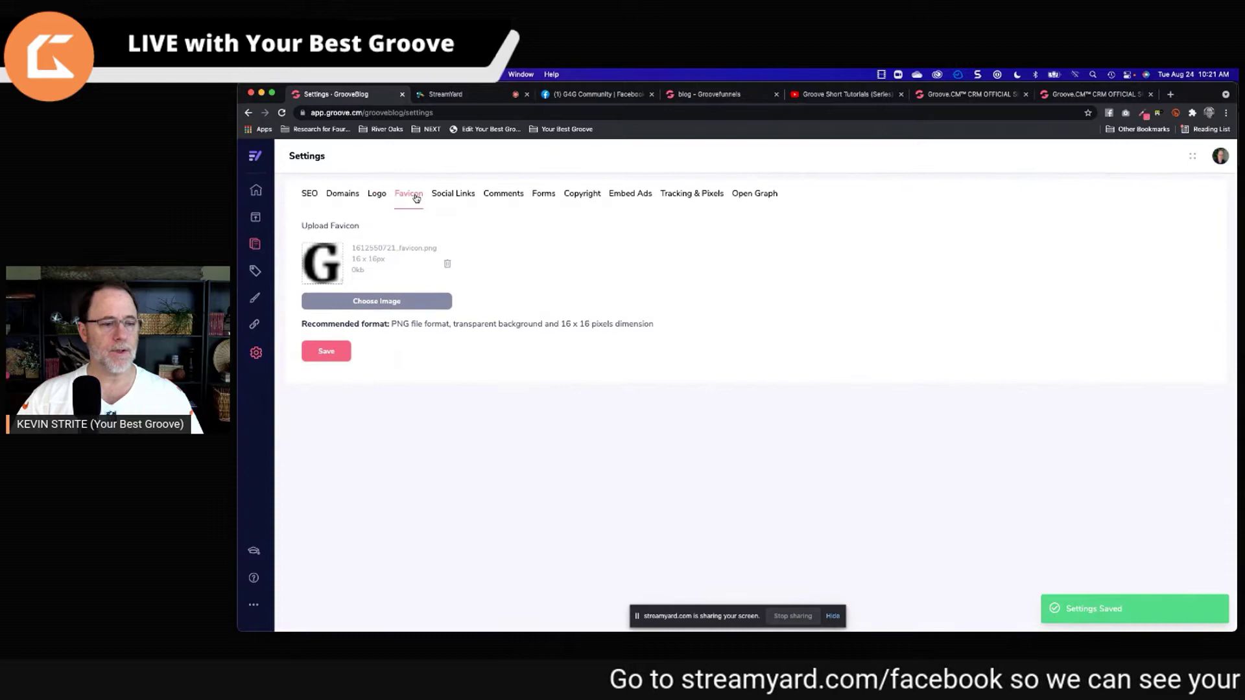
{"action": "left_click", "coordinate": [455, 196]}
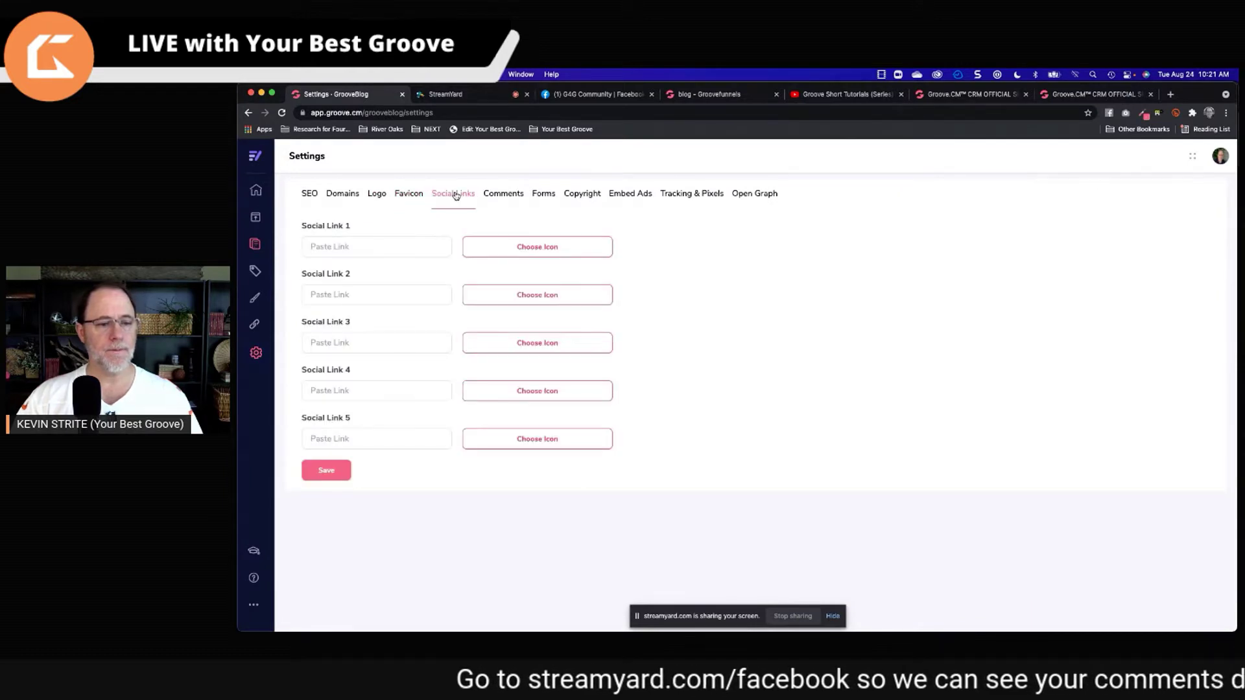
{"action": "left_click", "coordinate": [387, 247]}
{"action": "type", "text": "h"}
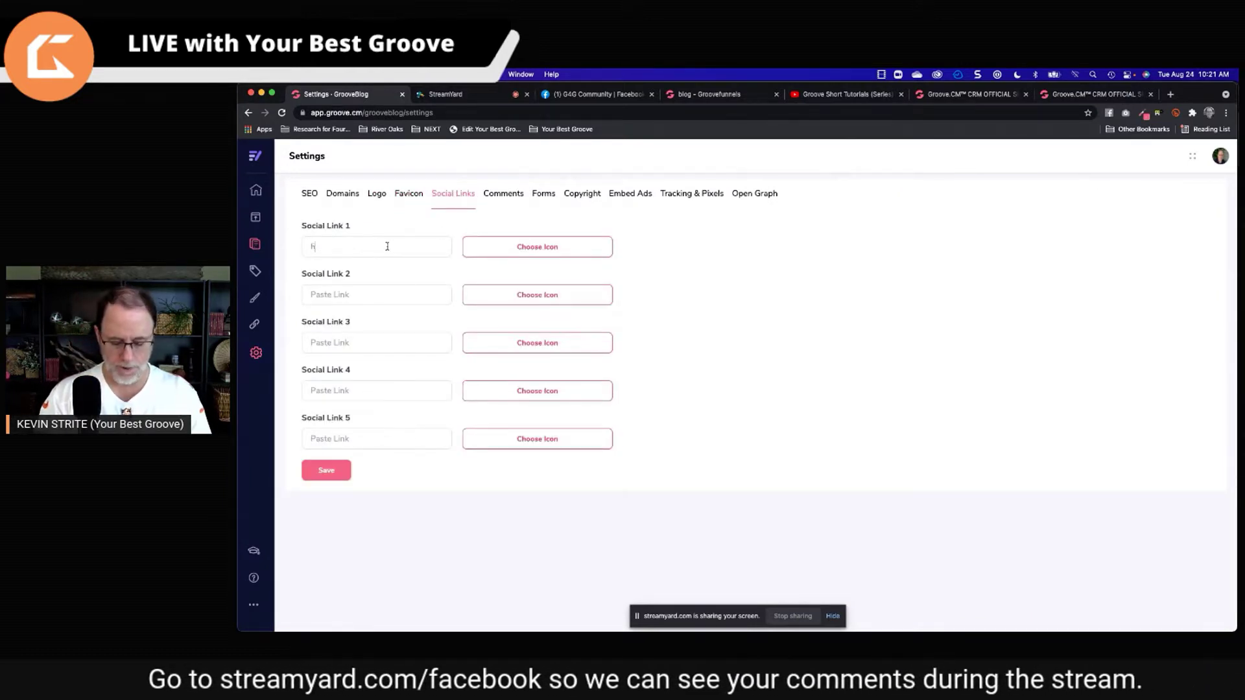
{"action": "type", "text": "ttps://facebook.com/your"}
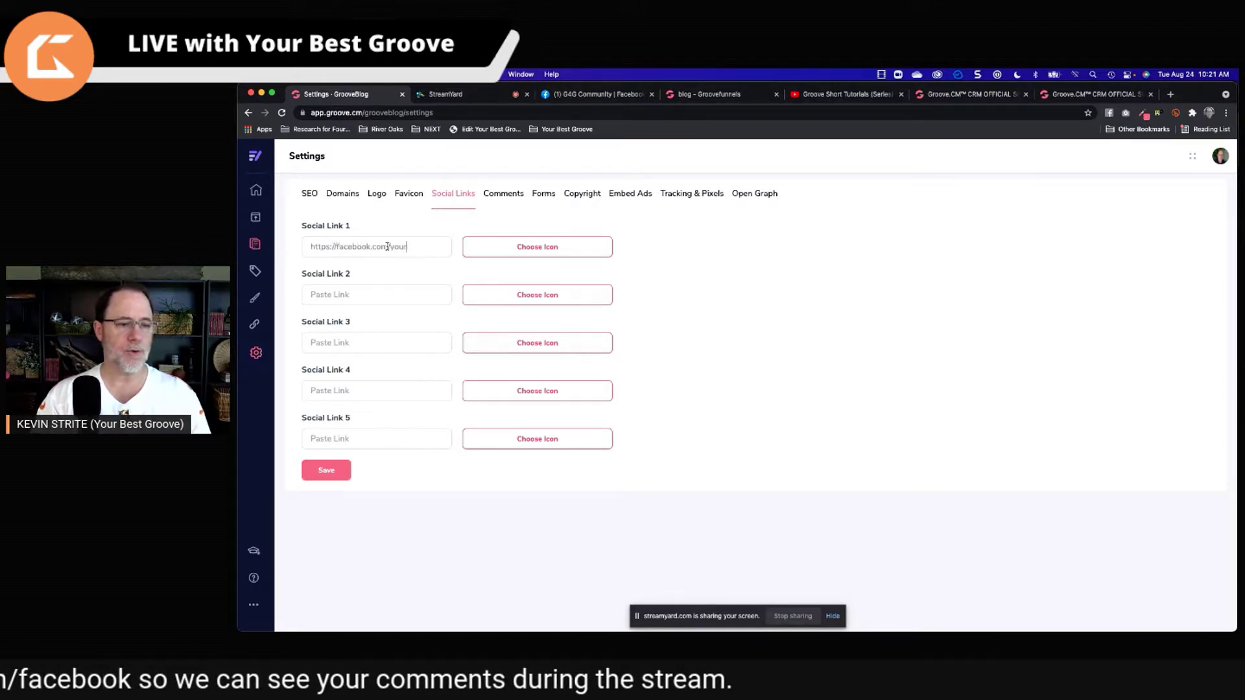
{"action": "type", "text": "bestgroove"}
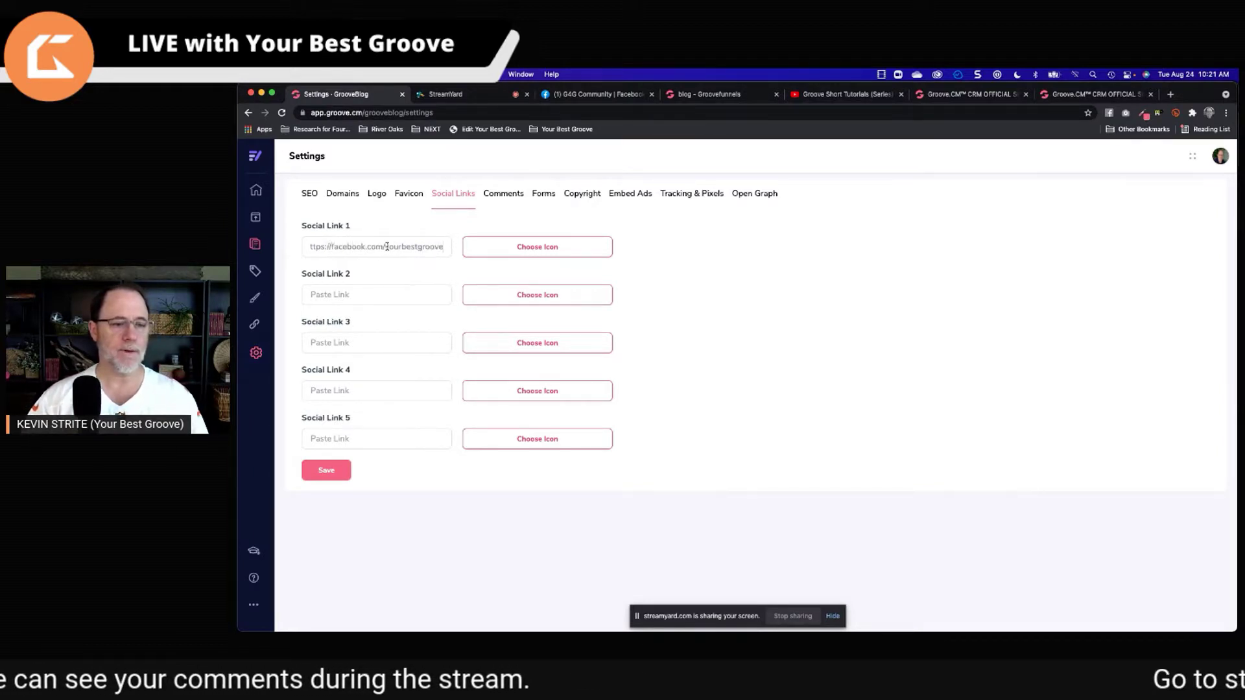
- Assign the circular Facebook icon (fab fa-facebook) to the first social link and save the social links
{"action": "left_click", "coordinate": [522, 249]}
{"action": "triple_click", "coordinate": [525, 247]}
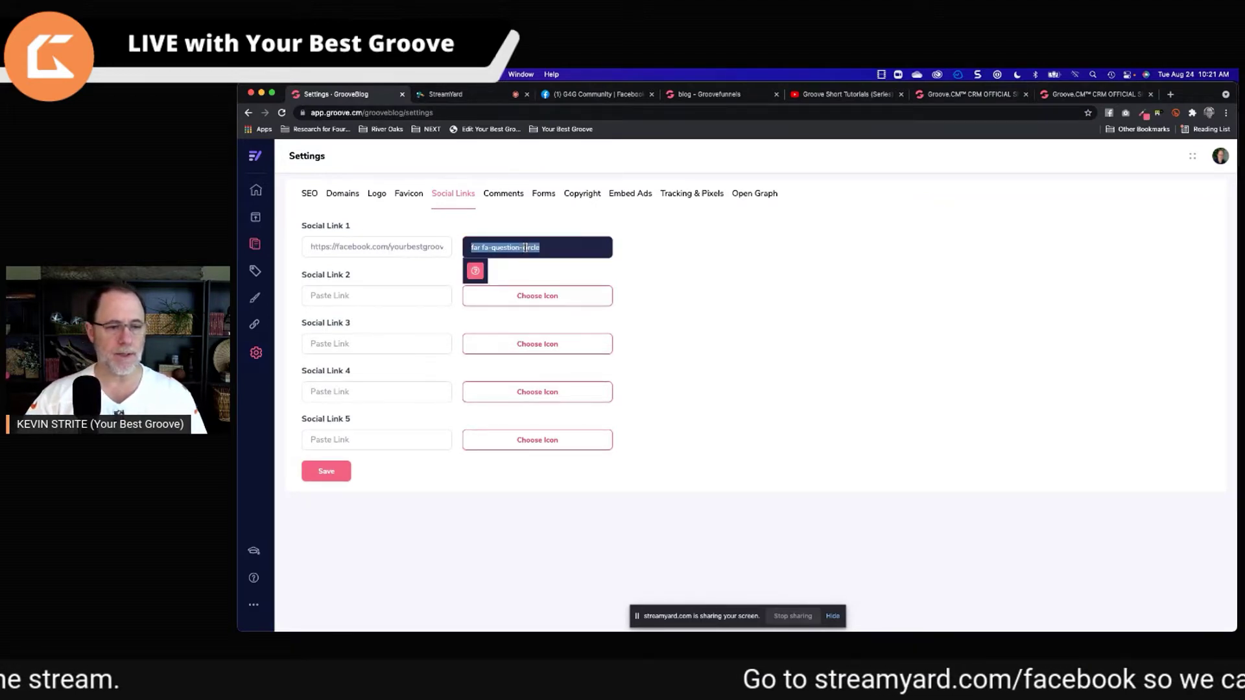
{"action": "type", "text": "fac"}
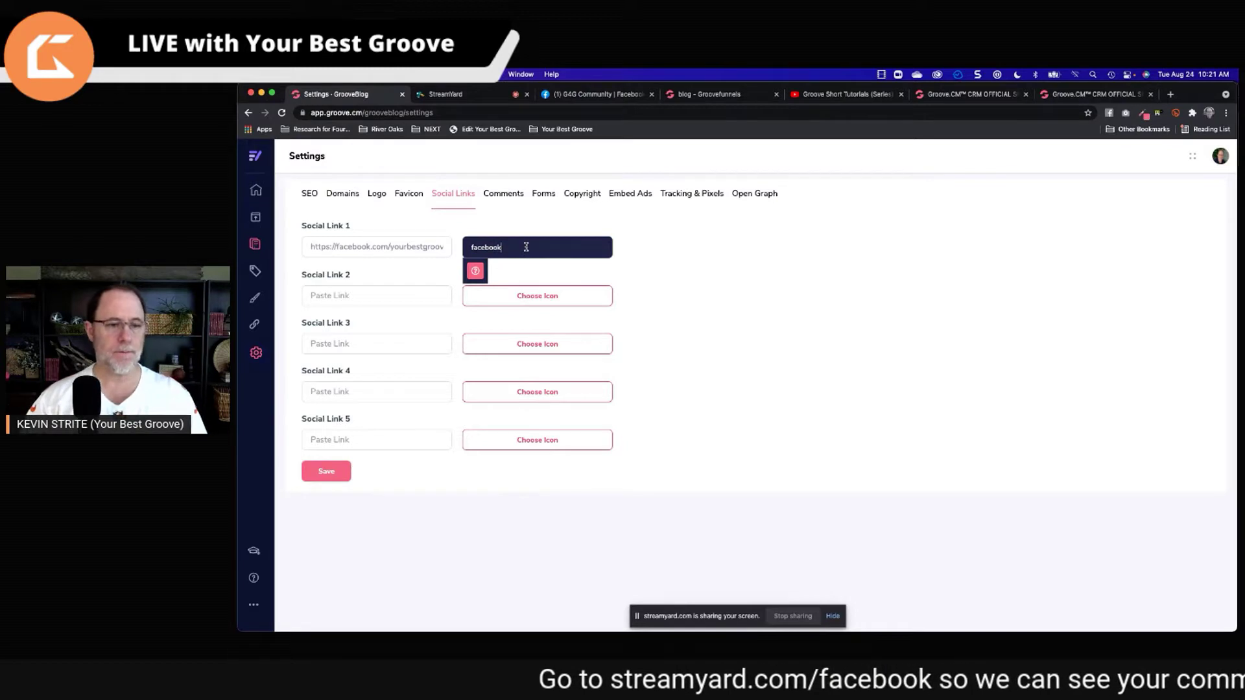
{"action": "type", "text": "ebook"}
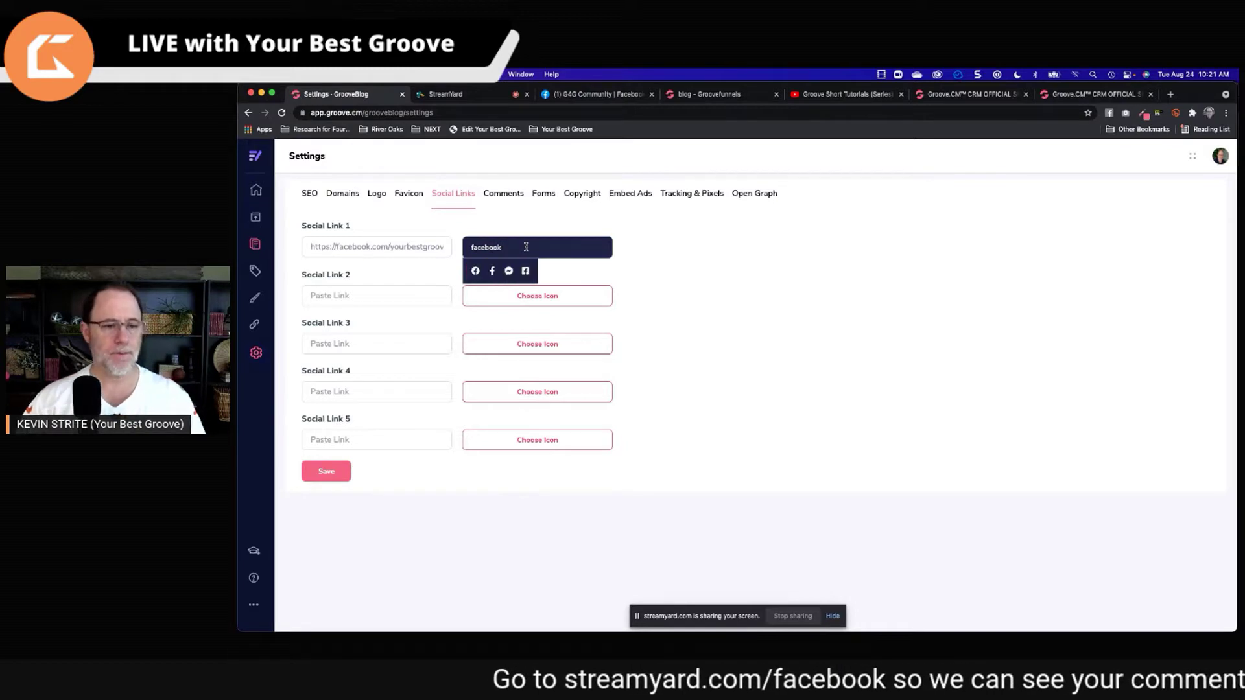
{"action": "left_click", "coordinate": [475, 271]}
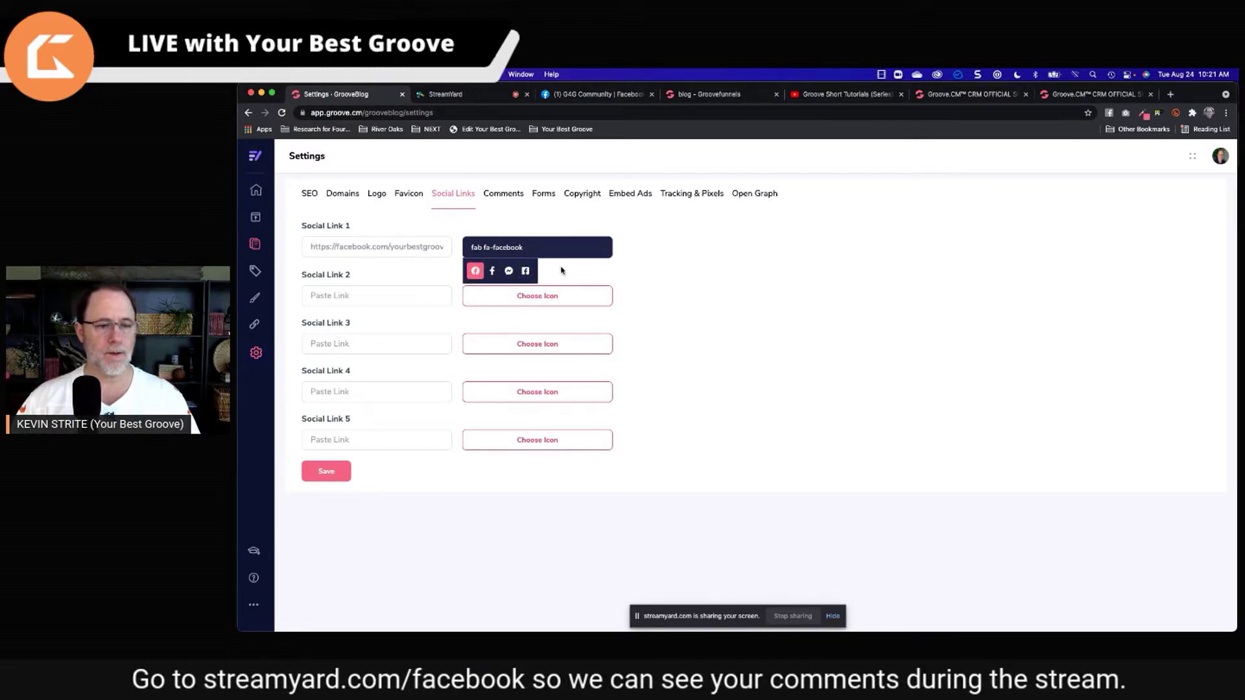
{"action": "left_click", "coordinate": [326, 471]}
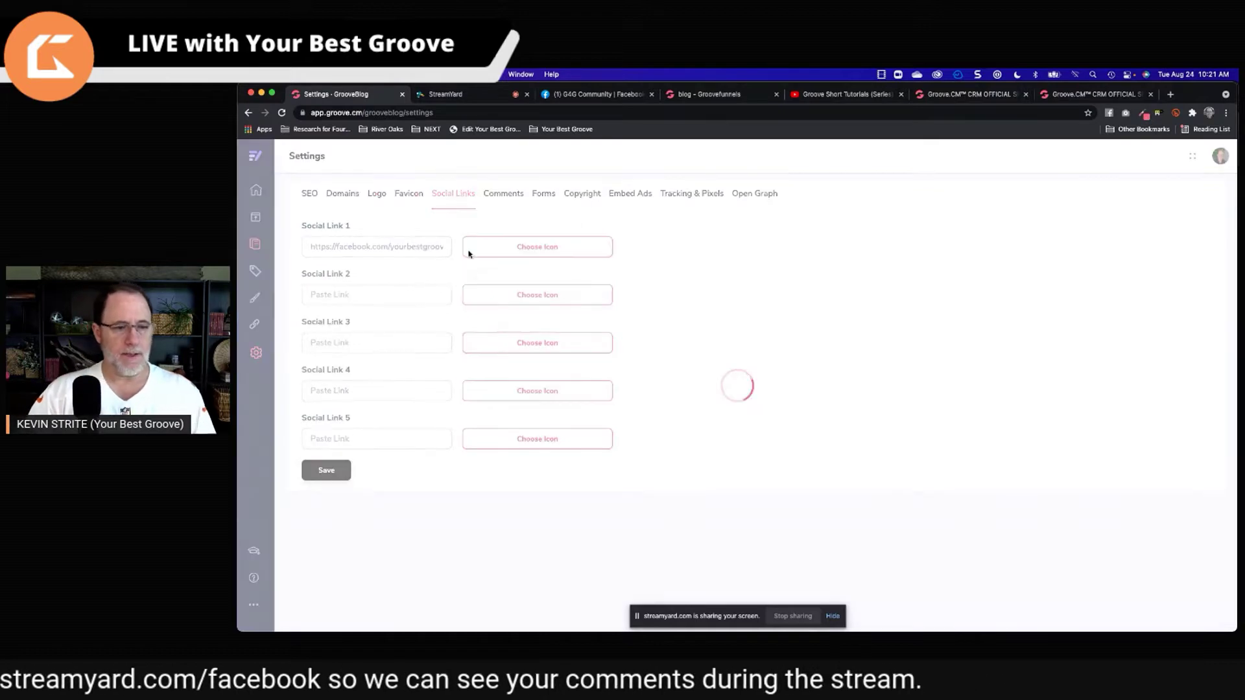
- Review the remaining blog settings from comments, forms and copyright through Open Graph, then recheck the SEO, domain and logo settings
{"action": "left_click", "coordinate": [506, 195]}
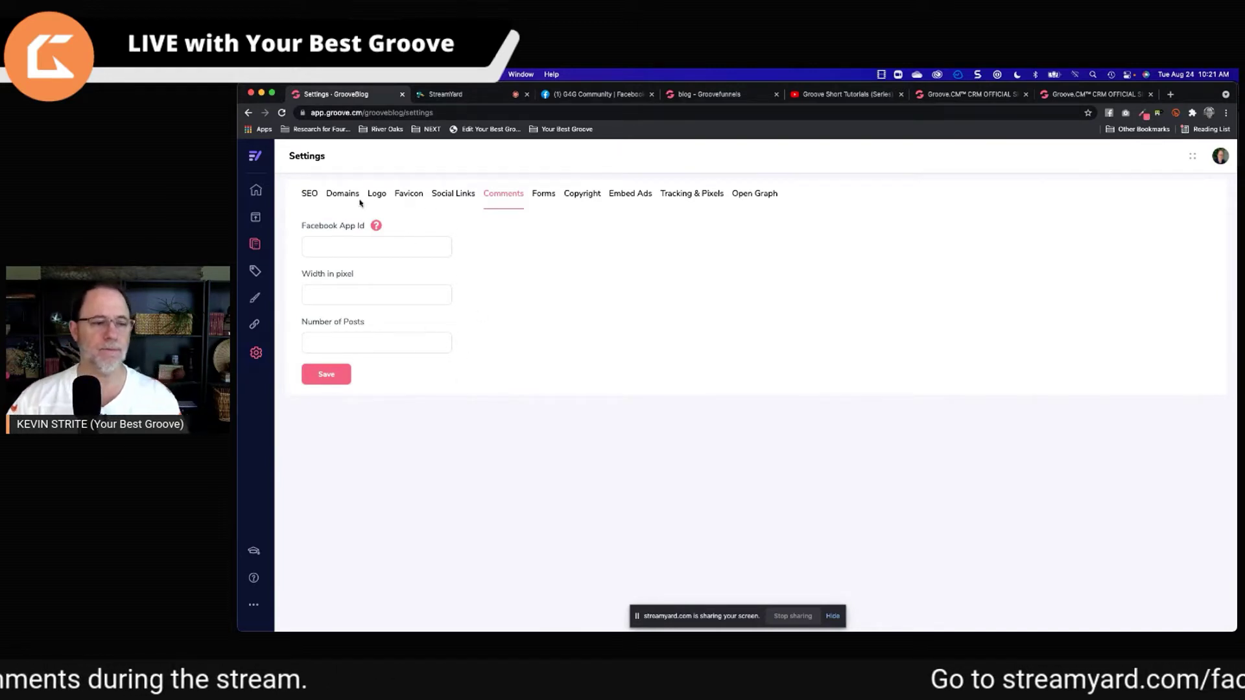
{"action": "left_click", "coordinate": [548, 194]}
{"action": "left_click", "coordinate": [582, 195]}
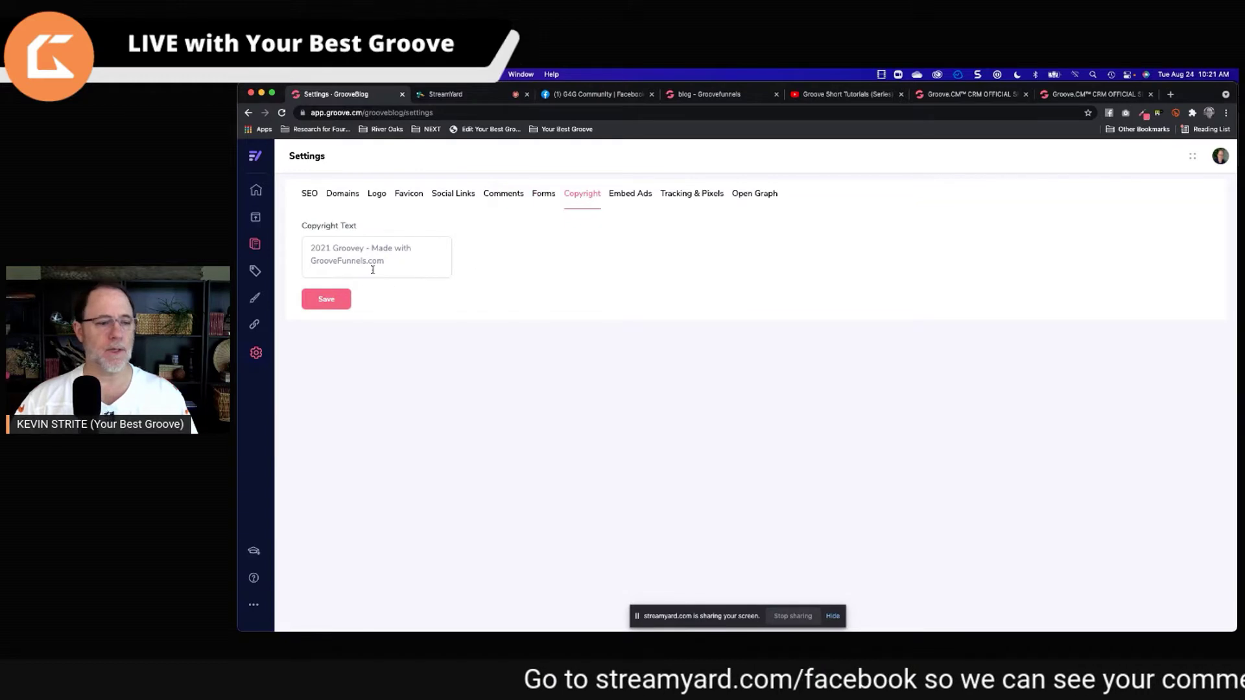
{"action": "left_click", "coordinate": [628, 194]}
{"action": "left_click", "coordinate": [713, 195]}
{"action": "left_click", "coordinate": [751, 195]}
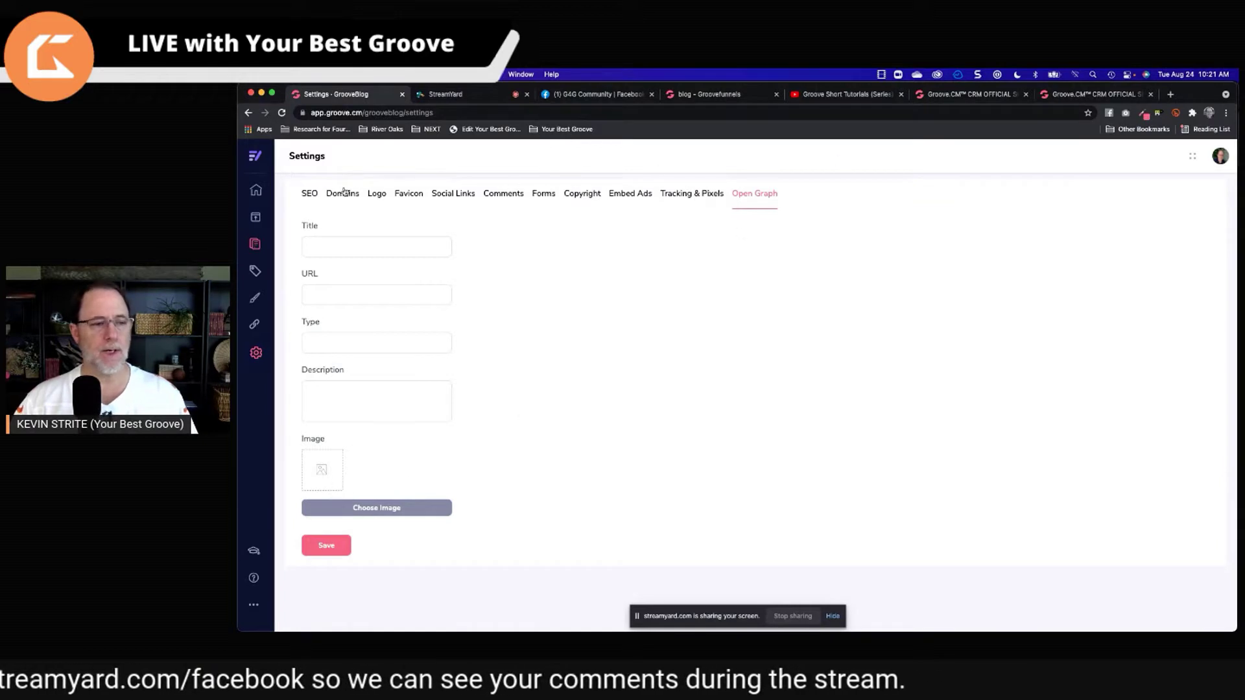
{"action": "left_click", "coordinate": [314, 193]}
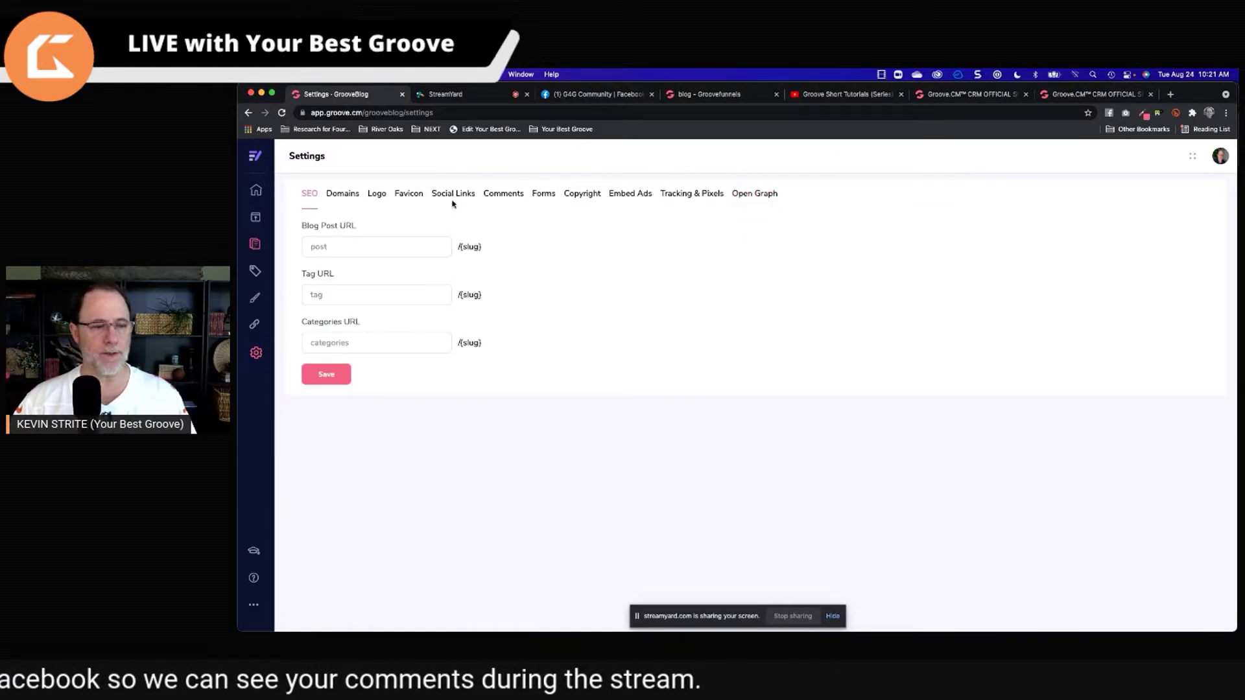
{"action": "left_click", "coordinate": [335, 194]}
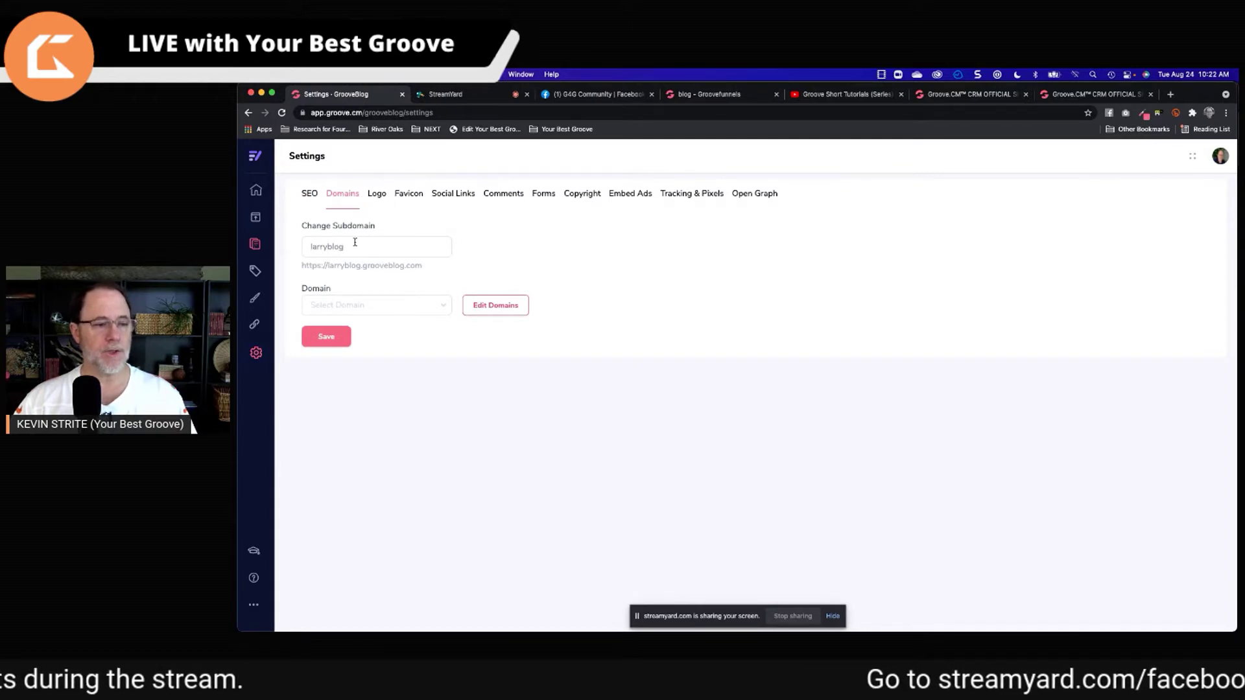
{"action": "left_click", "coordinate": [383, 199]}
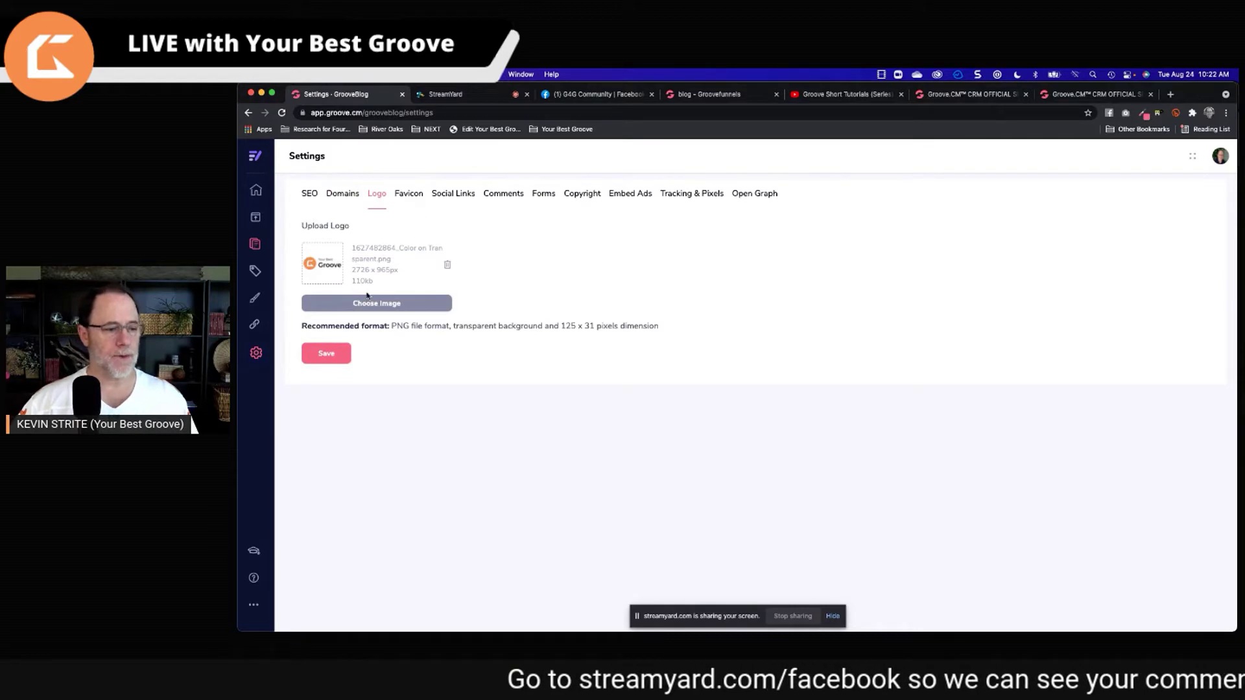
- Save the logo settings, return to the list of blogs and open the newly created blog
{"action": "left_click", "coordinate": [335, 354]}
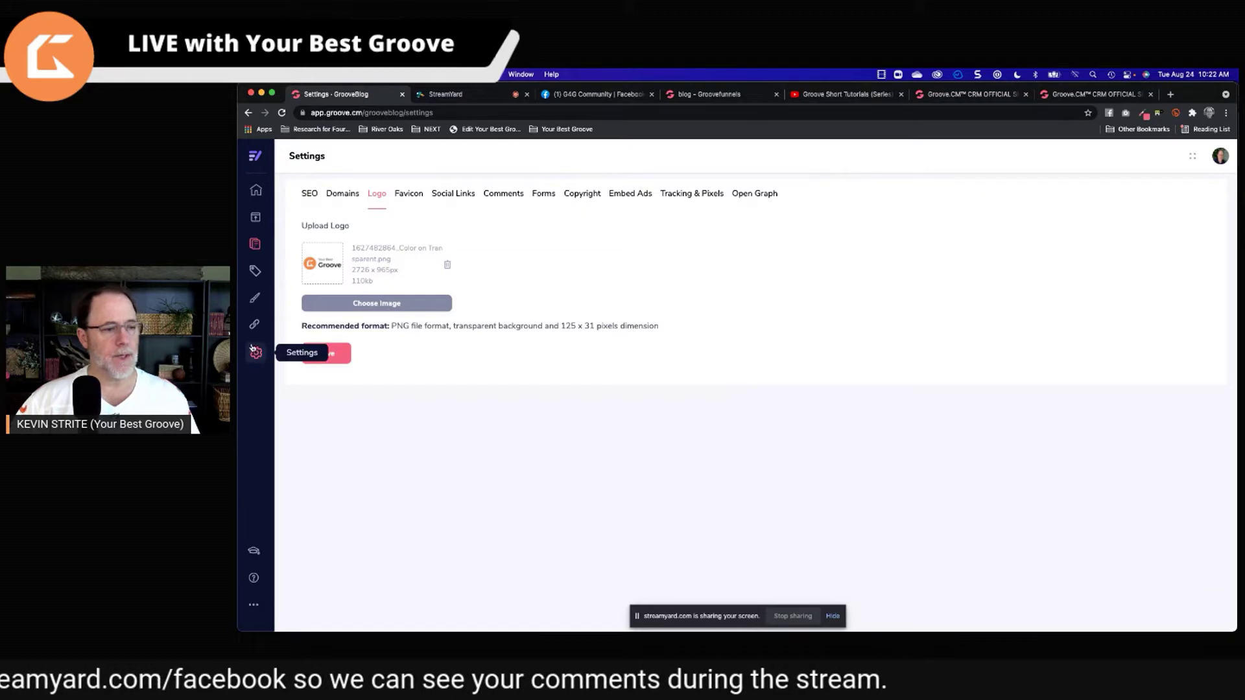
{"action": "left_click", "coordinate": [257, 190]}
{"action": "mouse_move", "coordinate": [835, 313]}
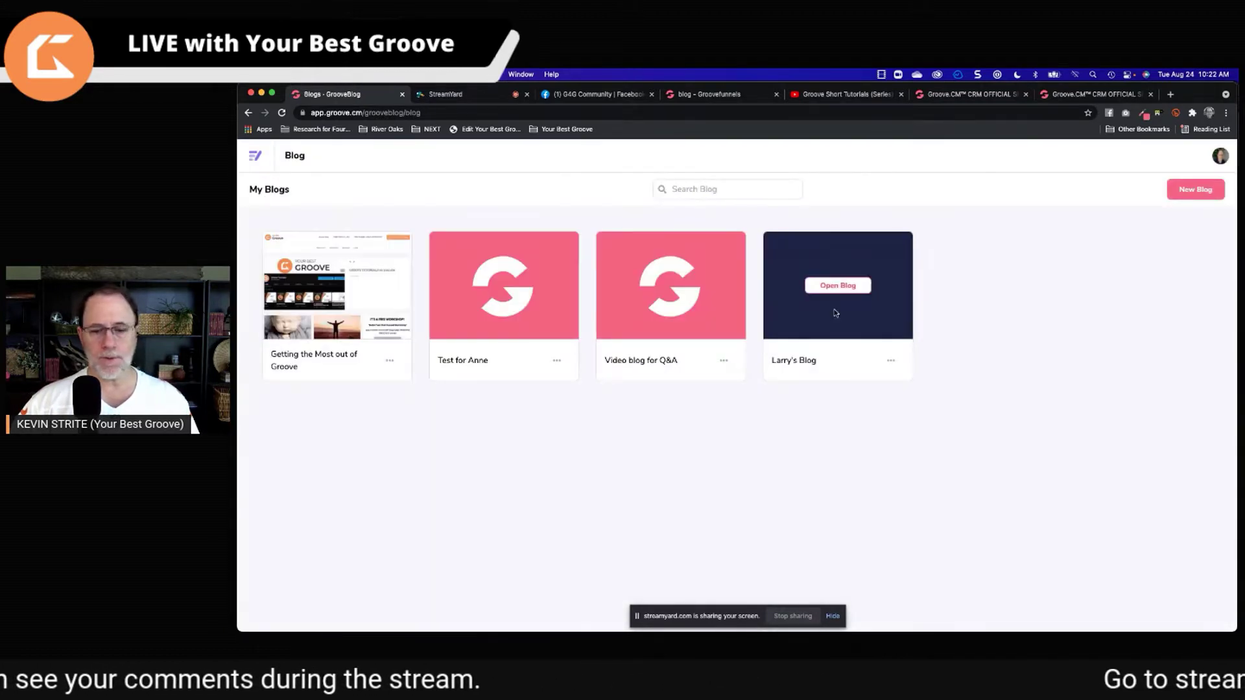
{"action": "left_click", "coordinate": [843, 286]}
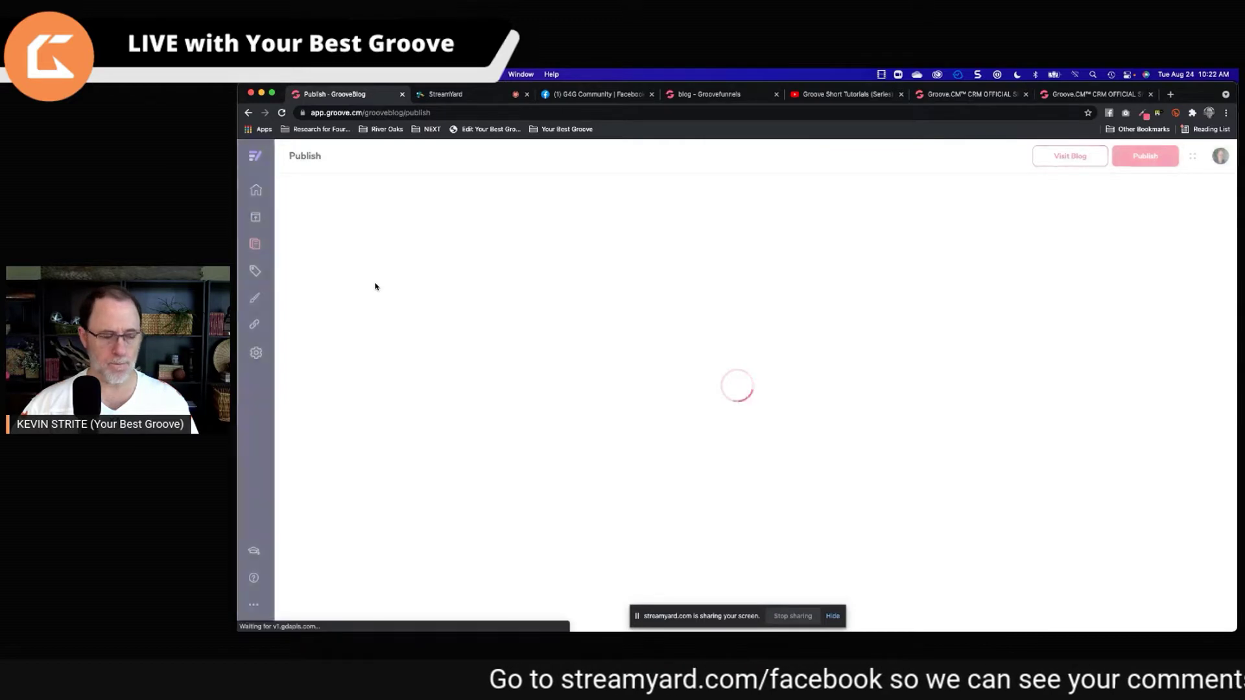
- Switch to StreamYard to check the live broadcast and its participants, and return to GrooveBlog
{"action": "left_click", "coordinate": [470, 97]}
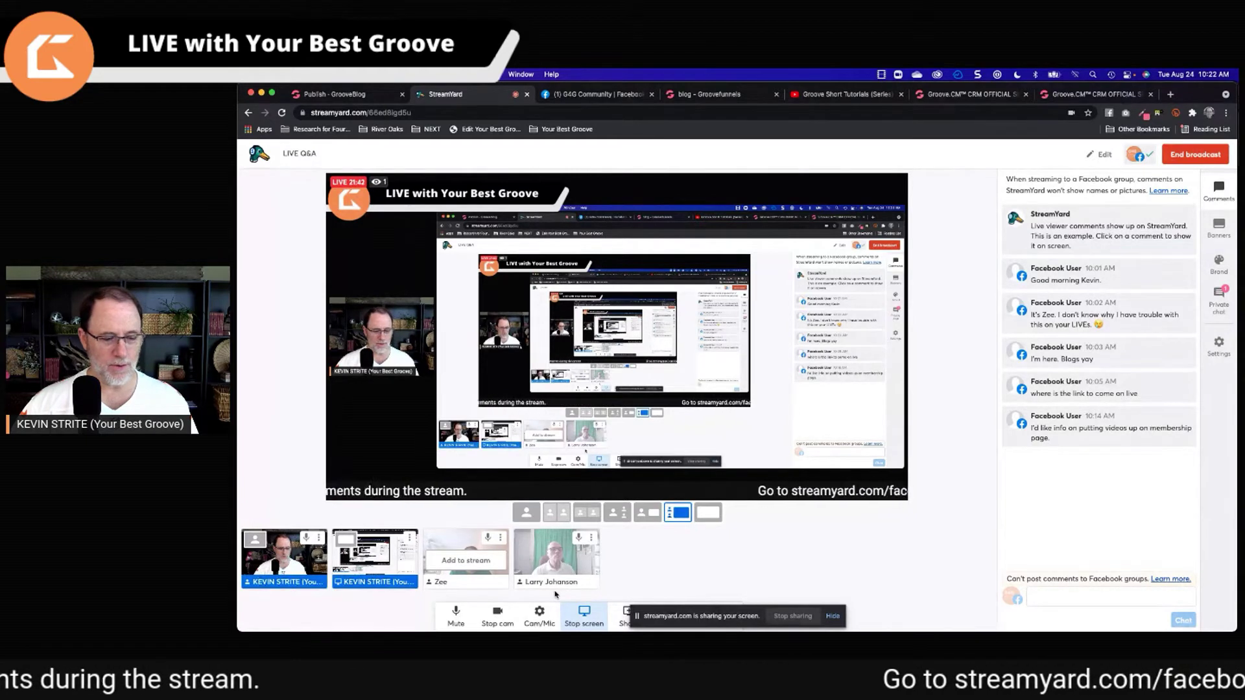
{"action": "mouse_move", "coordinate": [295, 564]}
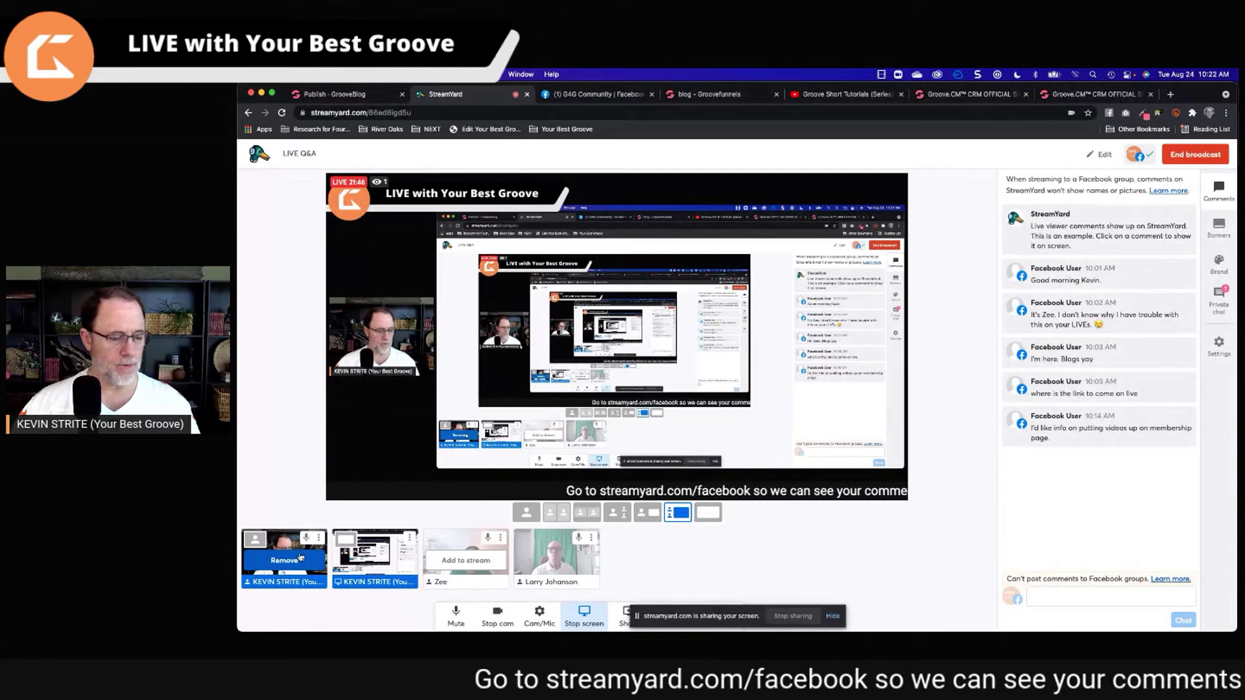
{"action": "key", "text": "ctrl+shift+Tab"}
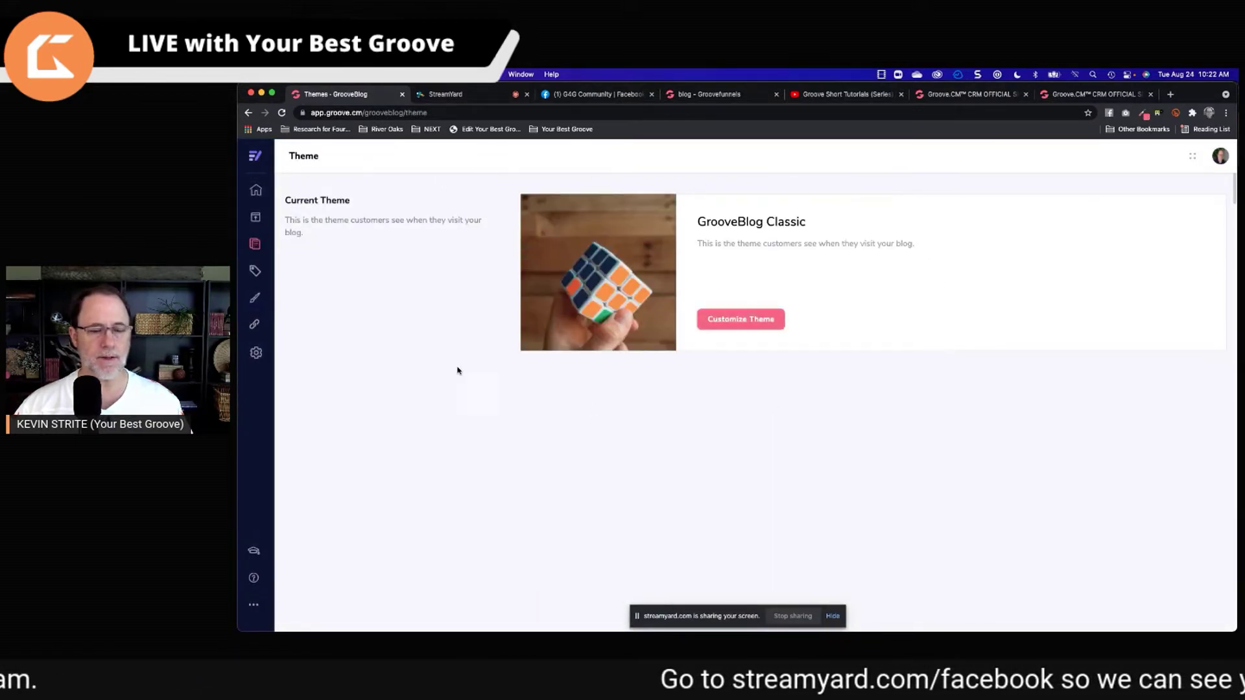
- Open the GrooveBlog Classic theme for customization and review its typography, color, overlay and custom CSS settings
{"action": "left_click", "coordinate": [746, 322]}
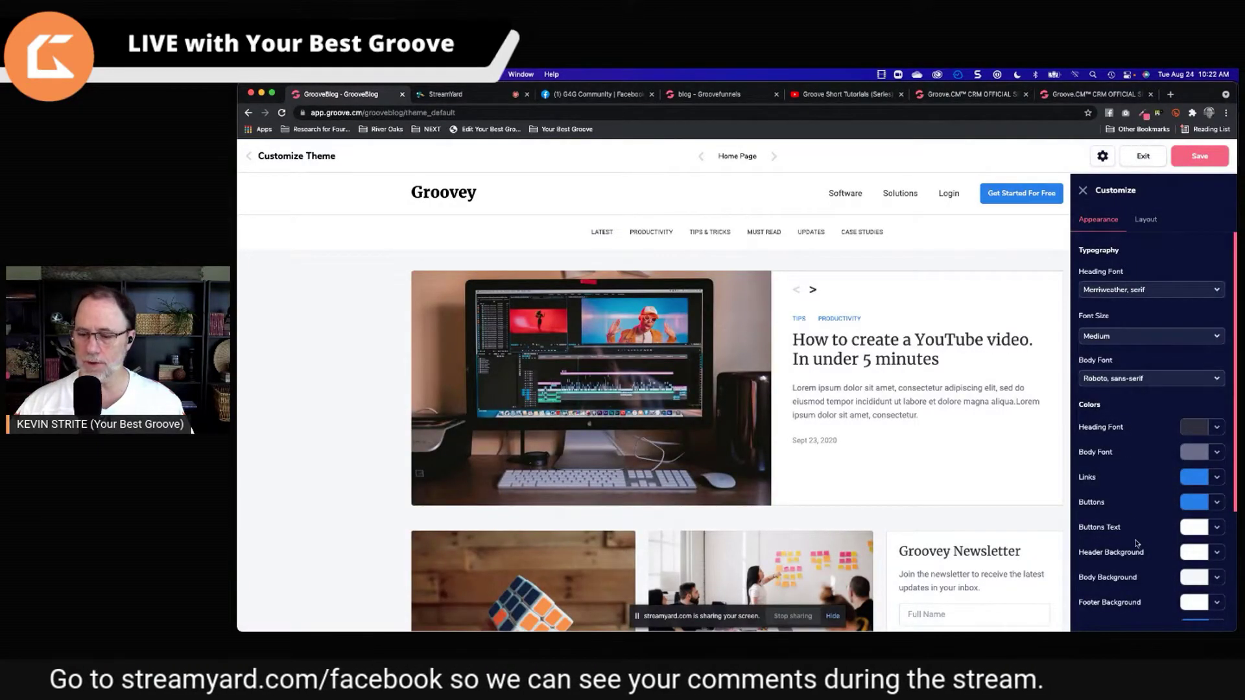
{"action": "scroll", "coordinate": [1141, 494], "scroll_direction": "down", "scroll_amount": 5}
{"action": "scroll", "coordinate": [1141, 495], "scroll_direction": "up", "scroll_amount": 5}
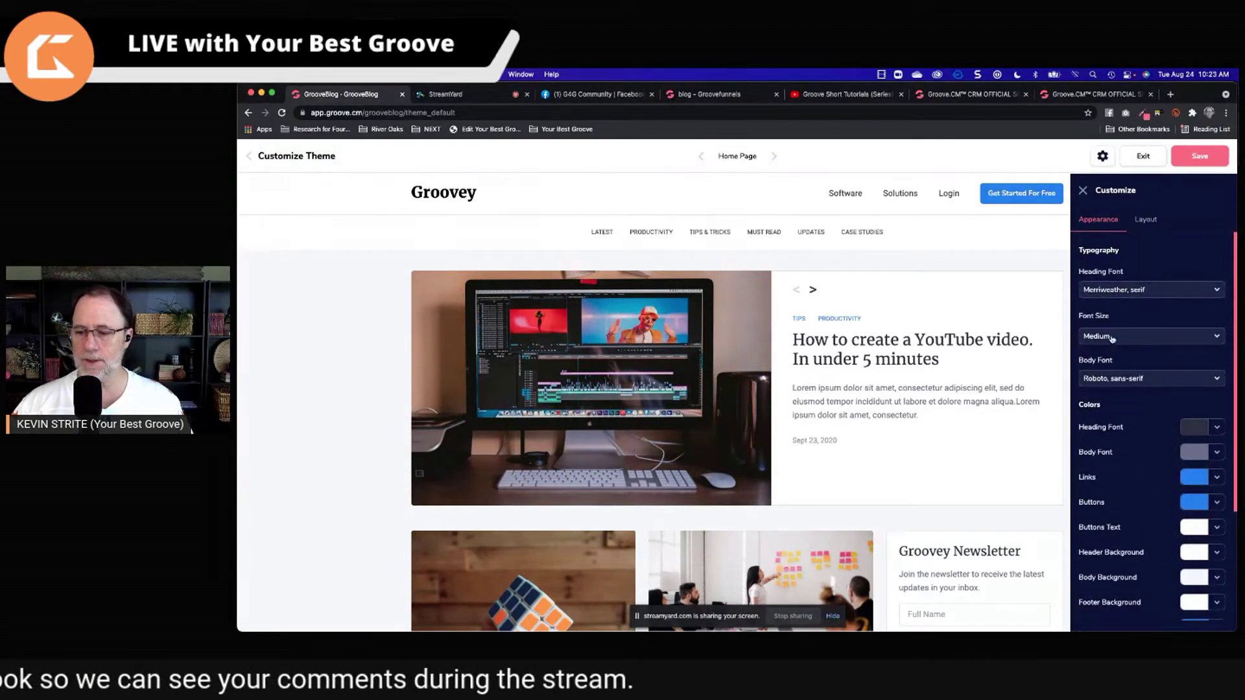
{"action": "scroll", "coordinate": [1132, 446], "scroll_direction": "down", "scroll_amount": 5}
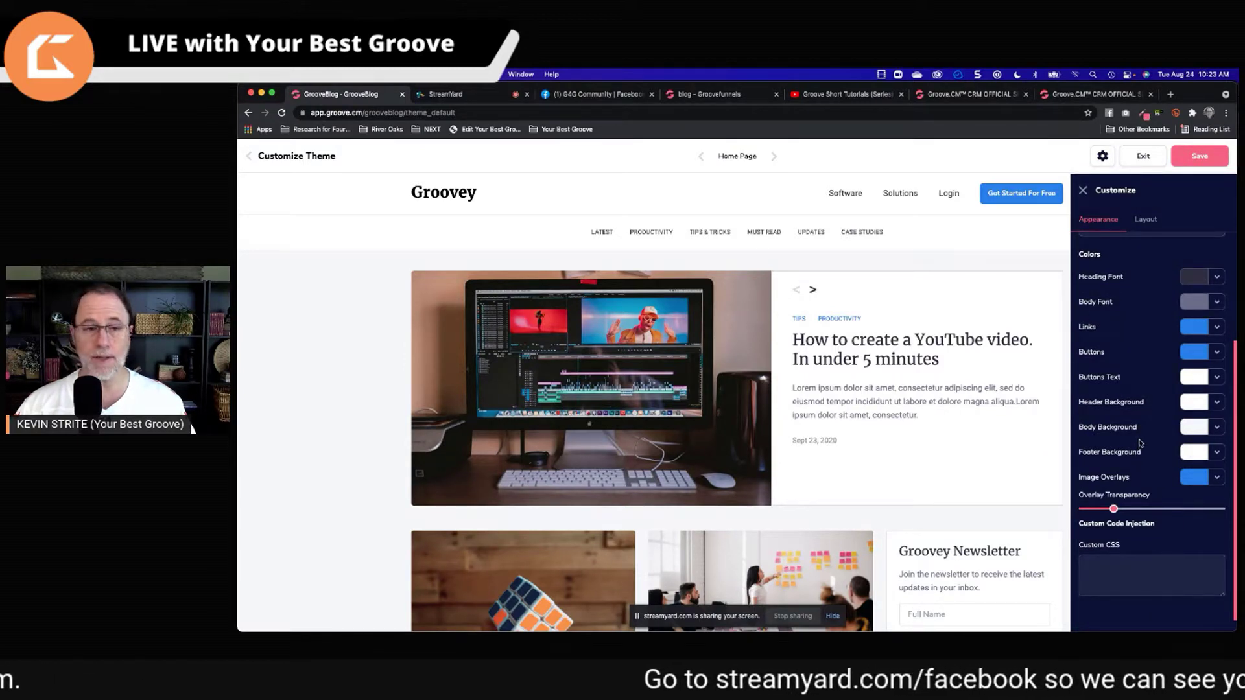
{"action": "scroll", "coordinate": [1145, 439], "scroll_direction": "up", "scroll_amount": 5}
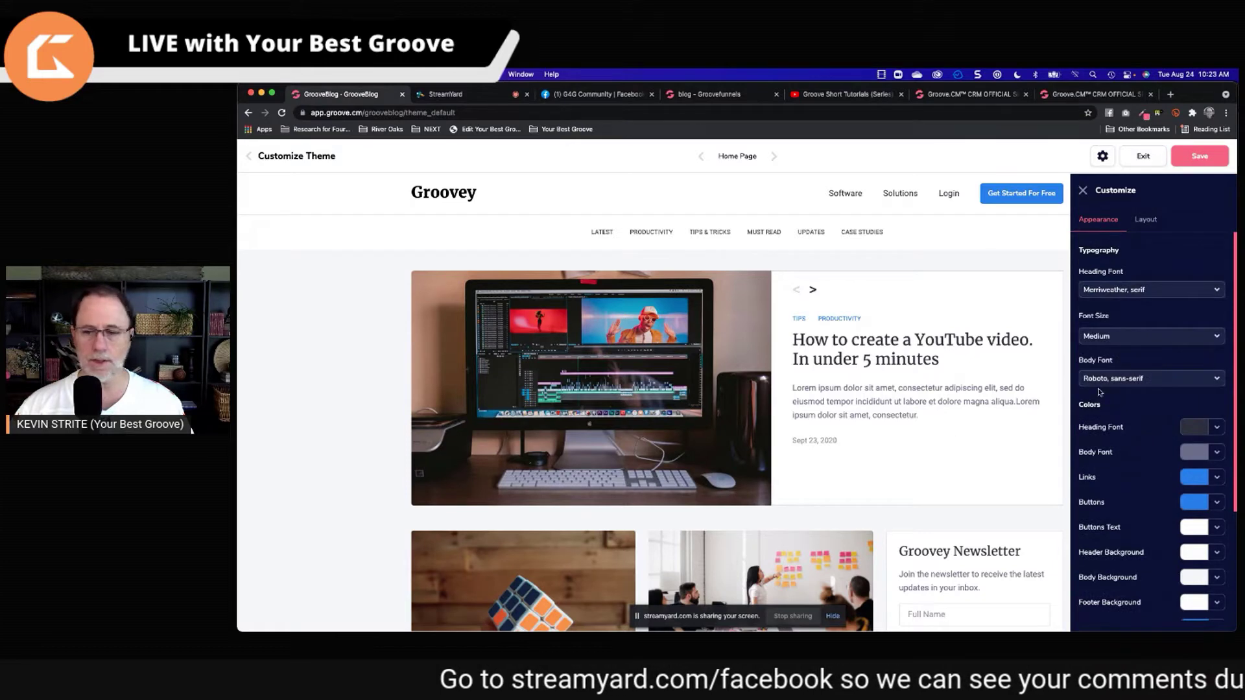
{"action": "scroll", "coordinate": [1122, 516], "scroll_direction": "down", "scroll_amount": 5}
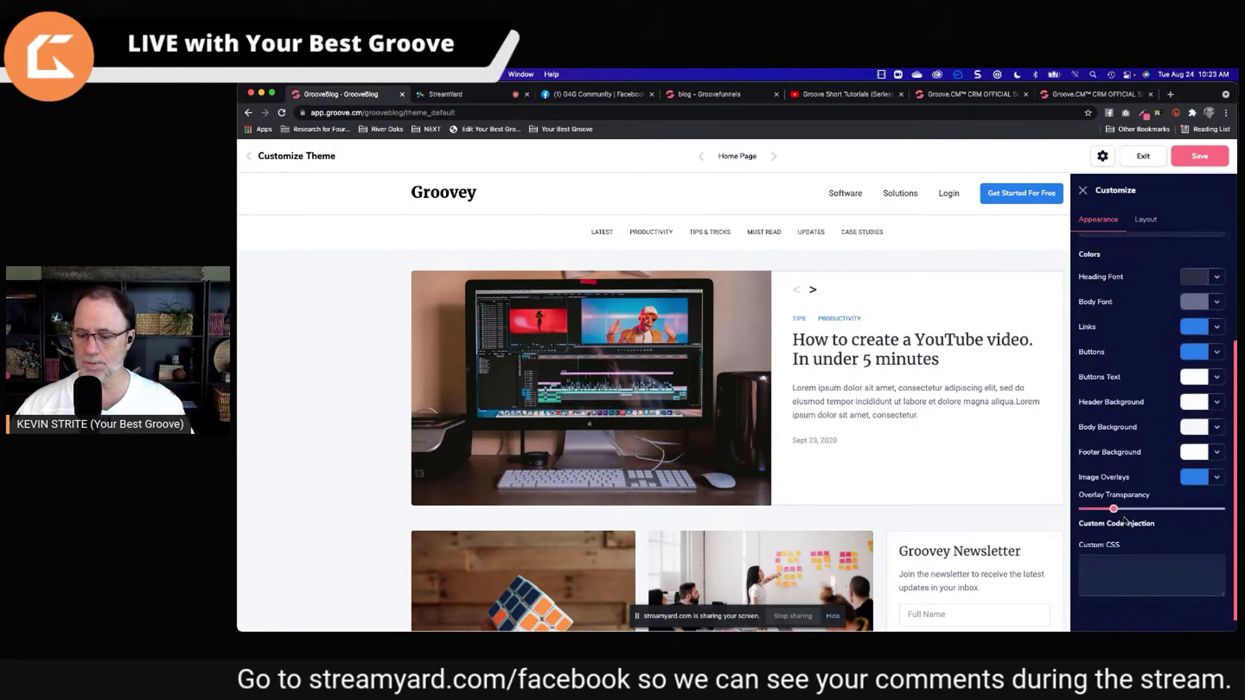
{"action": "scroll", "coordinate": [1128, 519], "scroll_direction": "up", "scroll_amount": 5}
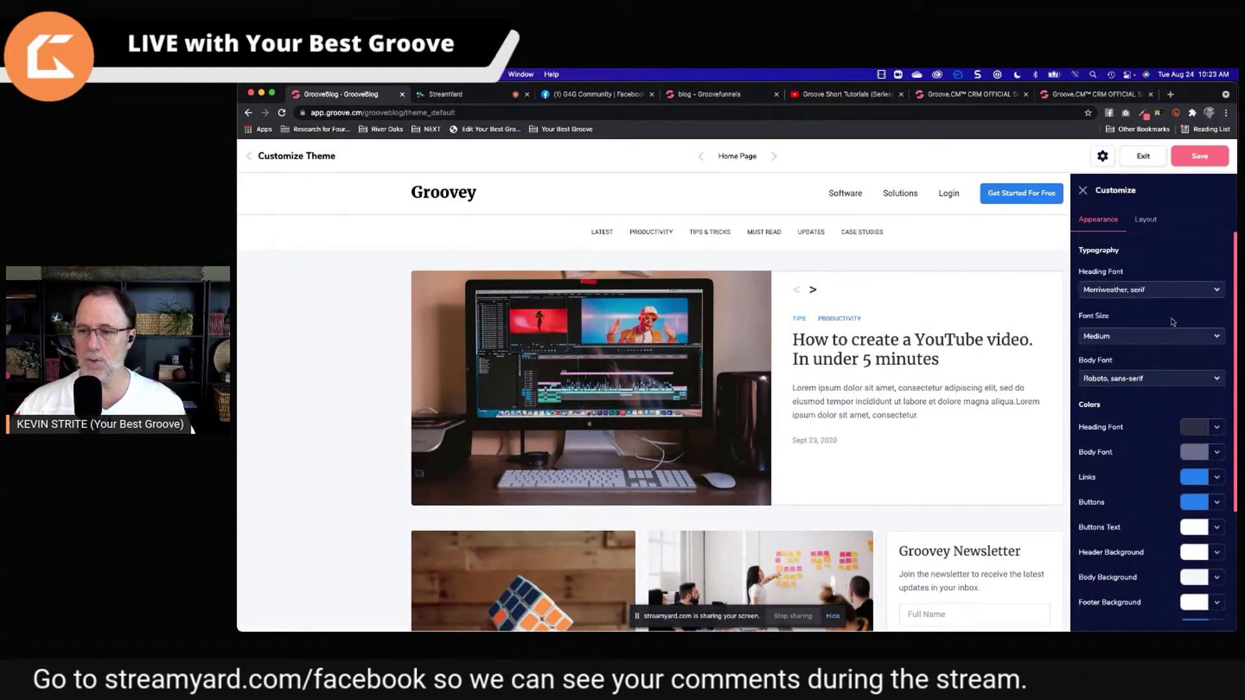
- Try the home page layout without the sidebar and turn the sidebar back on, comparing both versions in the preview
{"action": "left_click", "coordinate": [1146, 220]}
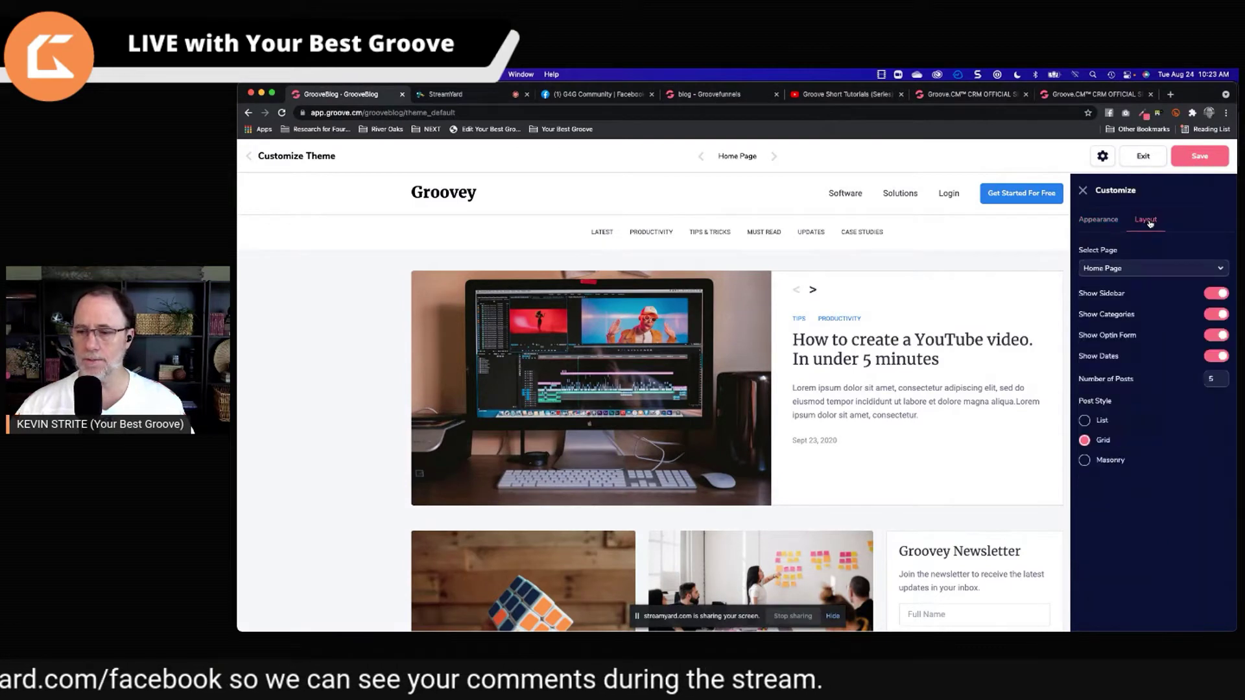
{"action": "left_click", "coordinate": [1217, 295]}
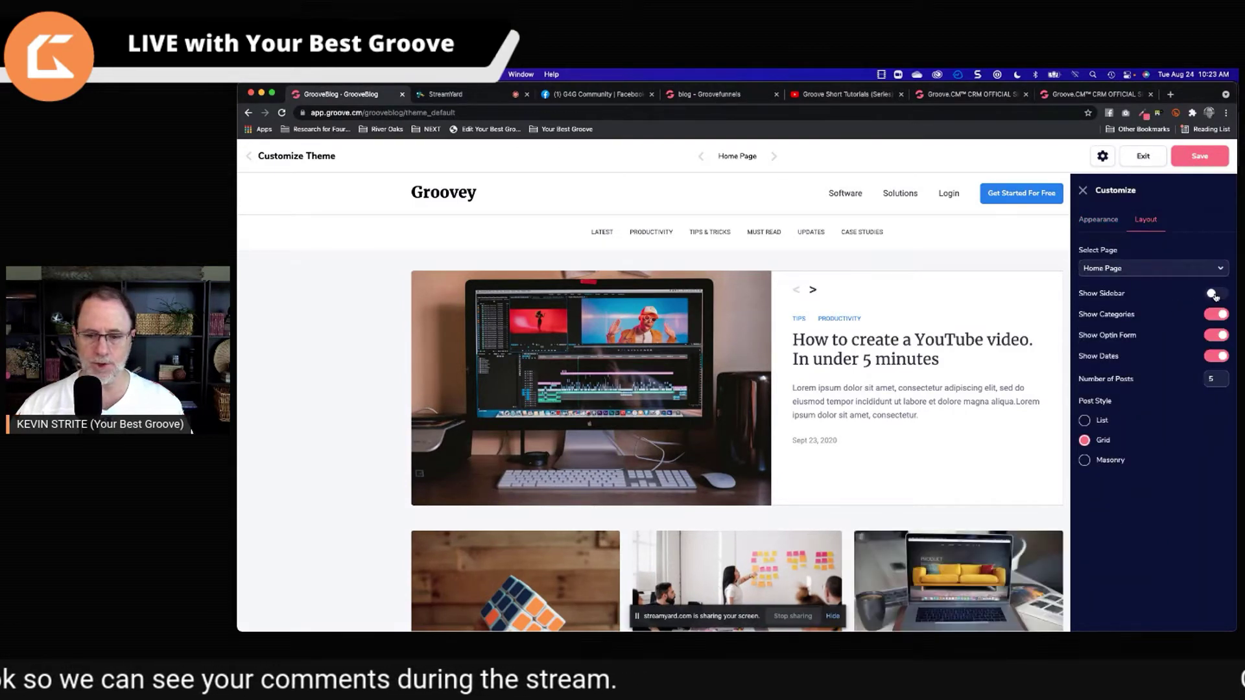
{"action": "left_click", "coordinate": [1216, 295]}
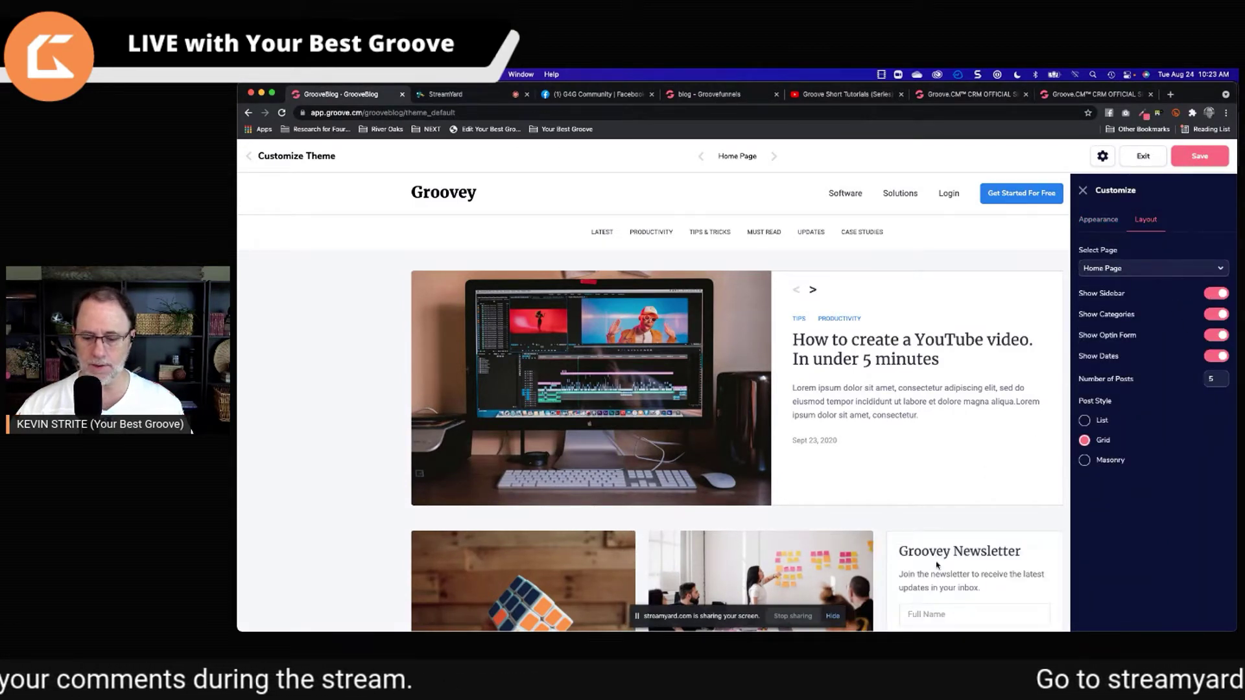
{"action": "scroll", "coordinate": [949, 459], "scroll_direction": "down", "scroll_amount": 5}
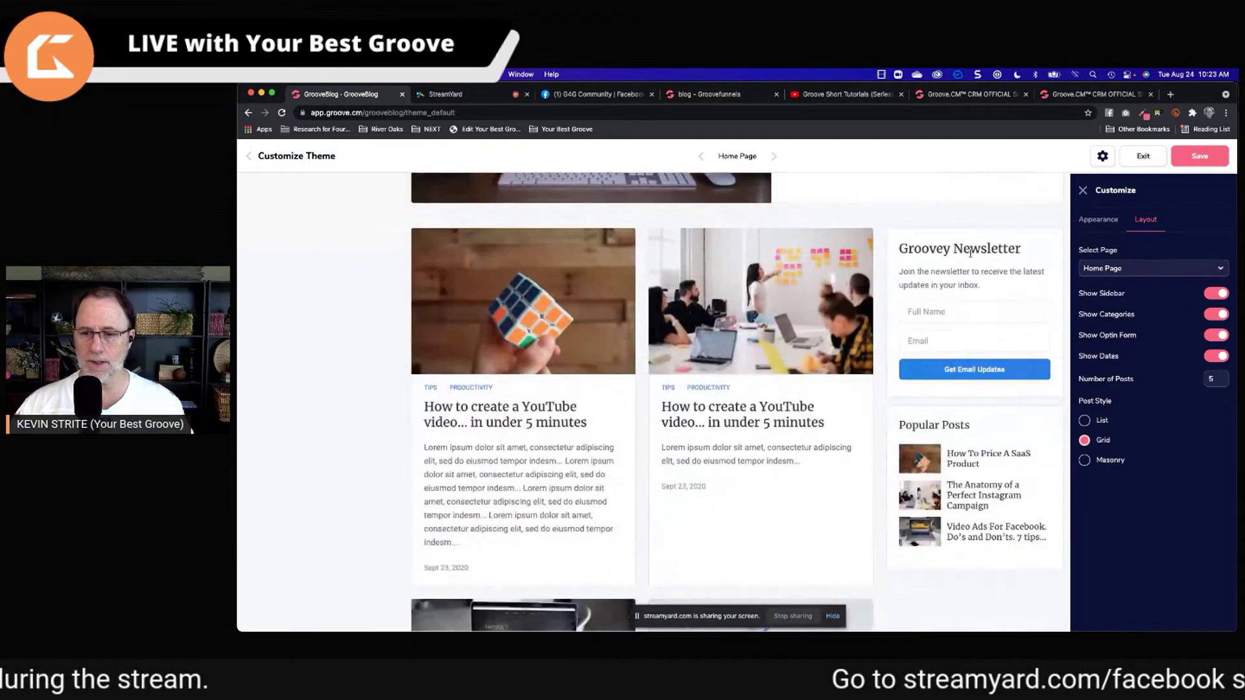
{"action": "left_click", "coordinate": [1212, 295]}
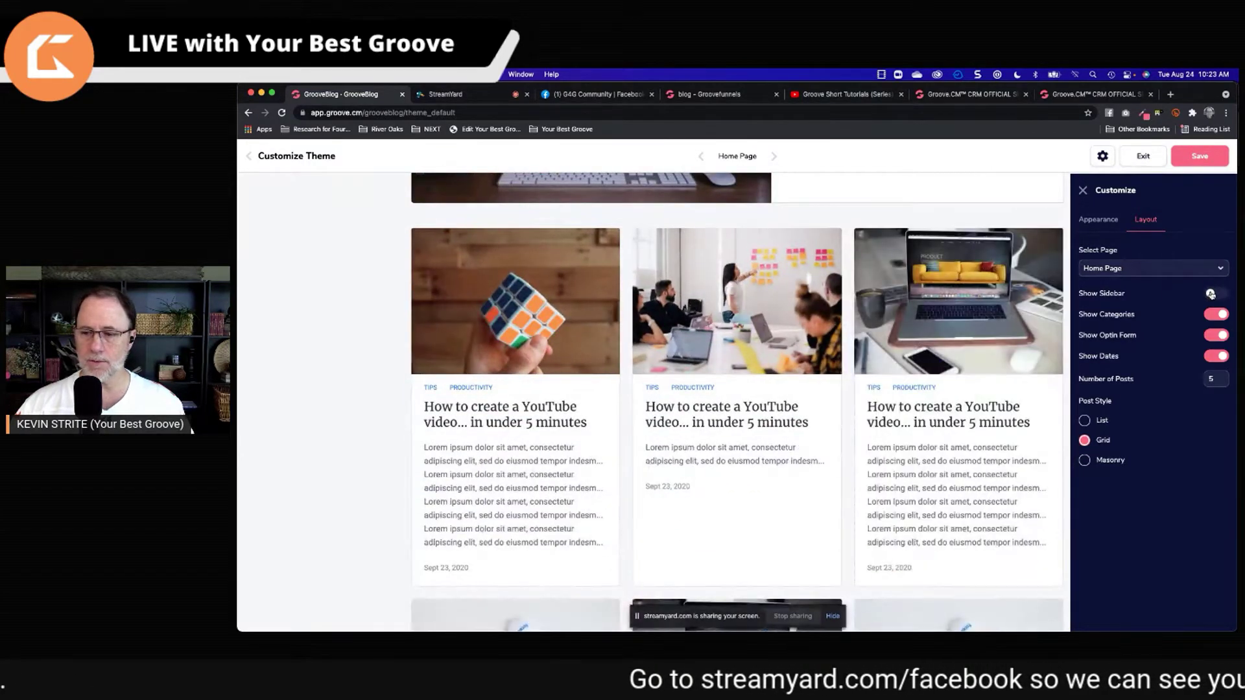
{"action": "left_click", "coordinate": [1213, 295]}
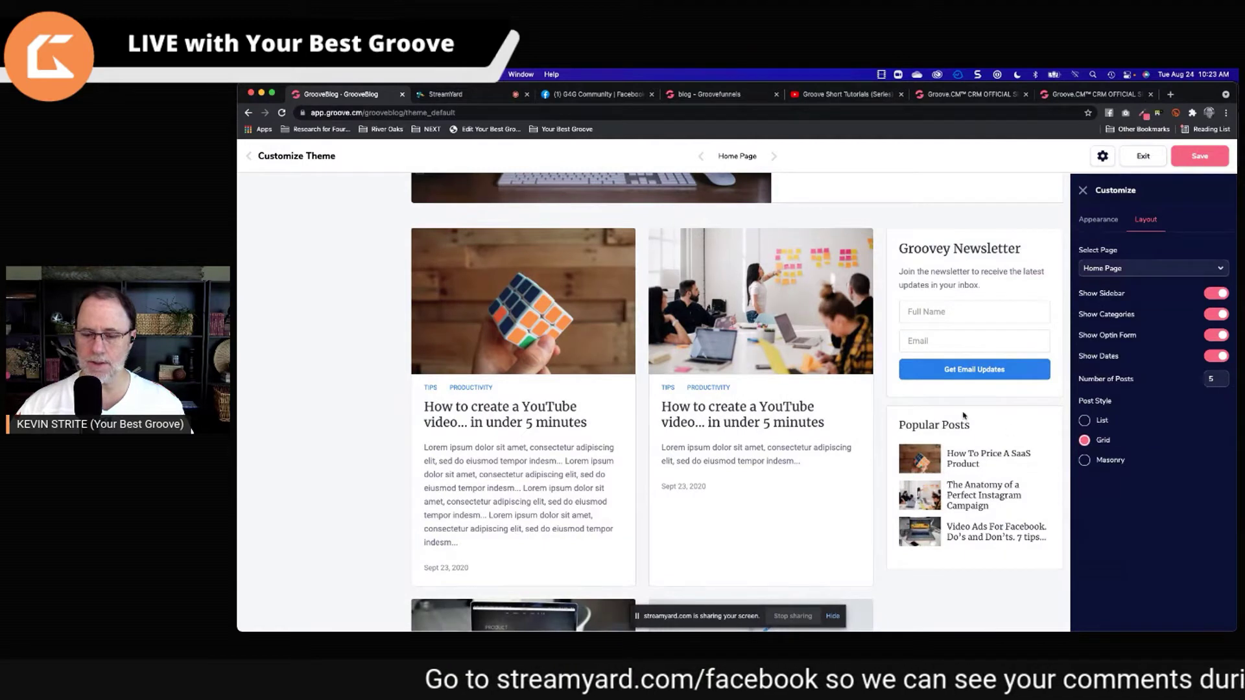
- Try hiding the post categories on the home page and show them again
{"action": "left_click", "coordinate": [1216, 315]}
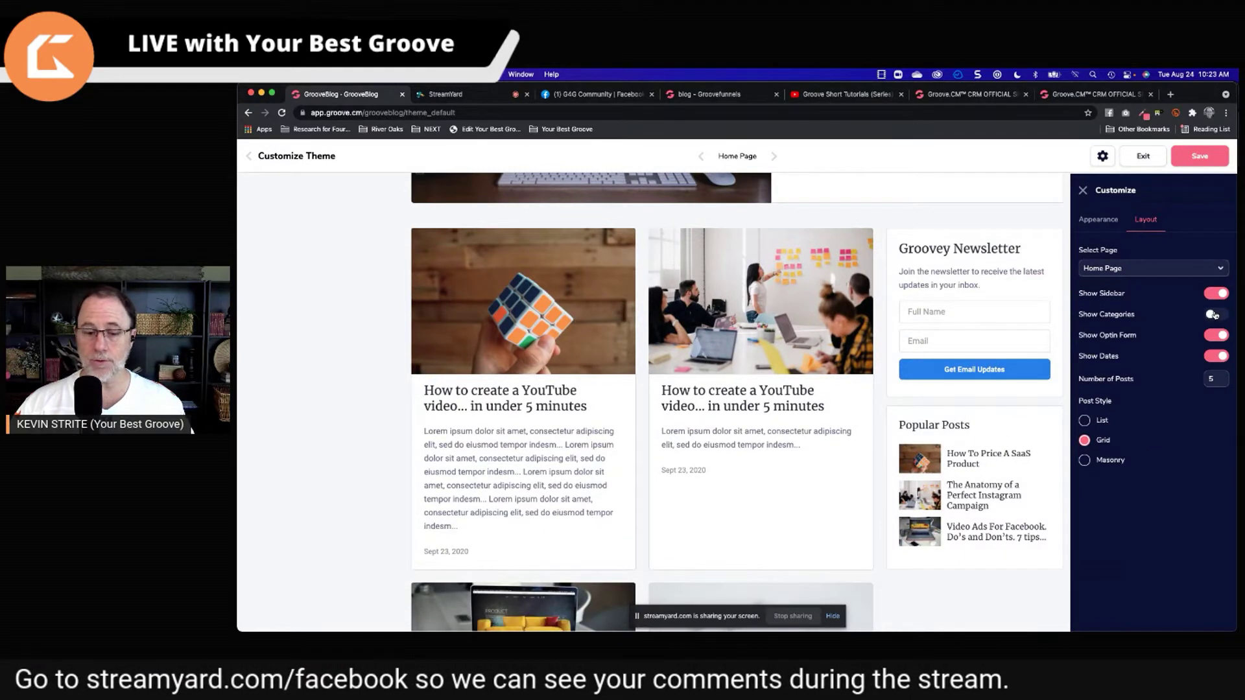
{"action": "left_click", "coordinate": [1216, 315]}
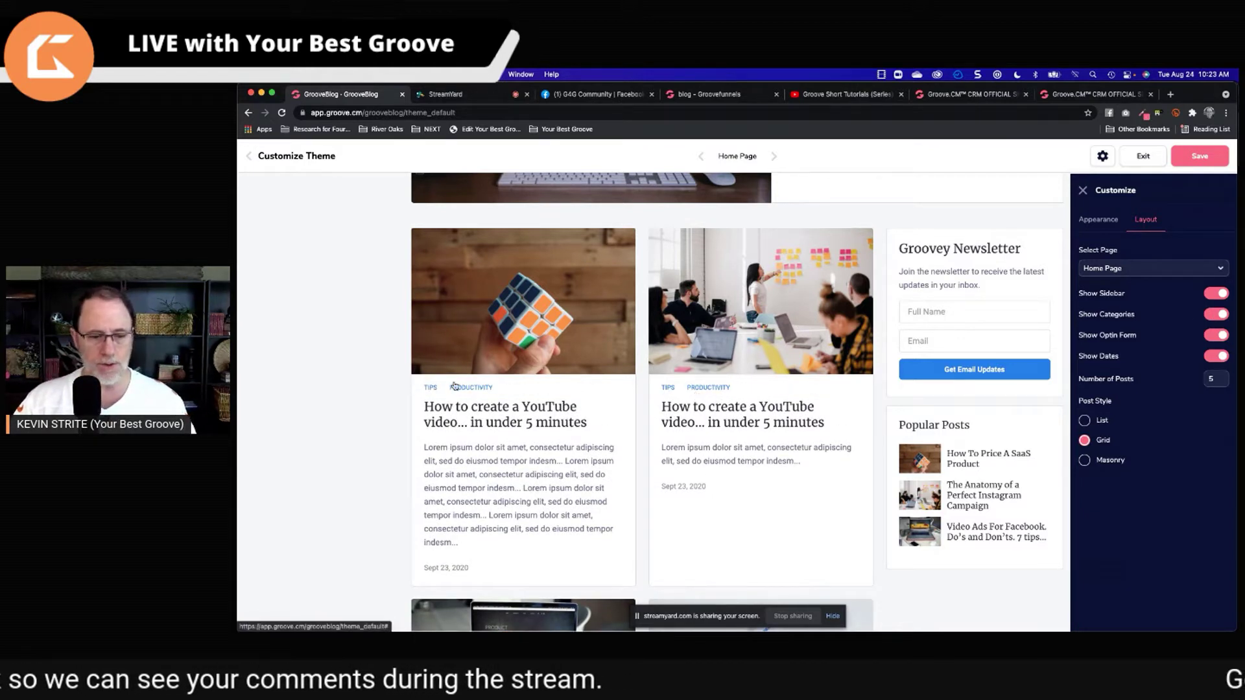
{"action": "left_click", "coordinate": [1217, 317]}
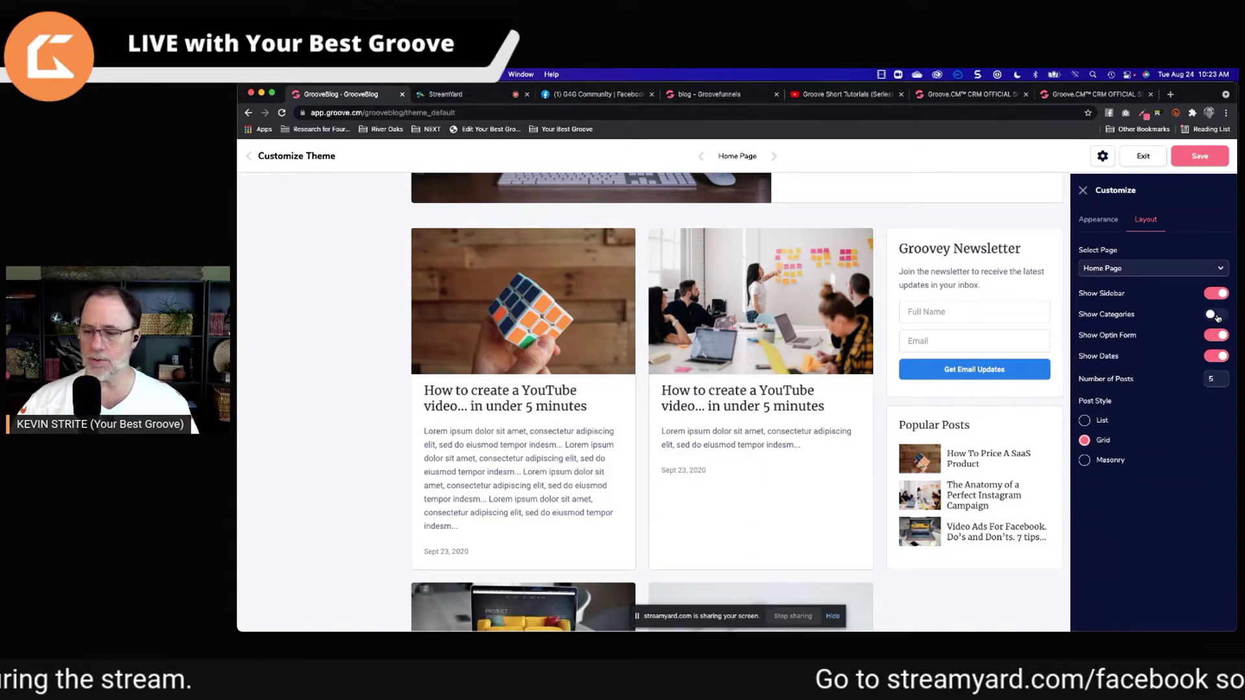
{"action": "left_click", "coordinate": [1217, 317]}
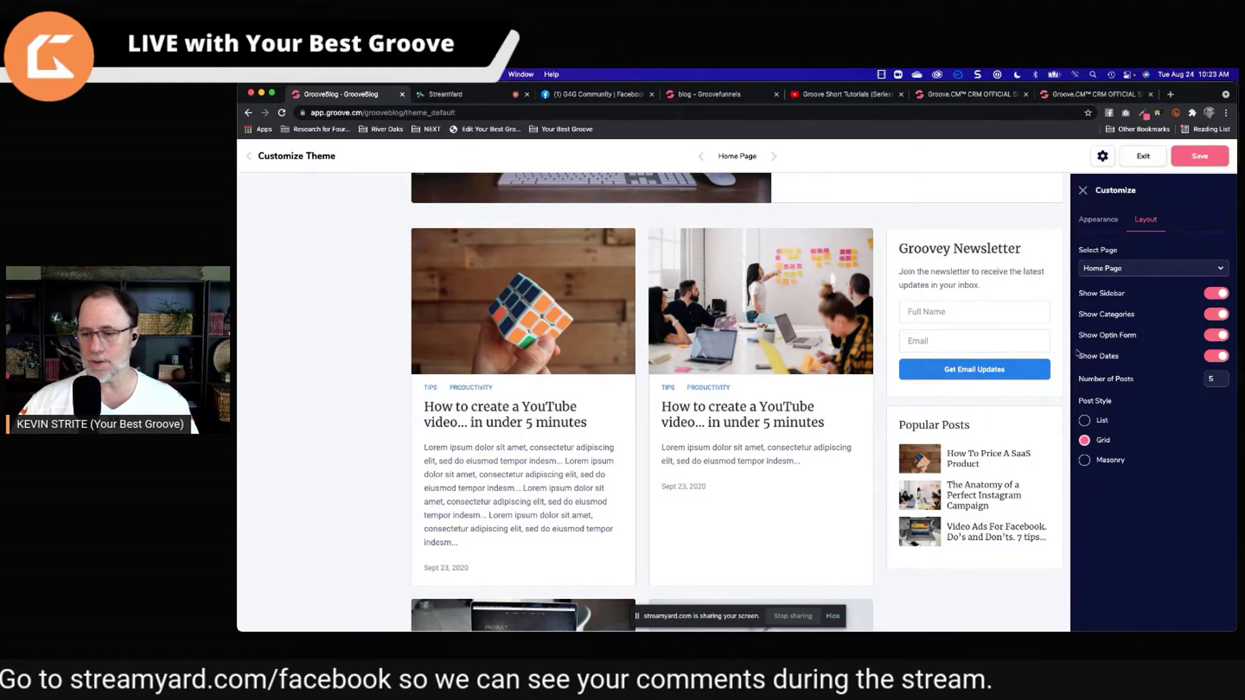
- Try hiding the newsletter optin form on the home page and turn it back on
{"action": "left_click", "coordinate": [1217, 335]}
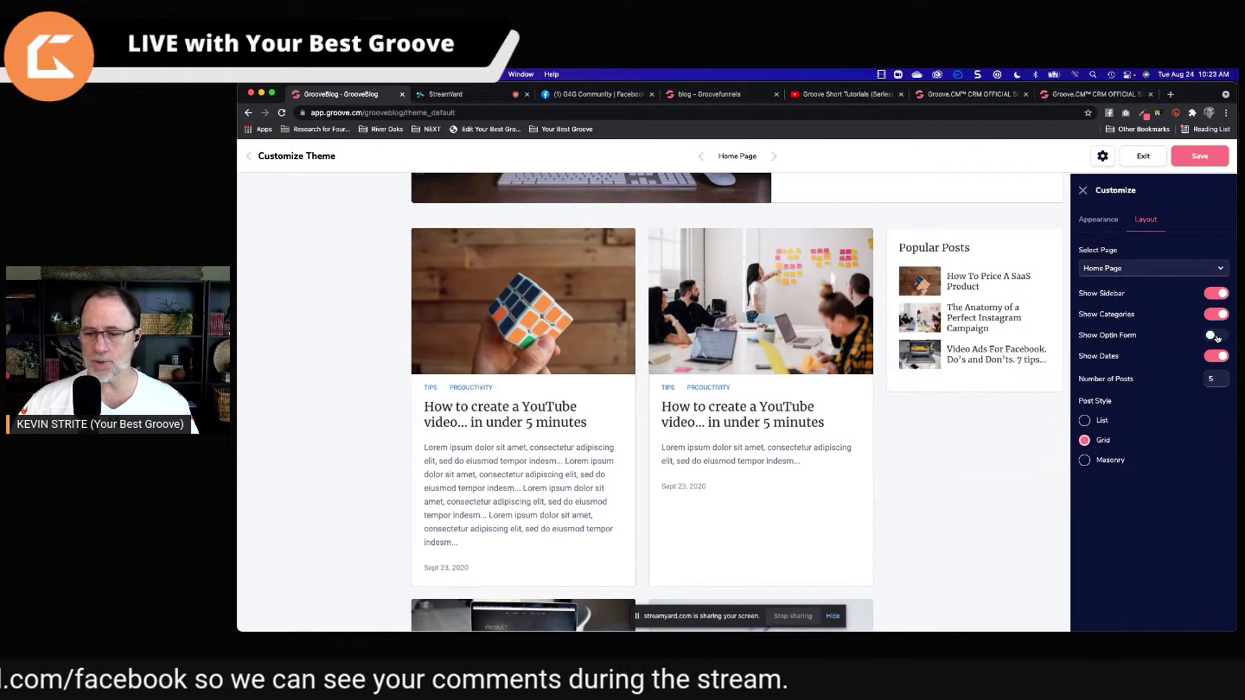
{"action": "left_click", "coordinate": [1217, 336]}
{"action": "left_click", "coordinate": [1217, 335]}
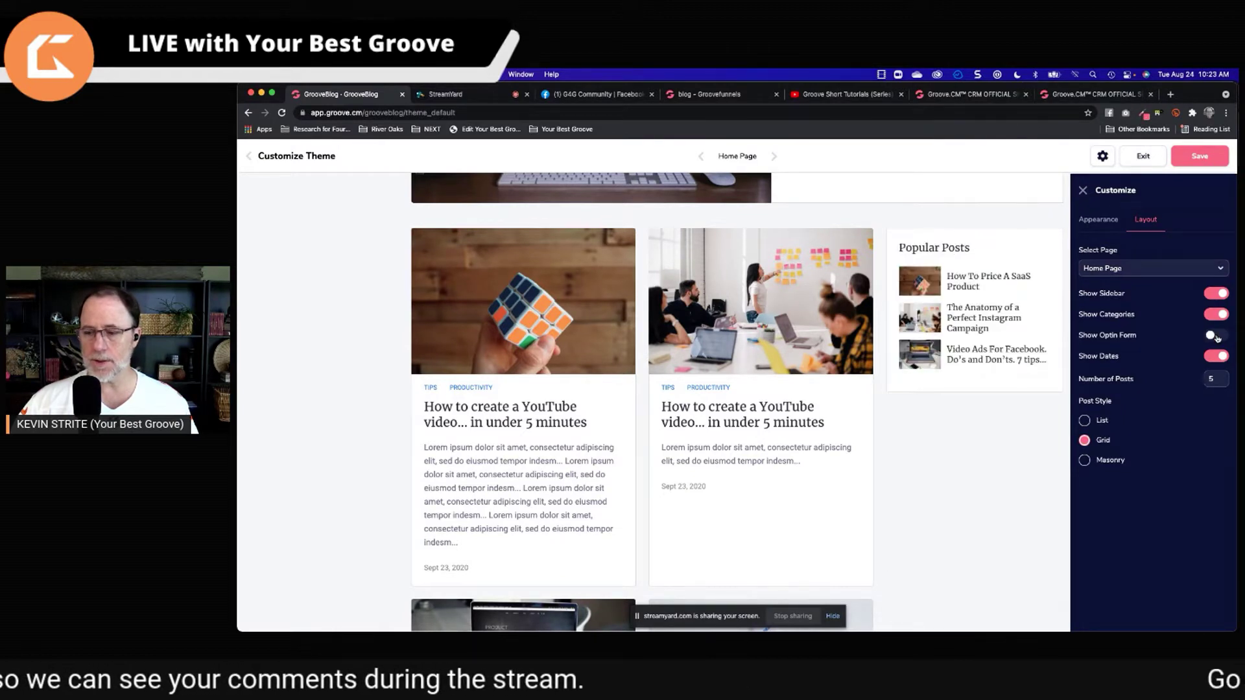
{"action": "left_click", "coordinate": [1216, 336]}
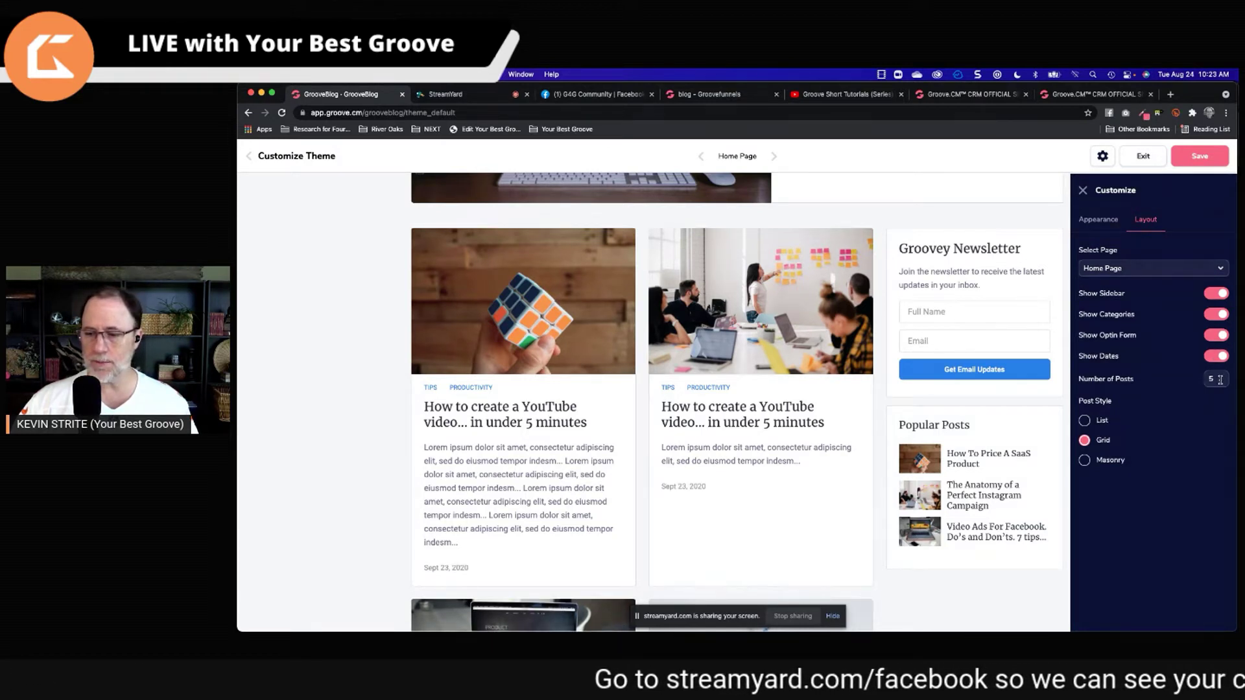
- Try the List and Masonry post styles on the home page and return the post style to Grid
{"action": "left_click", "coordinate": [1084, 421]}
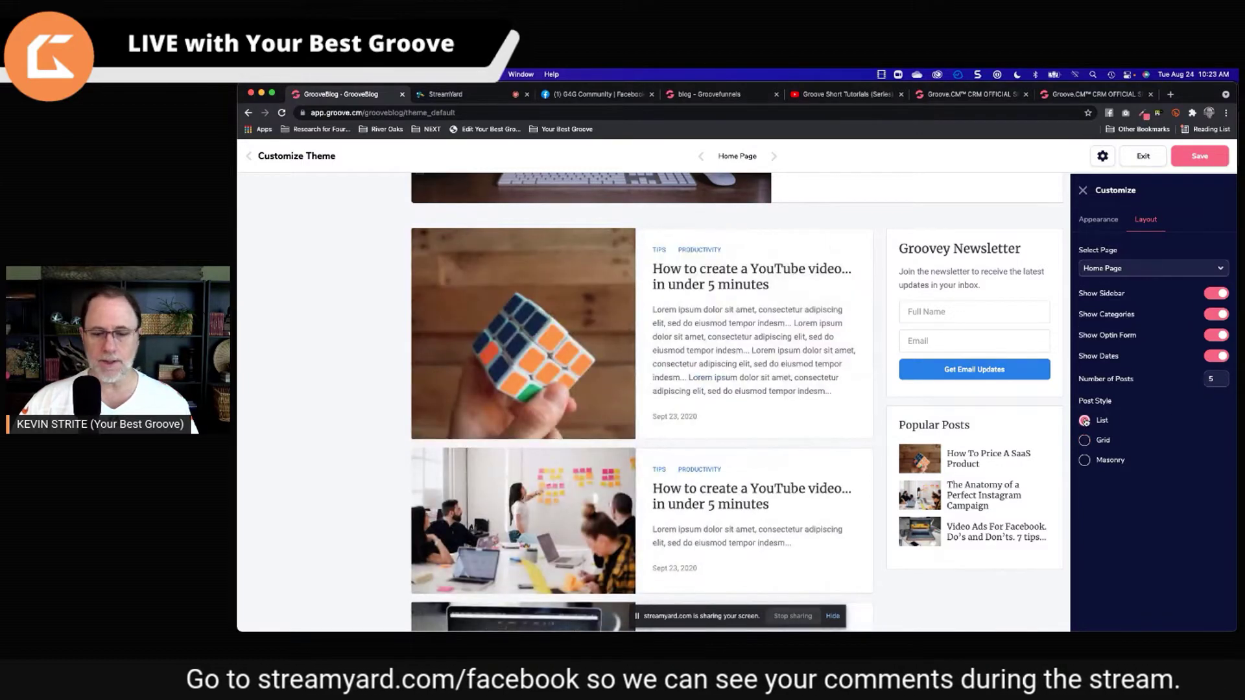
{"action": "left_click", "coordinate": [1084, 442]}
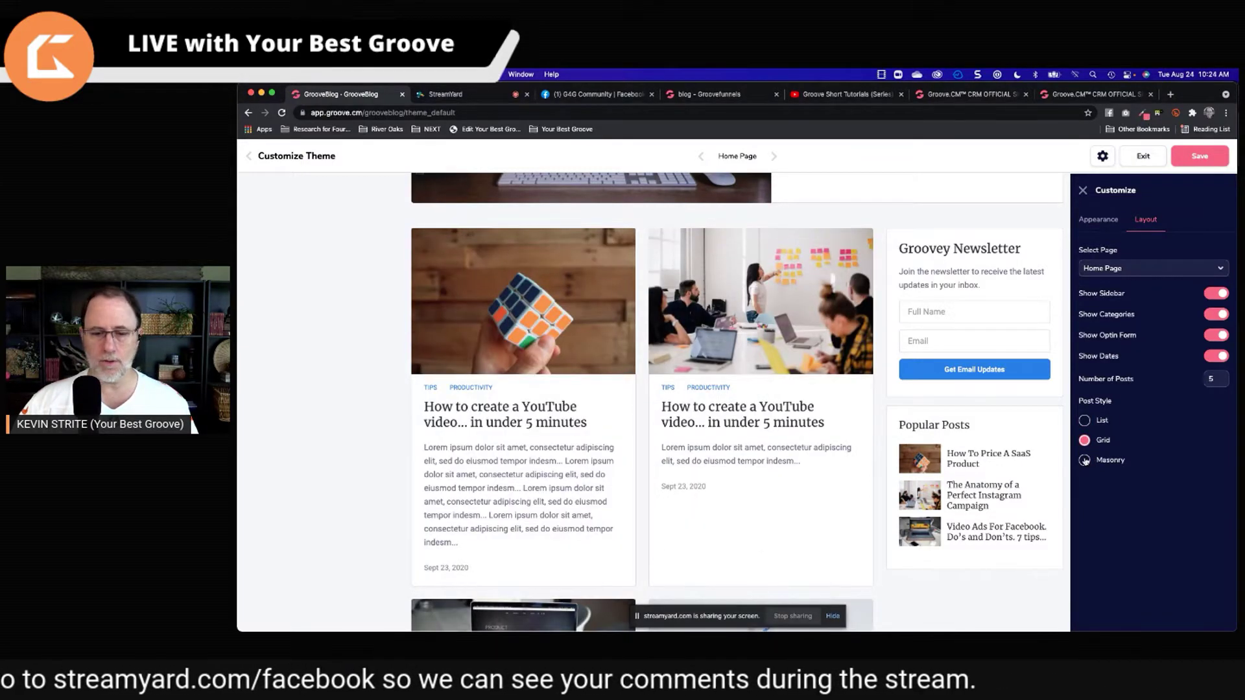
{"action": "left_click", "coordinate": [1085, 461]}
{"action": "scroll", "coordinate": [752, 413], "scroll_direction": "down", "scroll_amount": 4}
{"action": "scroll", "coordinate": [752, 413], "scroll_direction": "up", "scroll_amount": 3}
{"action": "scroll", "coordinate": [752, 414], "scroll_direction": "up", "scroll_amount": 5}
{"action": "scroll", "coordinate": [810, 259], "scroll_direction": "down", "scroll_amount": 6}
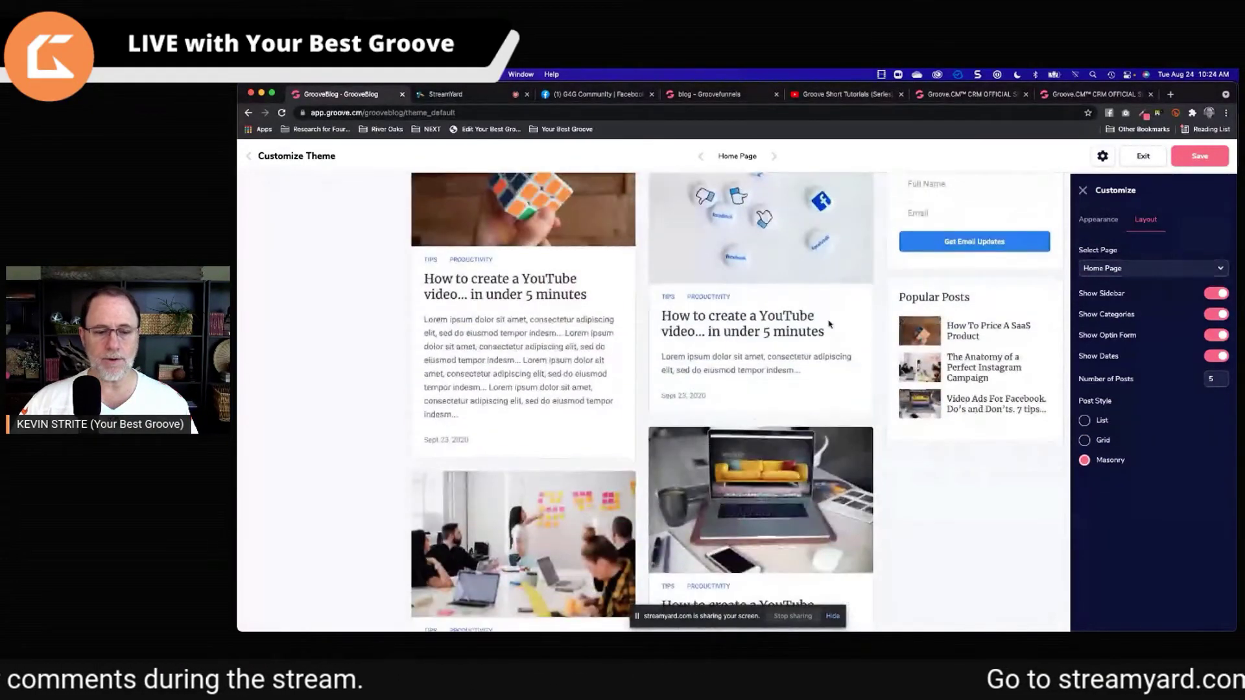
{"action": "left_click", "coordinate": [1084, 440]}
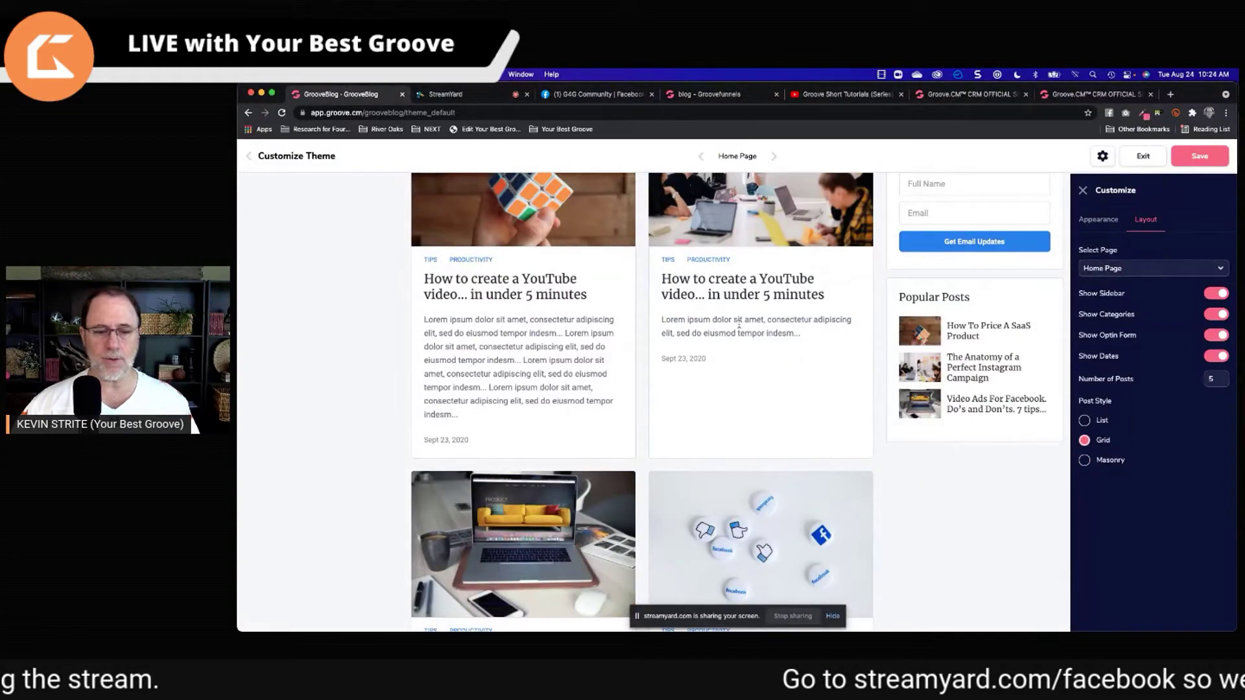
- Examine the Grid post layout throughout the home page preview at a reduced browser zoom
{"action": "scroll", "coordinate": [718, 320], "scroll_direction": "up", "scroll_amount": 2}
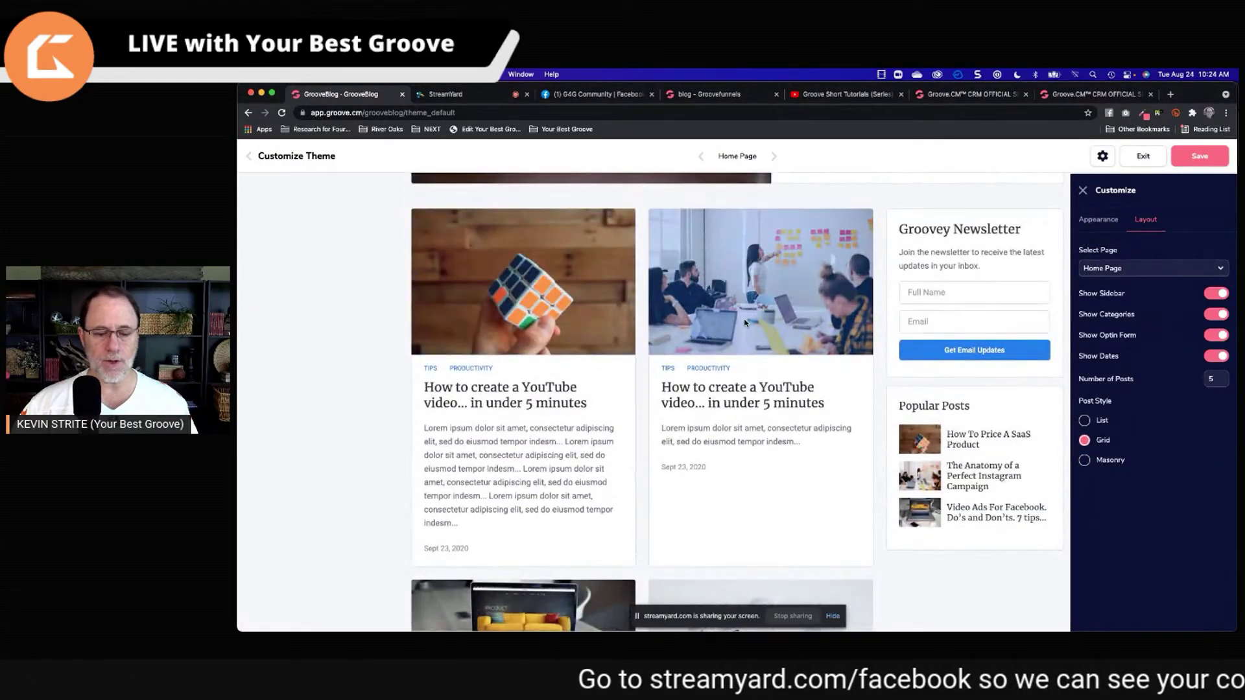
{"action": "scroll", "coordinate": [744, 323], "scroll_direction": "down", "scroll_amount": 3}
{"action": "key", "text": "super+minus"}
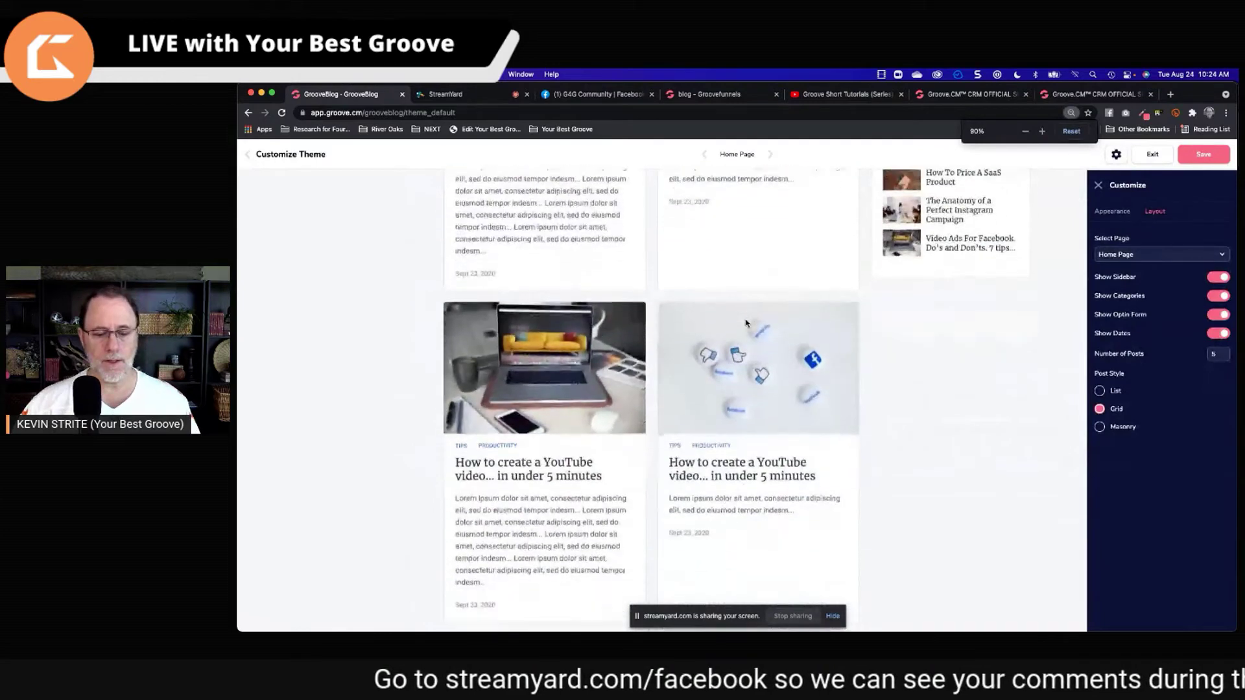
{"action": "scroll", "coordinate": [746, 322], "scroll_direction": "down", "scroll_amount": 2}
{"action": "scroll", "coordinate": [745, 322], "scroll_direction": "up", "scroll_amount": 10}
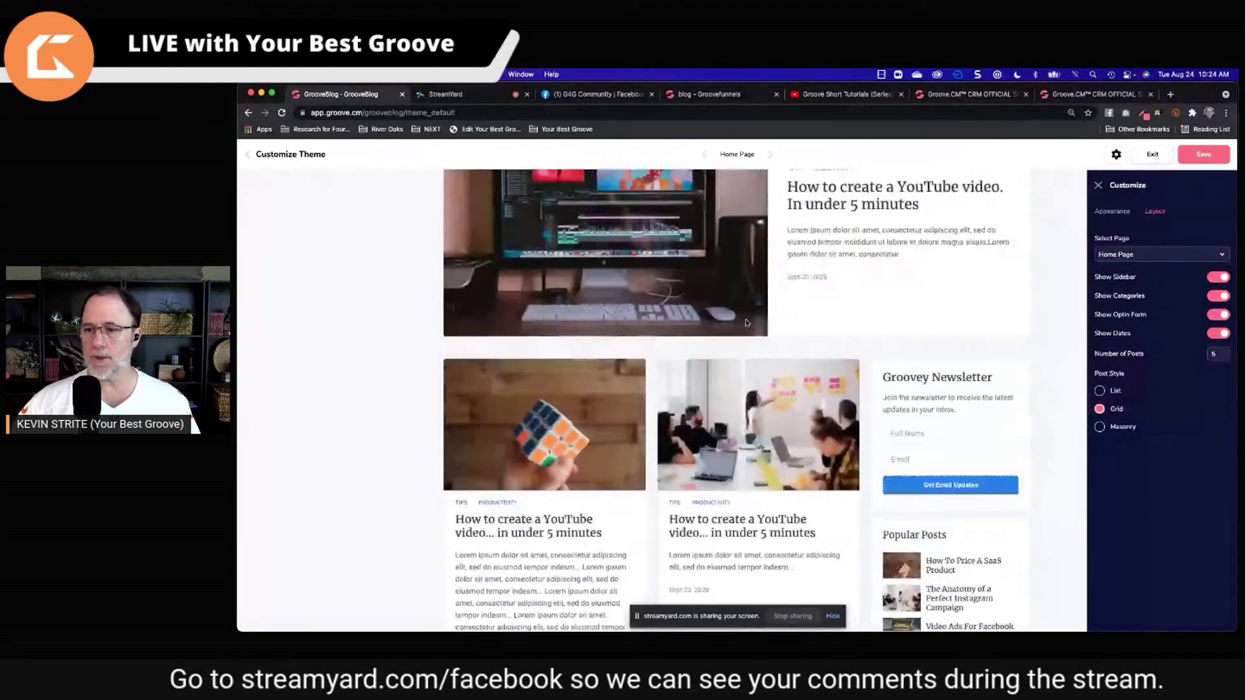
{"action": "left_click", "coordinate": [1111, 211]}
{"action": "left_click", "coordinate": [1155, 211]}
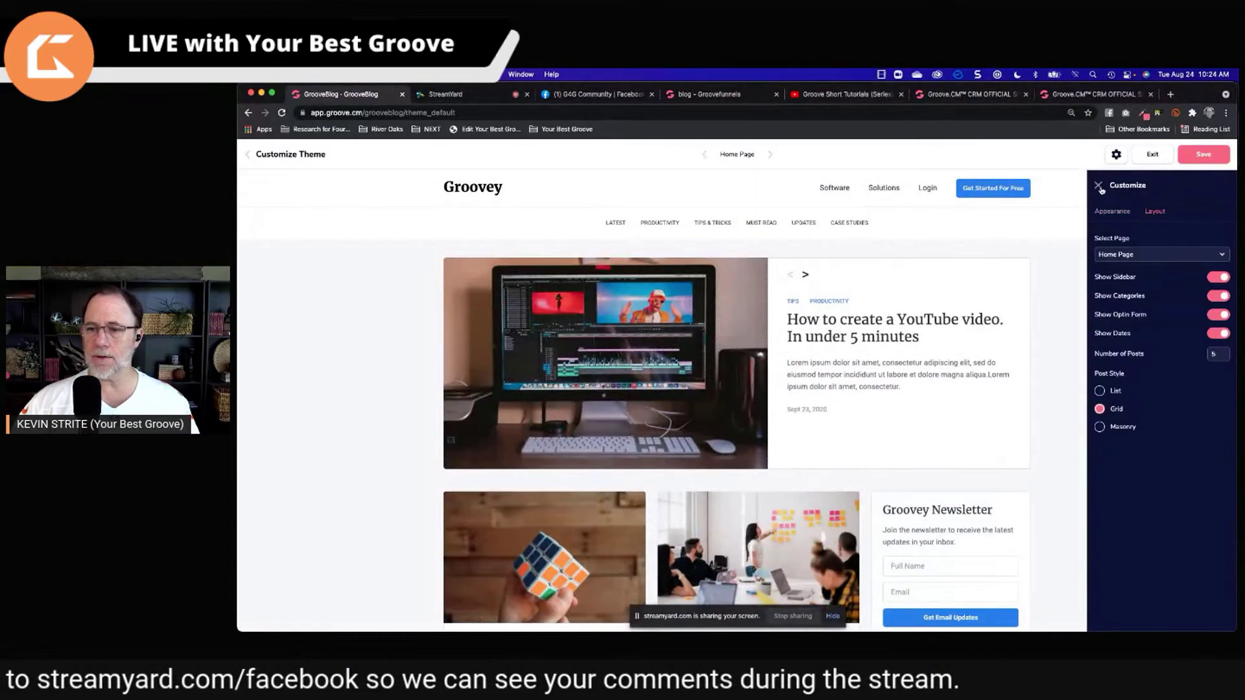
- Close the customization options, save the theme settings and return to the blog's theme page
{"action": "left_click", "coordinate": [1100, 187]}
{"action": "left_click", "coordinate": [1203, 154]}
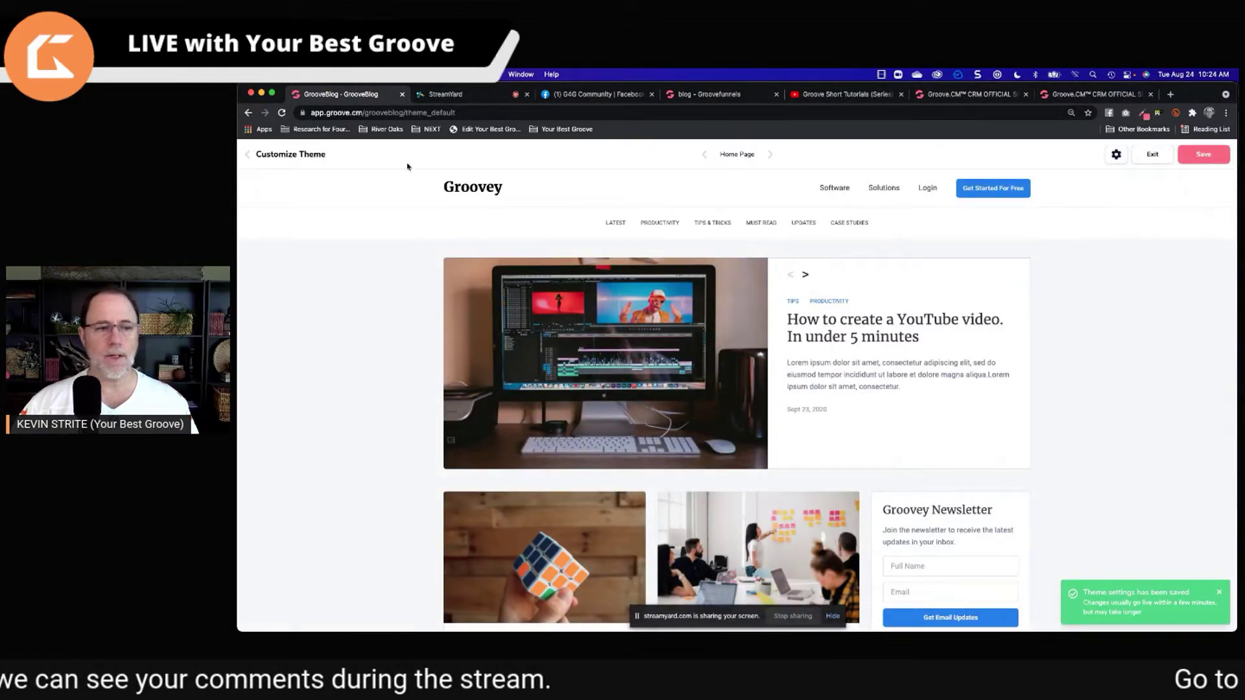
{"action": "left_click", "coordinate": [251, 156]}
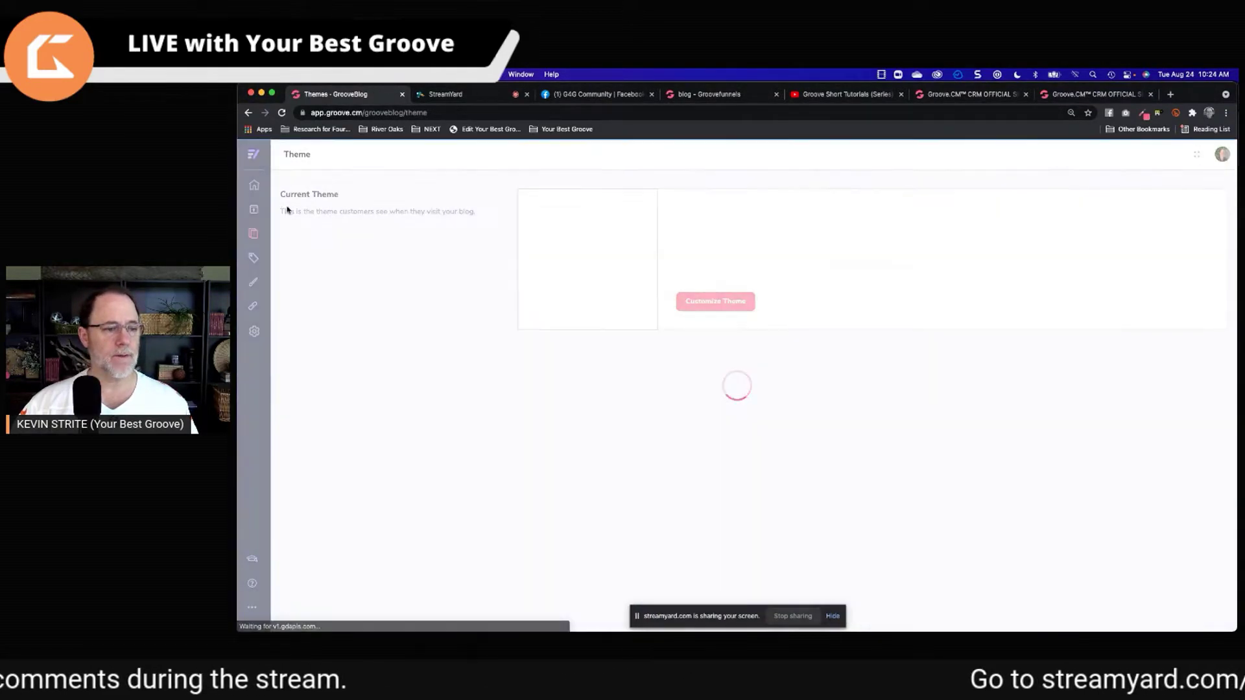
- Return to the My Blogs list and open the new blog's publish preview
{"action": "left_click", "coordinate": [254, 307]}
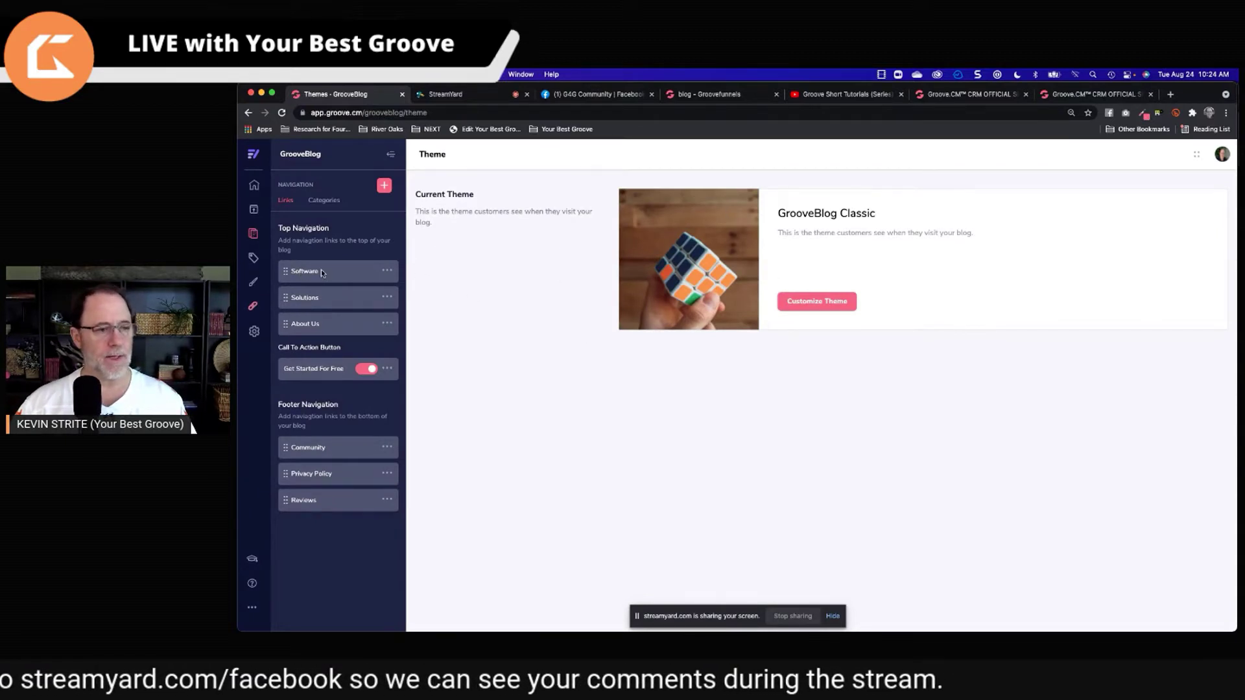
{"action": "left_click", "coordinate": [254, 185]}
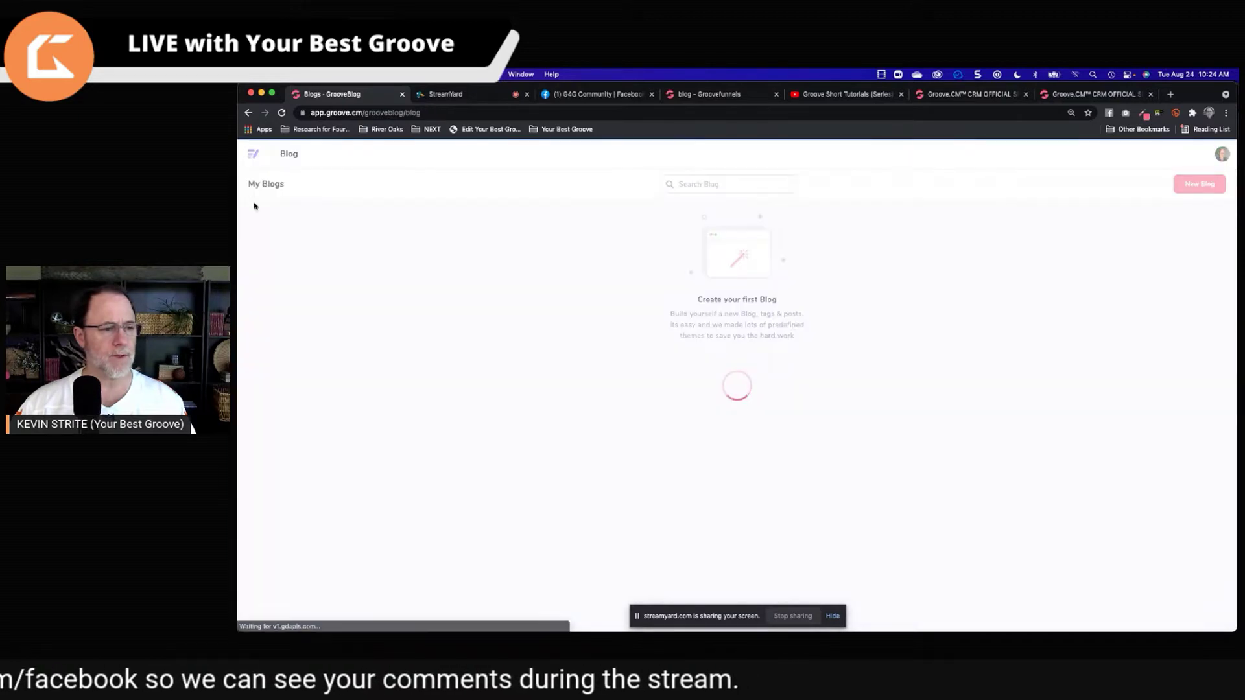
{"action": "left_click", "coordinate": [775, 272]}
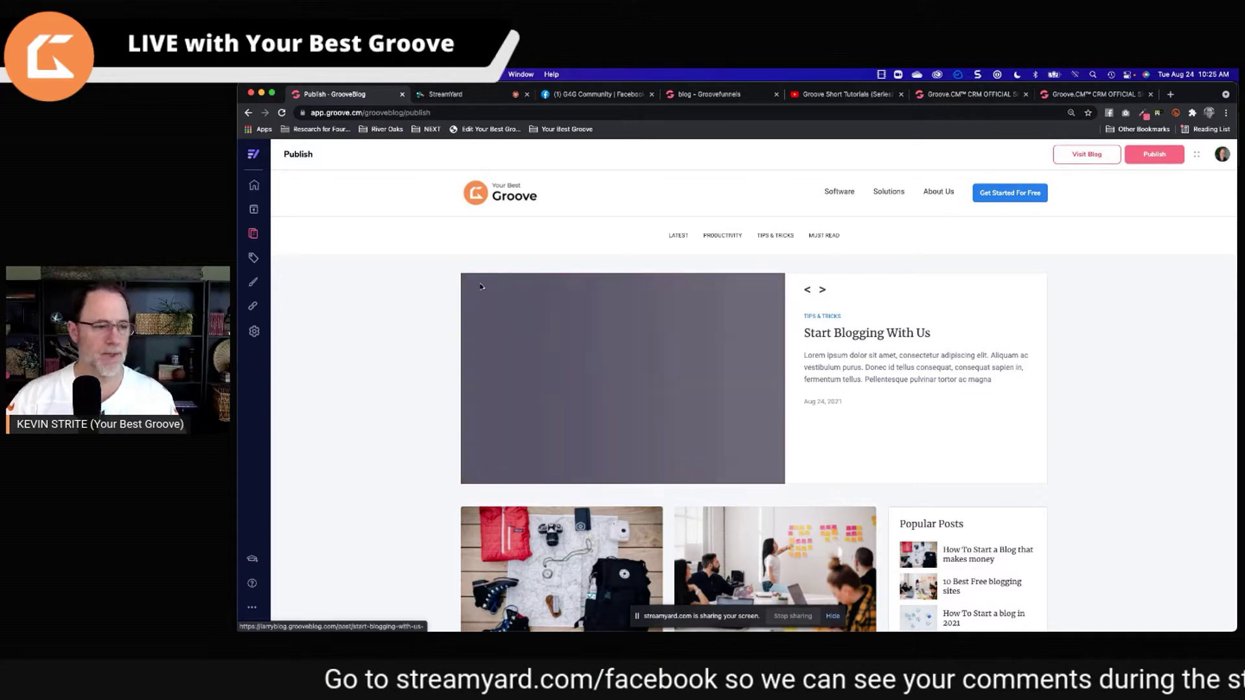
{"action": "left_click", "coordinate": [254, 307]}
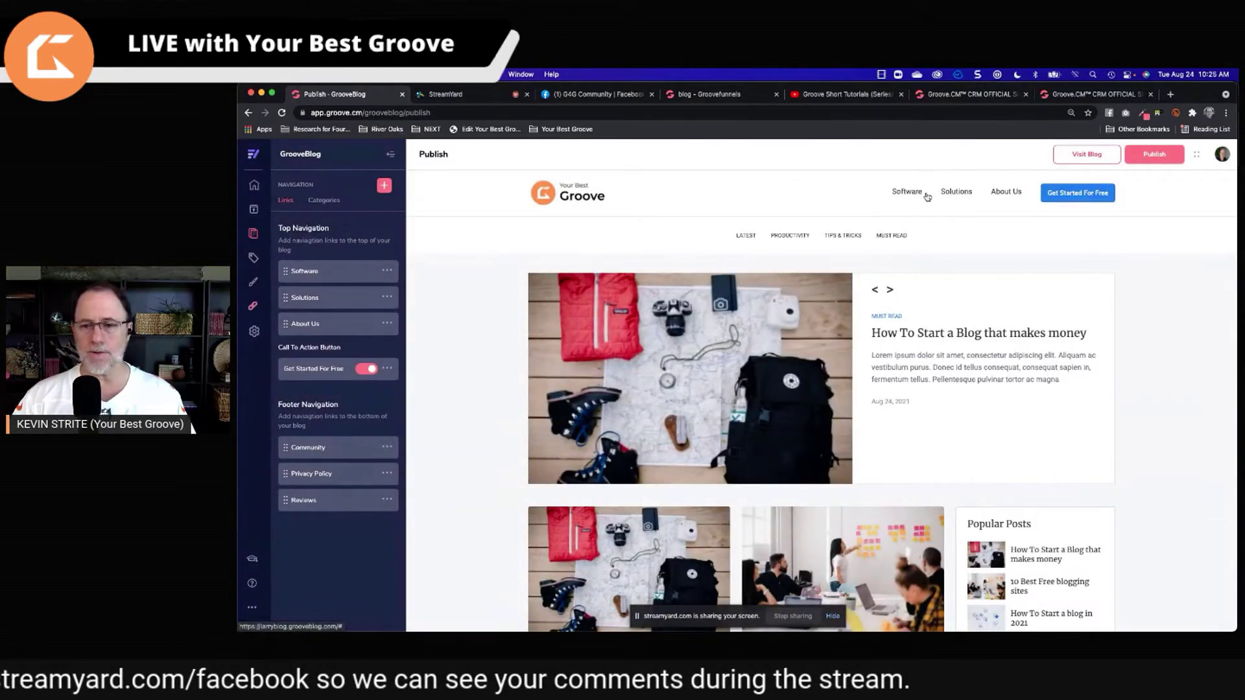
{"action": "left_click", "coordinate": [386, 272]}
{"action": "left_click", "coordinate": [369, 292]}
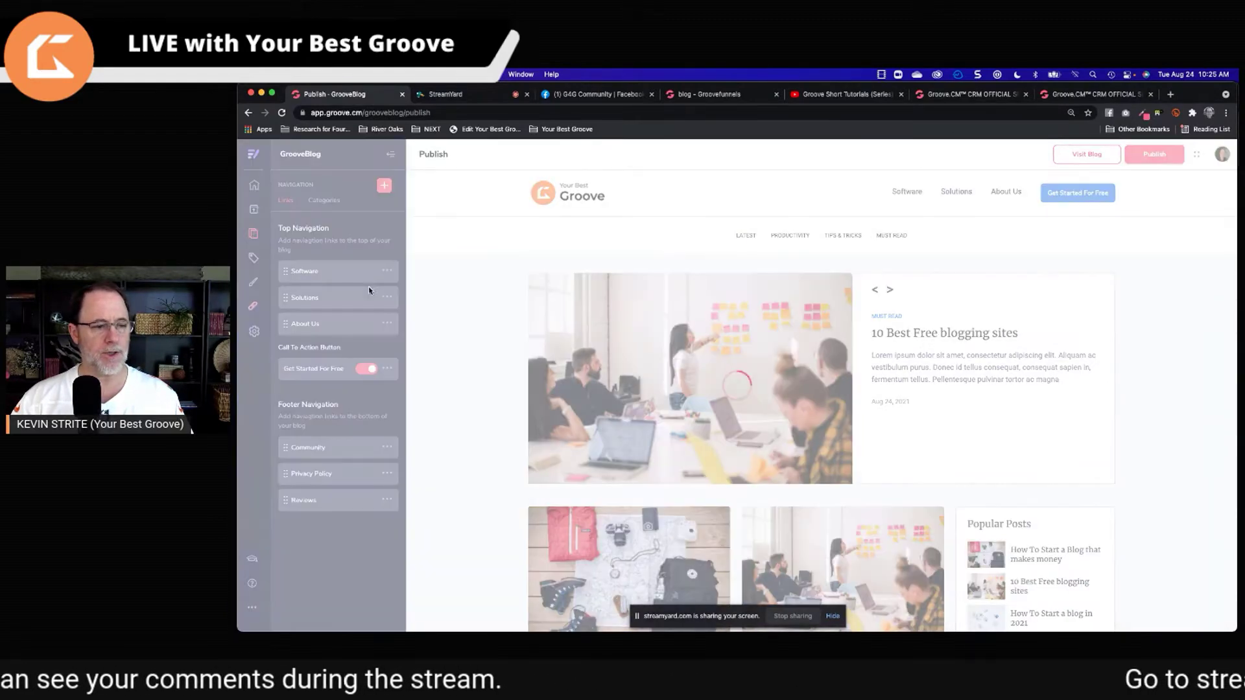
{"action": "double_click", "coordinate": [319, 294]}
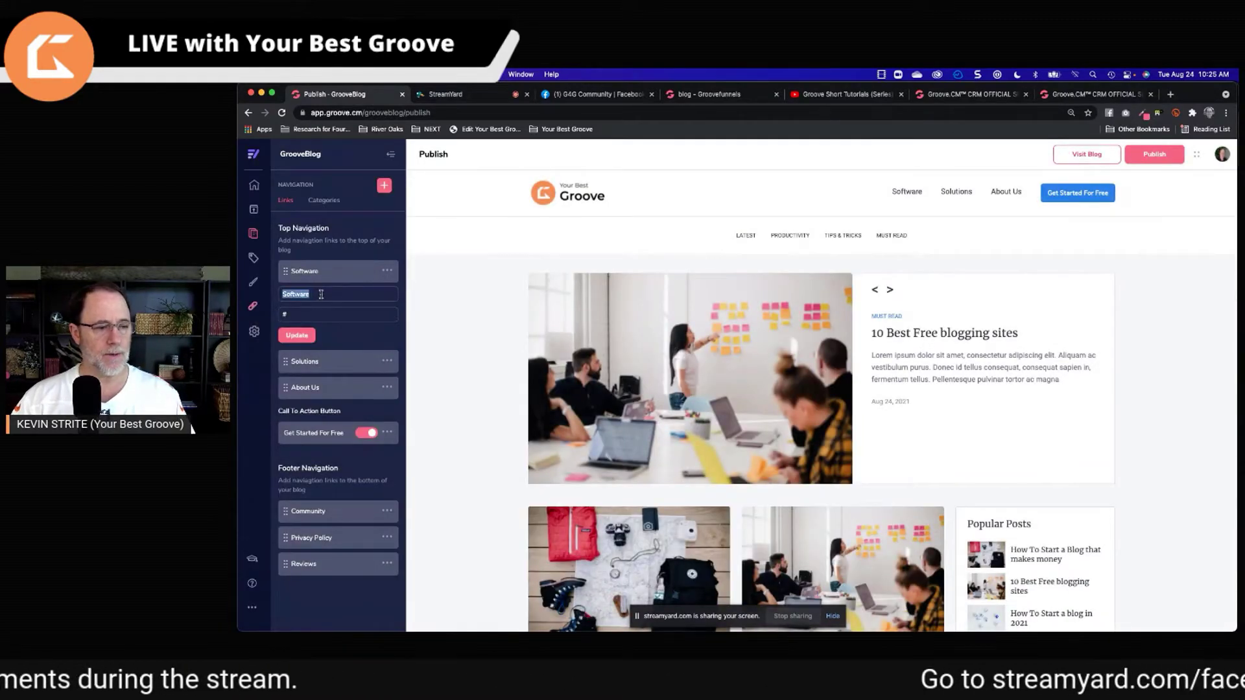
{"action": "type", "text": "Larry's Store"}
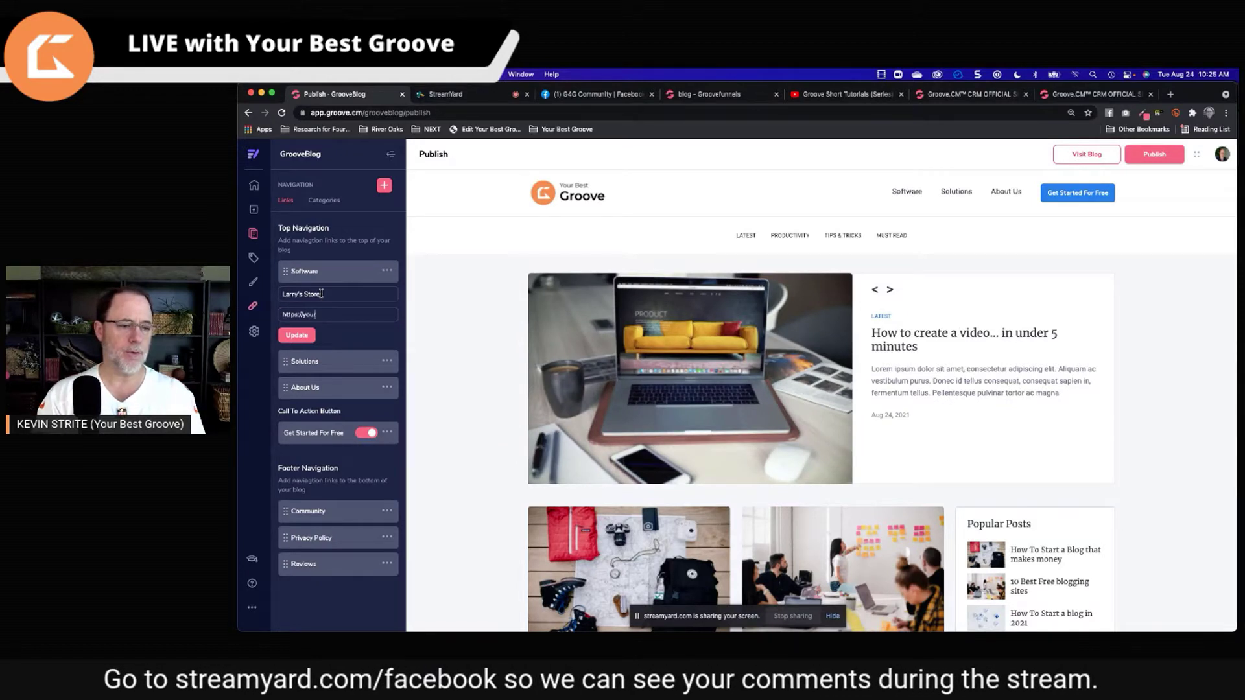
{"action": "type", "text": "rbestgroove.com"}
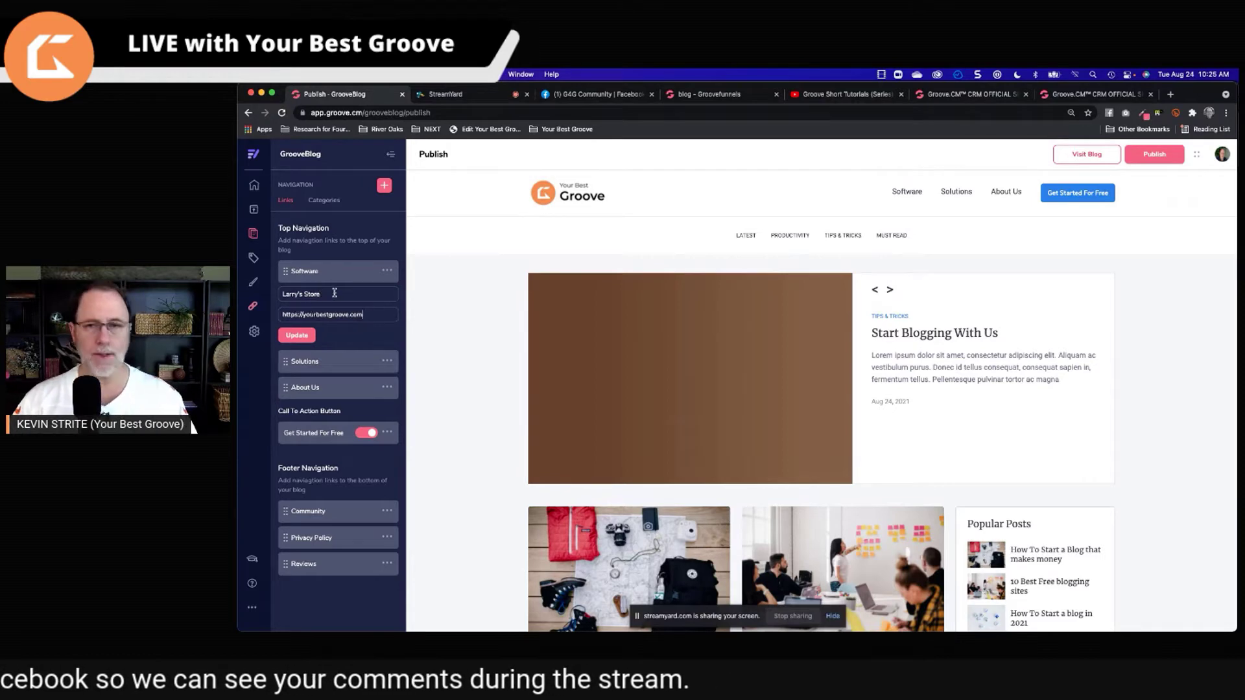
{"action": "left_click", "coordinate": [297, 334]}
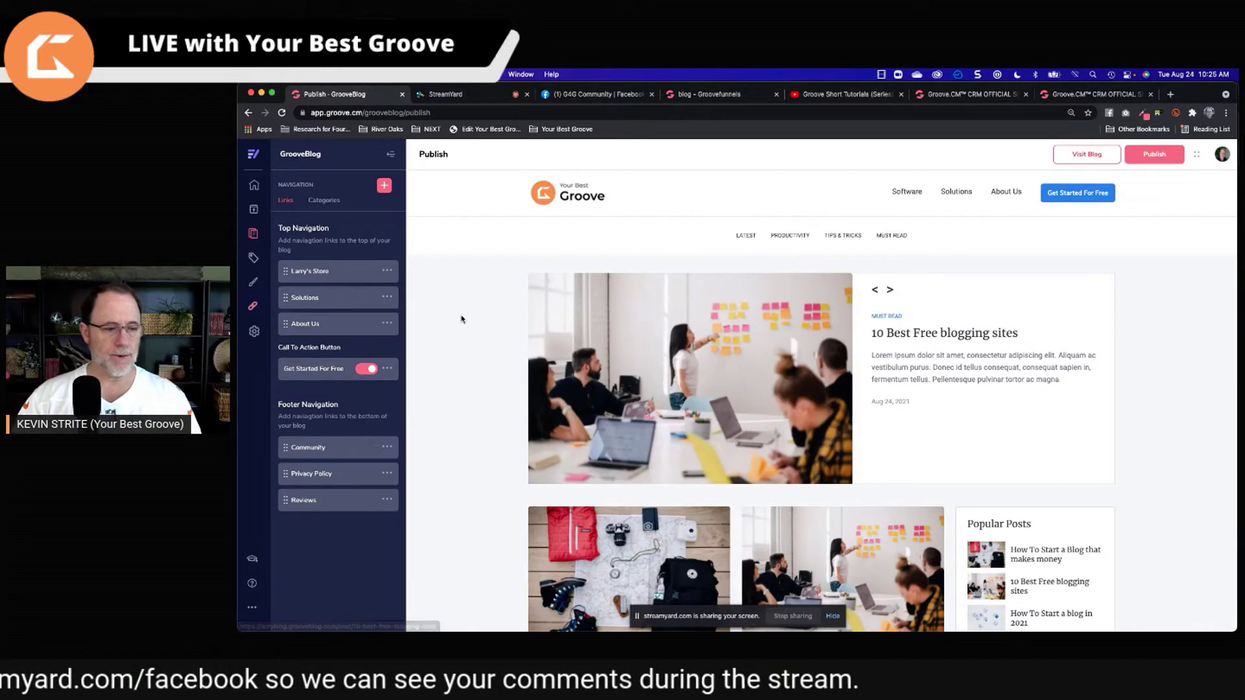
- Change the call-to-action button's text to DOWNLOAD YOUR FREE GIFT and leave the button turned on
{"action": "left_click", "coordinate": [387, 368]}
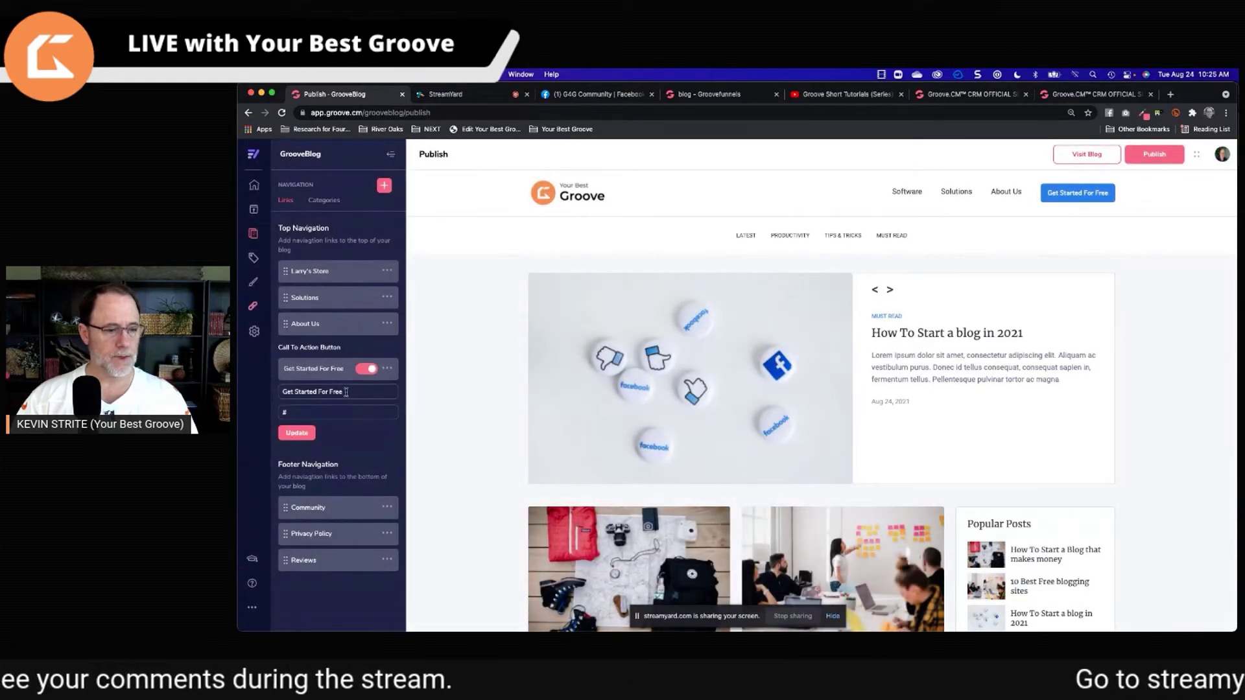
{"action": "left_click", "coordinate": [356, 392]}
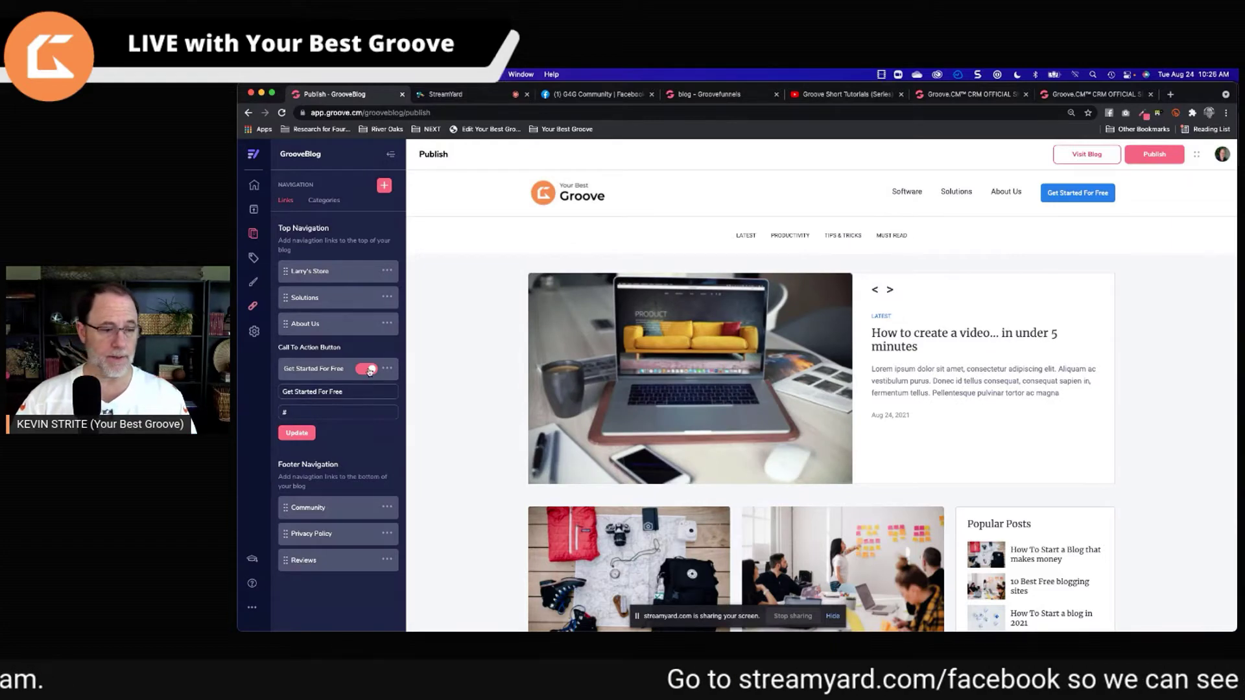
{"action": "left_click", "coordinate": [367, 369]}
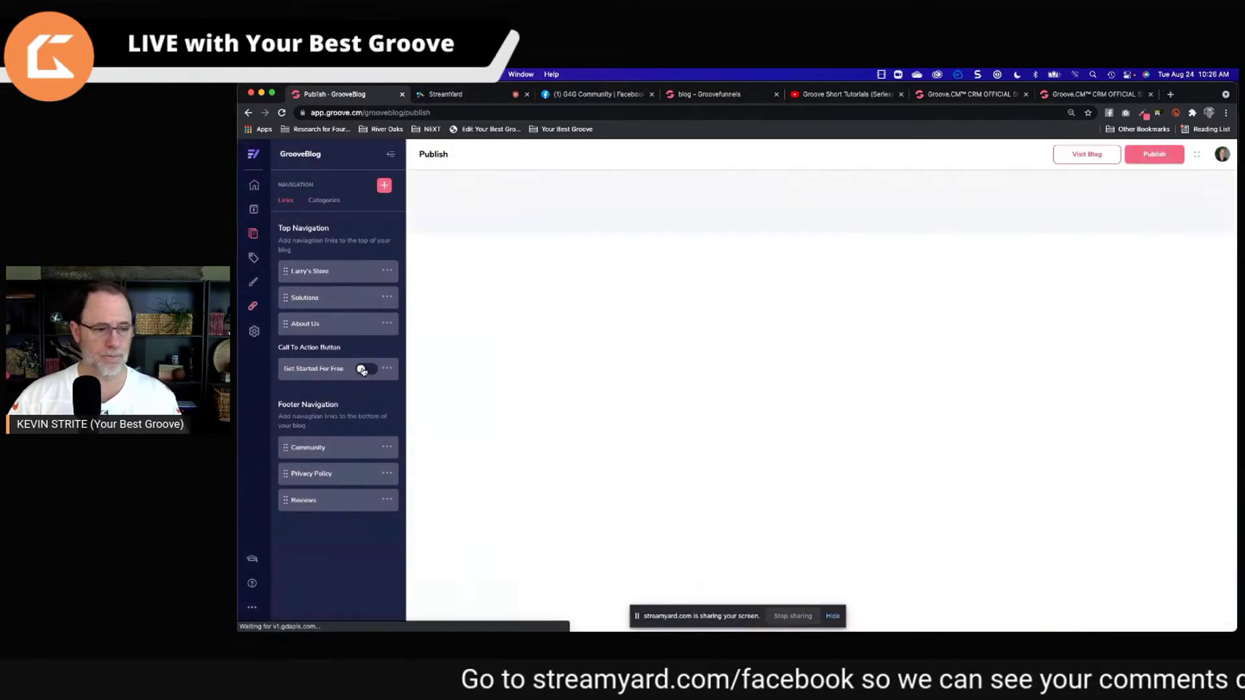
{"action": "left_click", "coordinate": [365, 369]}
{"action": "left_click", "coordinate": [387, 368]}
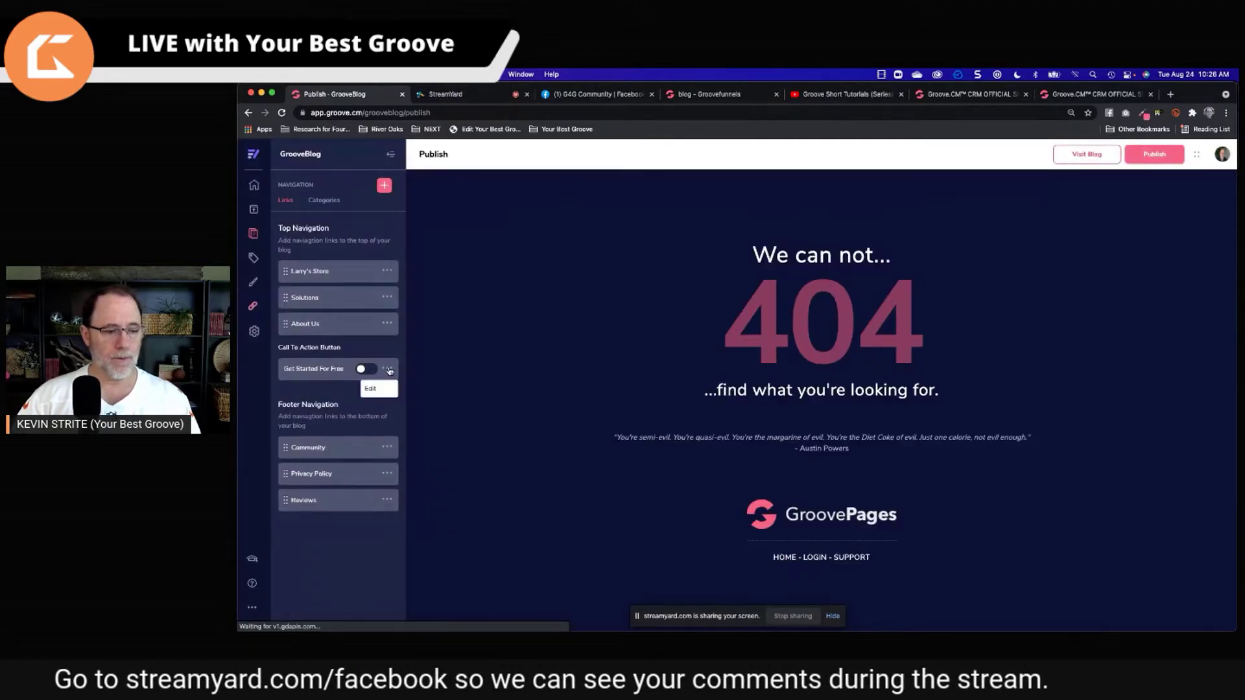
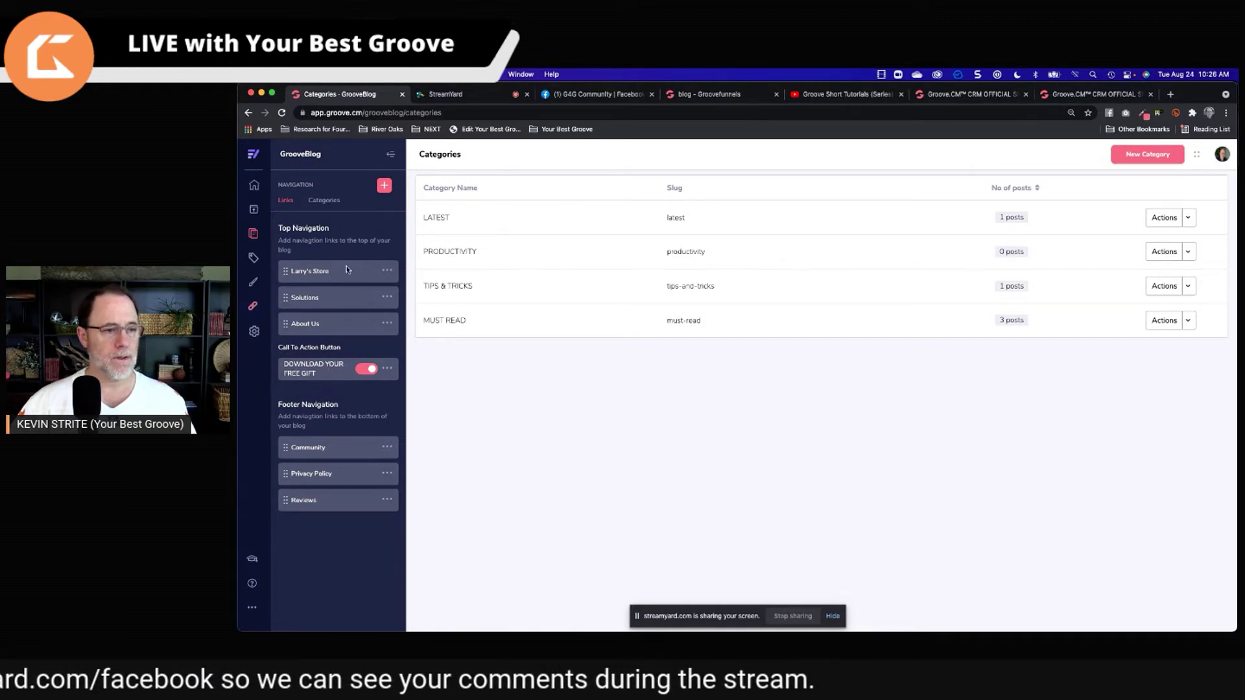
- Check the navigation's category entries and turn off the DOWNLOAD YOUR FREE GIFT call-to-action button
{"action": "left_click", "coordinate": [324, 202]}
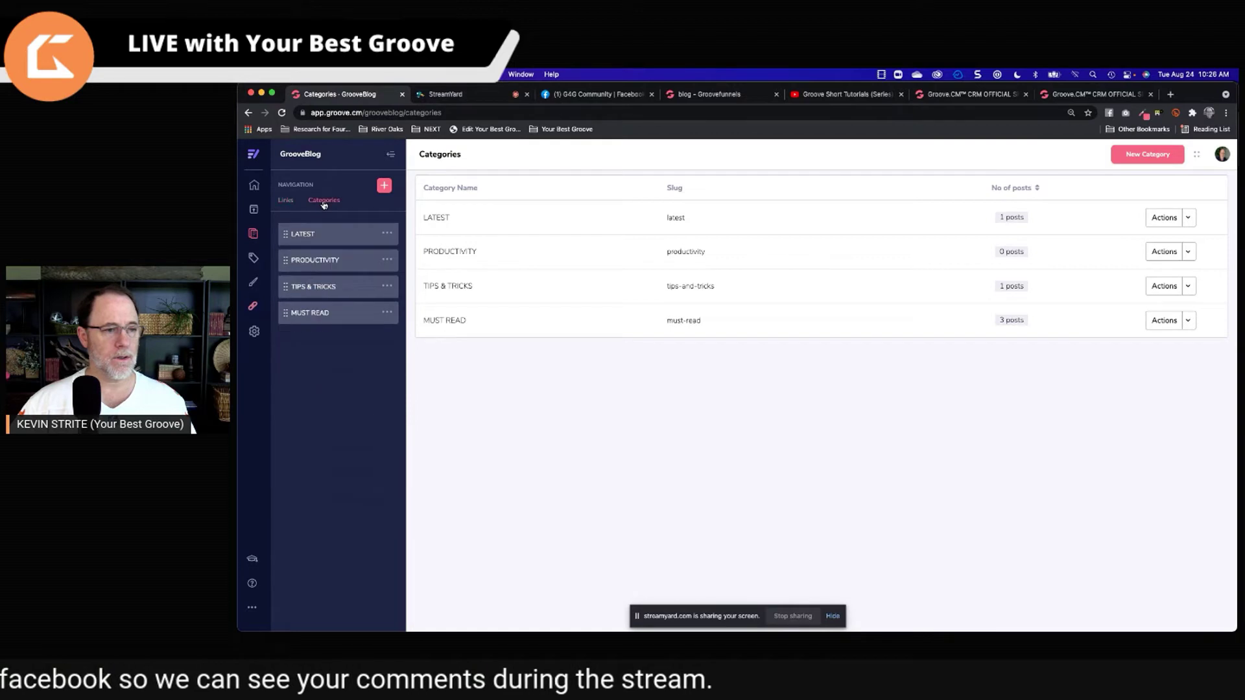
{"action": "left_click", "coordinate": [285, 201]}
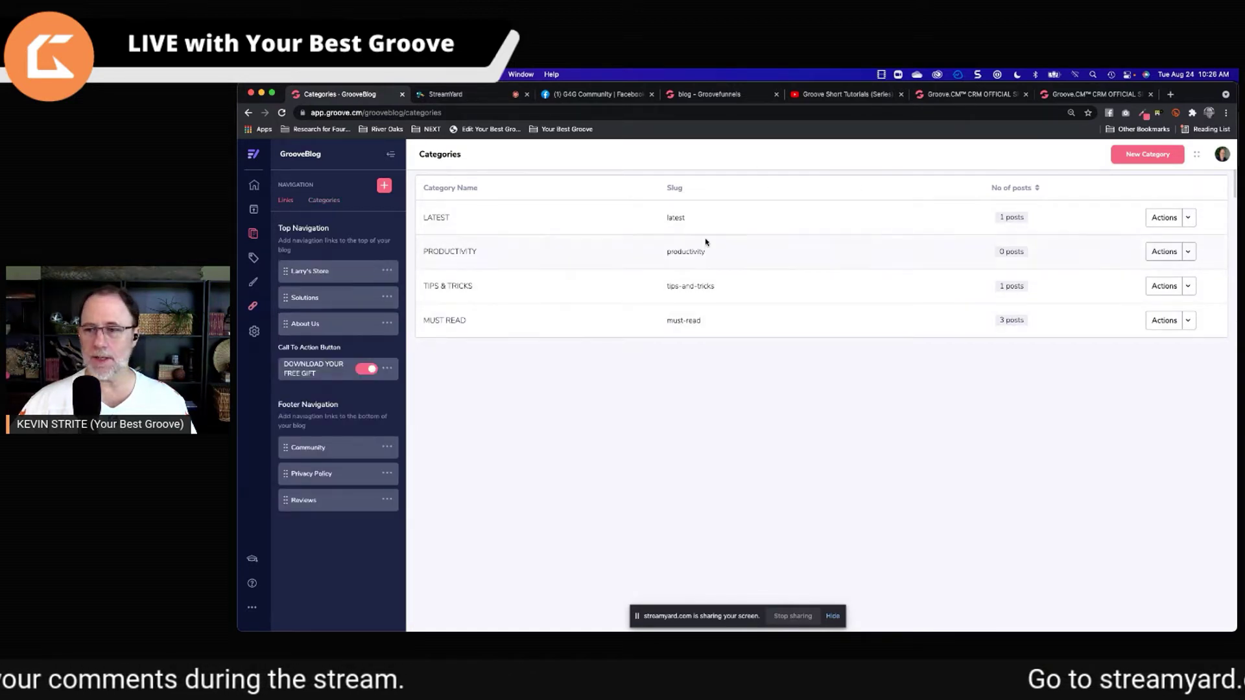
{"action": "left_click", "coordinate": [255, 332]}
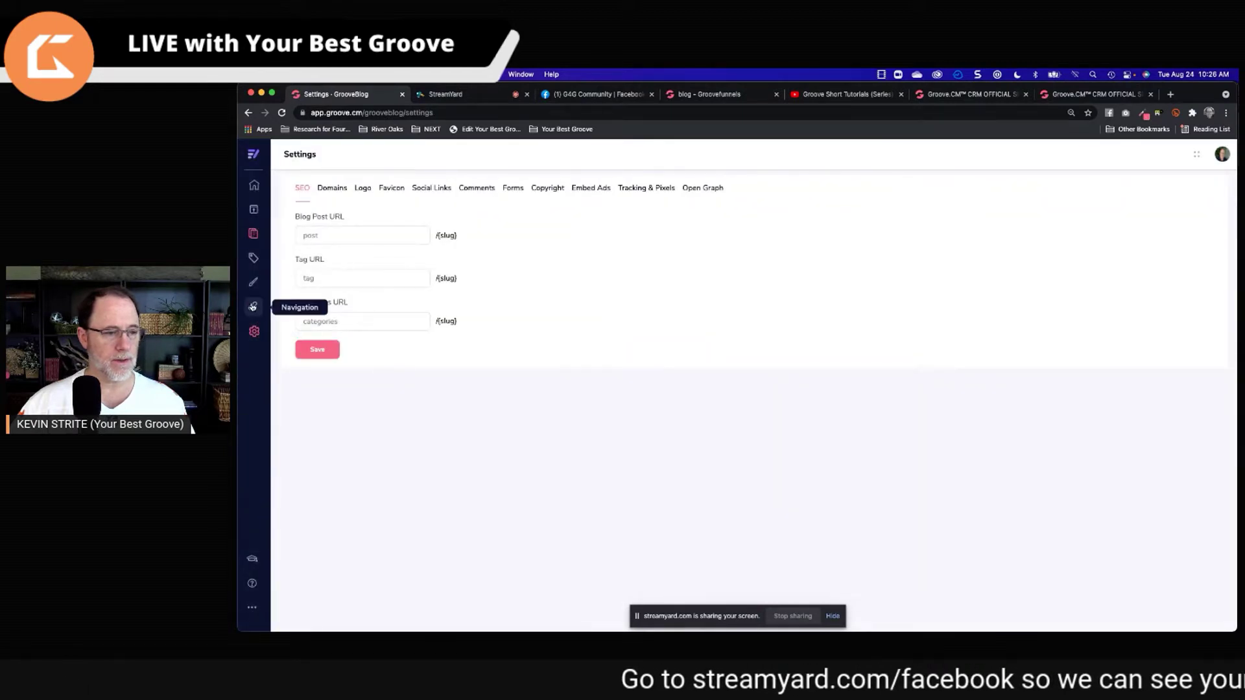
{"action": "left_click", "coordinate": [253, 306]}
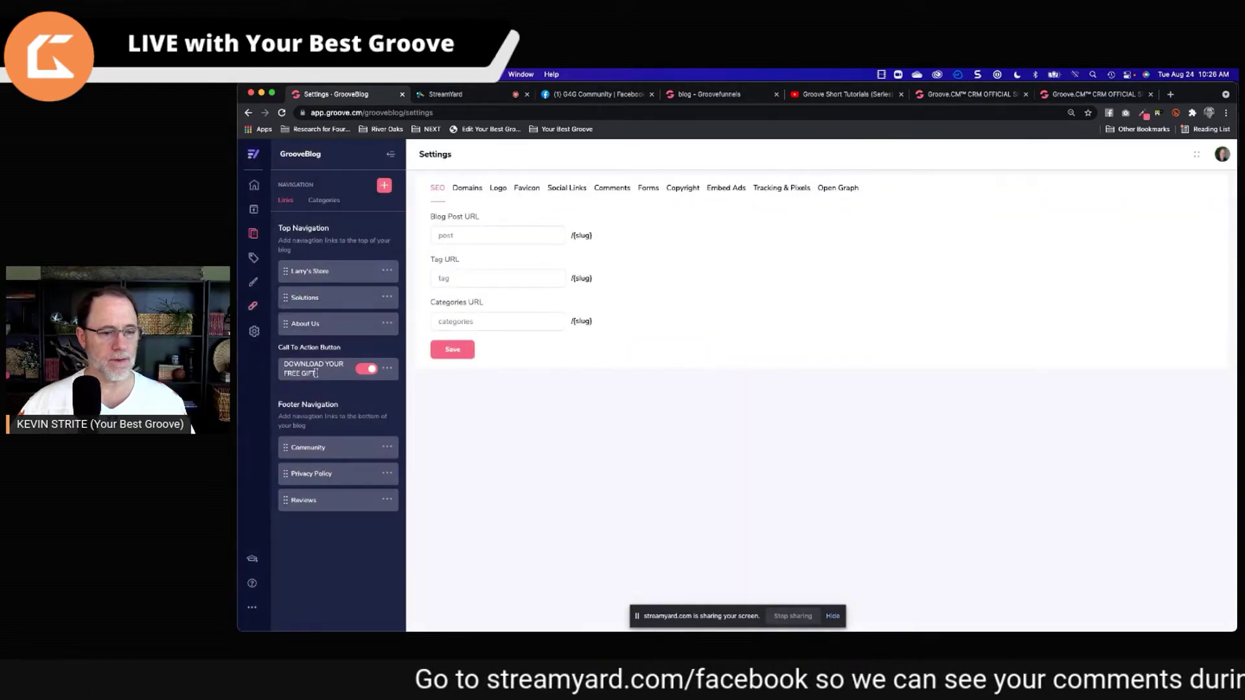
{"action": "left_click", "coordinate": [363, 374]}
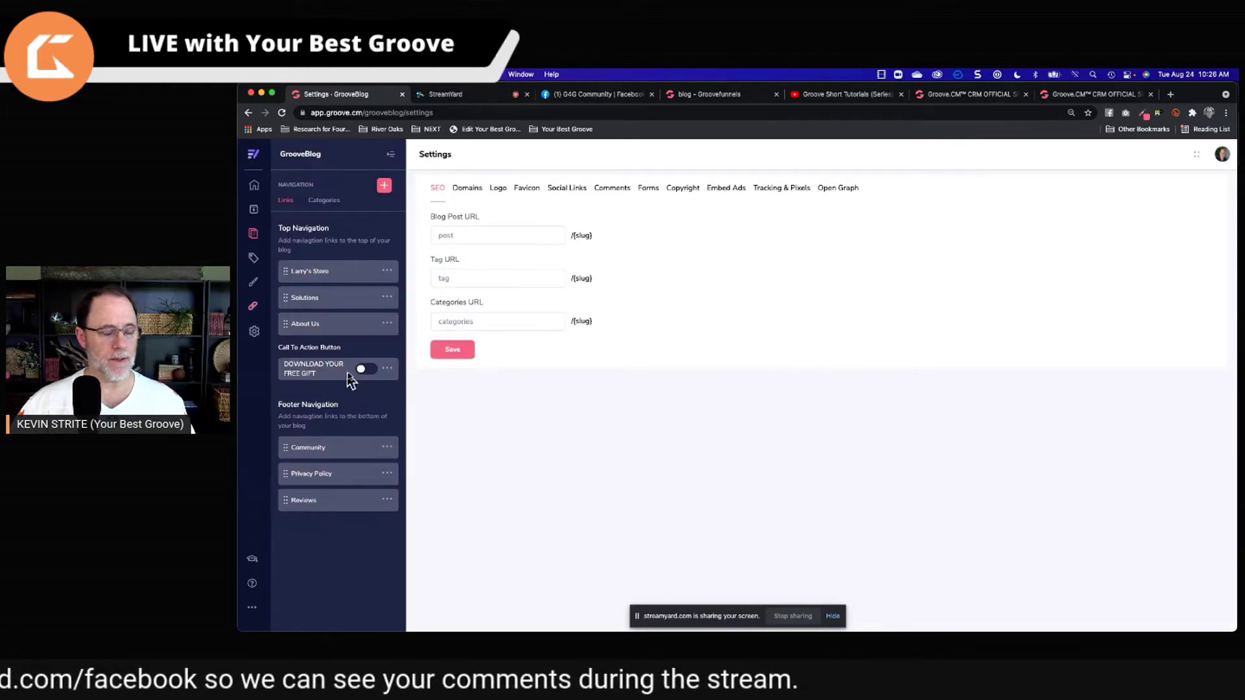
- Rename the About Us top navigation link as About Anyone and update it
{"action": "left_click", "coordinate": [254, 285]}
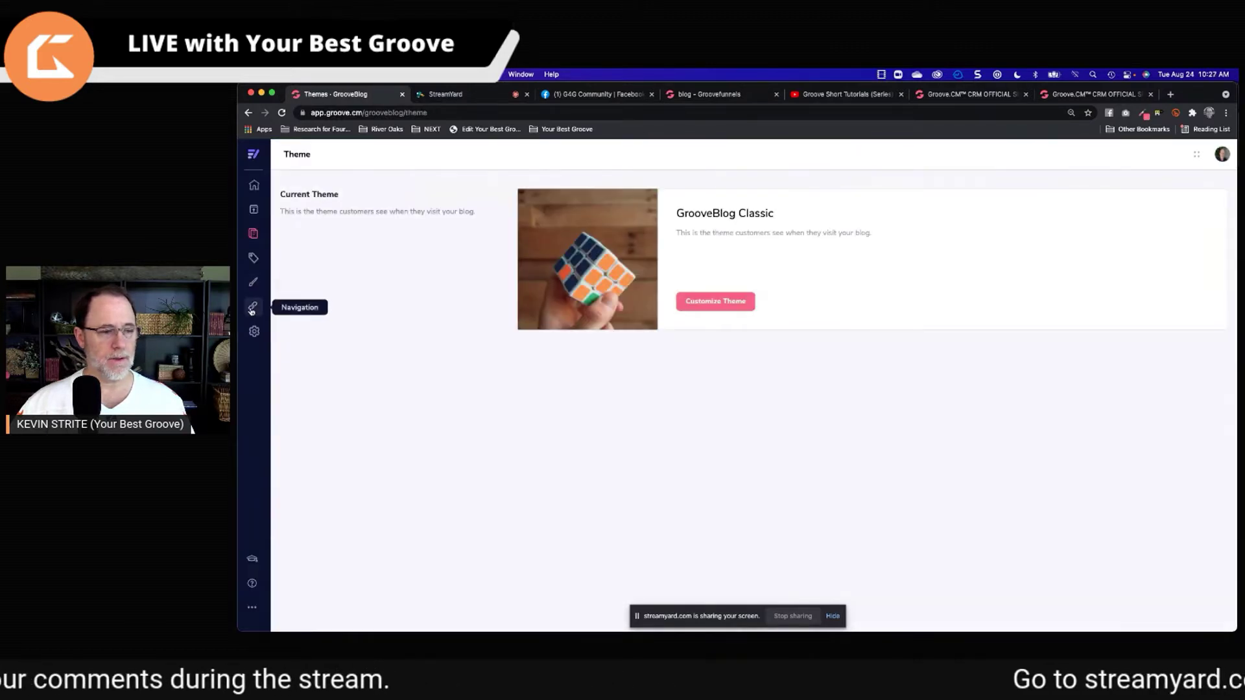
{"action": "left_click", "coordinate": [253, 306]}
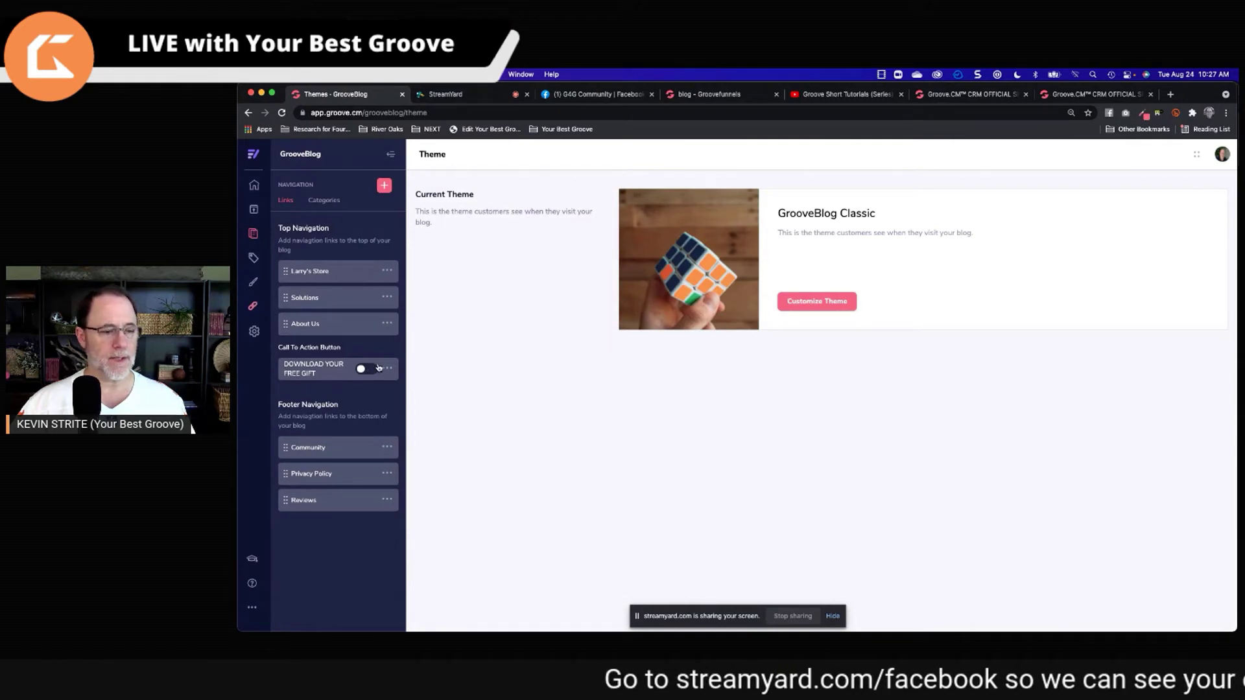
{"action": "left_click", "coordinate": [386, 323]}
{"action": "left_click", "coordinate": [370, 343]}
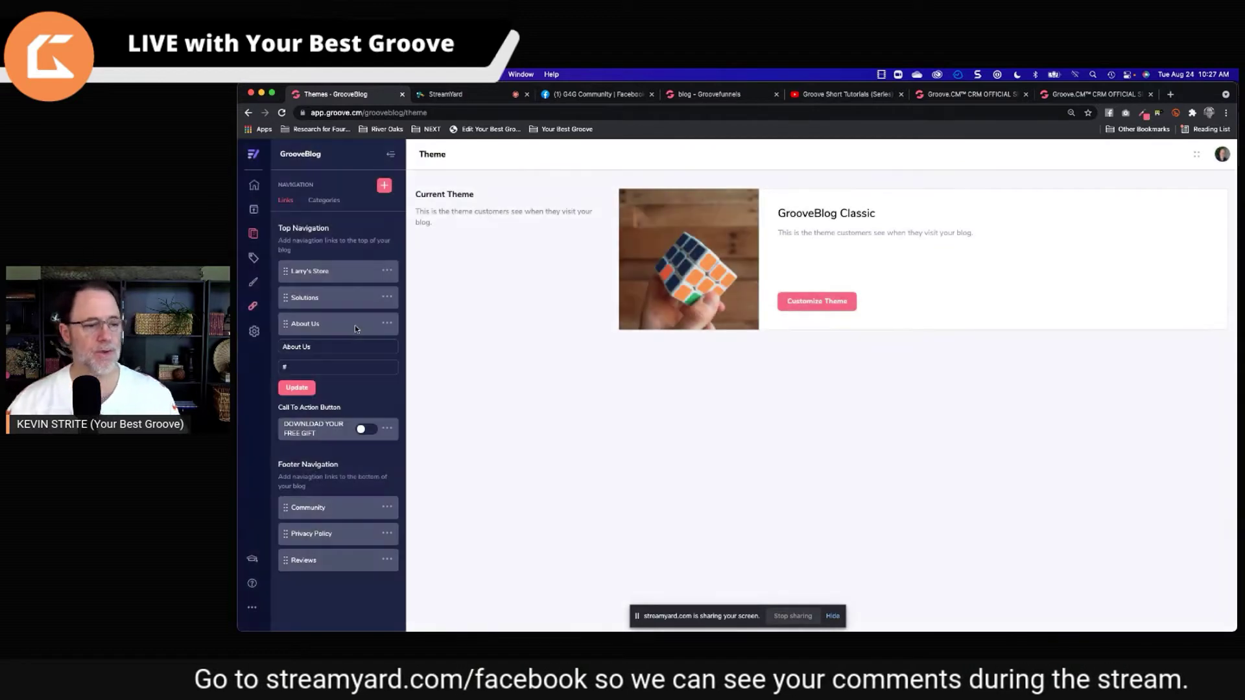
{"action": "triple_click", "coordinate": [345, 348]}
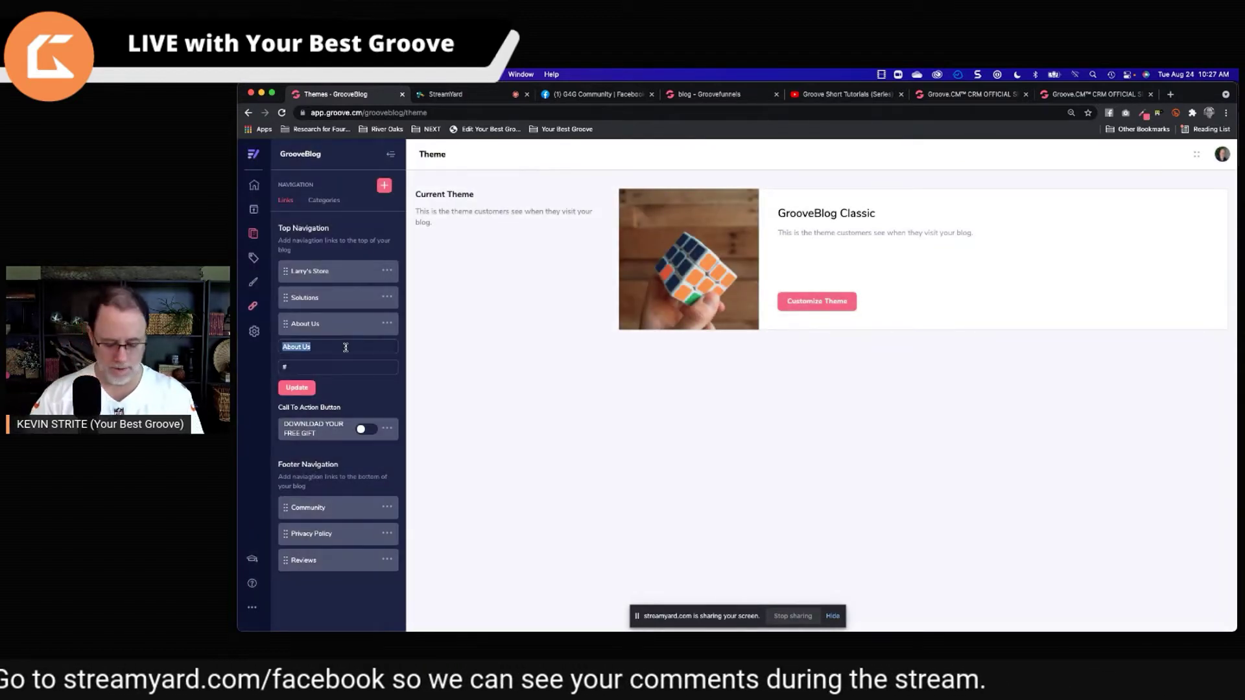
{"action": "type", "text": "Abou"}
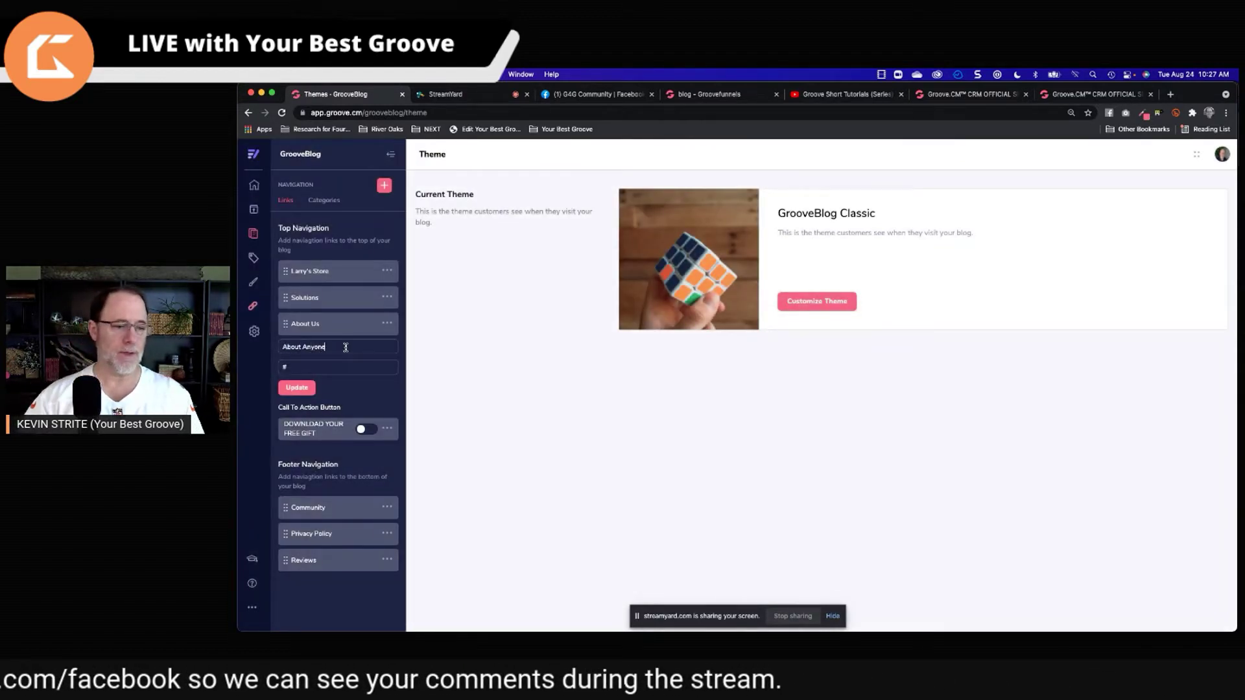
{"action": "left_click", "coordinate": [302, 388]}
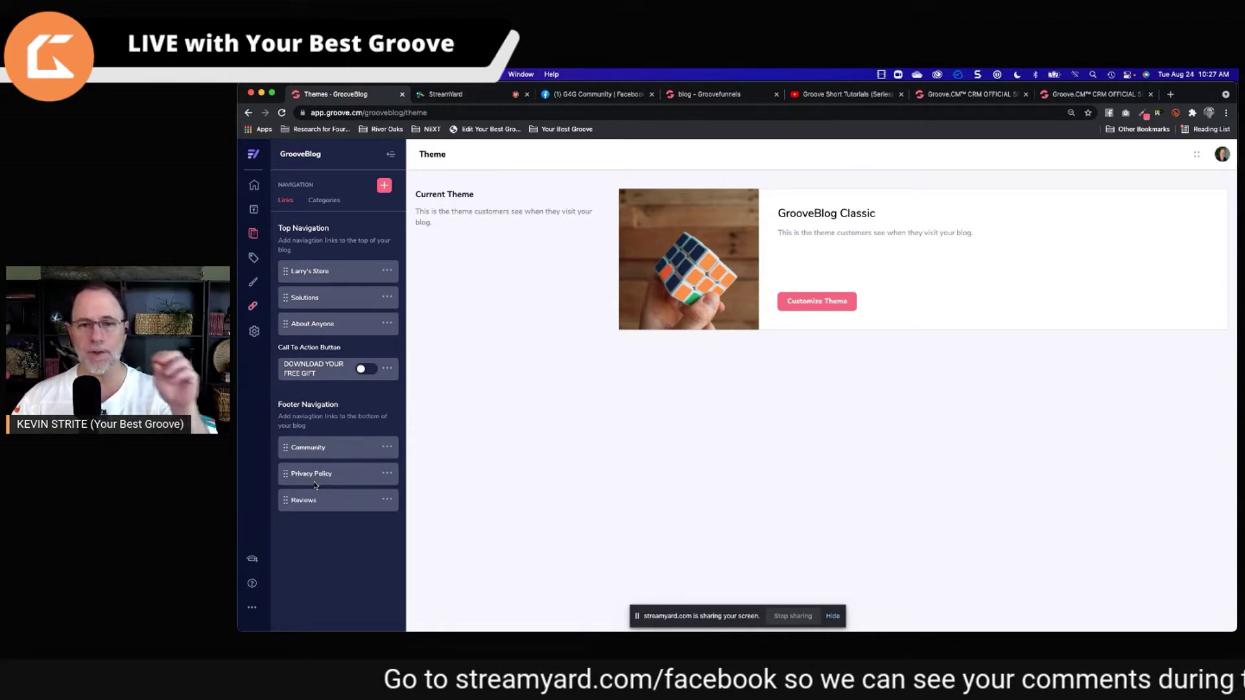
- Open the Privacy Policy footer link for editing
{"action": "left_click", "coordinate": [386, 474]}
{"action": "left_click", "coordinate": [369, 493]}
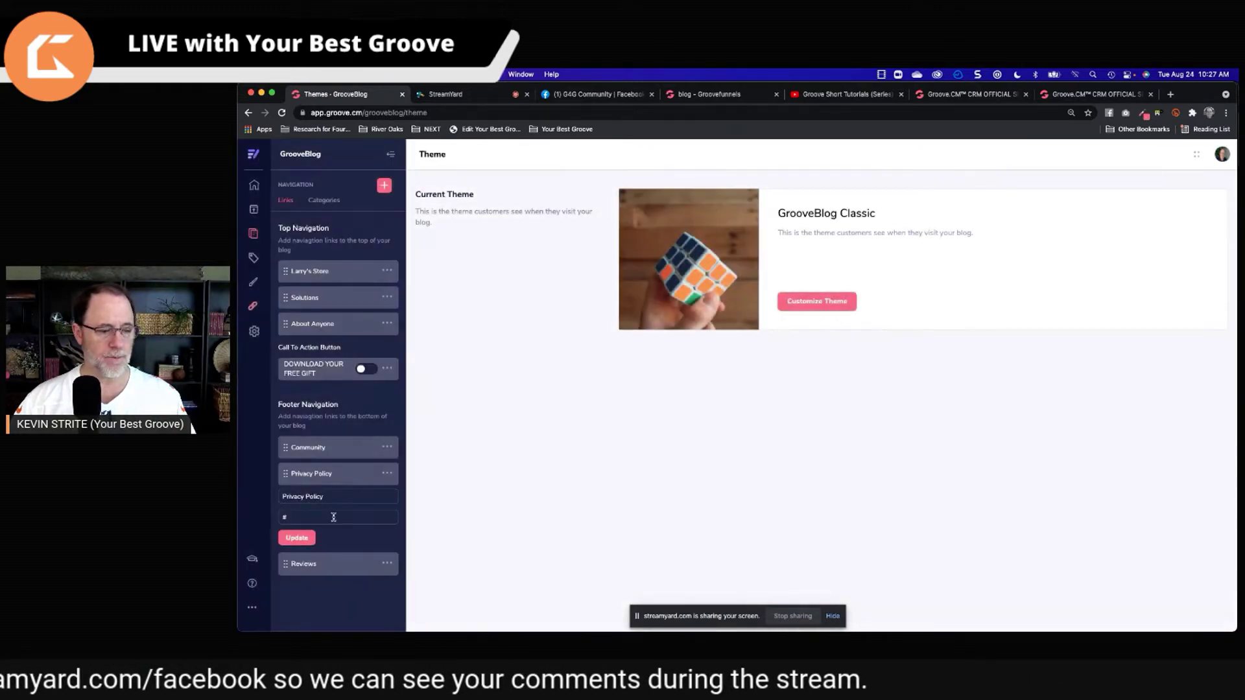
{"action": "left_click", "coordinate": [387, 473]}
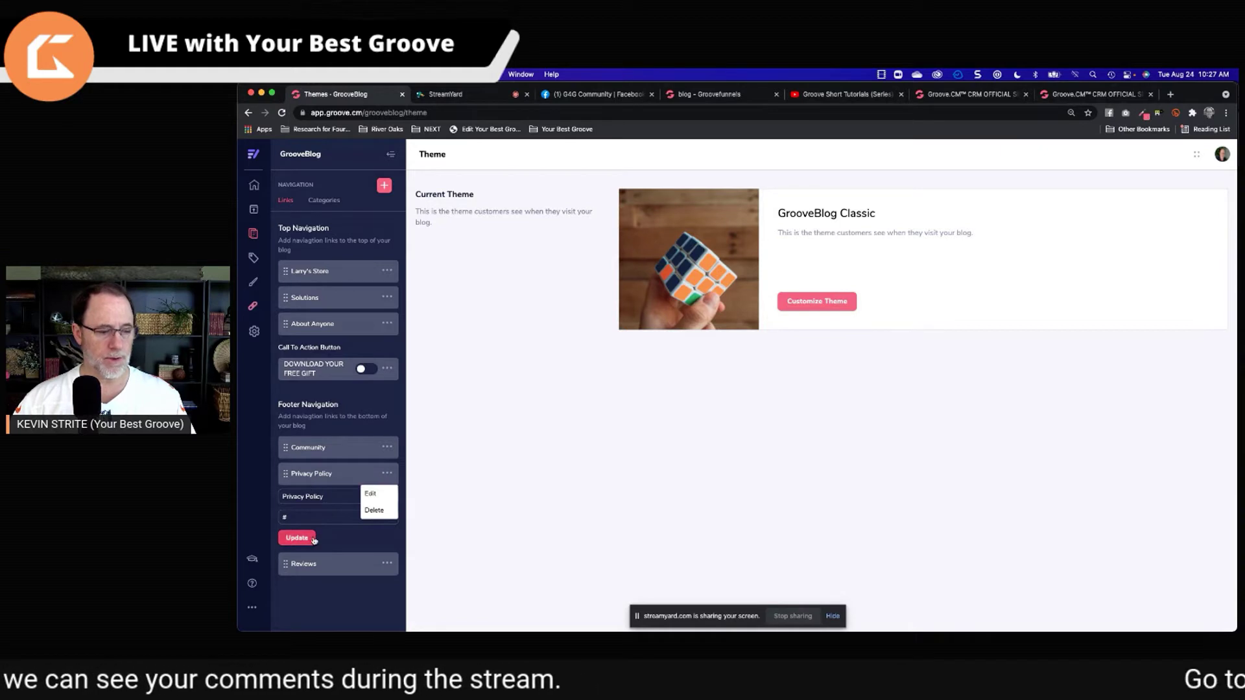
{"action": "left_click", "coordinate": [254, 332]}
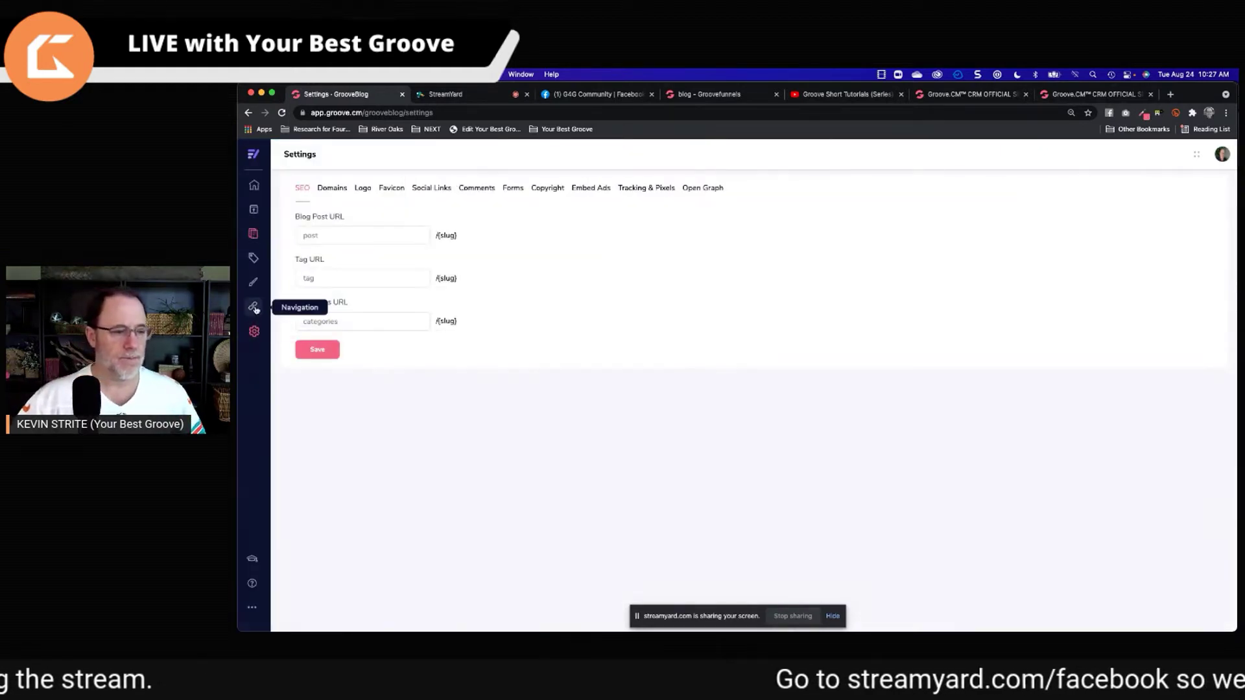
{"action": "left_click", "coordinate": [255, 307]}
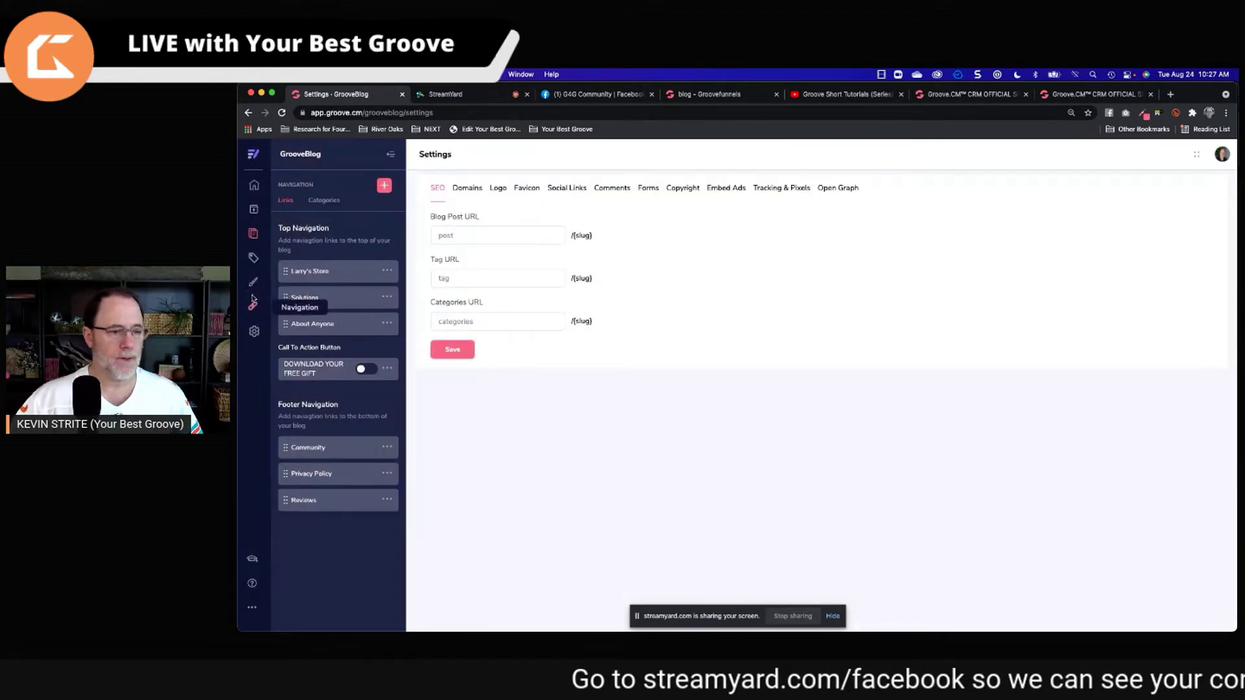
{"action": "left_click", "coordinate": [254, 284]}
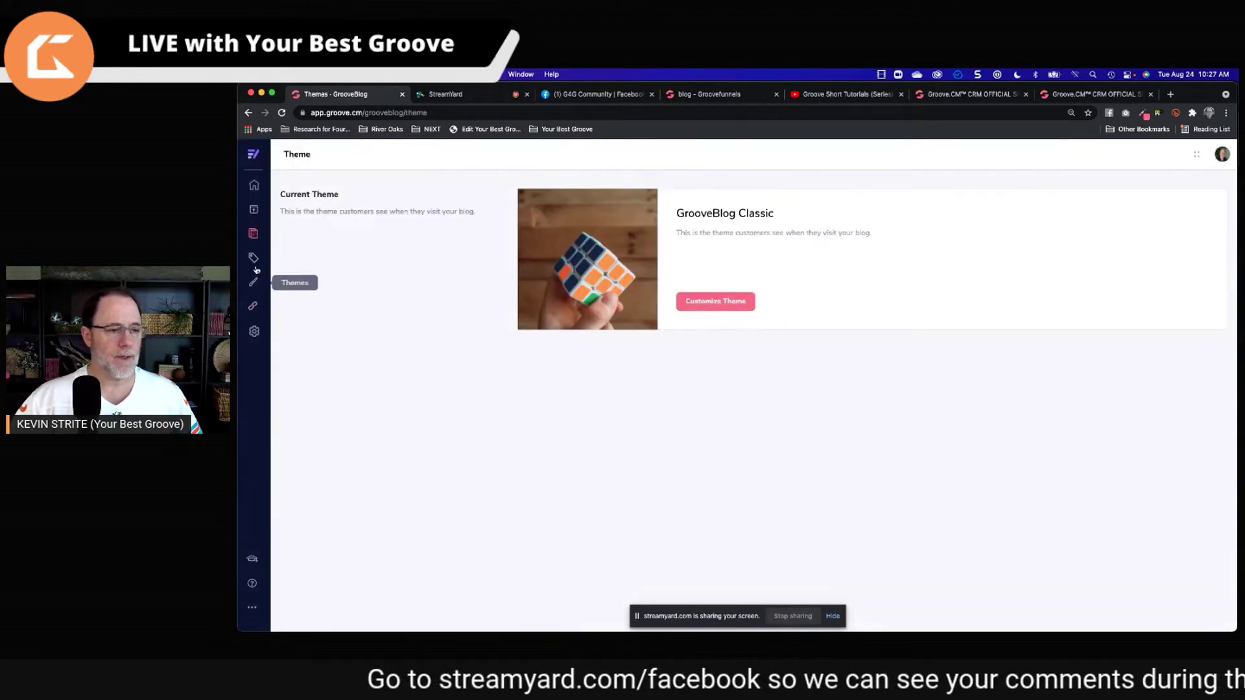
- Start a new blog category named New Category with the slug newcat and the description Describe
{"action": "left_click", "coordinate": [255, 259]}
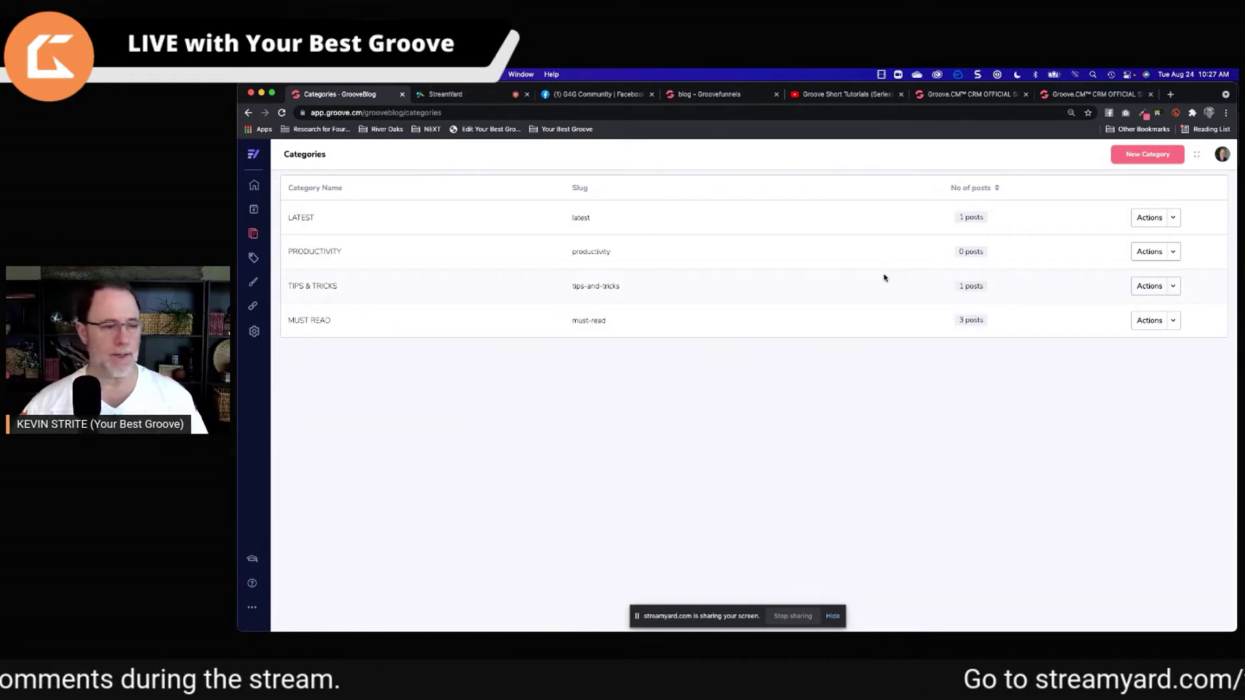
{"action": "left_click", "coordinate": [1145, 158]}
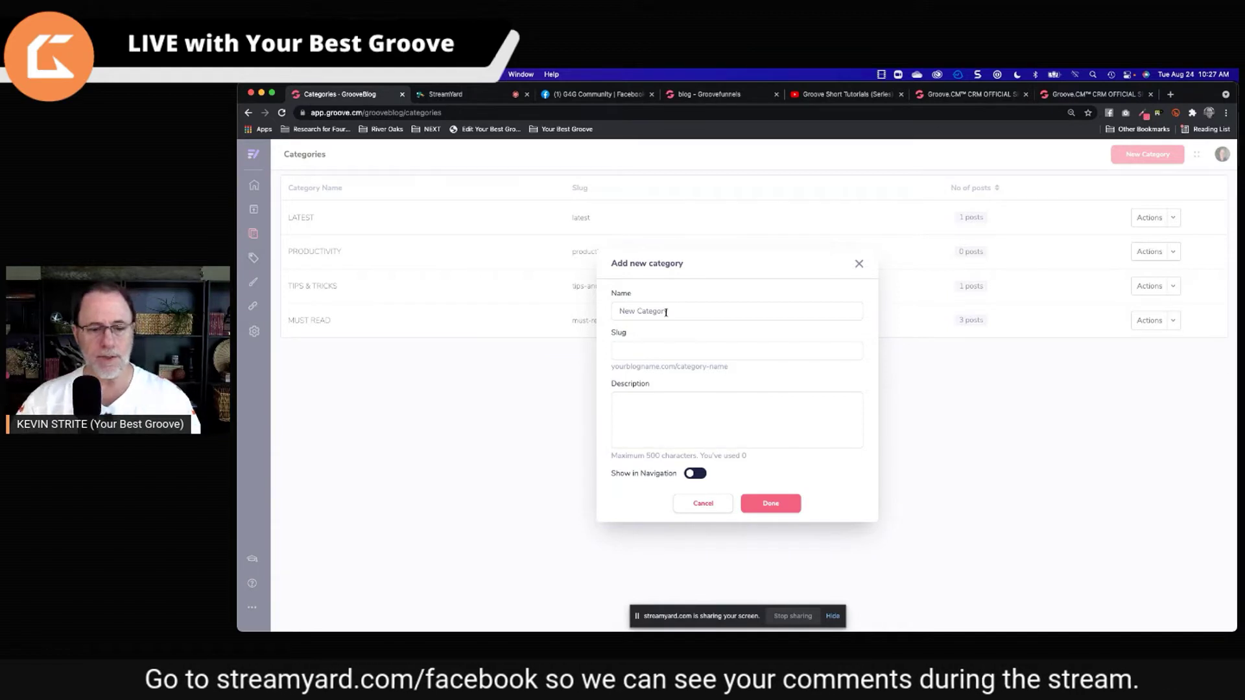
{"action": "left_click", "coordinate": [679, 356]}
{"action": "left_click_drag", "start_coordinate": [676, 368], "coordinate": [728, 369]}
{"action": "left_click", "coordinate": [659, 351]}
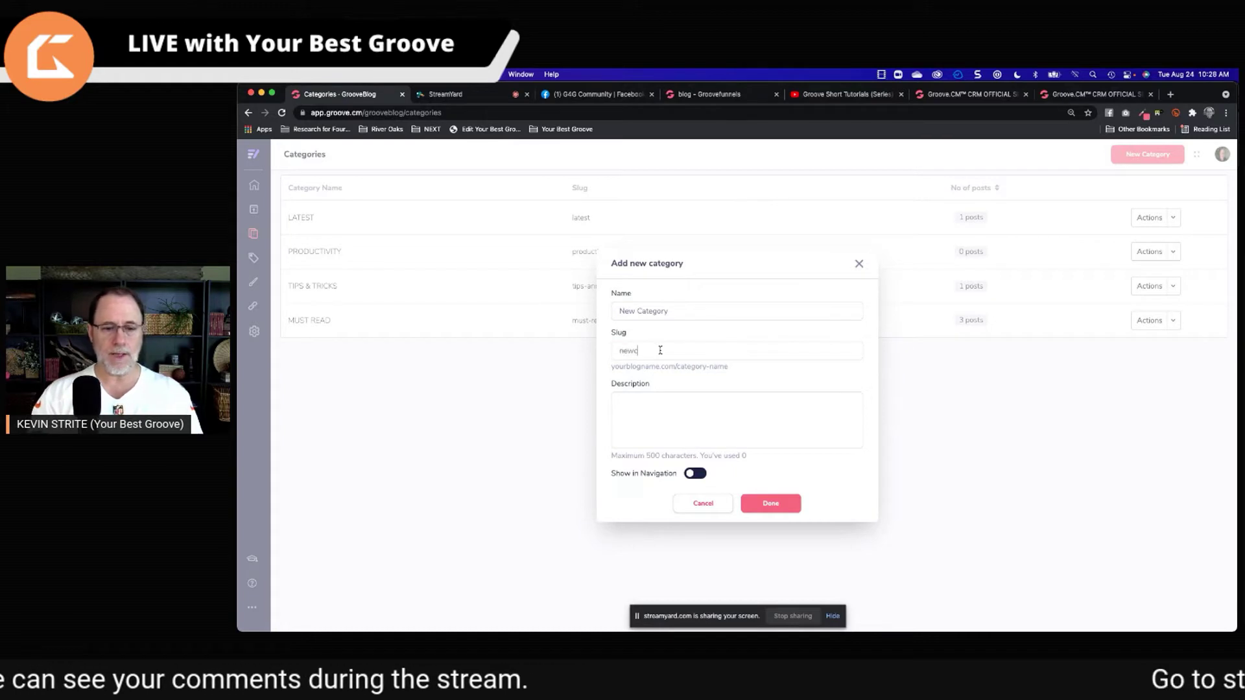
{"action": "left_click", "coordinate": [645, 407]}
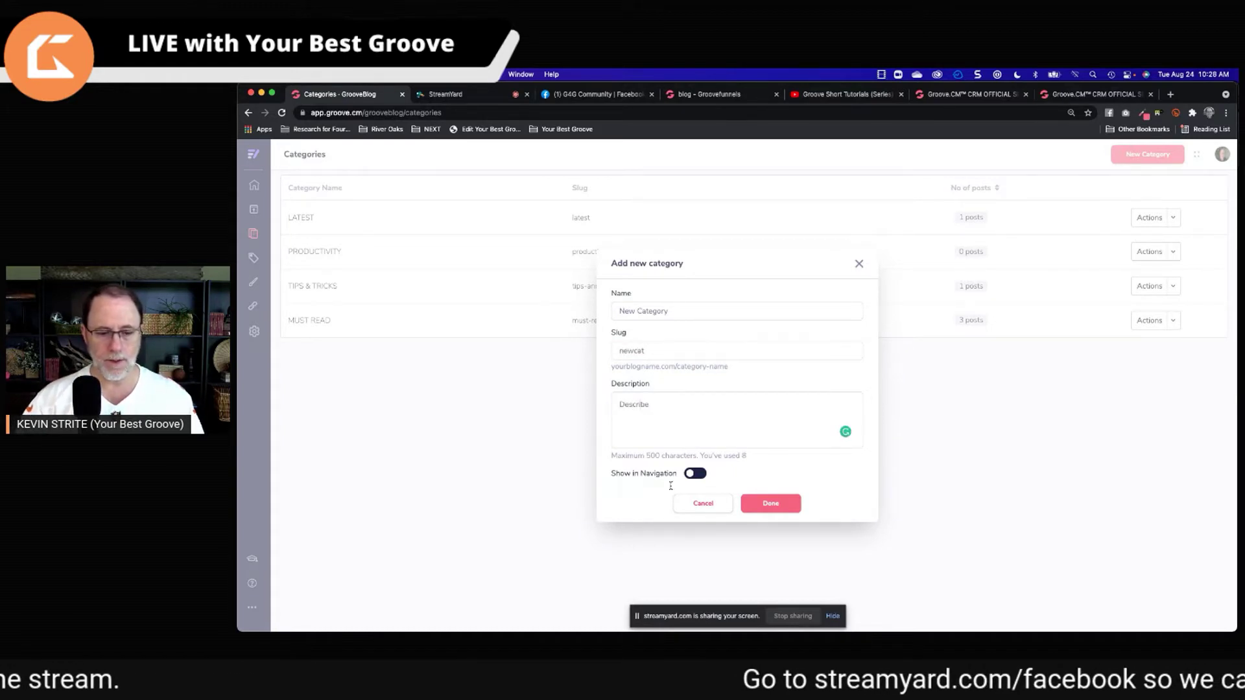
- Save the new category with Show in Navigation turned on and check the blog's publish preview
{"action": "left_click", "coordinate": [697, 474]}
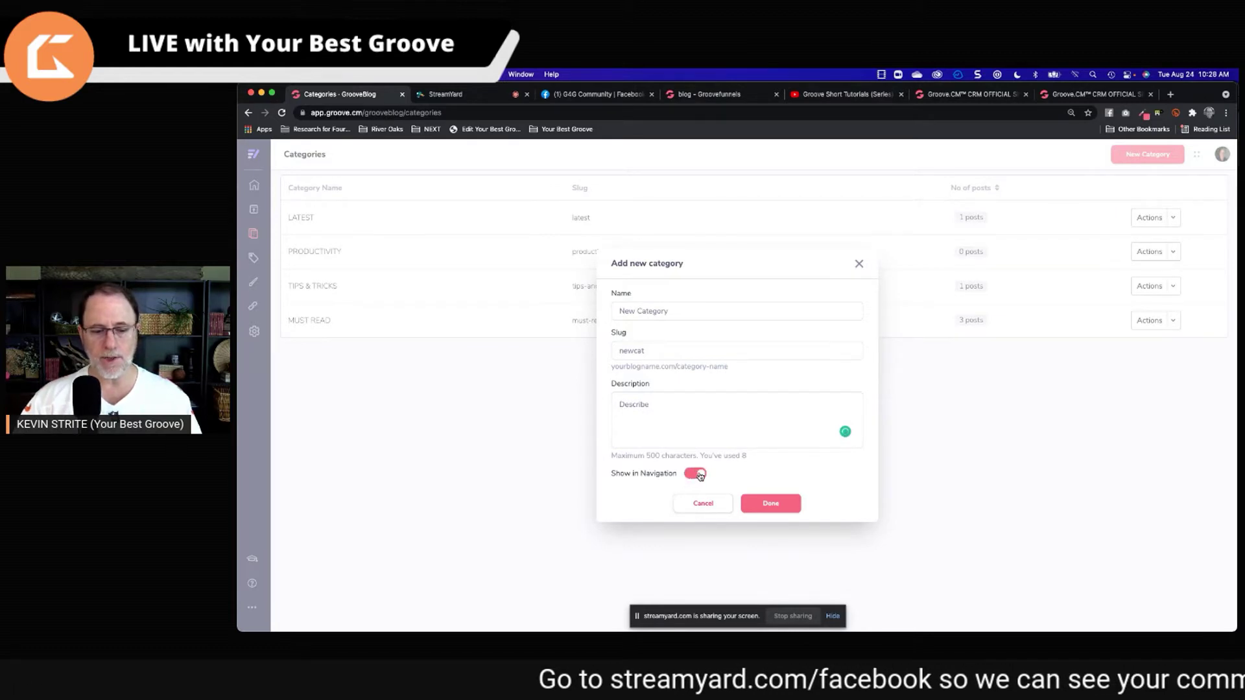
{"action": "left_click", "coordinate": [697, 474]}
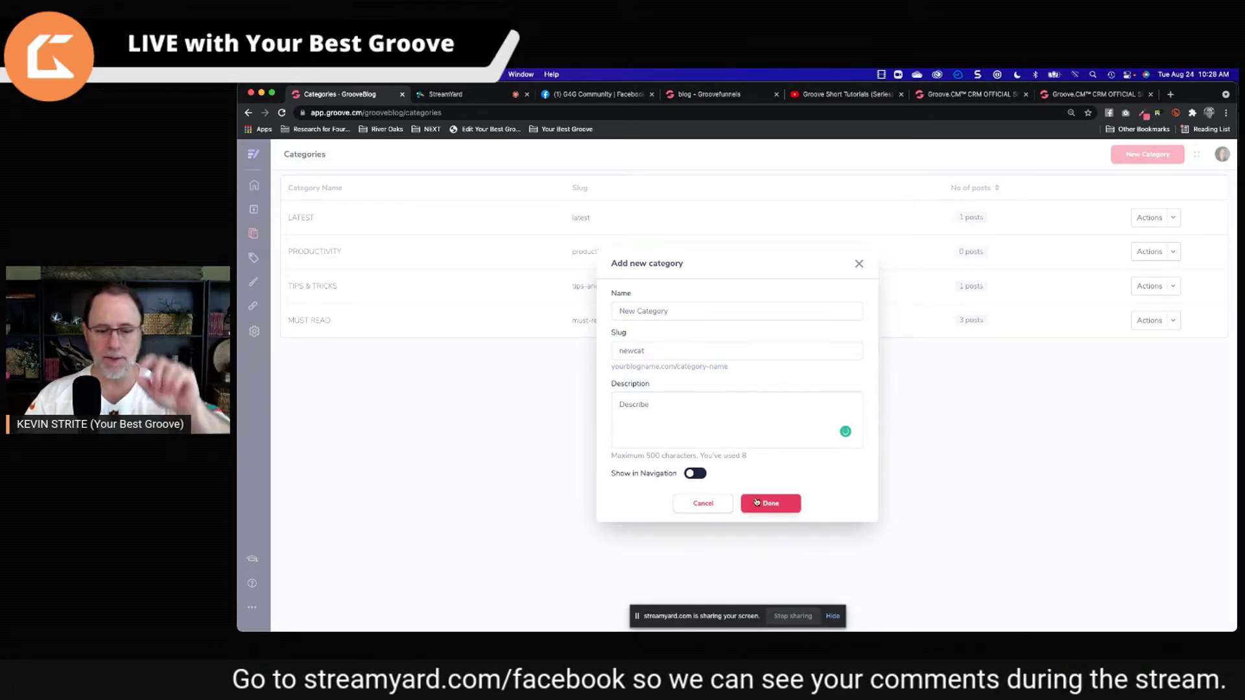
{"action": "left_click", "coordinate": [697, 474]}
{"action": "left_click", "coordinate": [780, 506]}
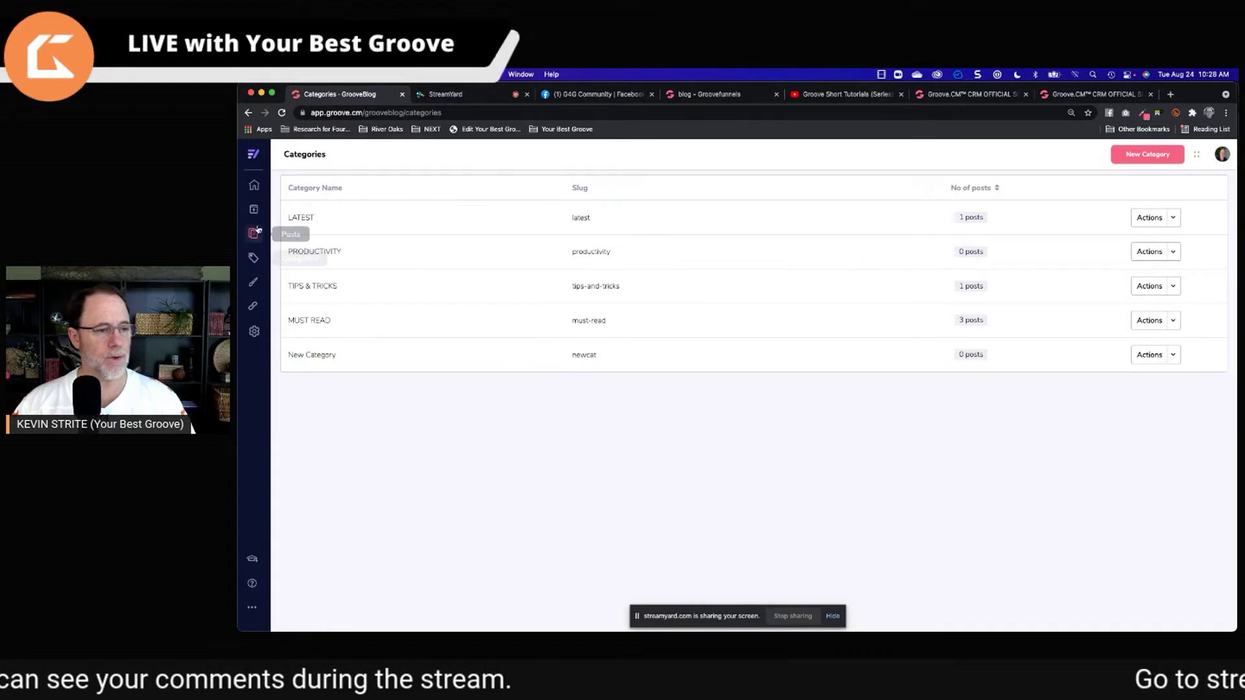
{"action": "left_click", "coordinate": [255, 209]}
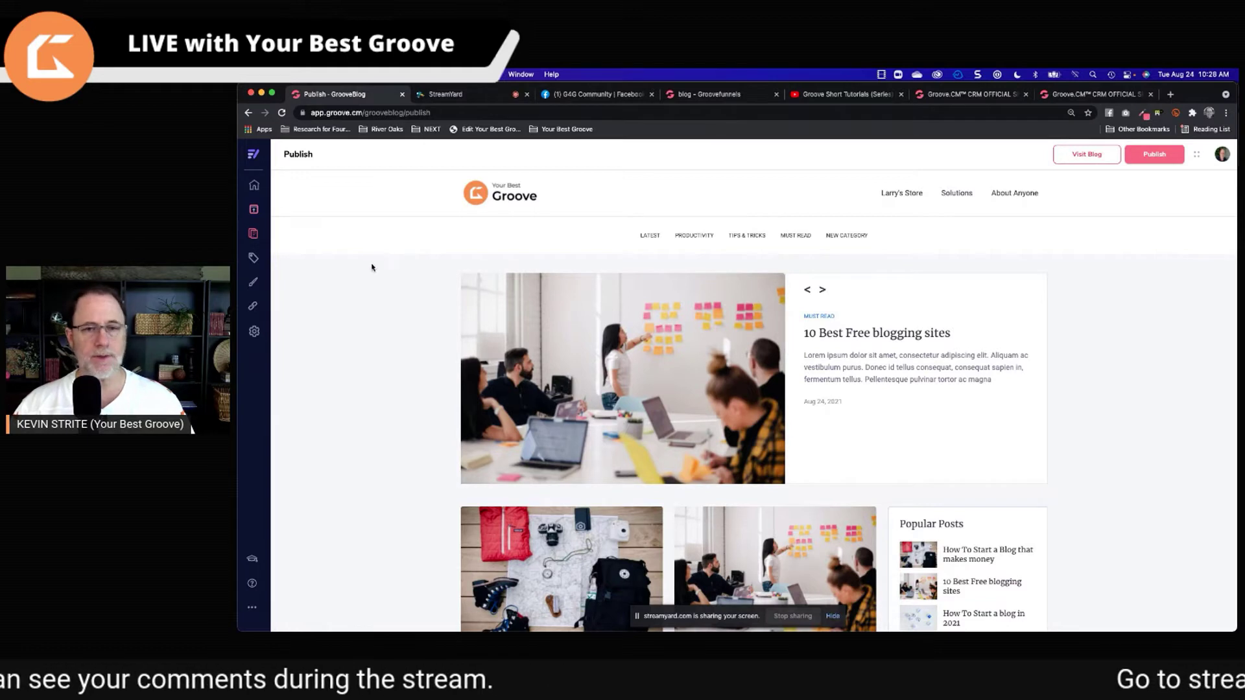
- Delete the sample posts Start Blogging With Us and How to create a video... in under 5 minutes
{"action": "left_click", "coordinate": [252, 233]}
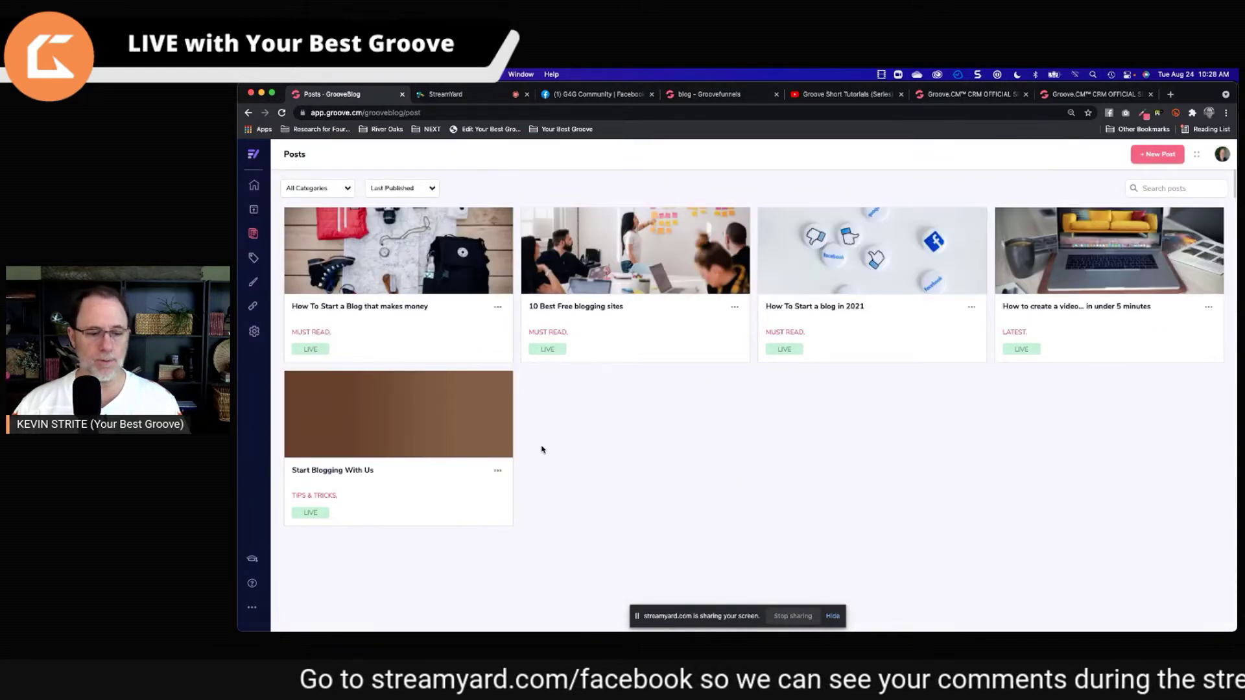
{"action": "left_click", "coordinate": [498, 470]}
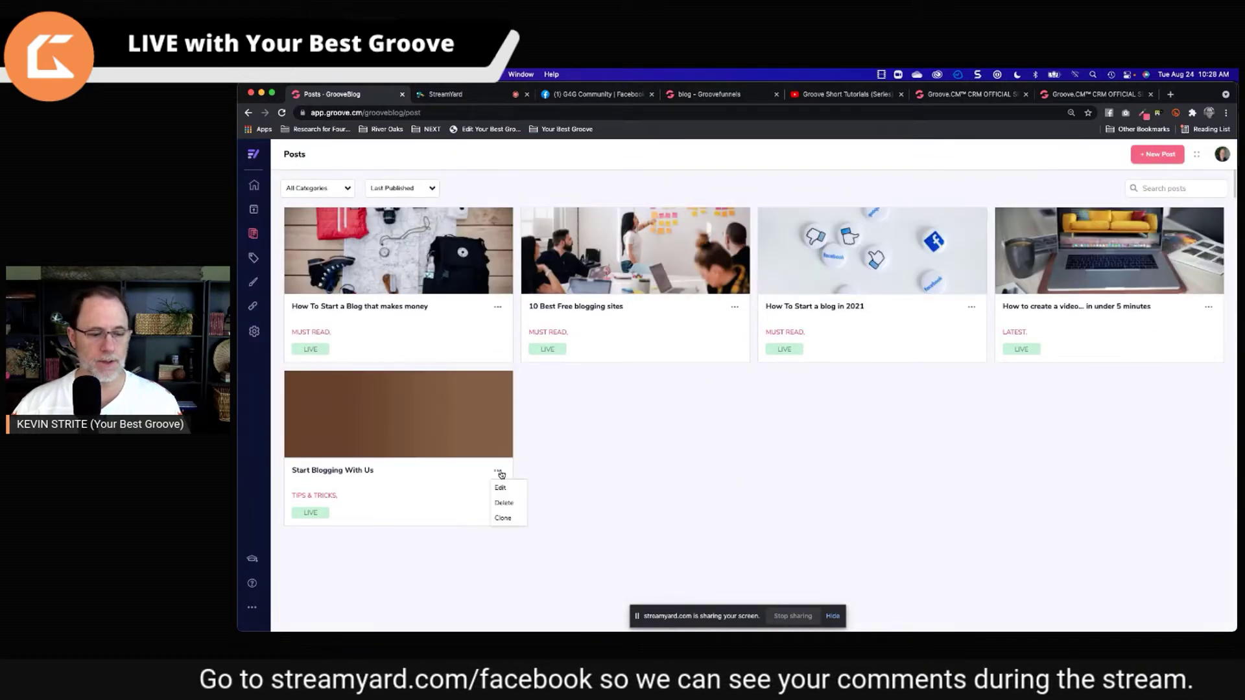
{"action": "left_click", "coordinate": [503, 503]}
{"action": "left_click", "coordinate": [706, 441]}
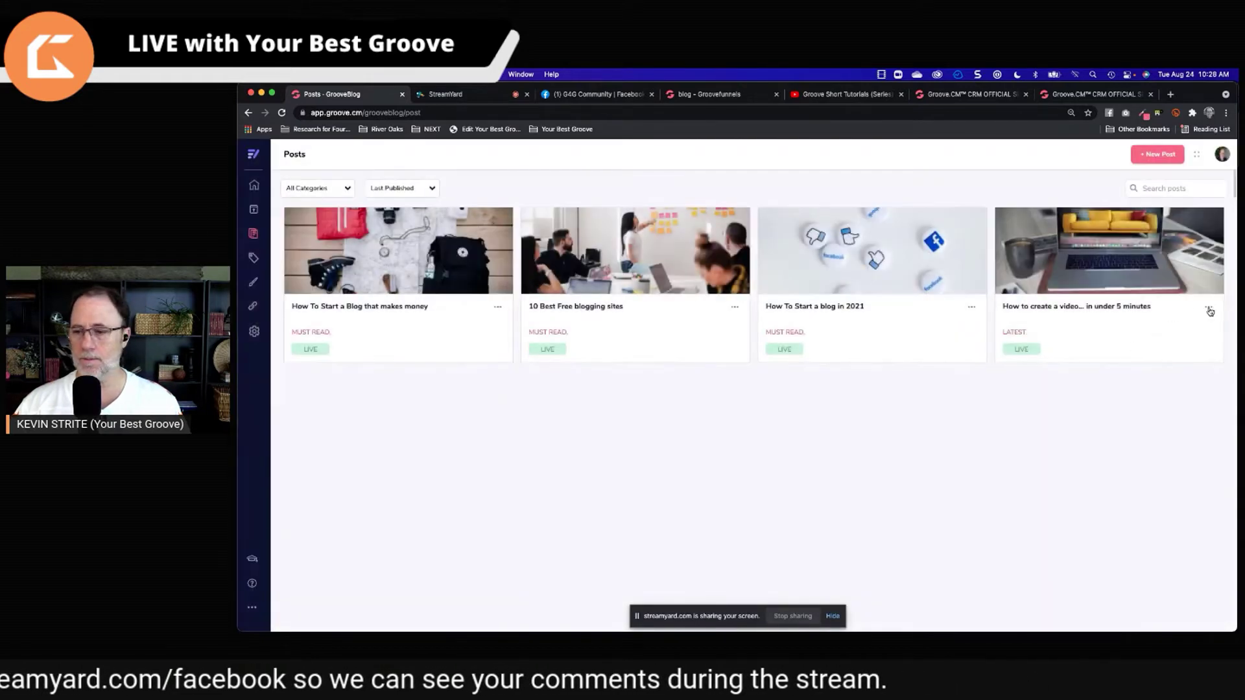
{"action": "left_click", "coordinate": [1208, 306]}
{"action": "left_click", "coordinate": [1212, 344]}
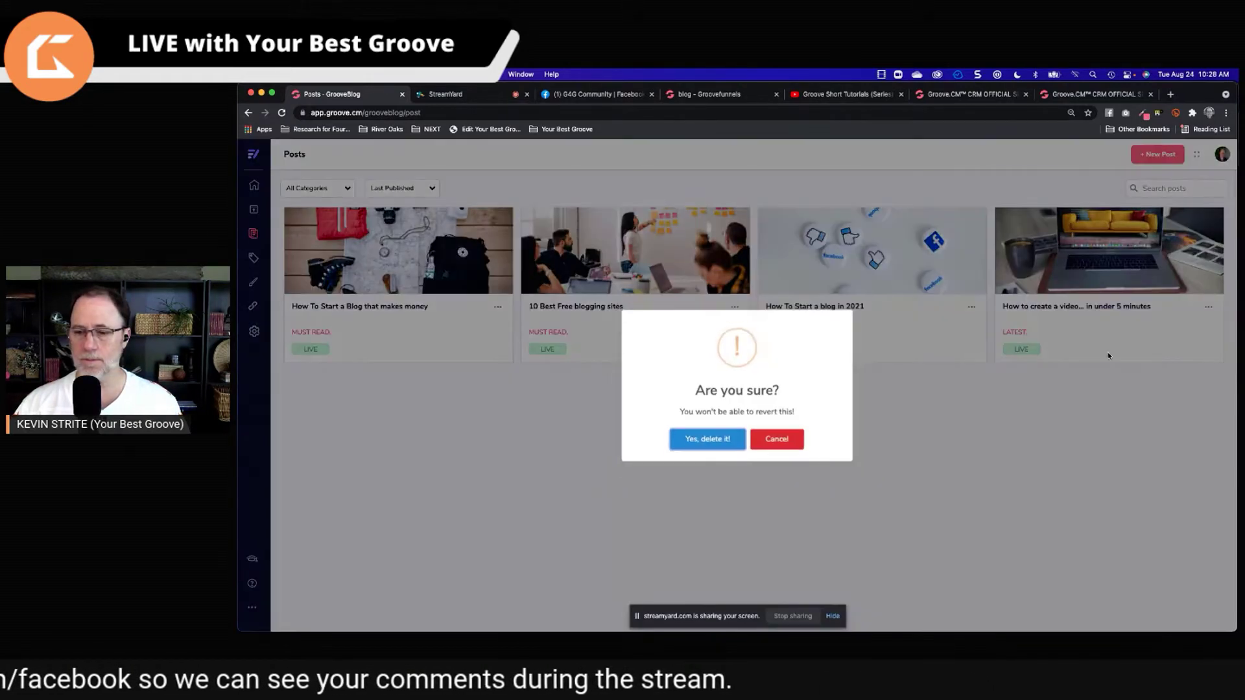
{"action": "left_click", "coordinate": [706, 439]}
- Delete the posts How To Start a blog in 2021, 10 Best Free blogging sites and How To Start a Blog that makes money
{"action": "left_click", "coordinate": [970, 308]}
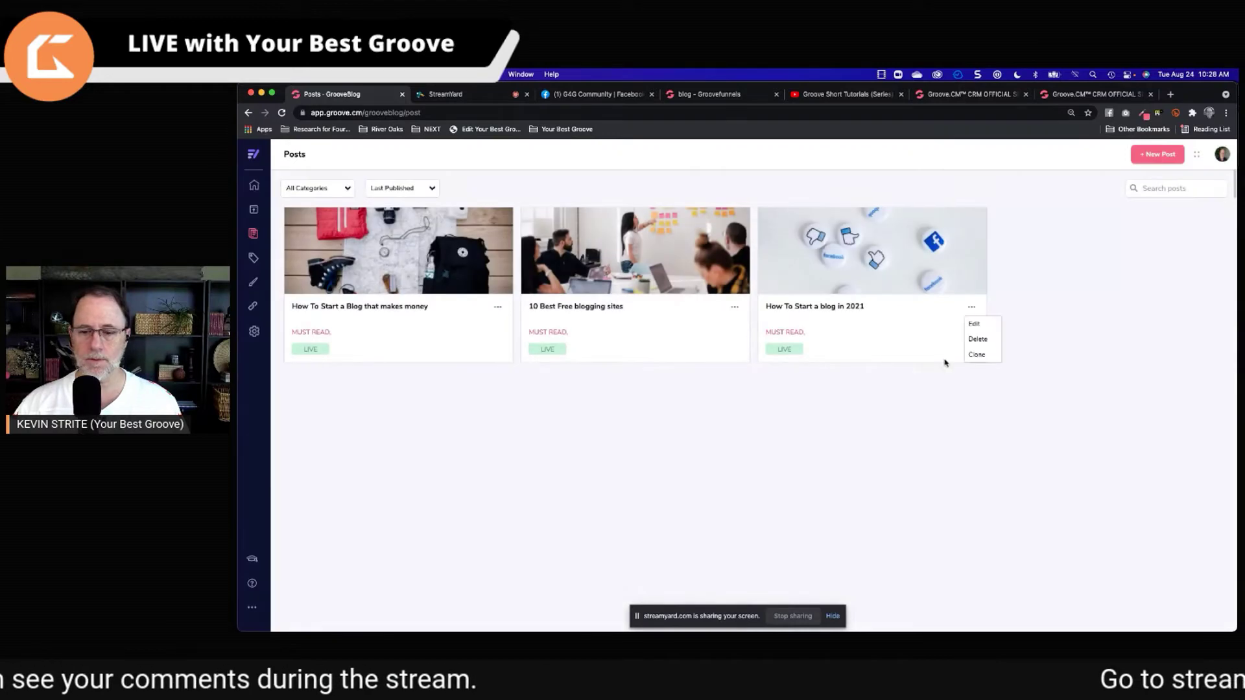
{"action": "left_click", "coordinate": [978, 339]}
{"action": "left_click", "coordinate": [707, 440]}
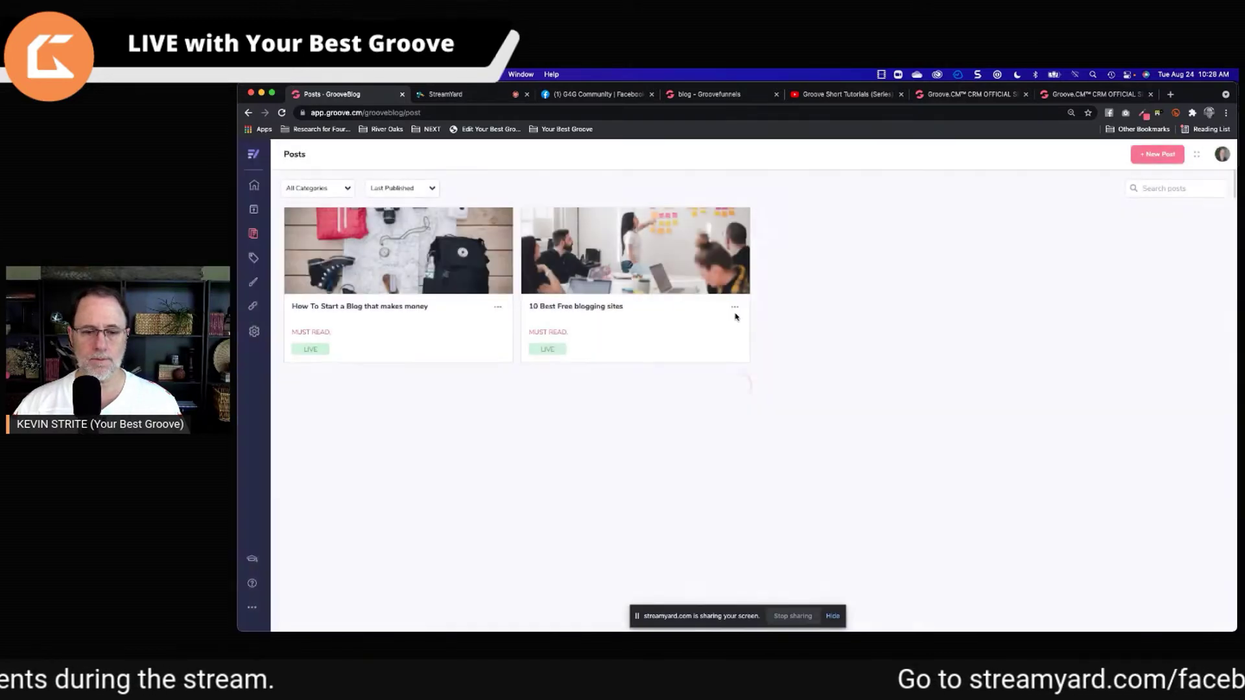
{"action": "left_click", "coordinate": [735, 307]}
{"action": "left_click", "coordinate": [739, 338]}
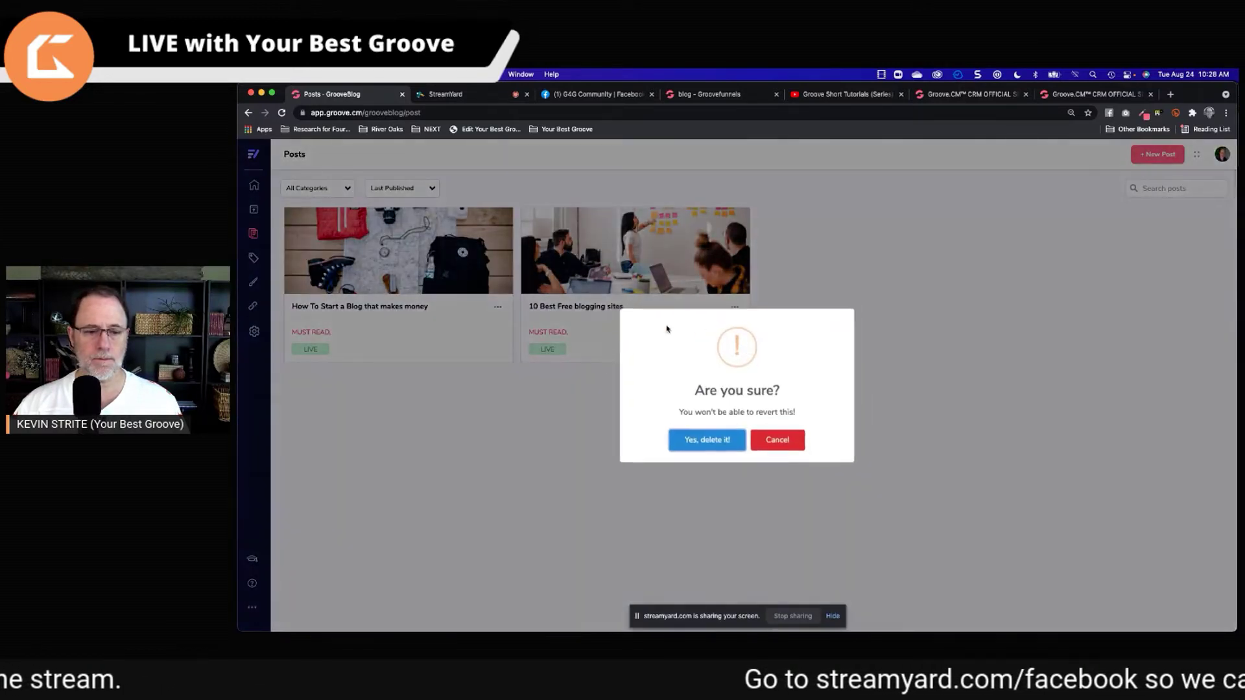
{"action": "left_click", "coordinate": [694, 440]}
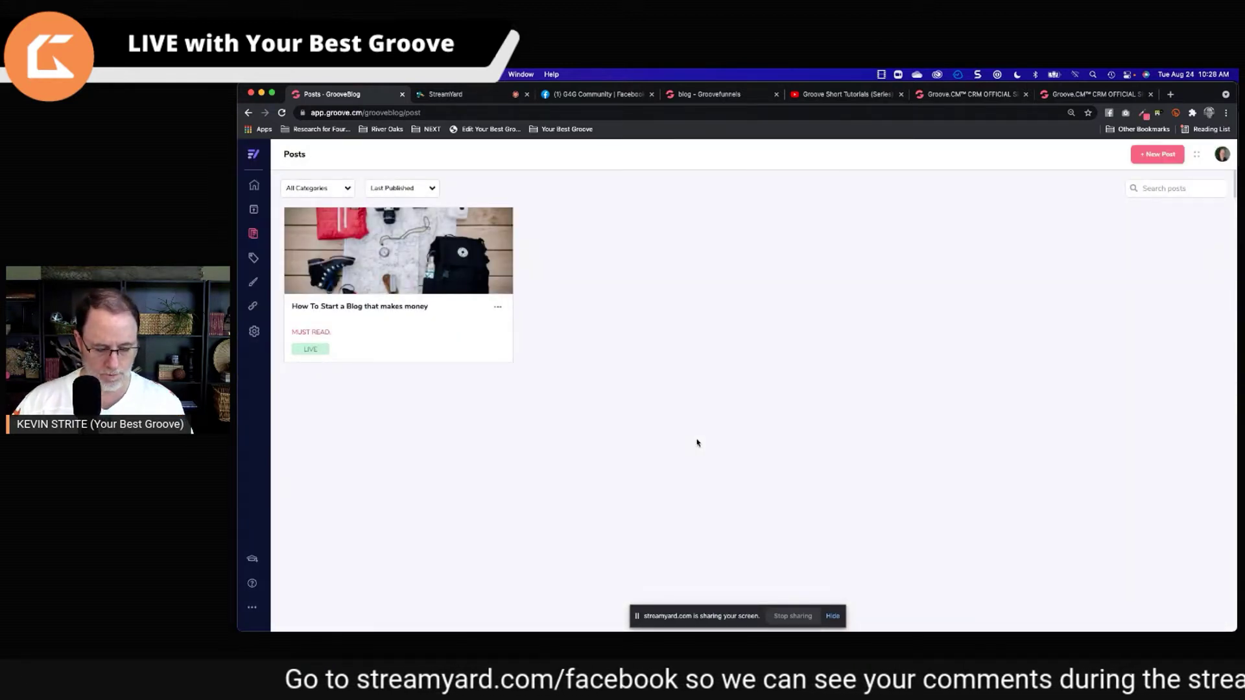
{"action": "left_click", "coordinate": [497, 307]}
{"action": "left_click", "coordinate": [505, 340]}
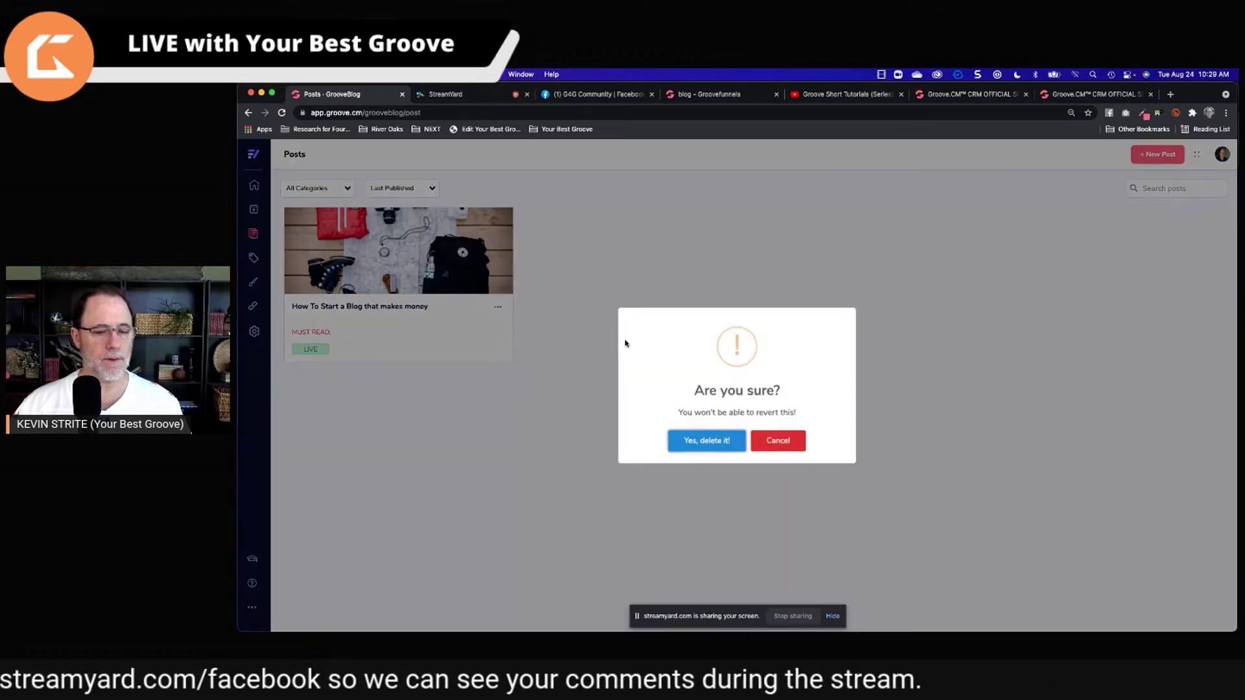
{"action": "left_click", "coordinate": [707, 441]}
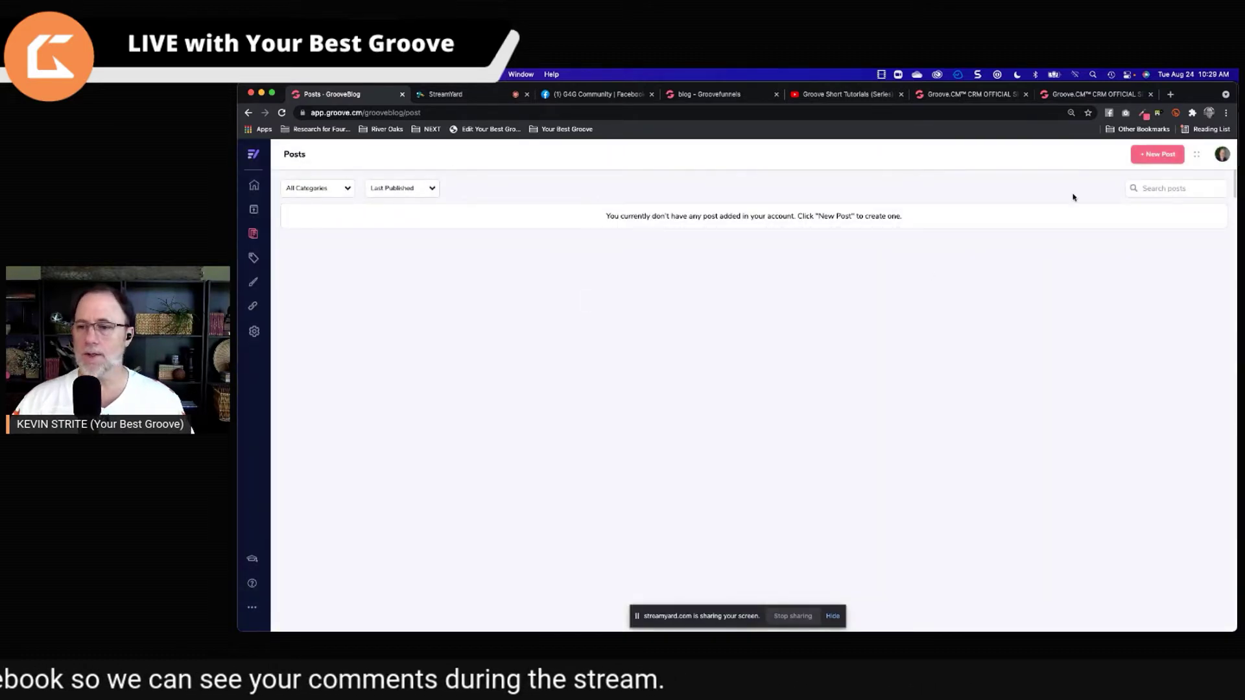
- Create a new post and title it Initial Post for, followed by the person's first name
{"action": "left_click", "coordinate": [1157, 154]}
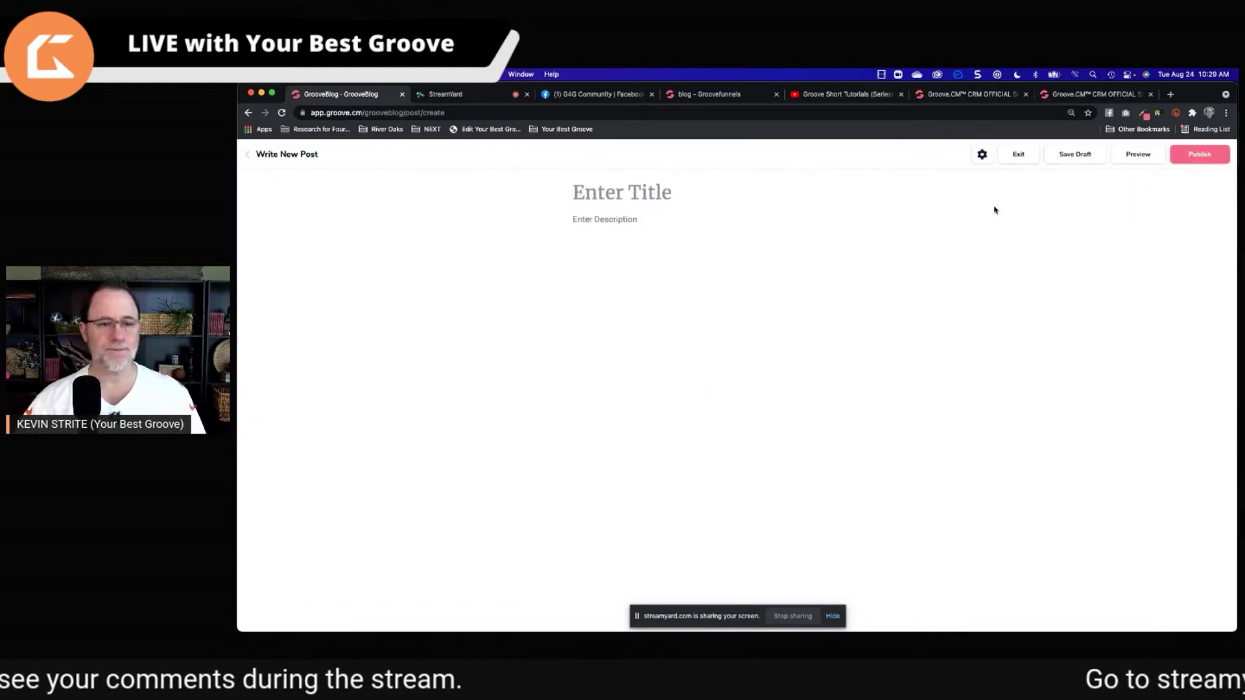
{"action": "left_click", "coordinate": [601, 194]}
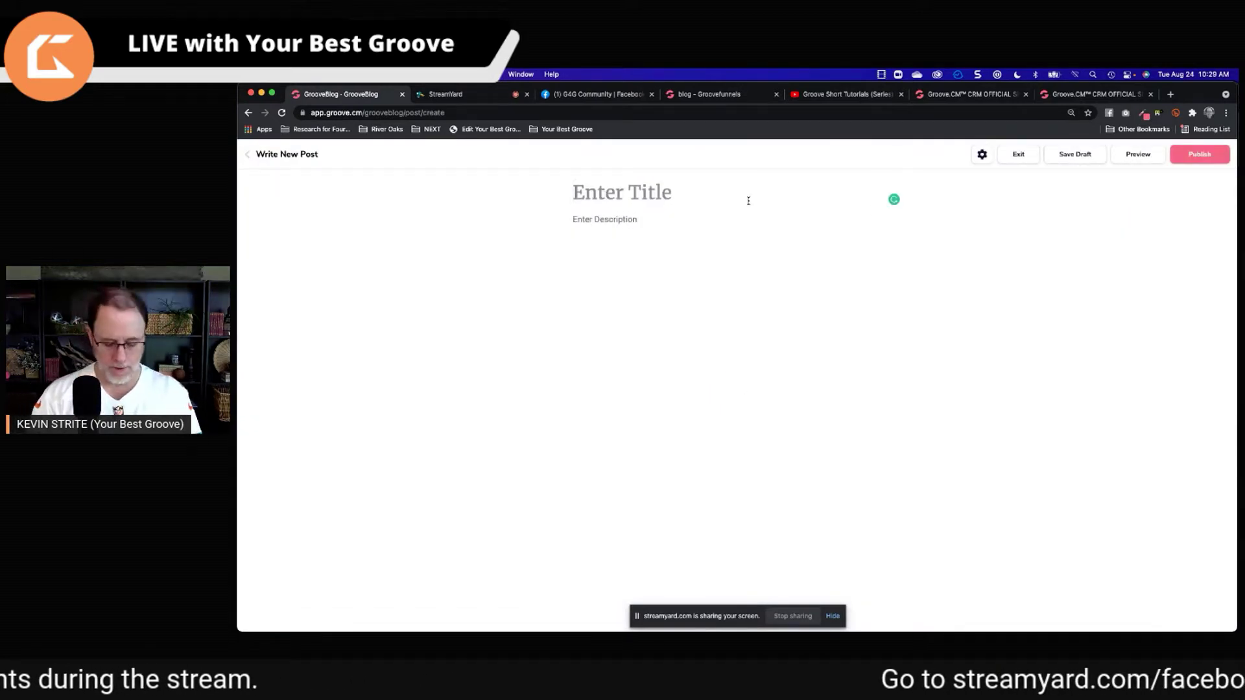
{"action": "type", "text": "Initial Post"}
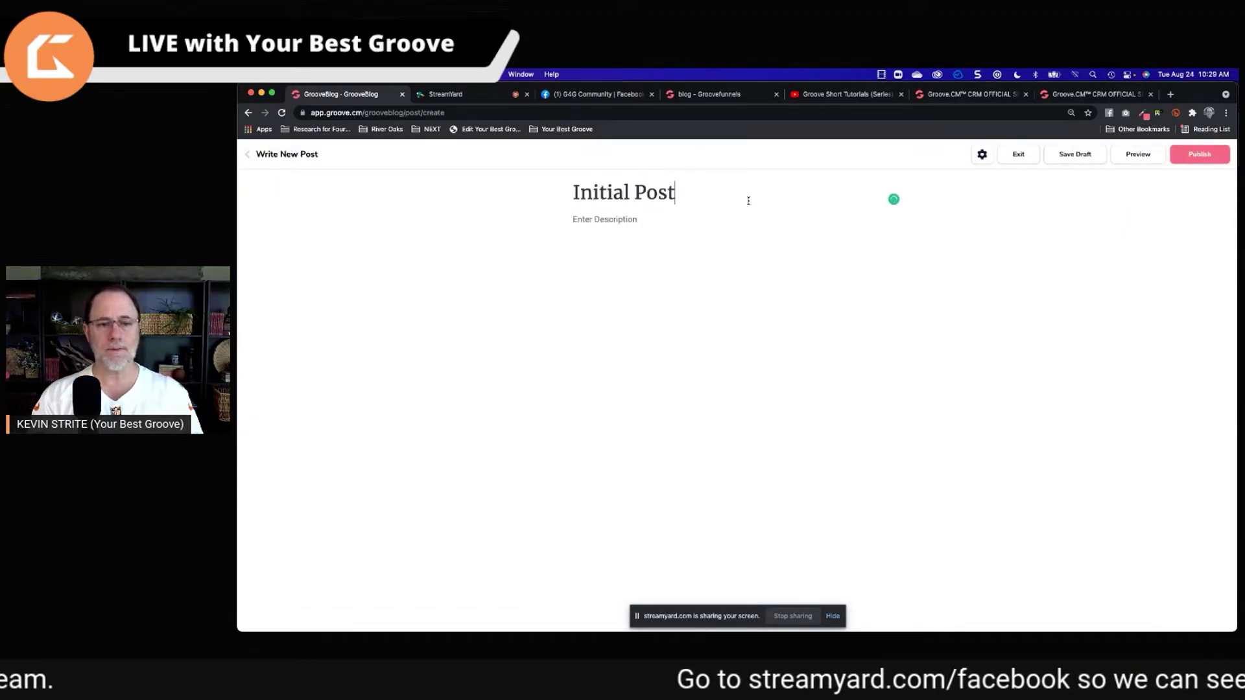
{"action": "type", "text": " for "}
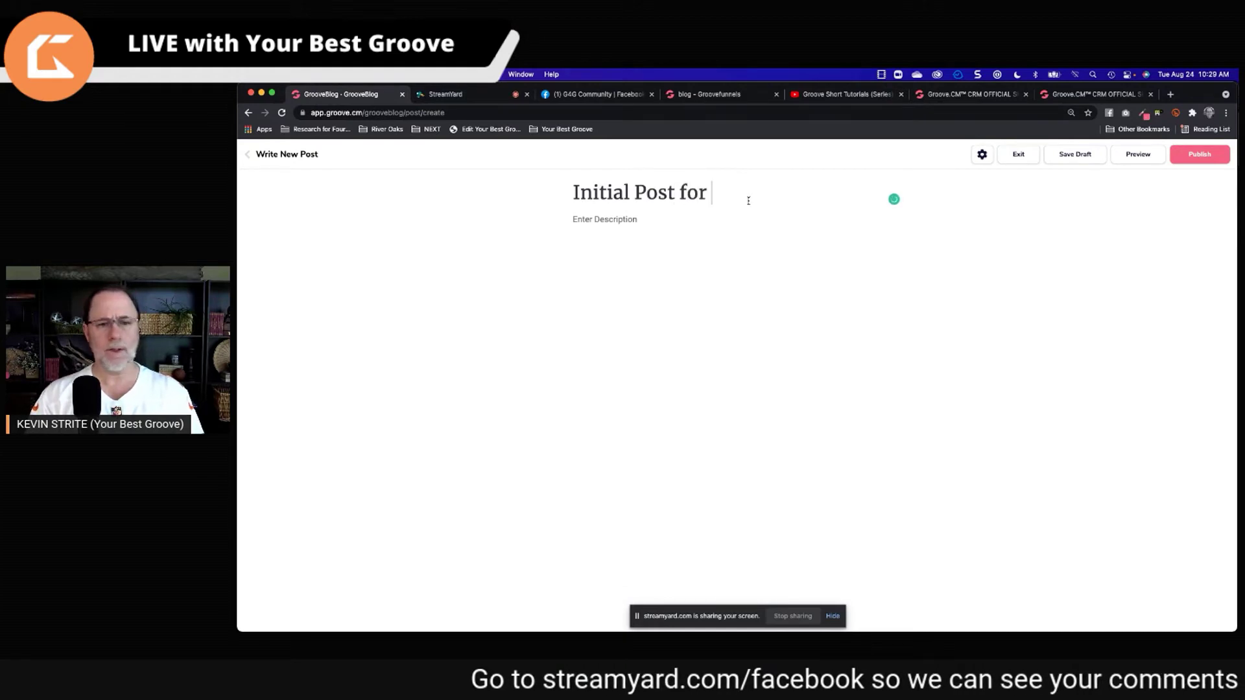
{"action": "type", "text": "Larry"}
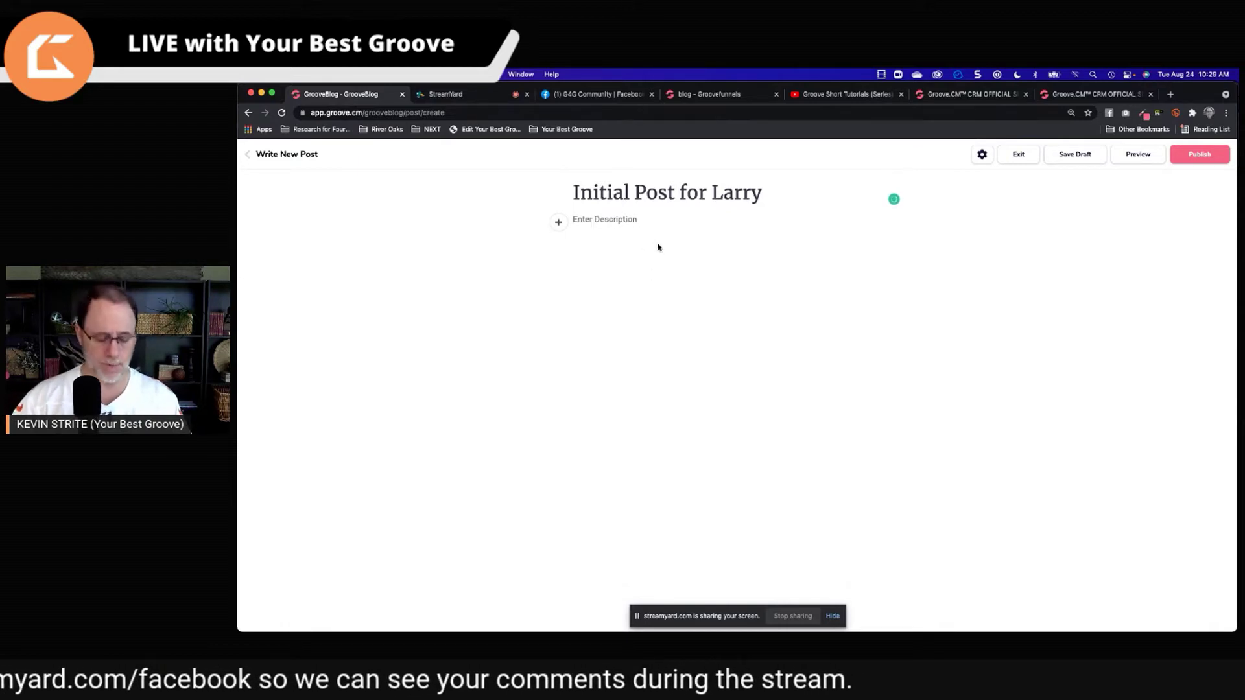
{"action": "type", "text": "Descr"}
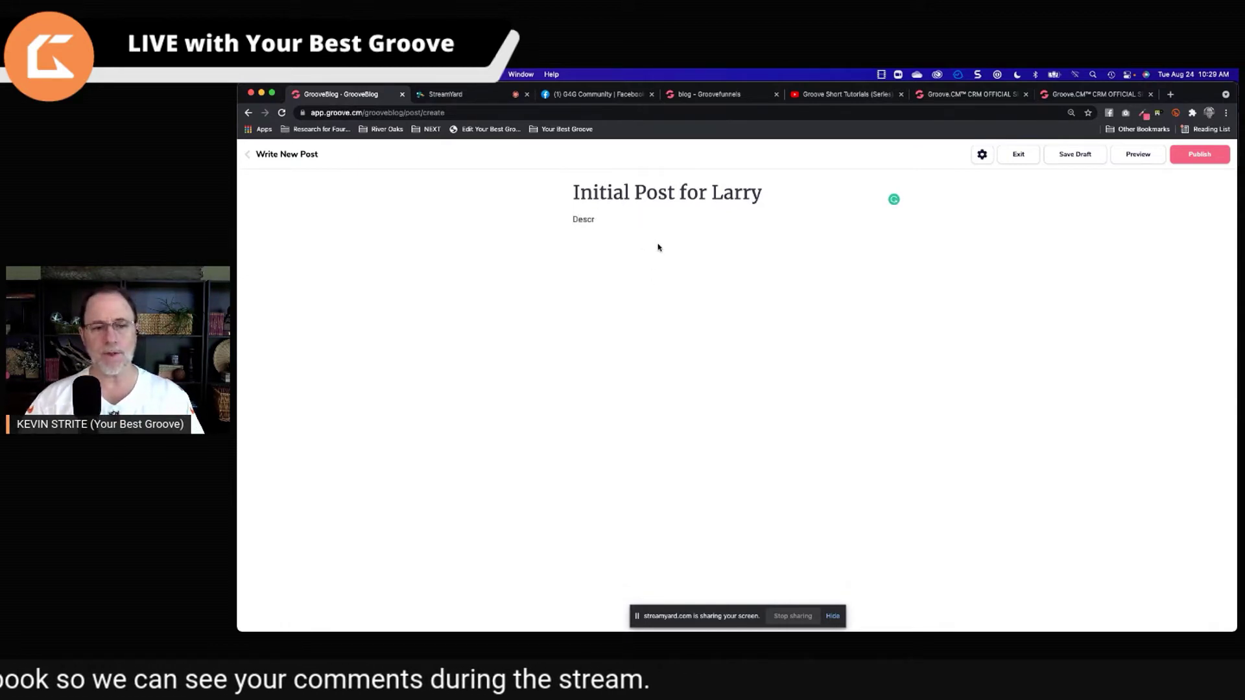
{"action": "key", "text": "BackSpace"}
{"action": "key", "text": "BackSpace"}
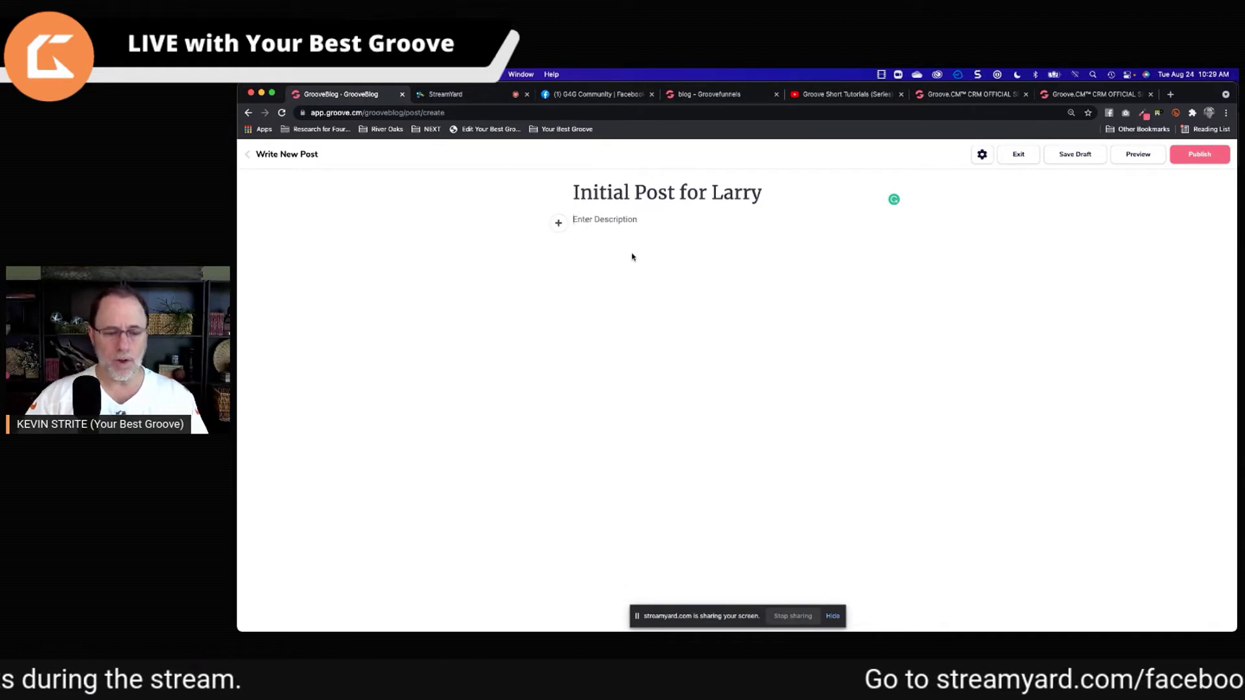
- Switch to the Groovefunnels blog and open the article Organic Social Media Marketing in 3 Simple Steps at its opening text
{"action": "left_click", "coordinate": [708, 95]}
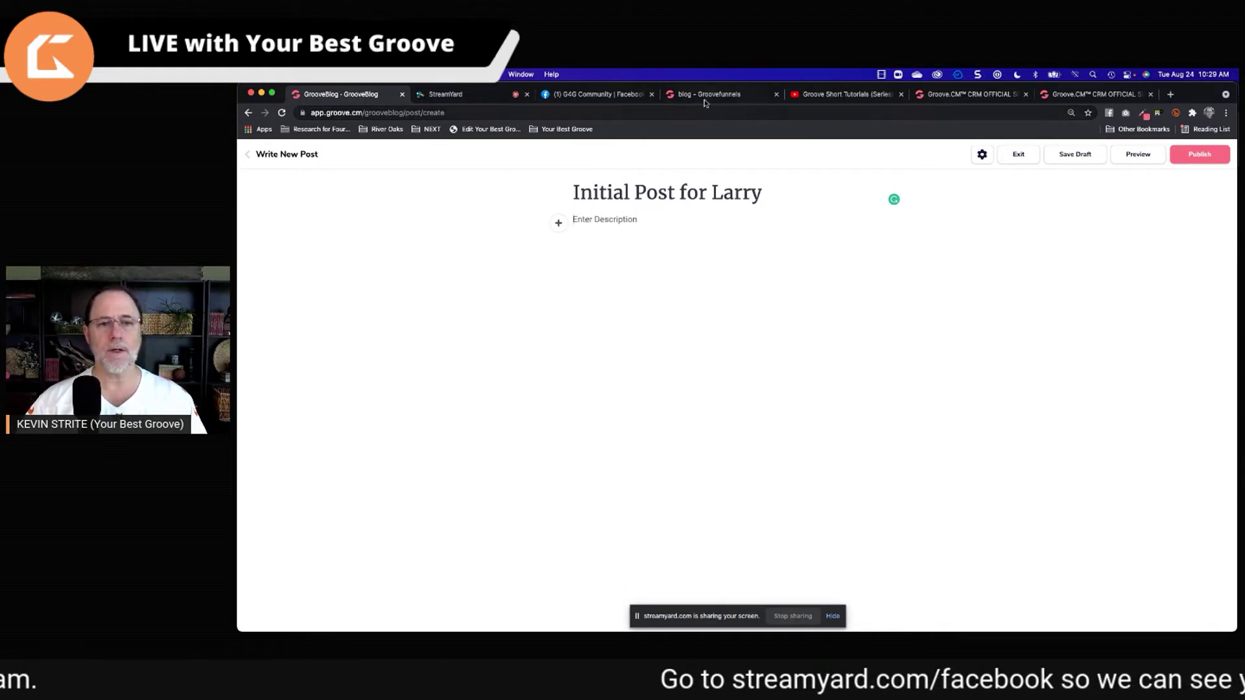
{"action": "scroll", "coordinate": [704, 351], "scroll_direction": "down", "scroll_amount": 3}
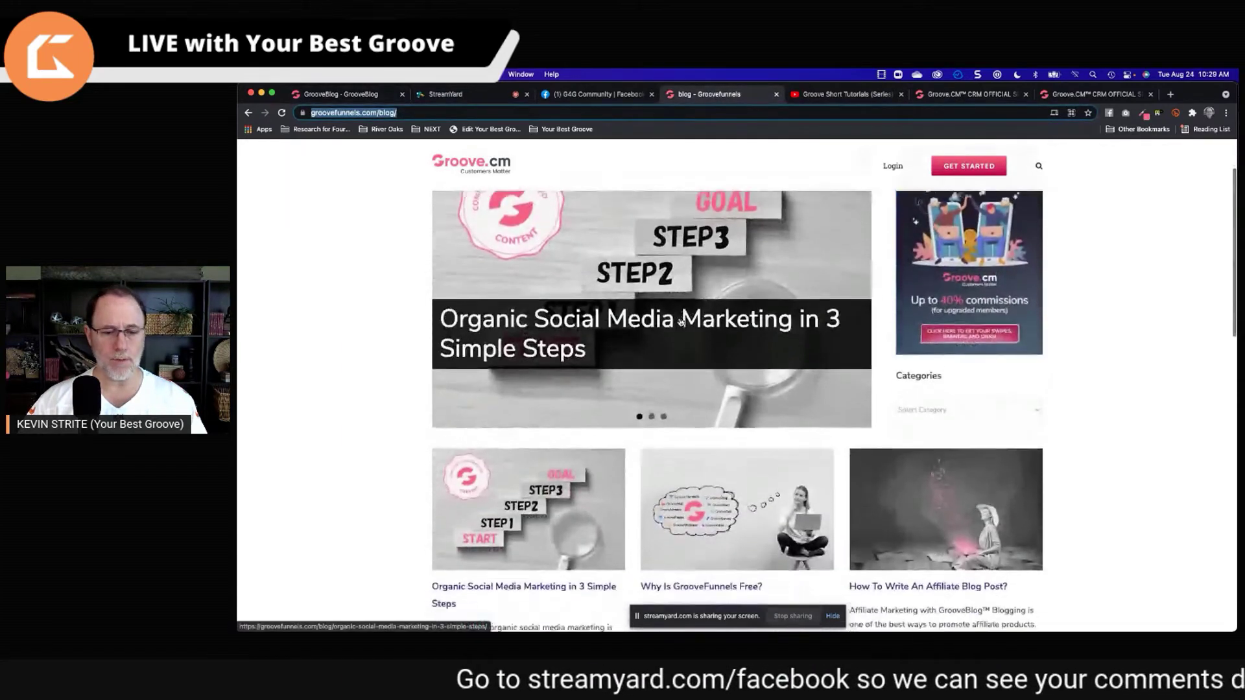
{"action": "left_click", "coordinate": [725, 398]}
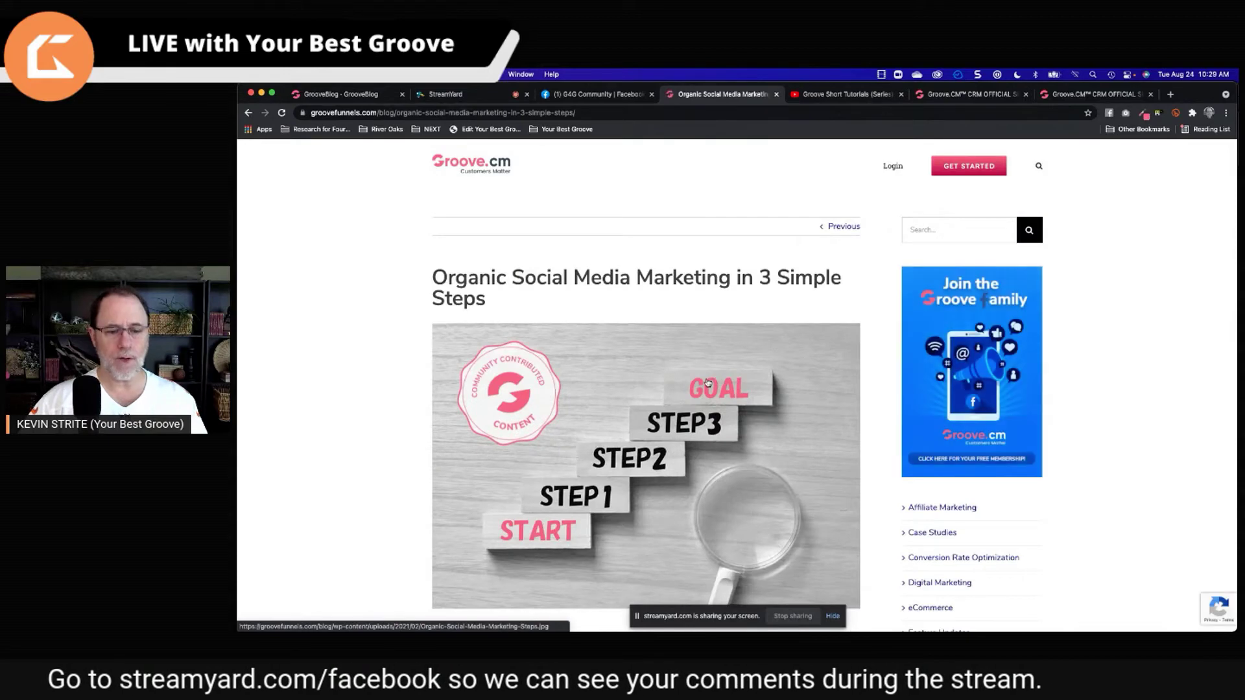
{"action": "scroll", "coordinate": [717, 381], "scroll_direction": "down", "scroll_amount": 6}
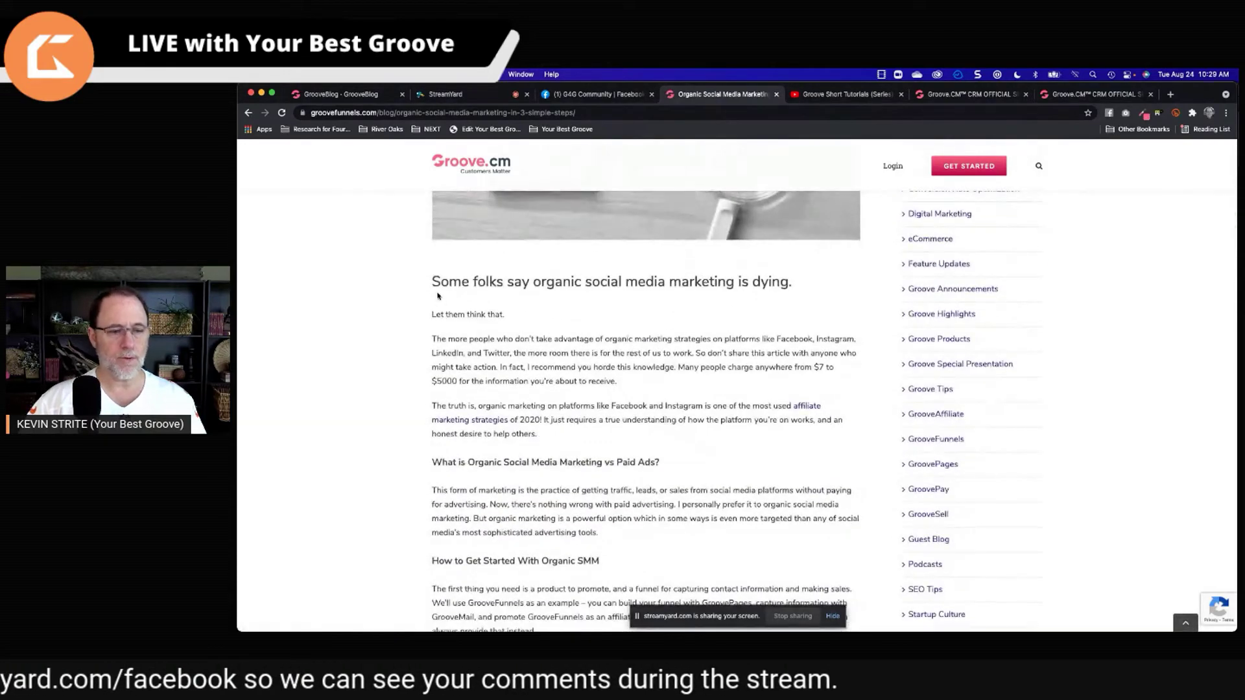
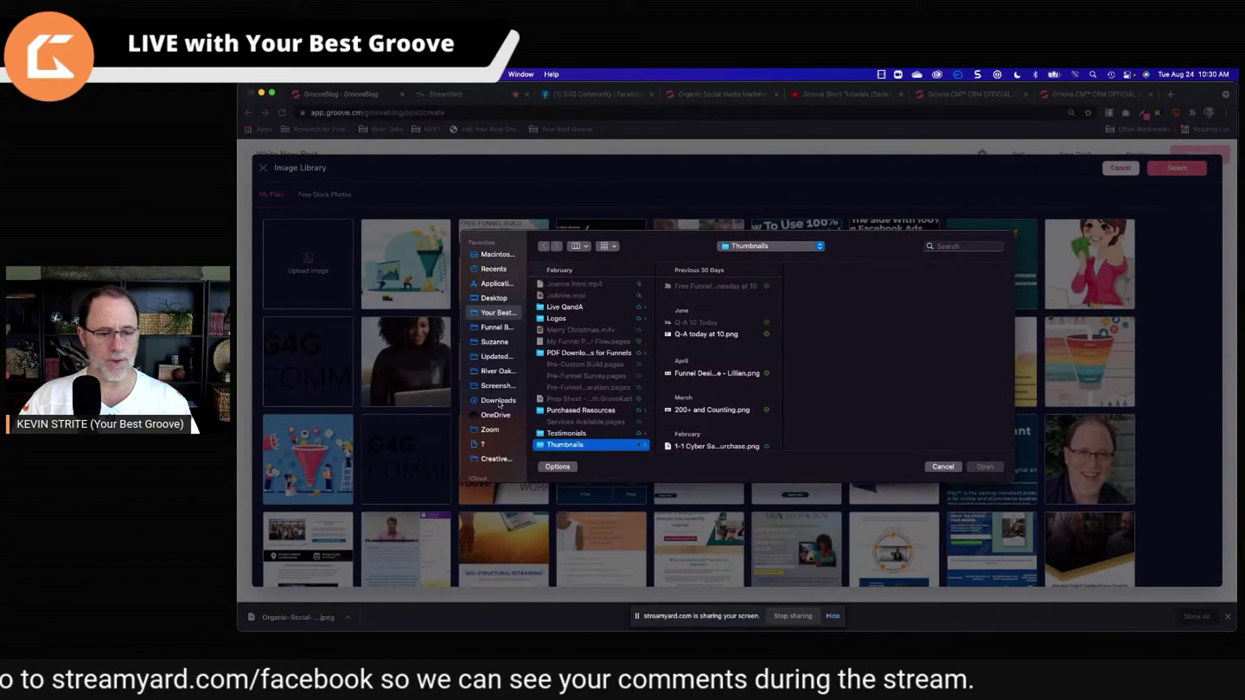
- Upload Organic-Social-Media-Marketing-Steps.jpeg from Downloads to the image library and insert it into the post
{"action": "left_click", "coordinate": [581, 288]}
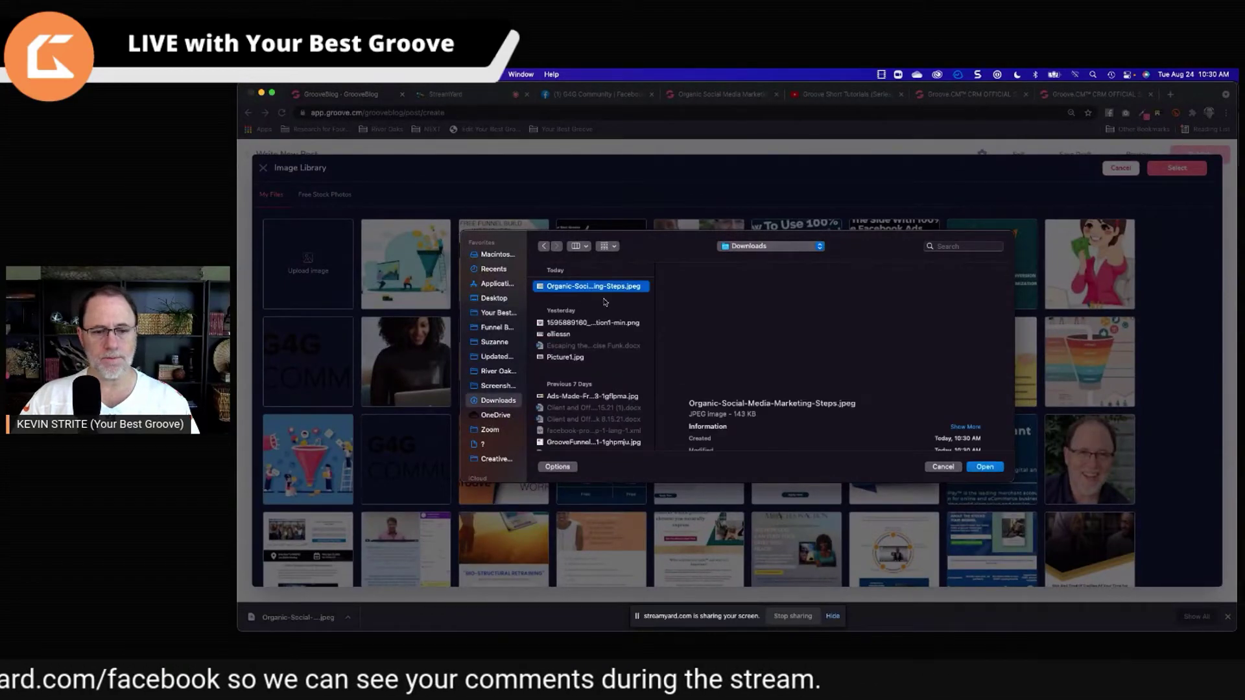
{"action": "left_click", "coordinate": [983, 467]}
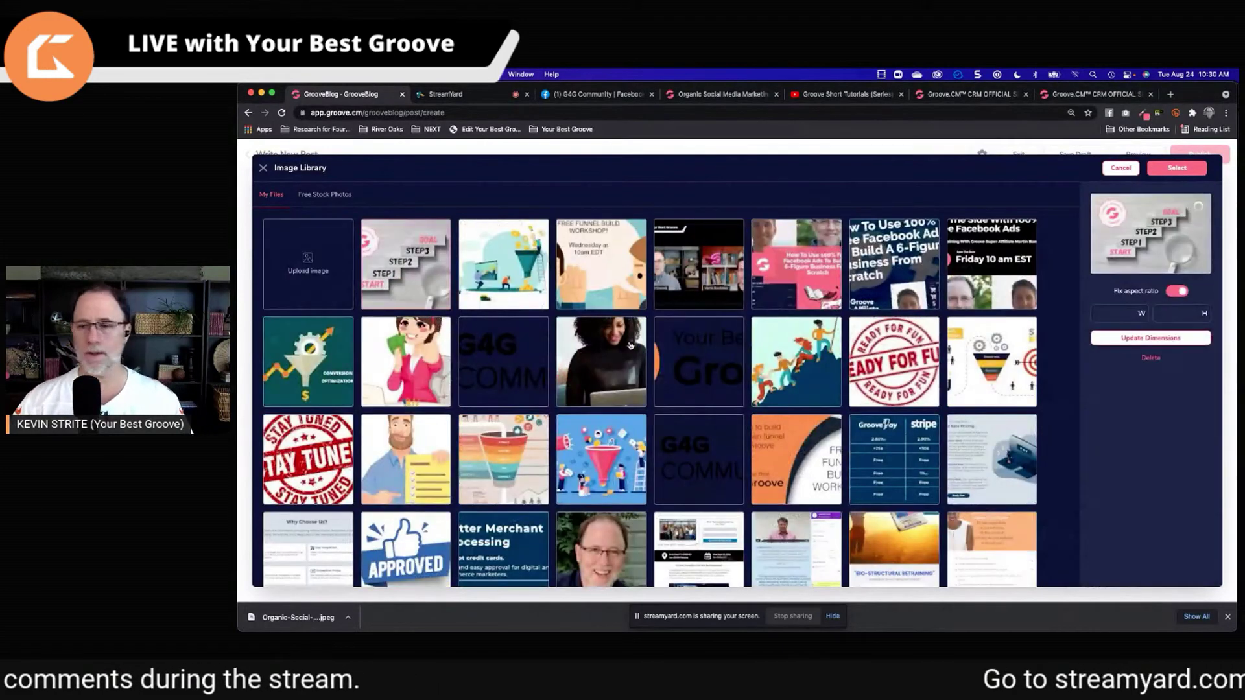
{"action": "left_click", "coordinate": [1184, 167]}
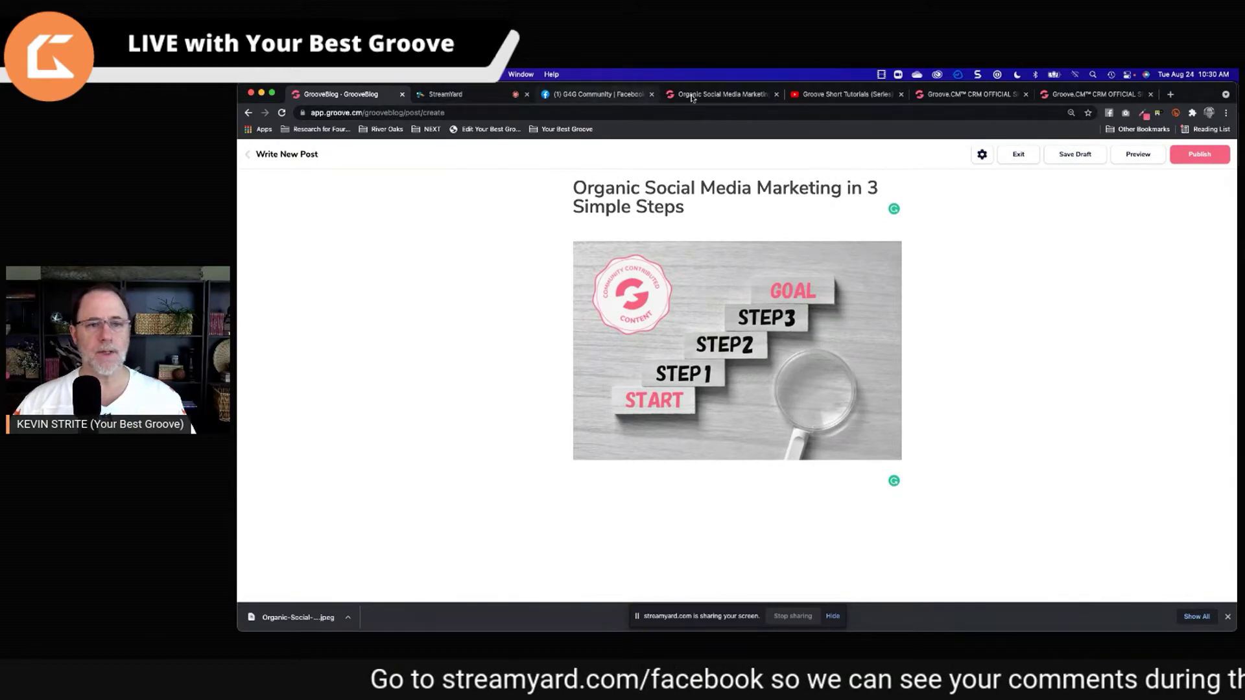
- In the Organic Social Media Marketing article, copy the text from "Some folks say organic social media marketing is dying." through "time to dig into the marketing."
{"action": "left_click", "coordinate": [721, 95]}
{"action": "scroll", "coordinate": [669, 314], "scroll_direction": "down", "scroll_amount": 5}
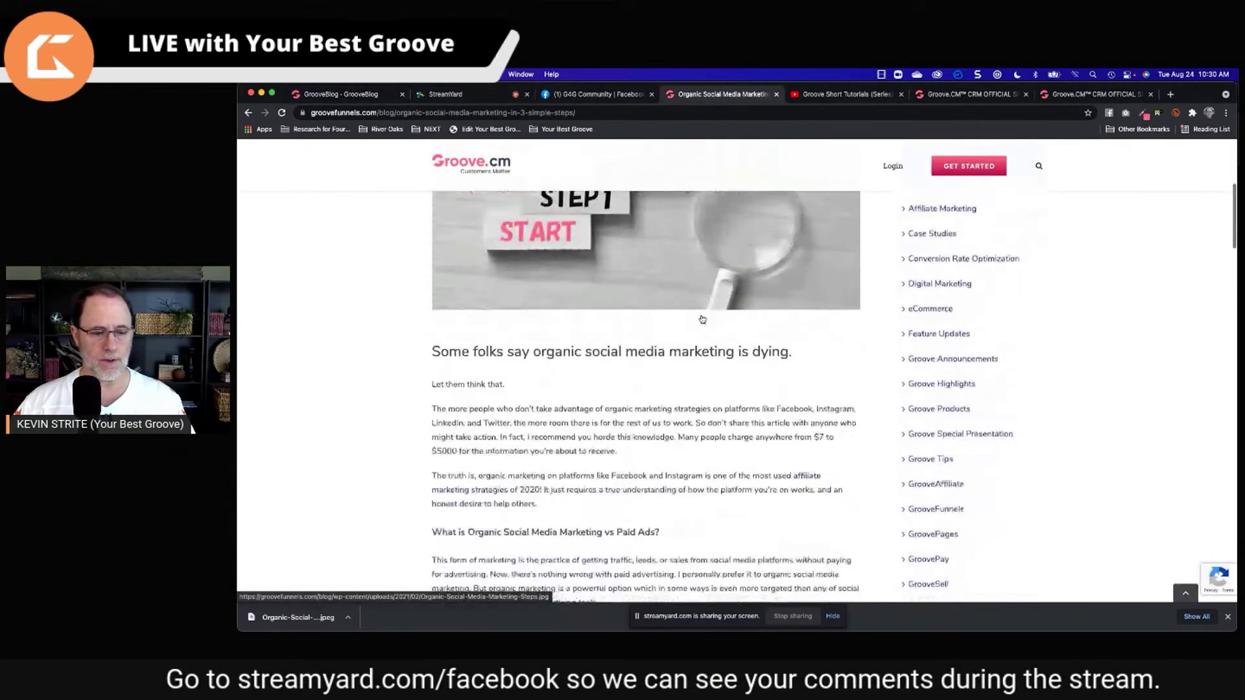
{"action": "triple_click", "coordinate": [619, 313]}
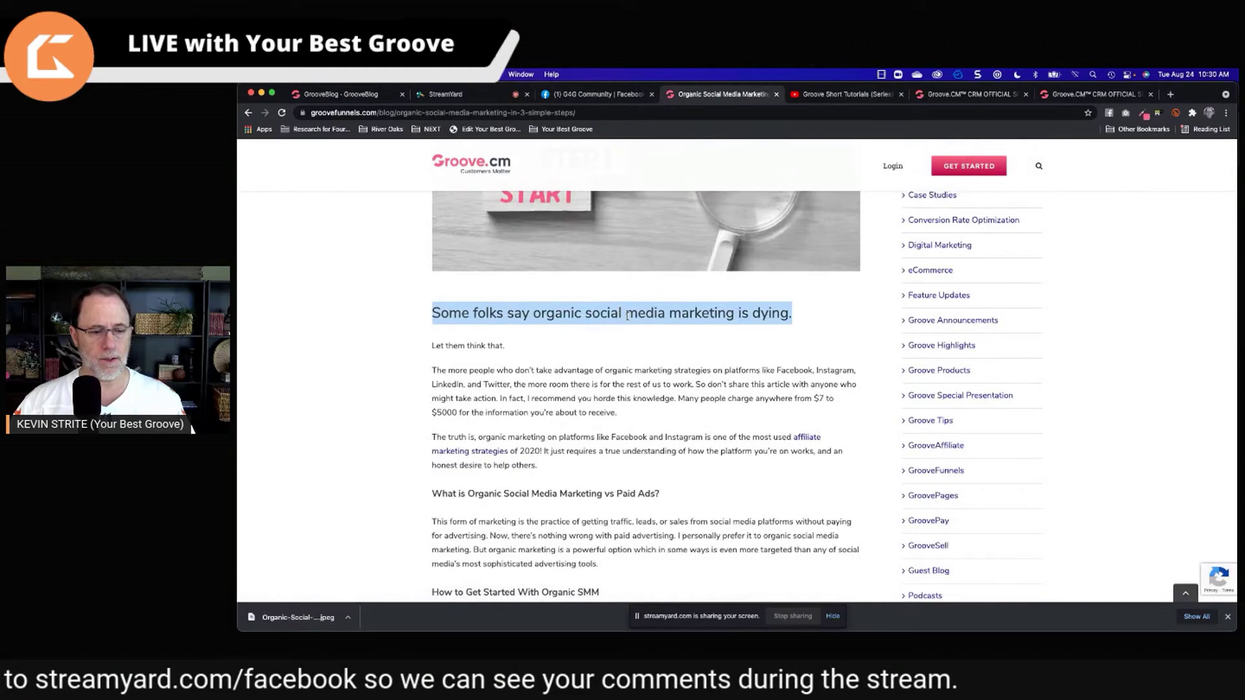
{"action": "scroll", "coordinate": [627, 316], "scroll_direction": "down", "scroll_amount": 5}
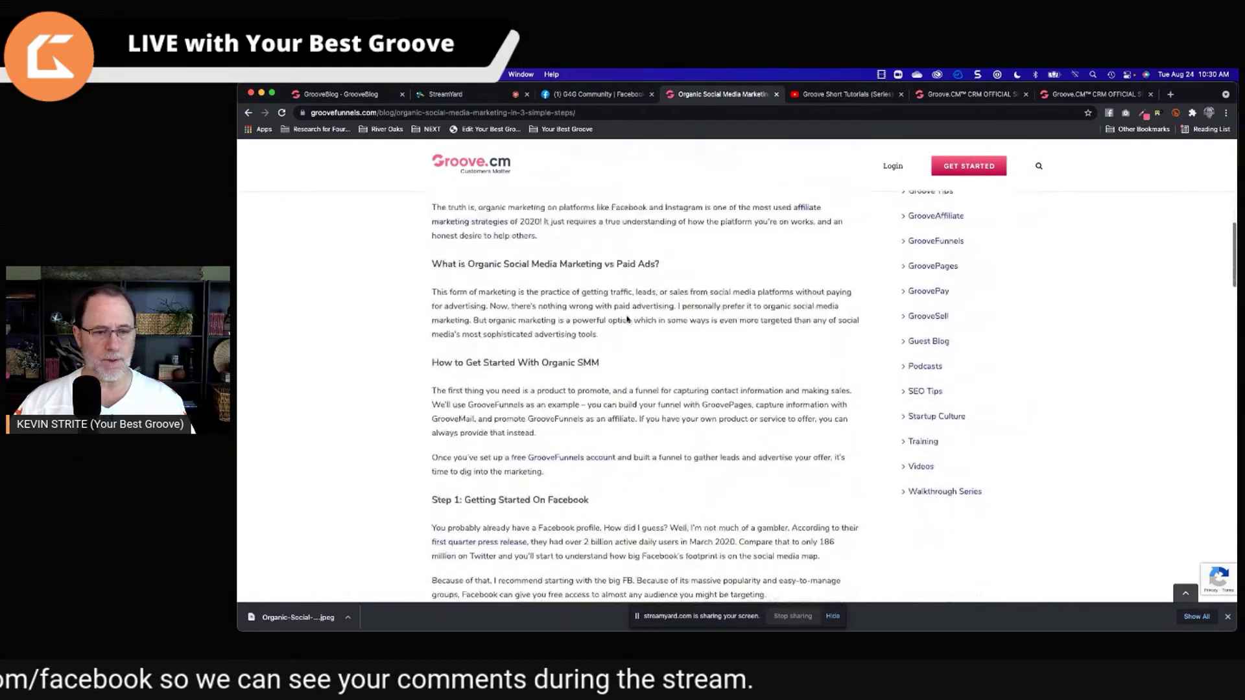
{"action": "scroll", "coordinate": [627, 319], "scroll_direction": "up", "scroll_amount": 4}
{"action": "scroll", "coordinate": [627, 319], "scroll_direction": "down", "scroll_amount": 6}
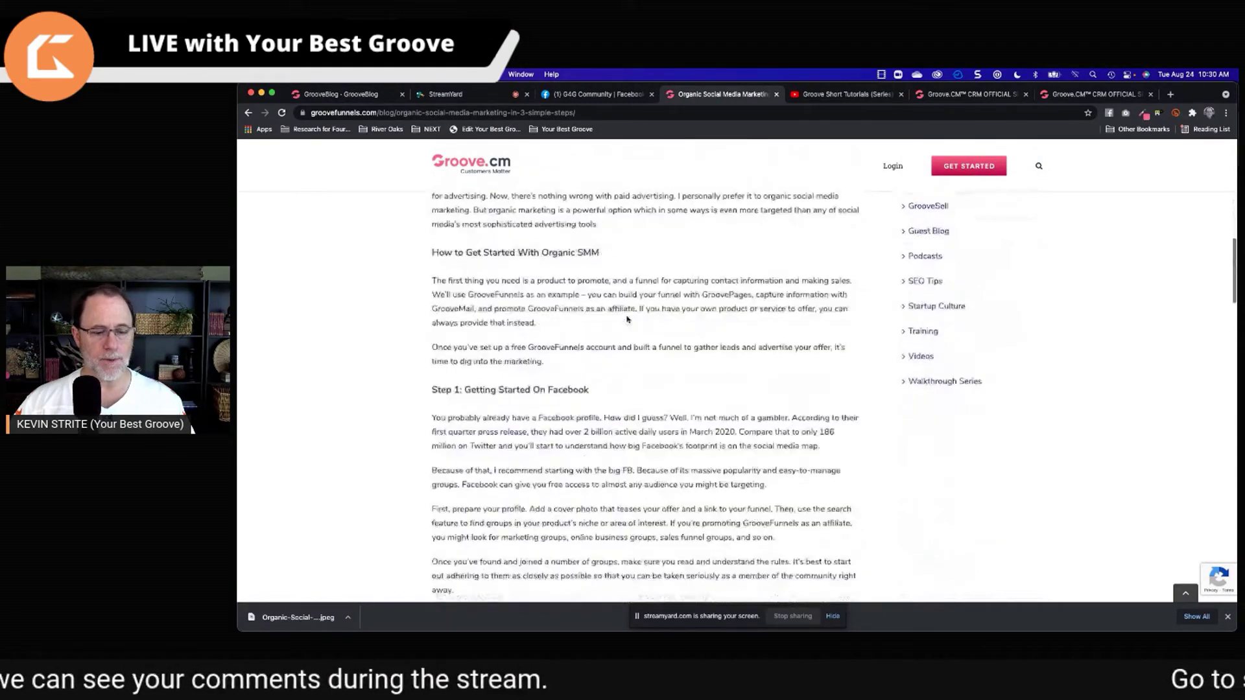
{"action": "scroll", "coordinate": [627, 319], "scroll_direction": "down", "scroll_amount": 1}
{"action": "left_click", "coordinate": [577, 316], "text": "shift"}
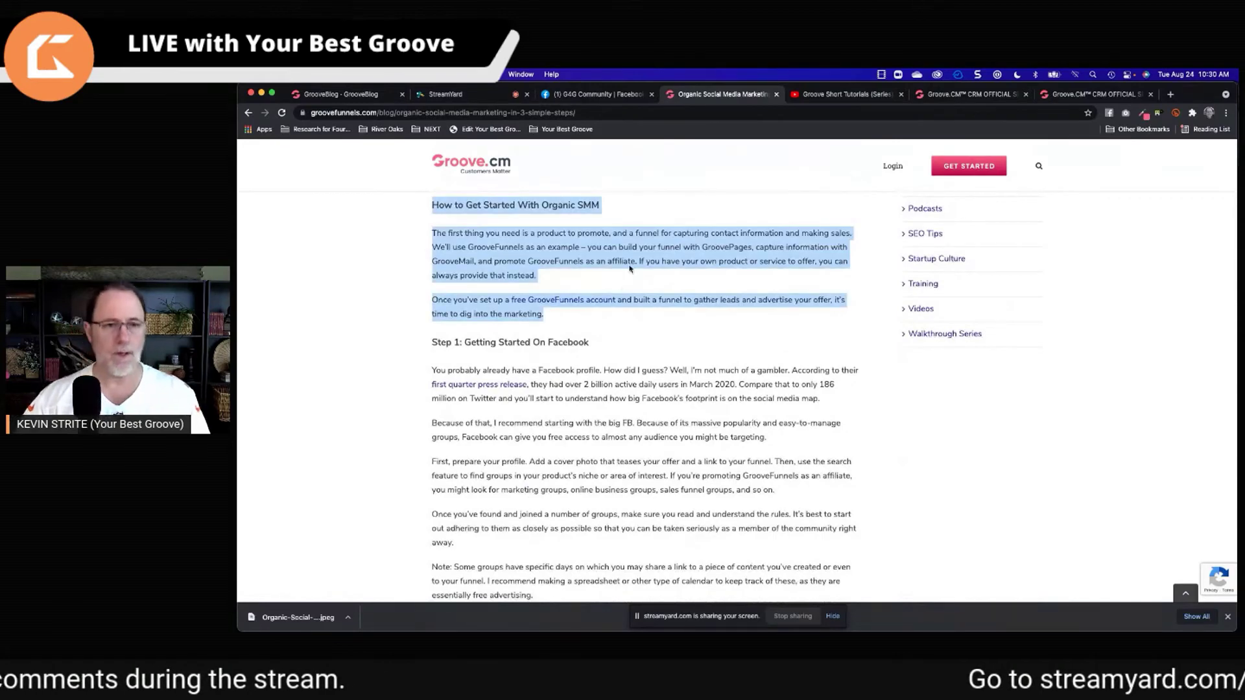
- Return to the GrooveBlog post and paste the copied article text below the image
{"action": "left_click", "coordinate": [374, 95]}
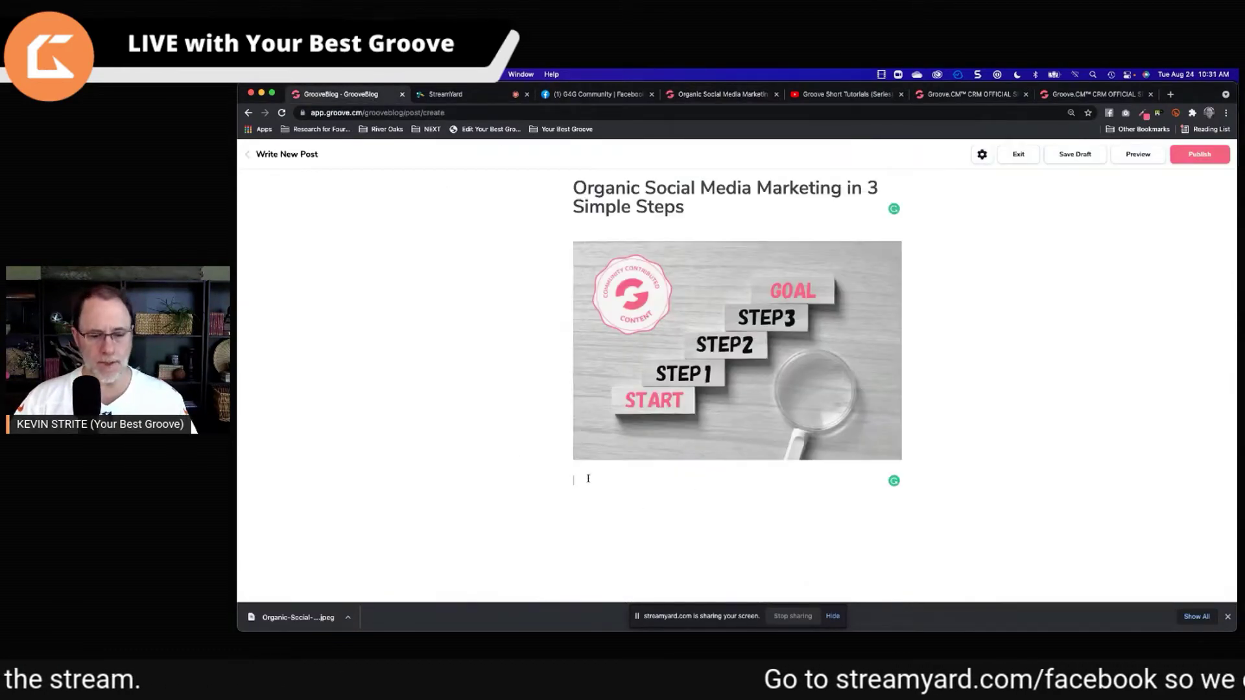
{"action": "key", "text": "super+v"}
{"action": "scroll", "coordinate": [661, 485], "scroll_direction": "up", "scroll_amount": 3}
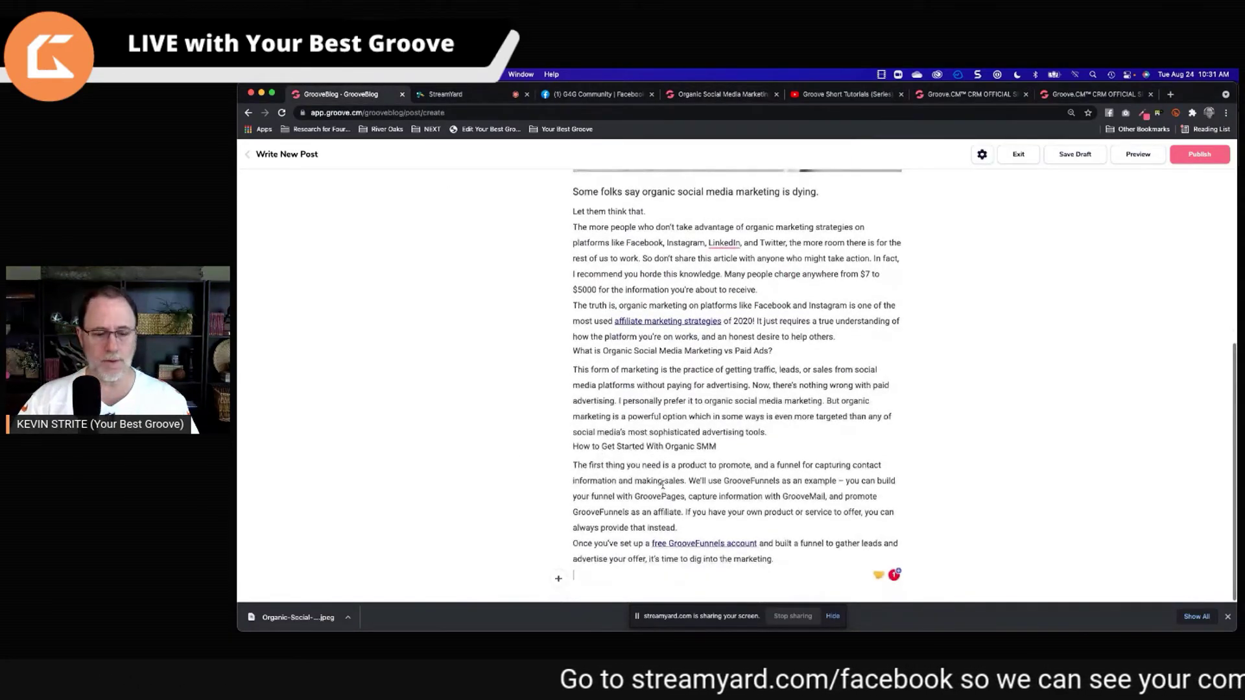
{"action": "scroll", "coordinate": [662, 485], "scroll_direction": "up", "scroll_amount": 2}
{"action": "scroll", "coordinate": [673, 422], "scroll_direction": "down", "scroll_amount": 3}
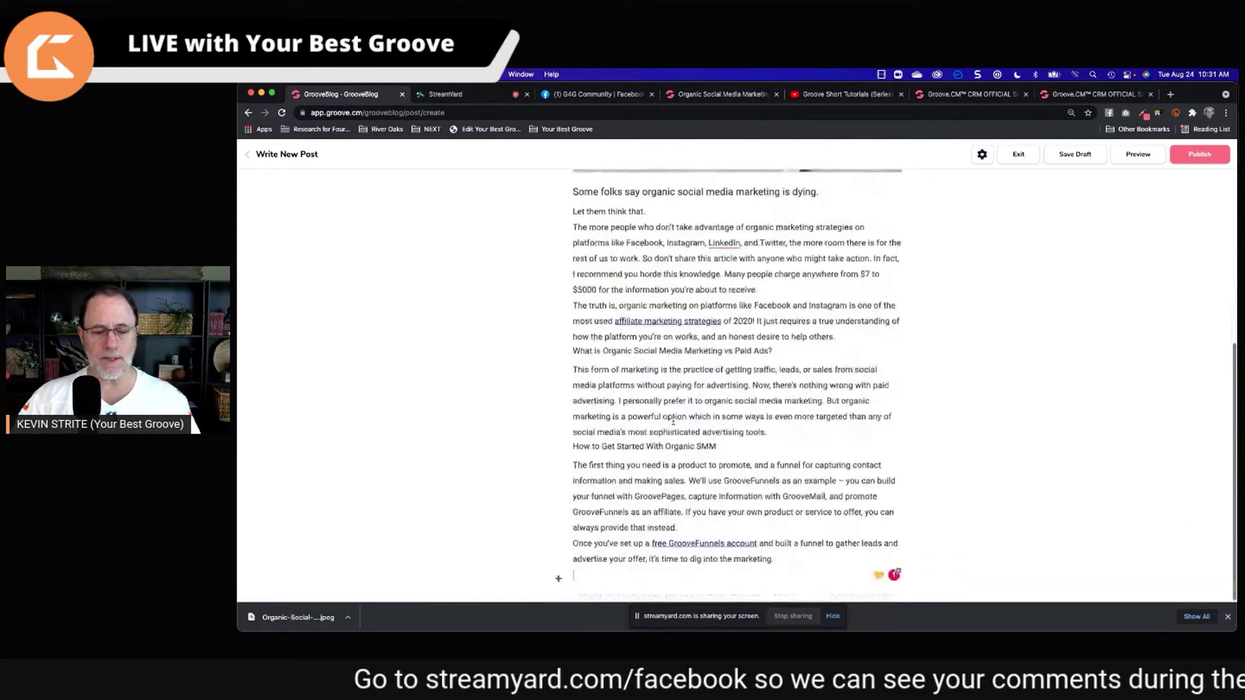
- Add a video block at the end of the post and activate its link entry
{"action": "left_click", "coordinate": [559, 581]}
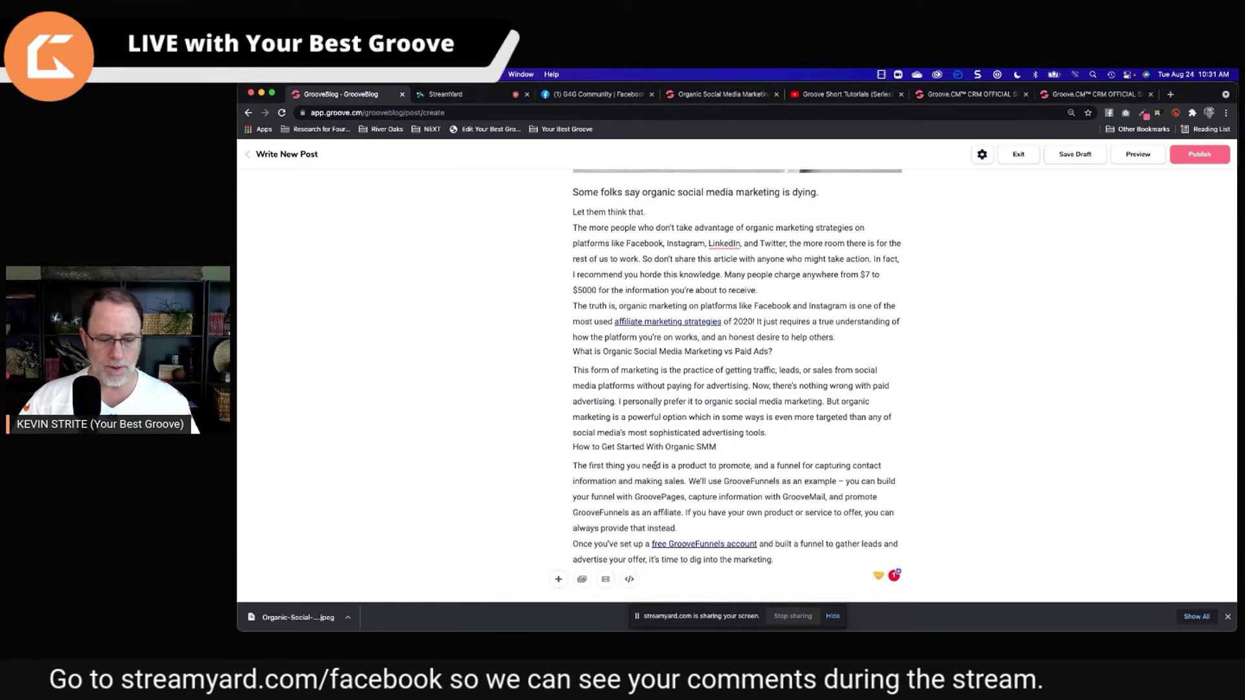
{"action": "left_click", "coordinate": [608, 579]}
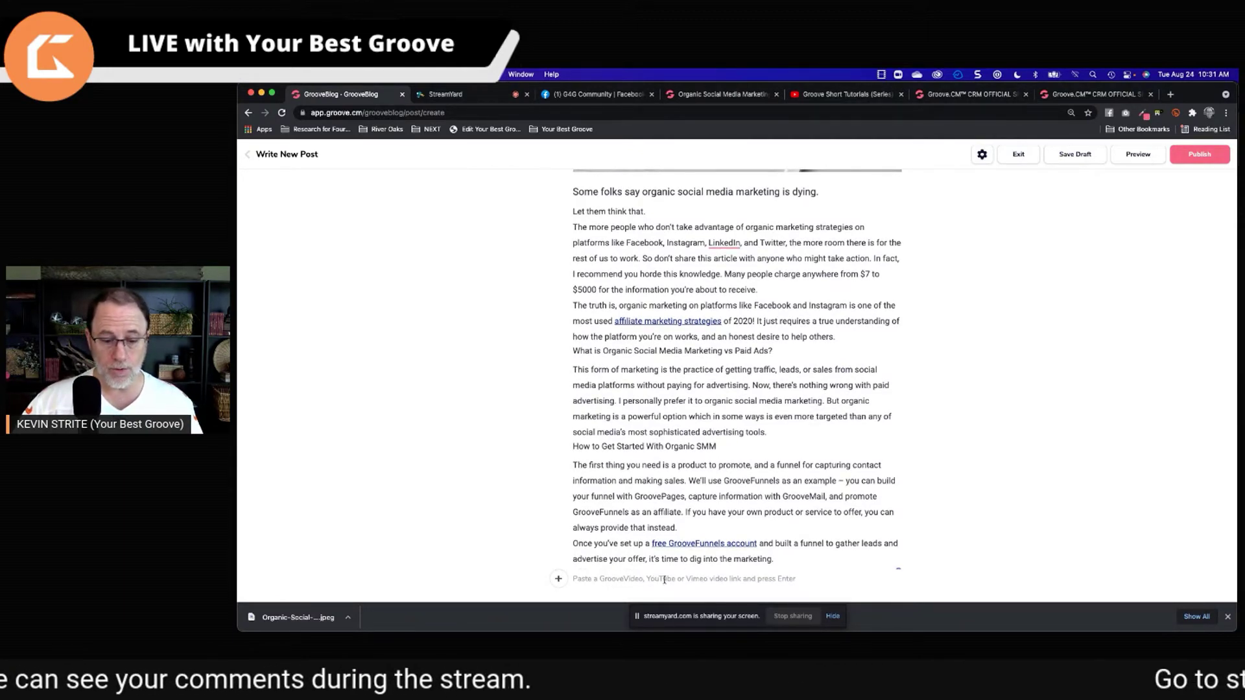
{"action": "left_click", "coordinate": [573, 580]}
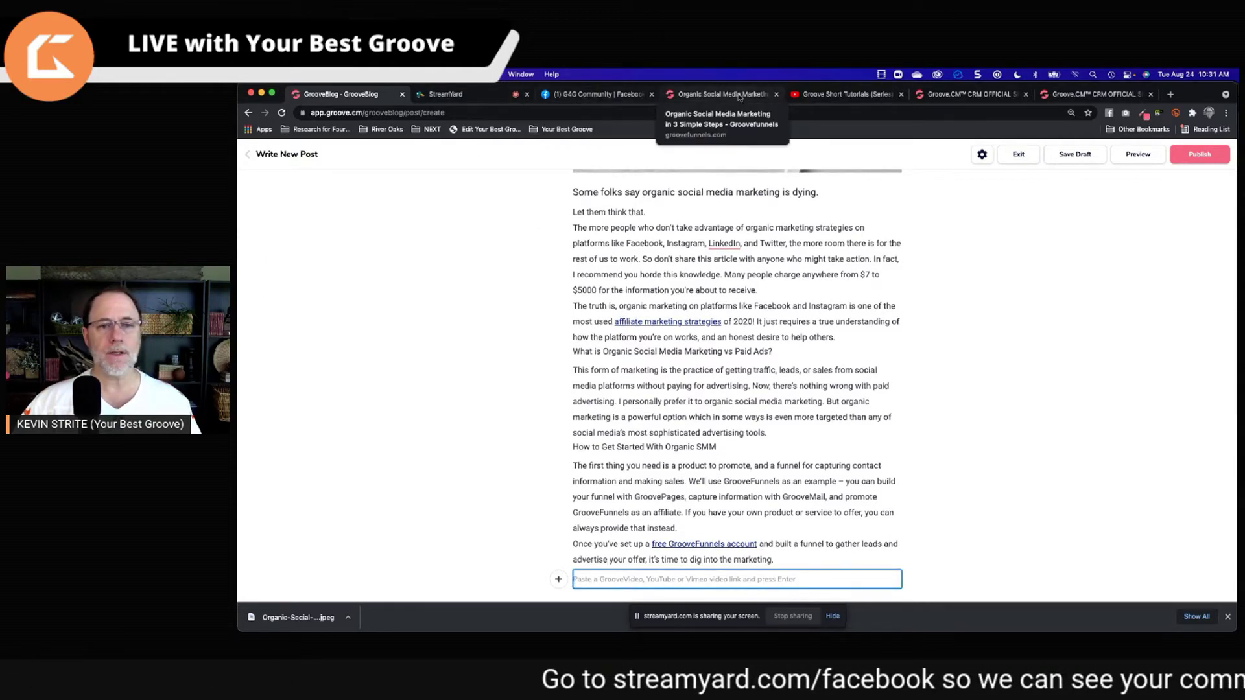
- Load app.groove.cm in place of the YouTube playlist and open GrooveVideo
{"action": "left_click", "coordinate": [826, 96]}
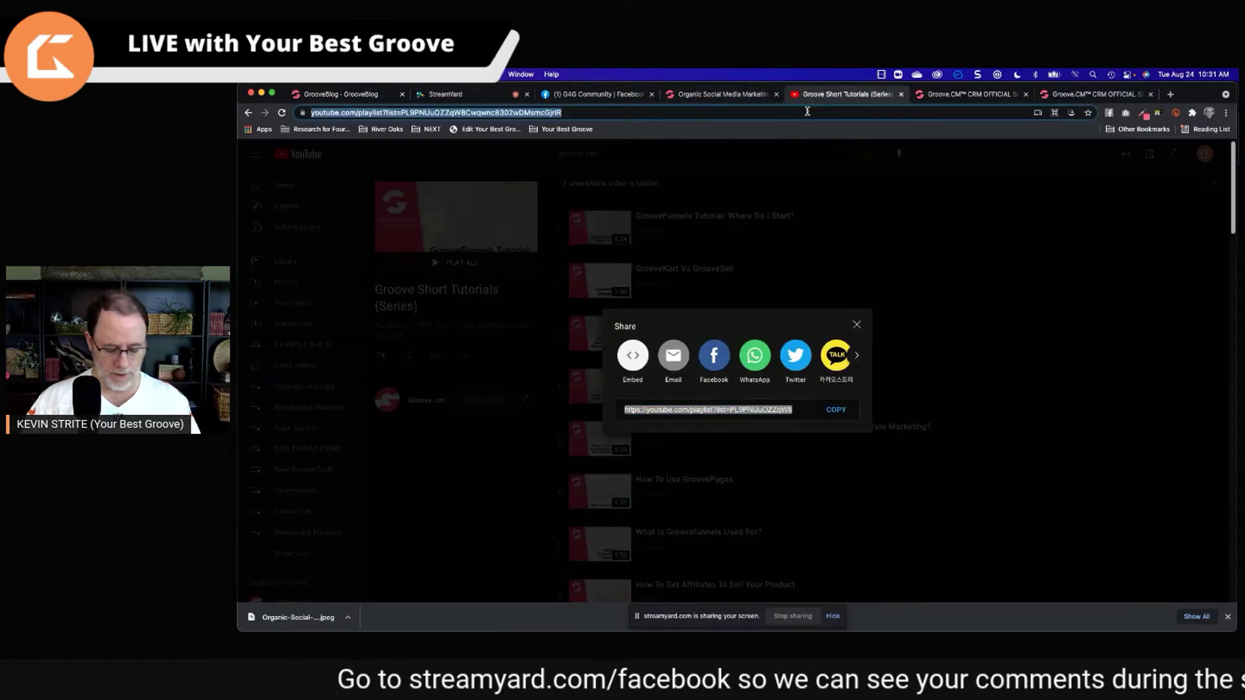
{"action": "type", "text": "app.groove.cm"}
{"action": "key", "text": "Return"}
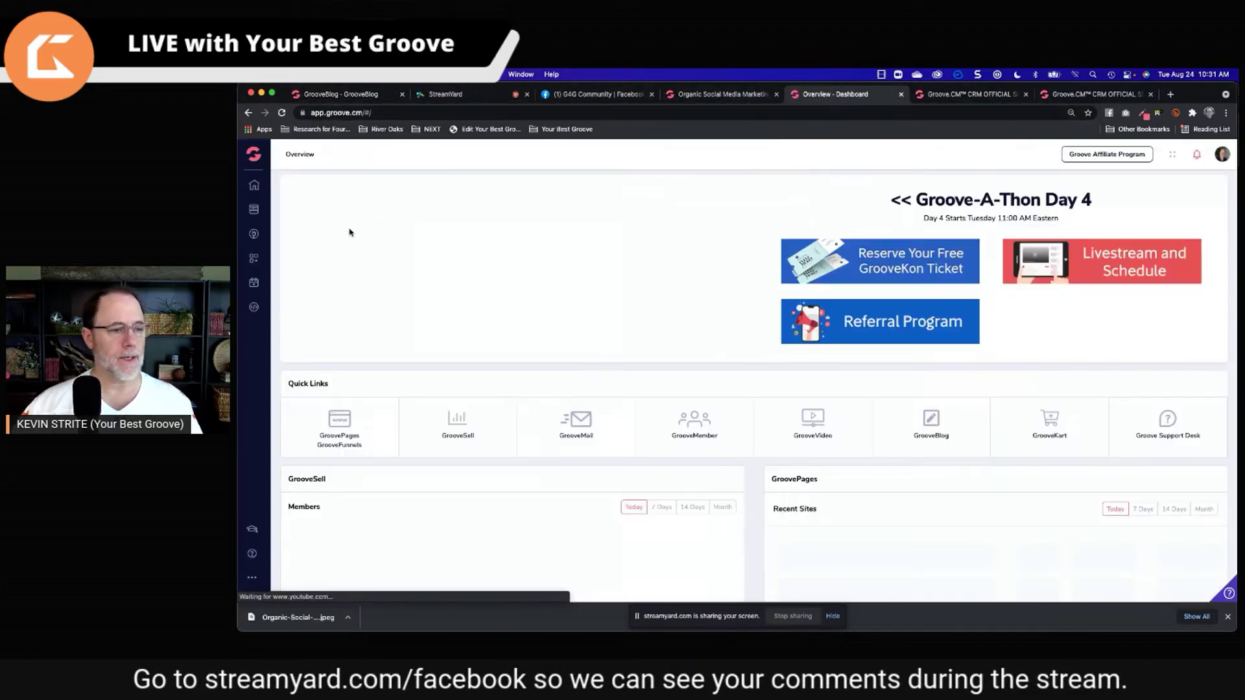
{"action": "mouse_move", "coordinate": [248, 168]}
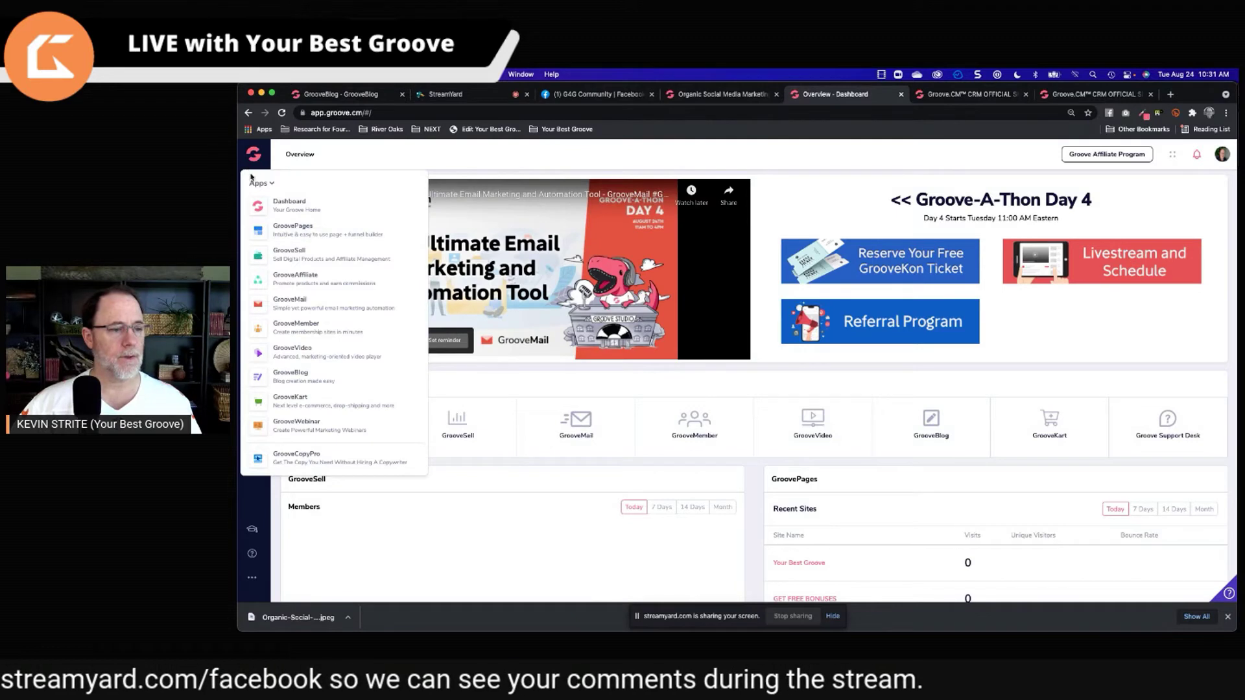
{"action": "left_click", "coordinate": [313, 344]}
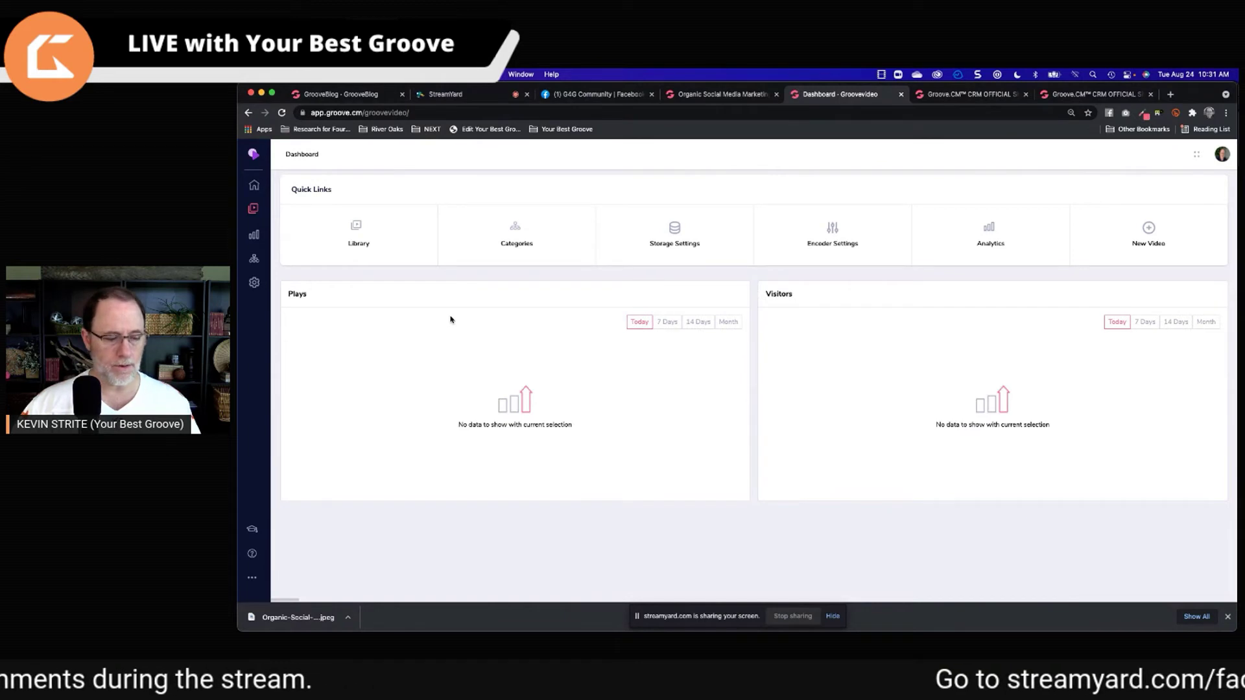
- Close the browser's downloads bar
{"action": "key", "text": "super+Tab"}
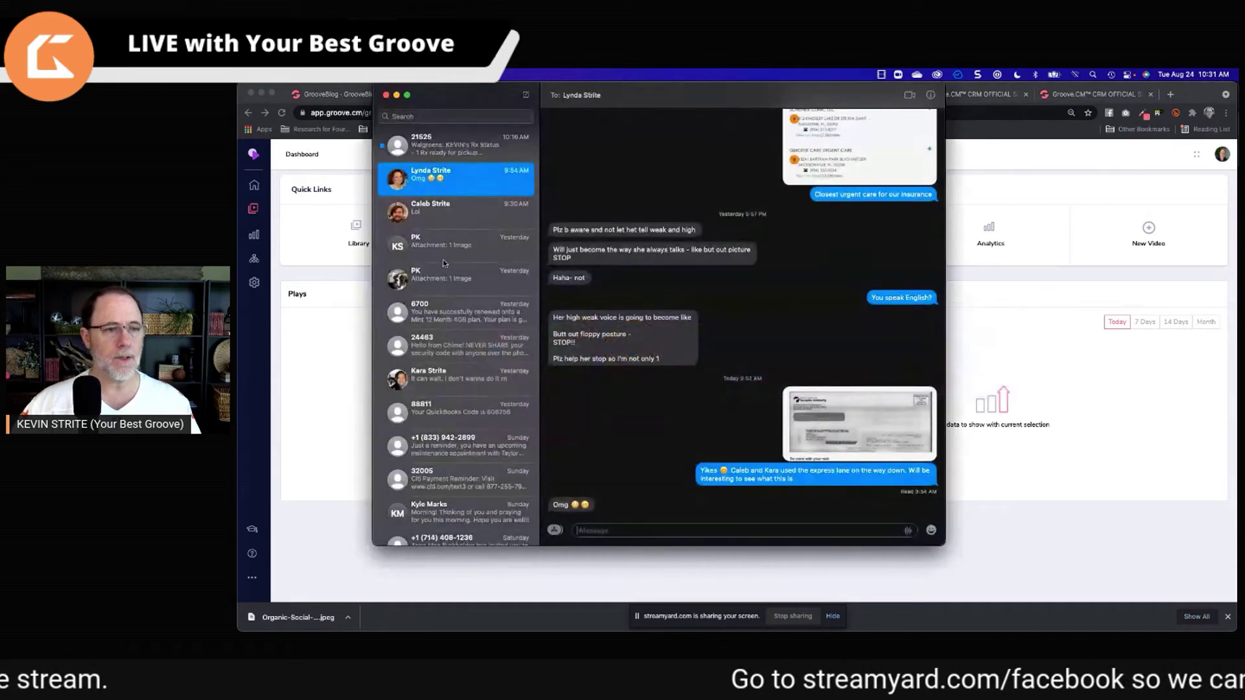
{"action": "key", "text": "super+Tab"}
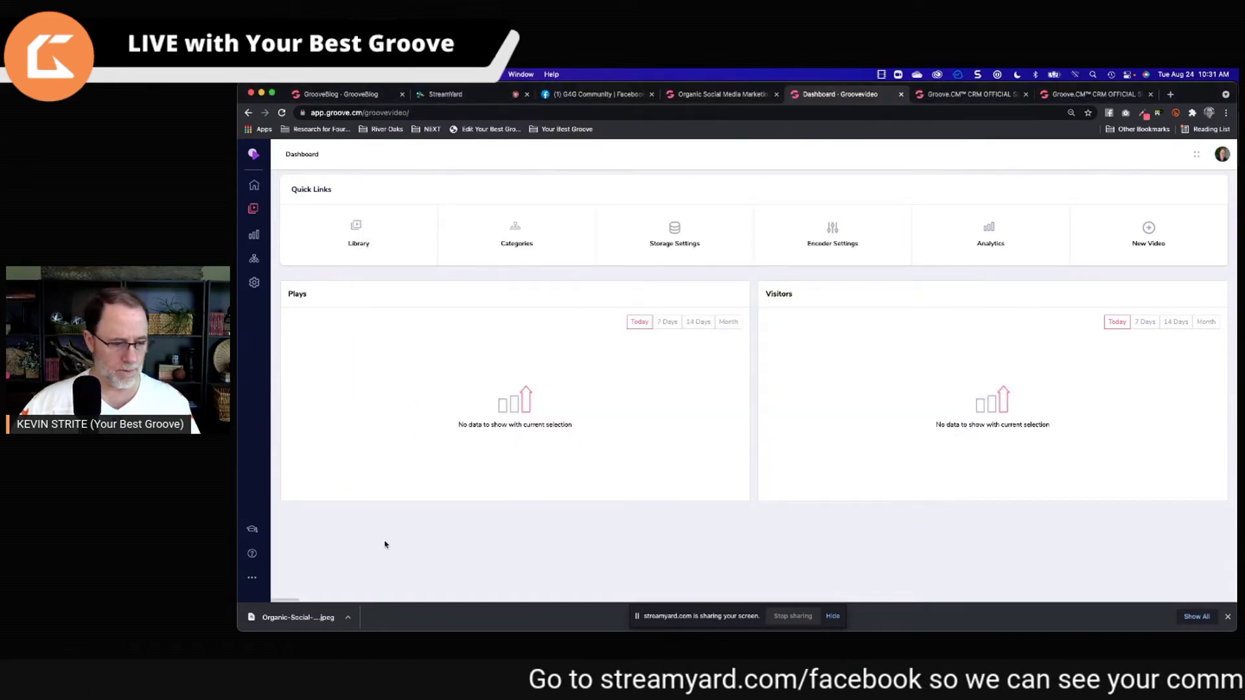
{"action": "left_click", "coordinate": [1227, 617]}
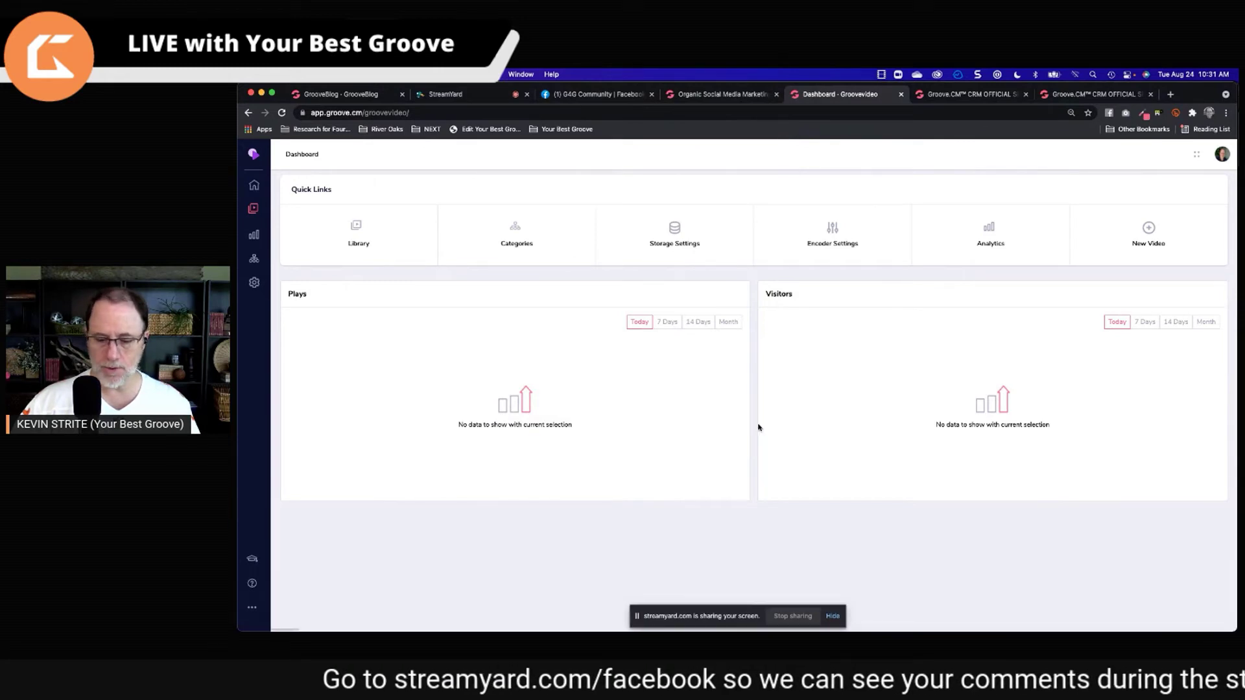
- Open the GrooveVideo library and locate the Six Figures video
{"action": "left_click", "coordinate": [464, 96]}
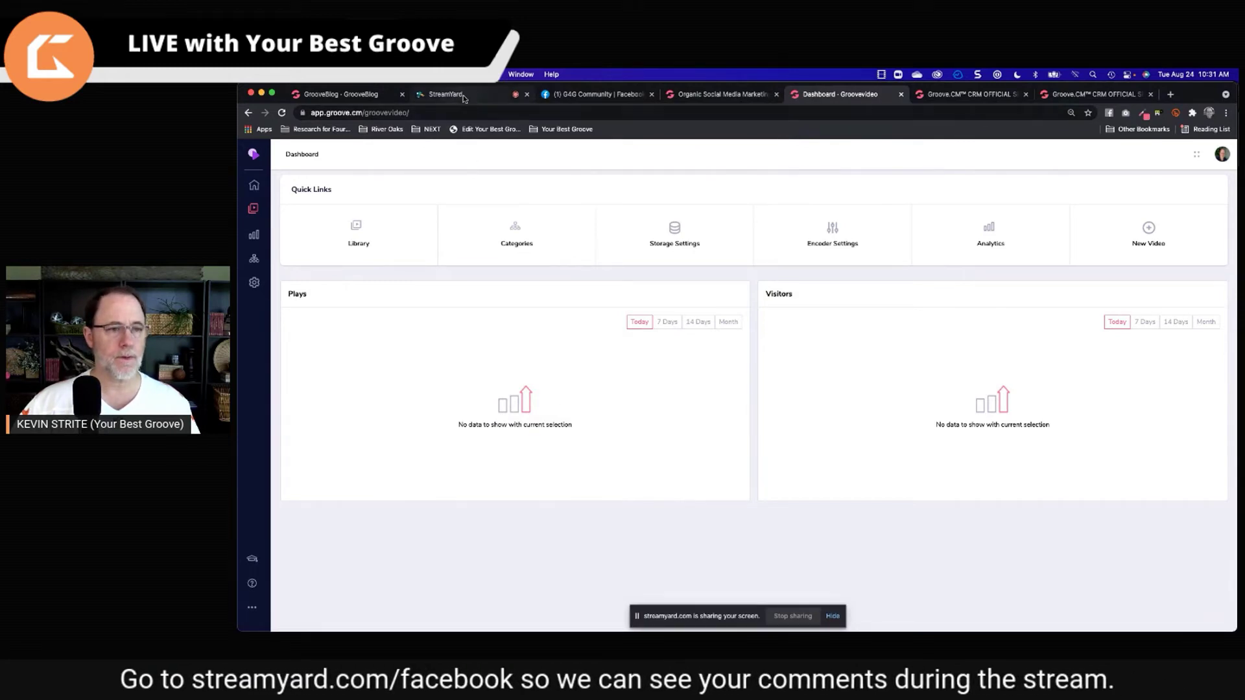
{"action": "left_click", "coordinate": [359, 95]}
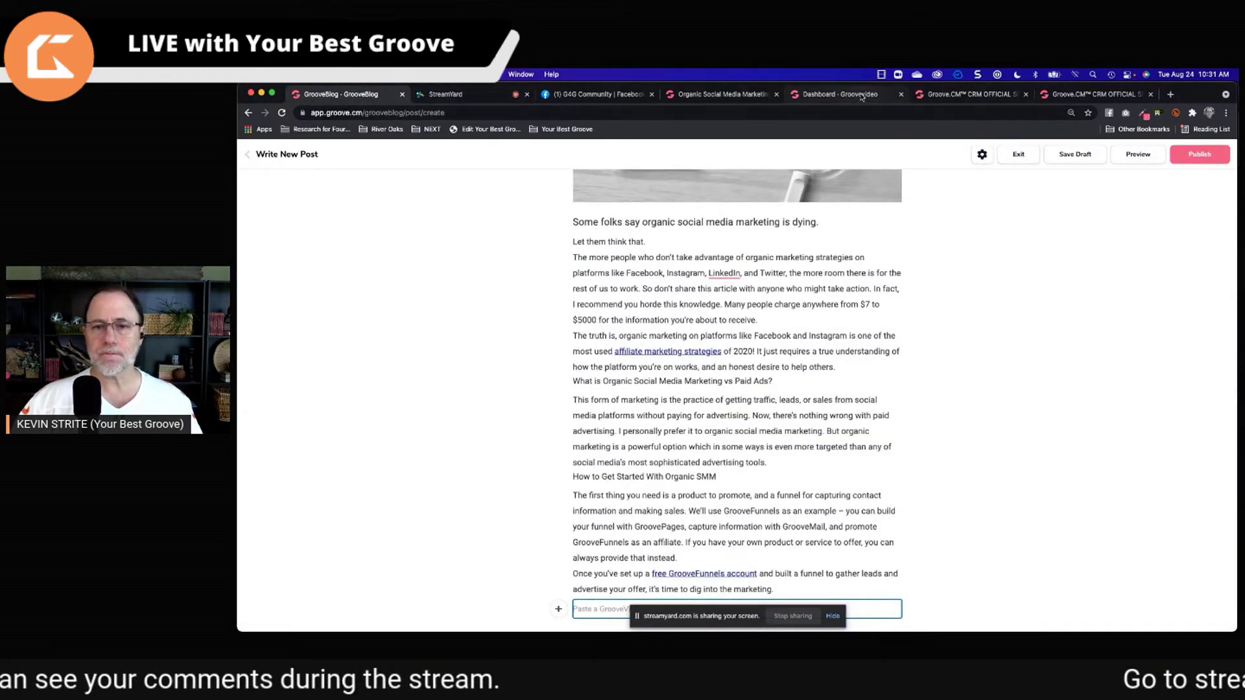
{"action": "left_click", "coordinate": [840, 94]}
{"action": "left_click", "coordinate": [350, 232]}
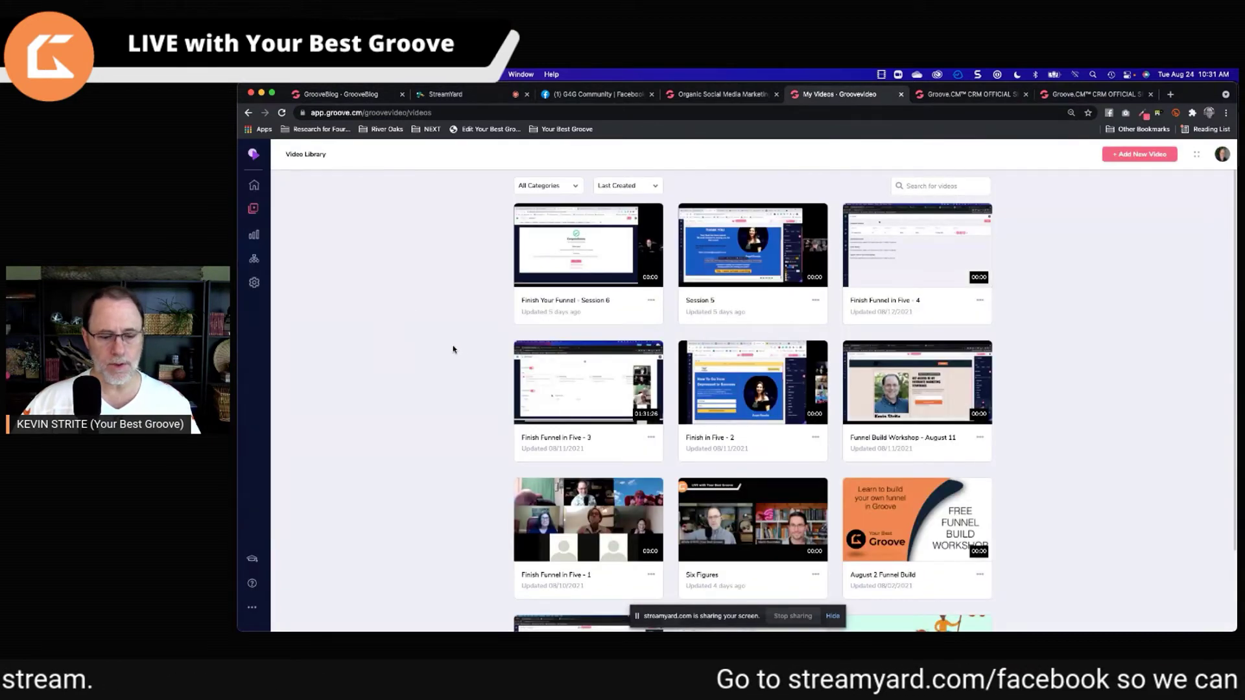
{"action": "scroll", "coordinate": [453, 349], "scroll_direction": "down", "scroll_amount": 3}
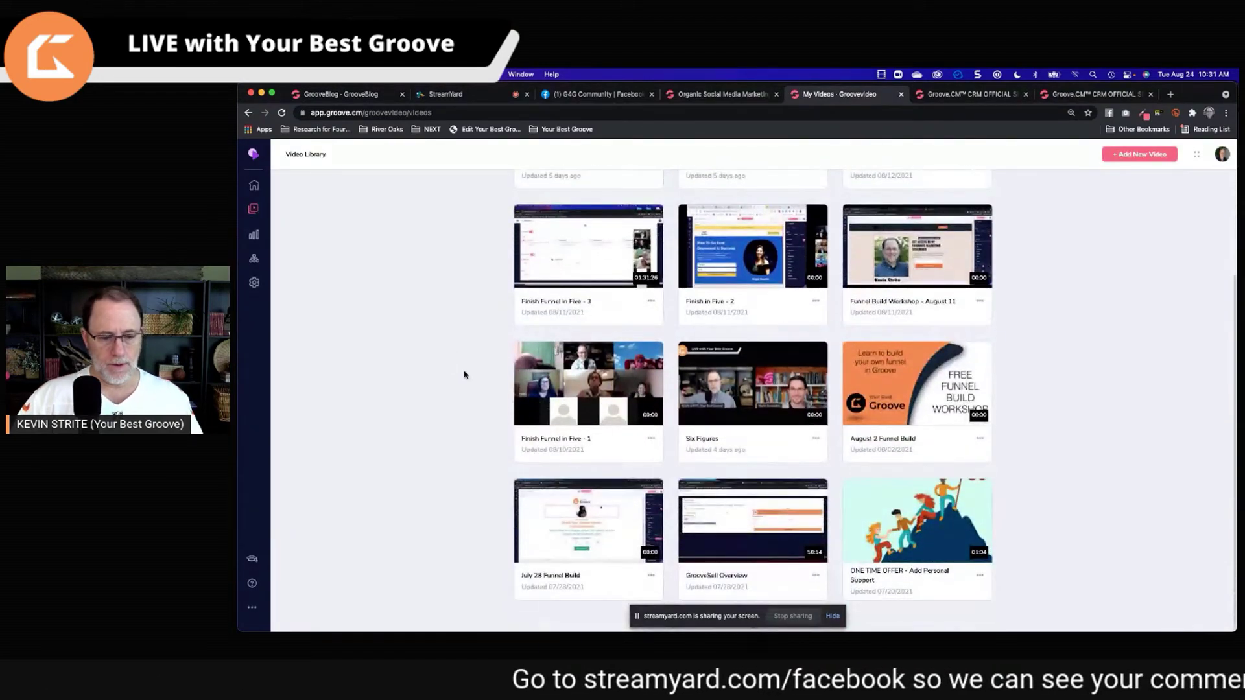
- Get the Six Figures video and copy its Source File URL
{"action": "left_click", "coordinate": [816, 439]}
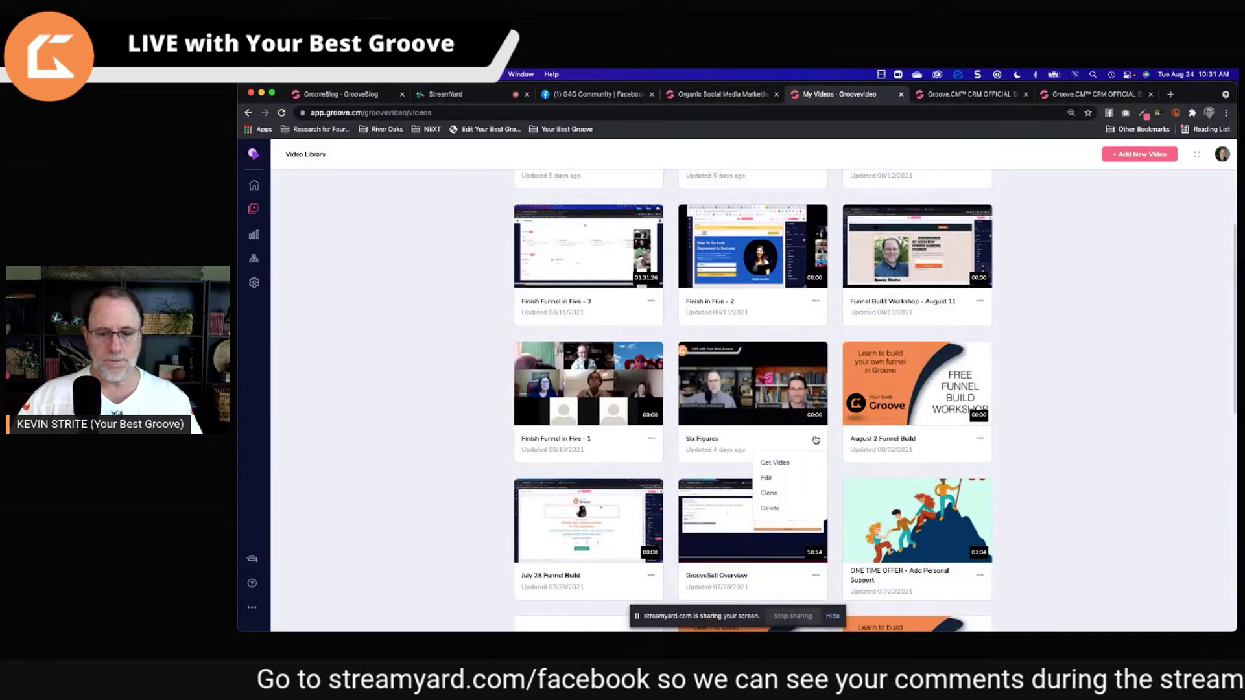
{"action": "left_click", "coordinate": [778, 462]}
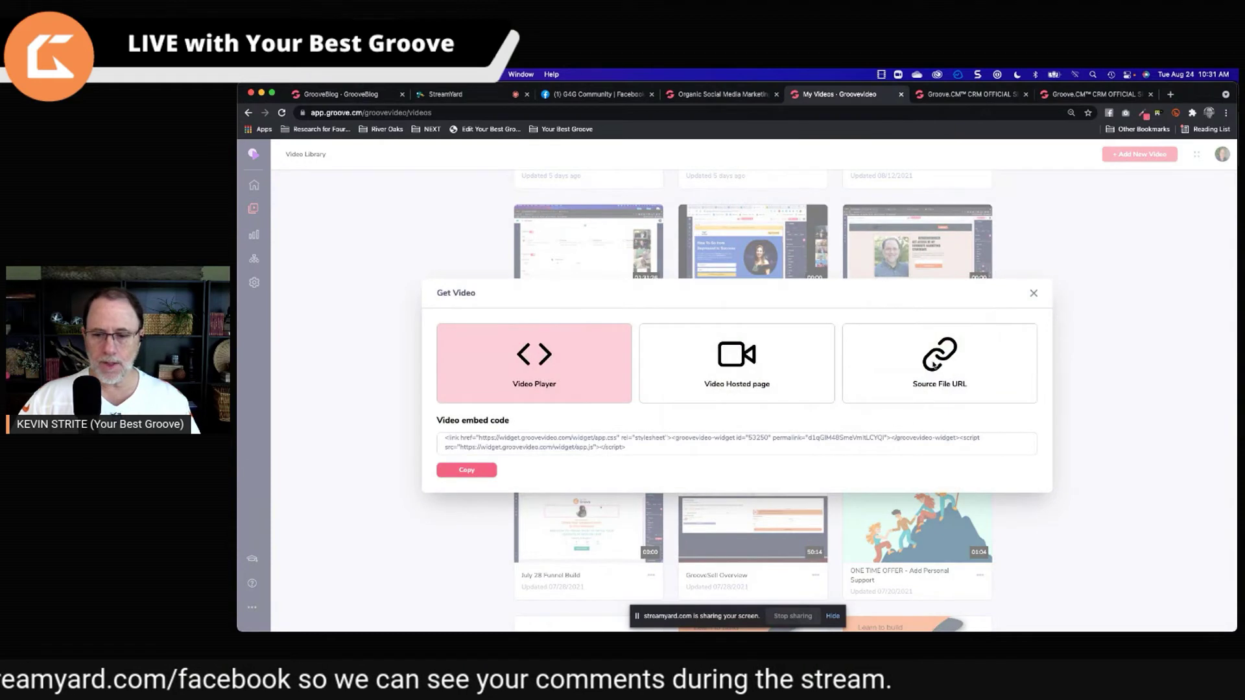
{"action": "left_click", "coordinate": [748, 364]}
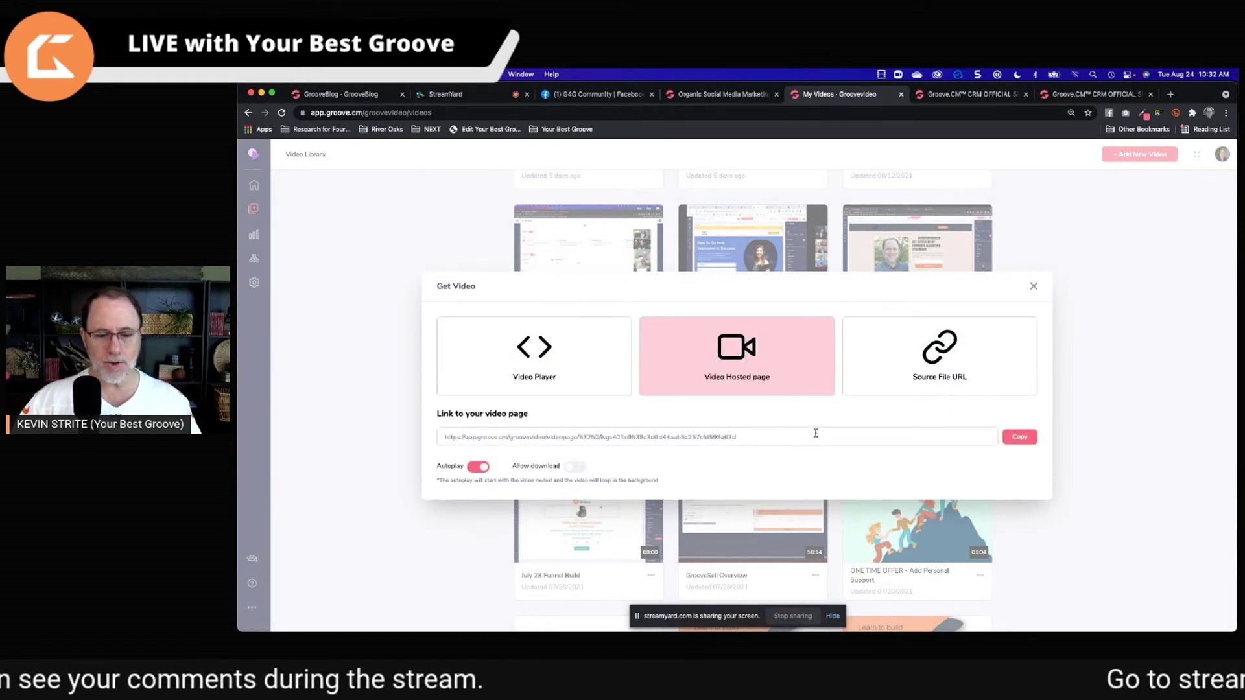
{"action": "left_click", "coordinate": [931, 352]}
{"action": "left_click", "coordinate": [467, 468]}
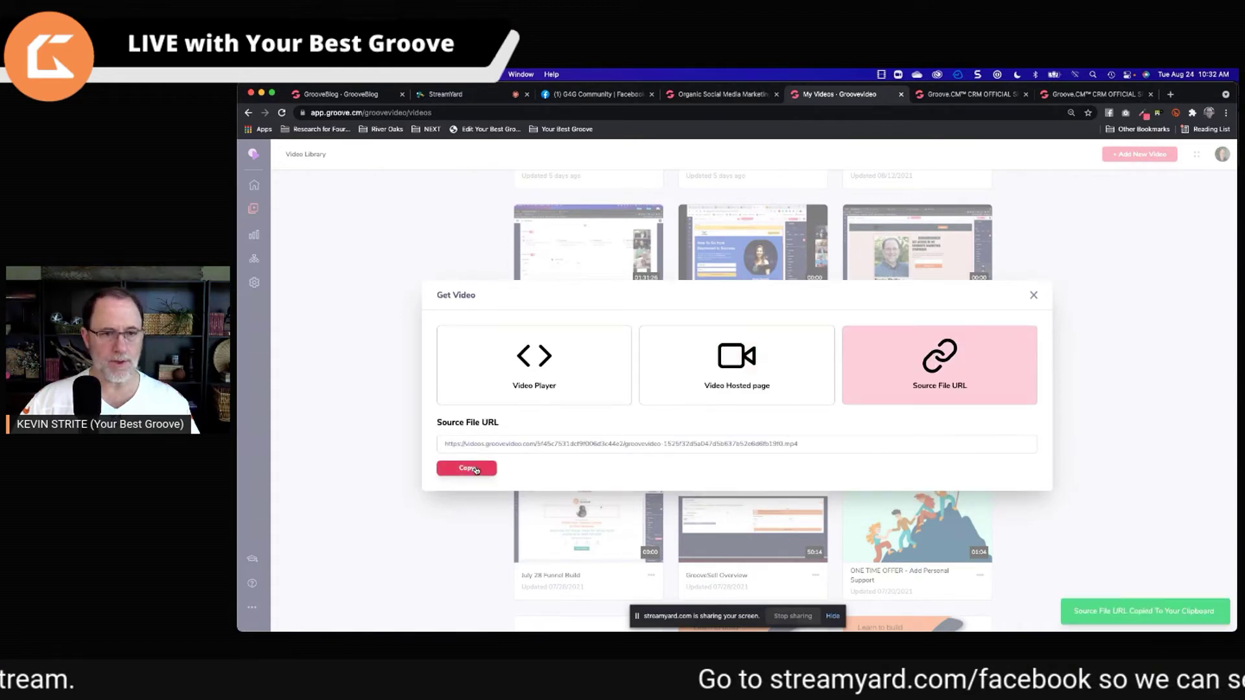
- Try to embed the Six Figures video in the post from its source URL, and delete the link text from the post
{"action": "left_click", "coordinate": [363, 95]}
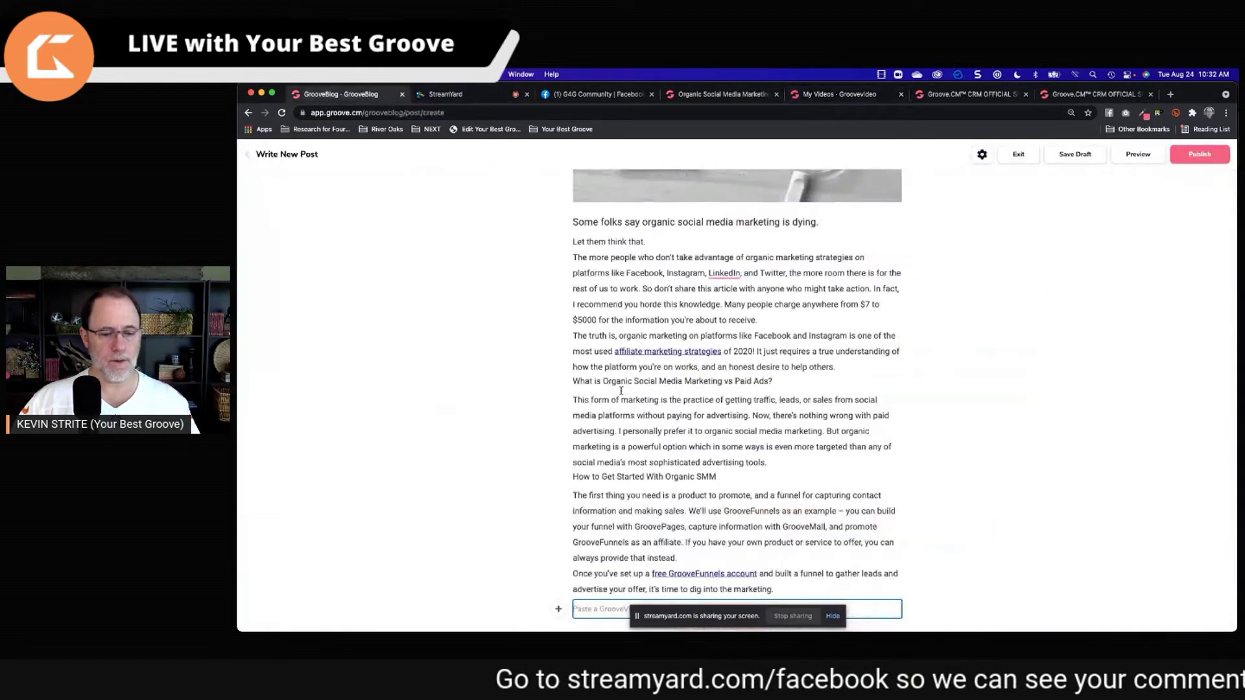
{"action": "key", "text": "super+v"}
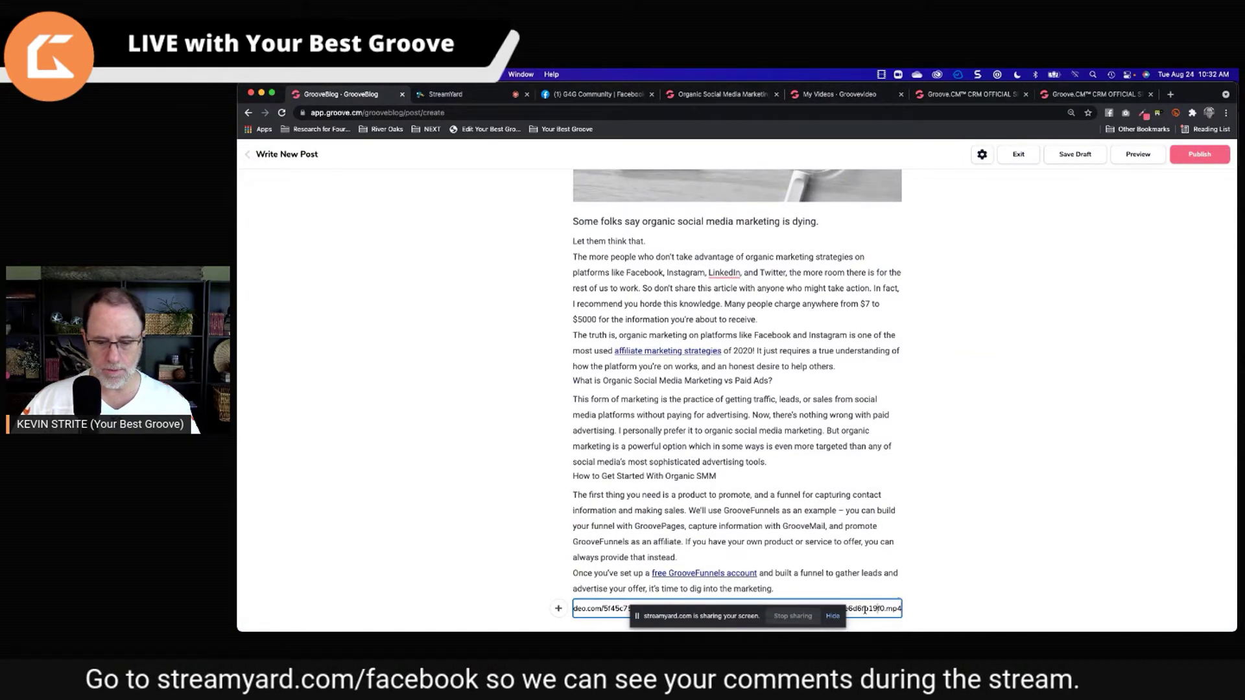
{"action": "key", "text": "Return"}
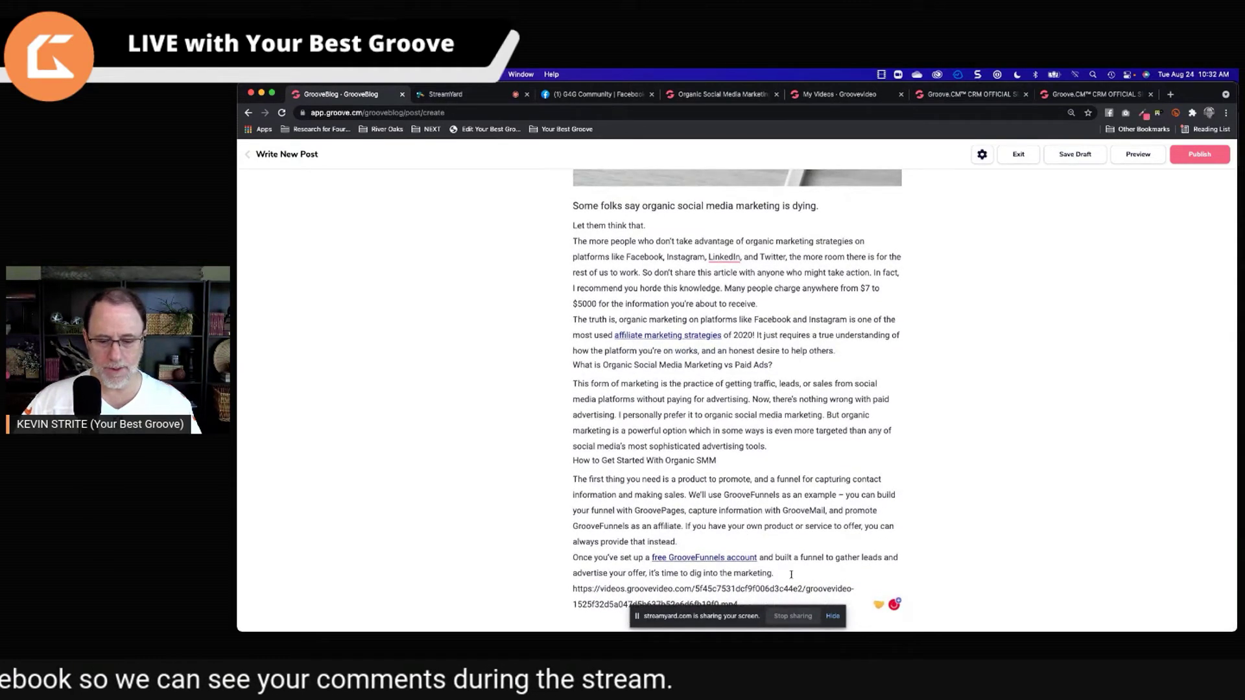
{"action": "left_click", "coordinate": [832, 616]}
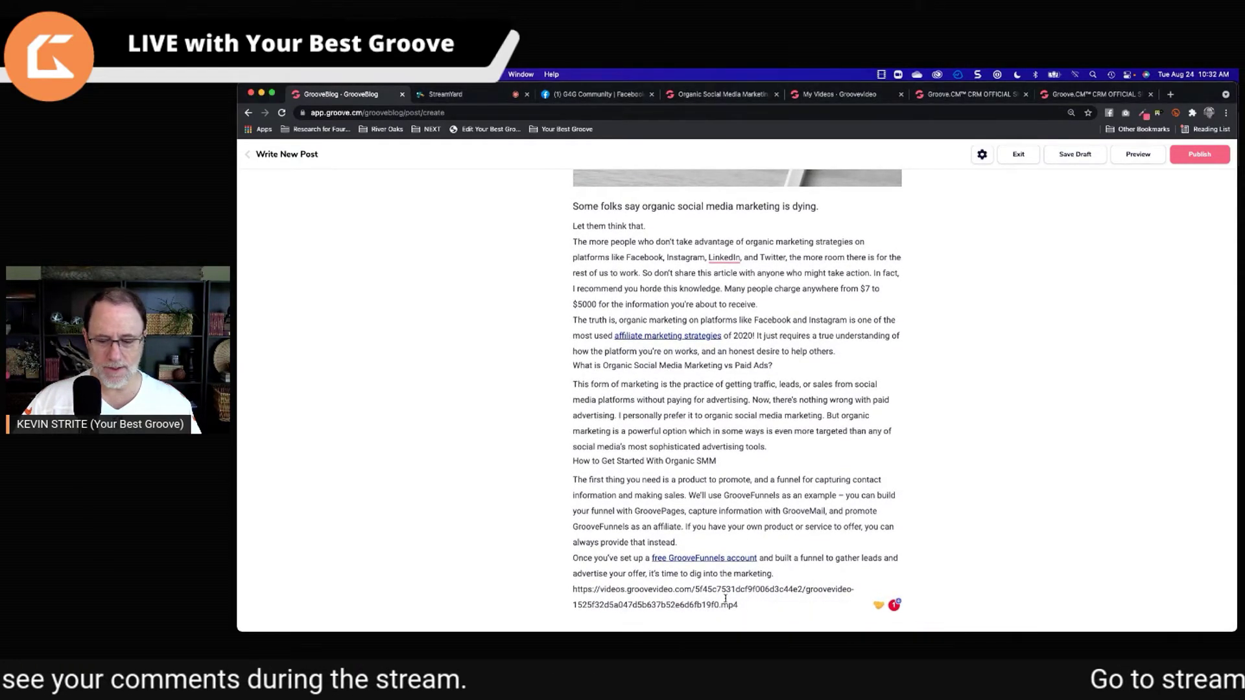
{"action": "left_click_drag", "start_coordinate": [740, 604], "coordinate": [559, 597]}
{"action": "key", "text": "BackSpace"}
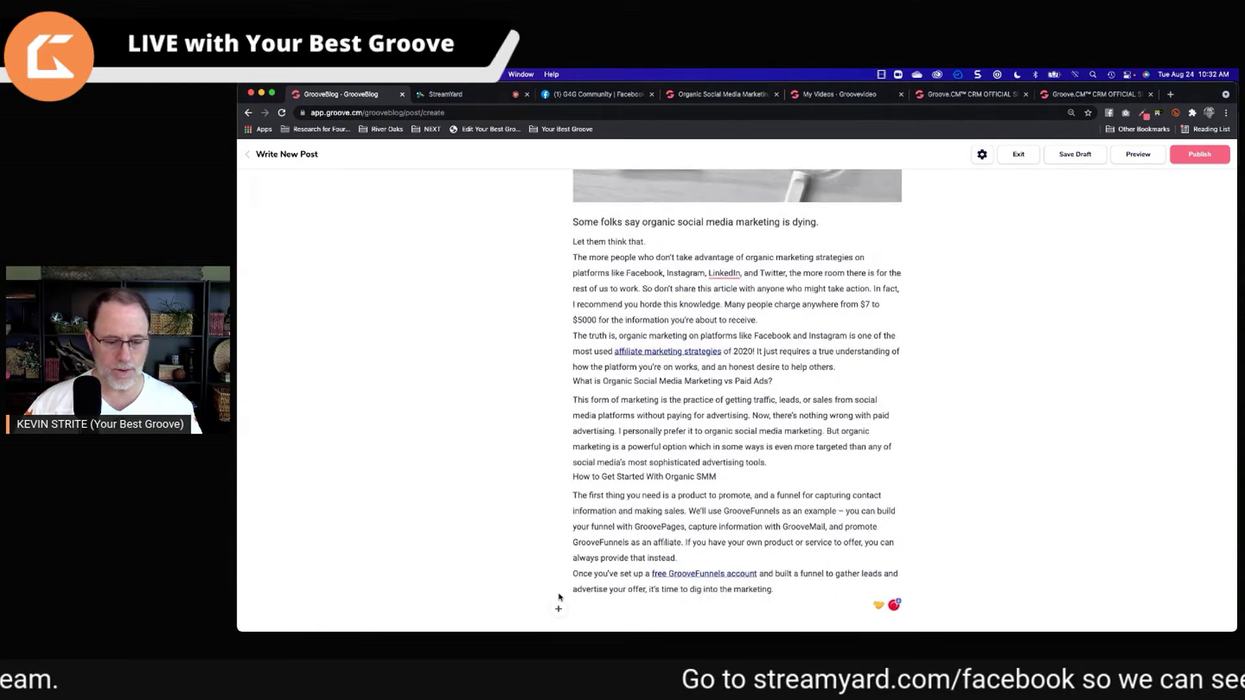
- Add a video embed field below the last paragraph of the post
{"action": "left_click", "coordinate": [559, 608]}
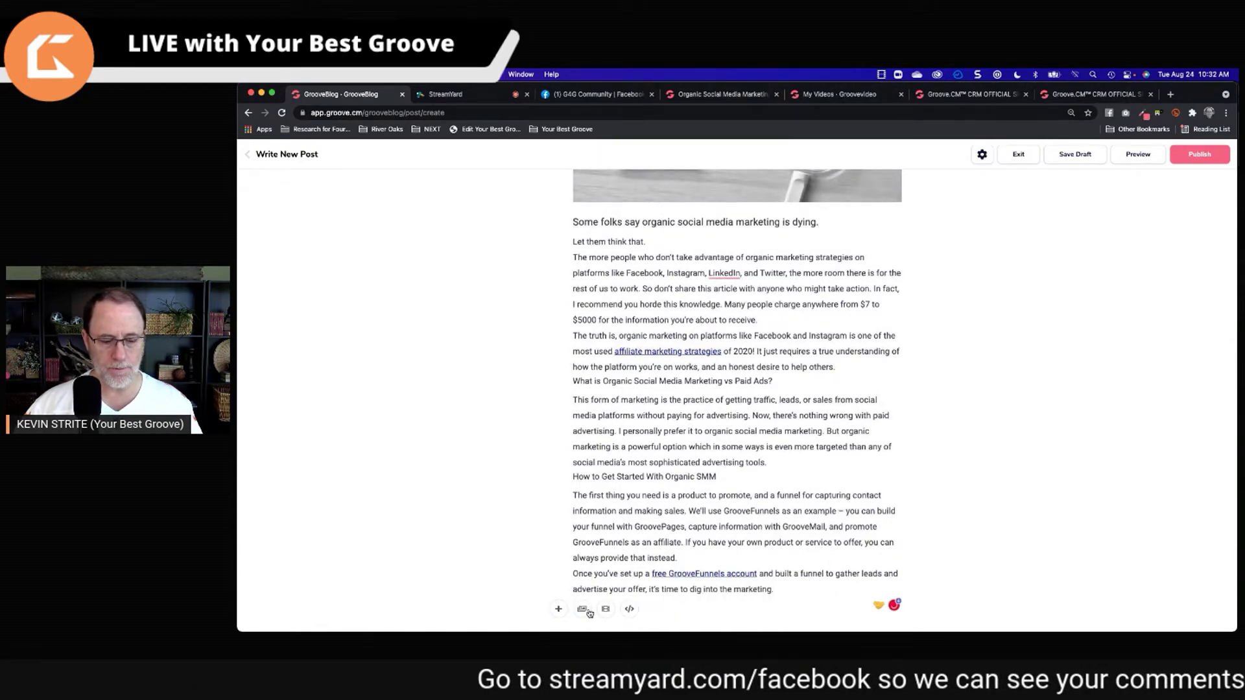
{"action": "left_click", "coordinate": [585, 610]}
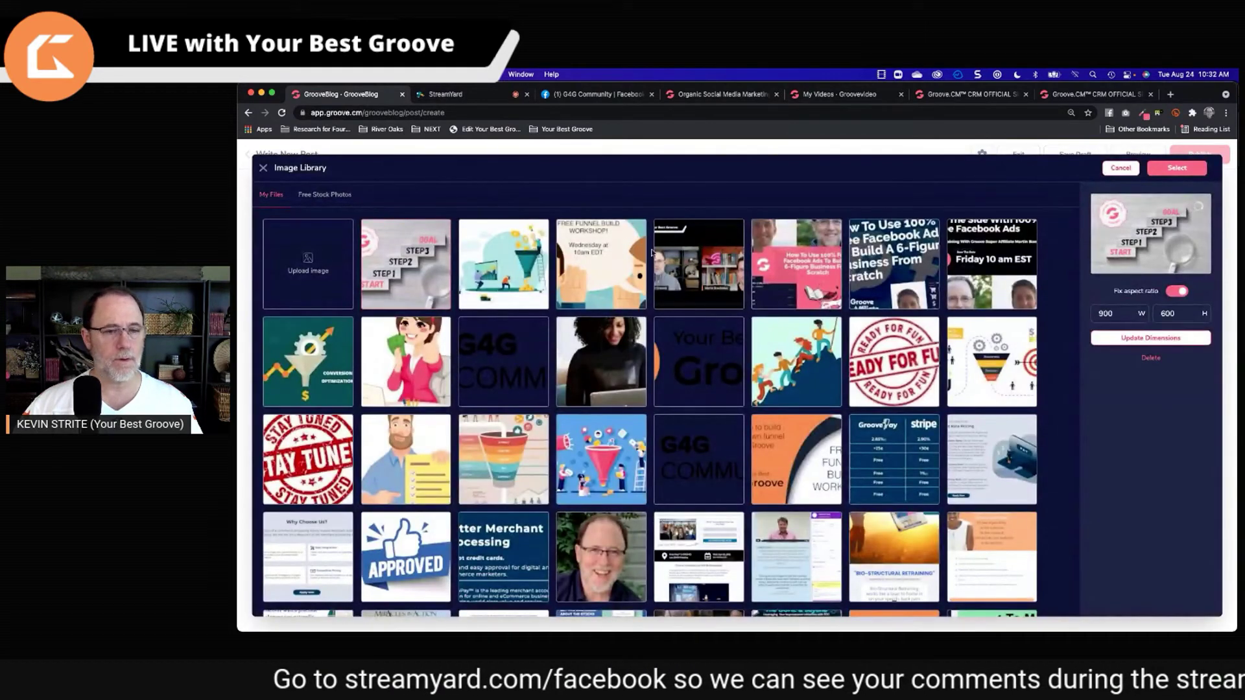
{"action": "left_click", "coordinate": [1121, 168]}
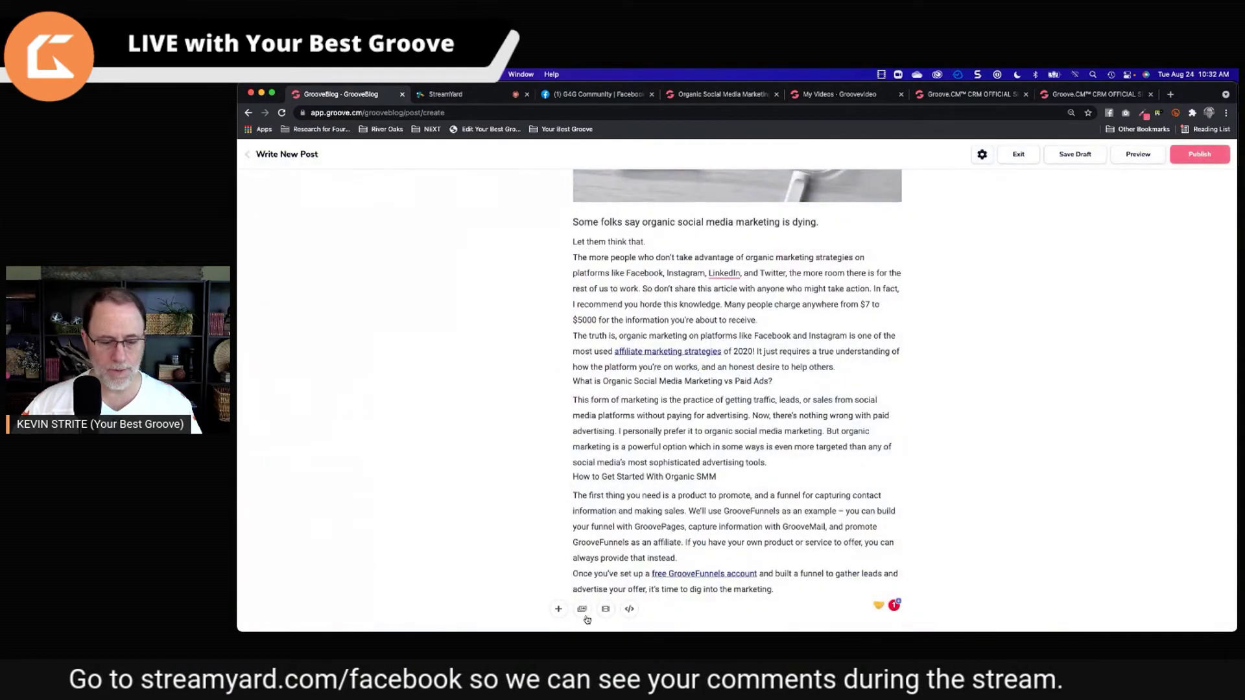
{"action": "left_click", "coordinate": [606, 609]}
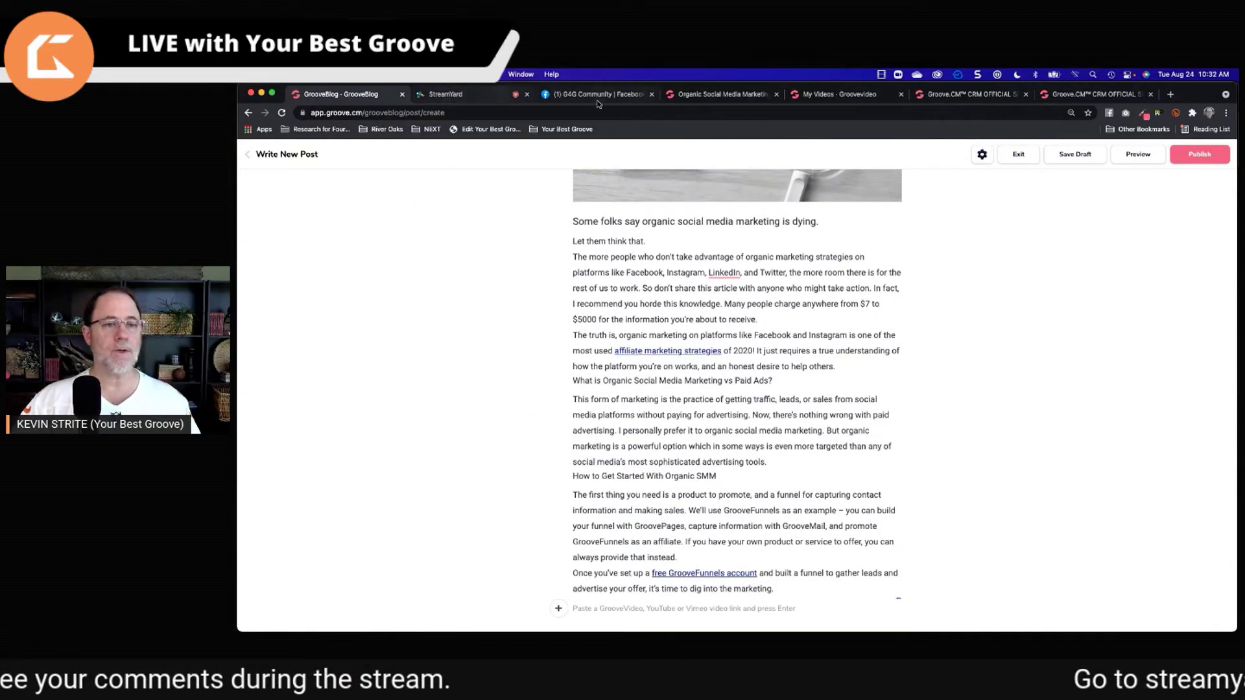
- Copy the Six Figures video's hosted page link from the GrooveVideo library and embed it at the end of the post
{"action": "left_click", "coordinate": [835, 96]}
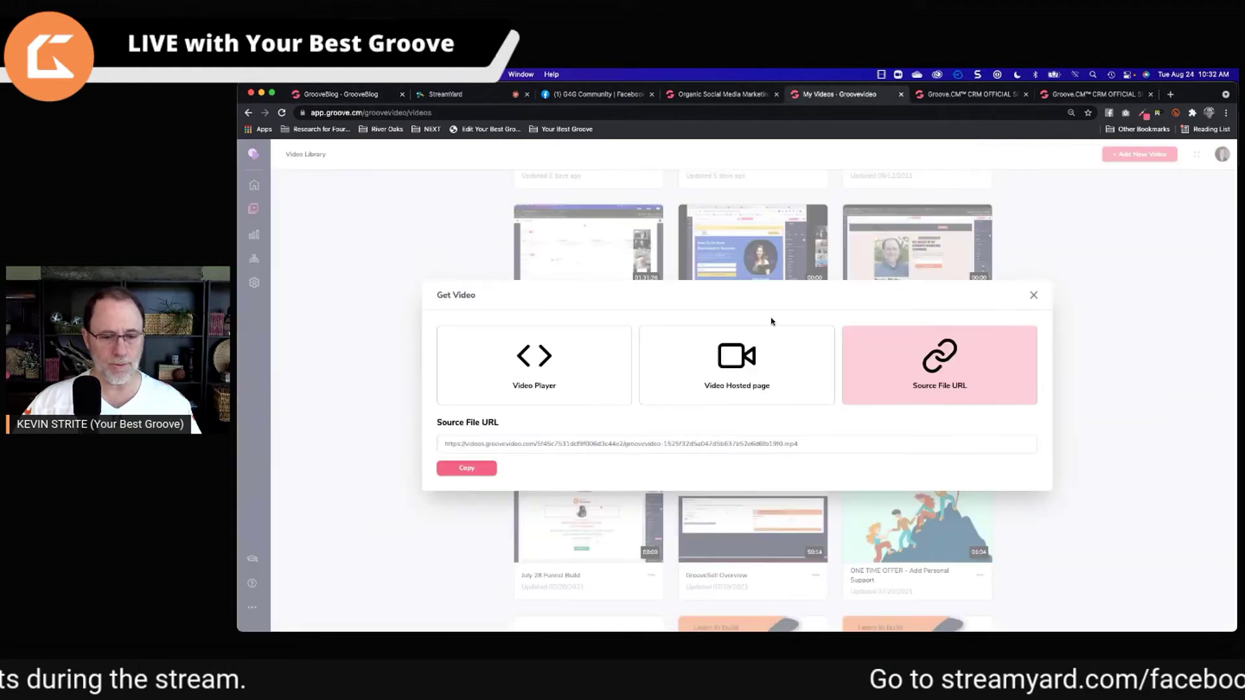
{"action": "left_click", "coordinate": [744, 369]}
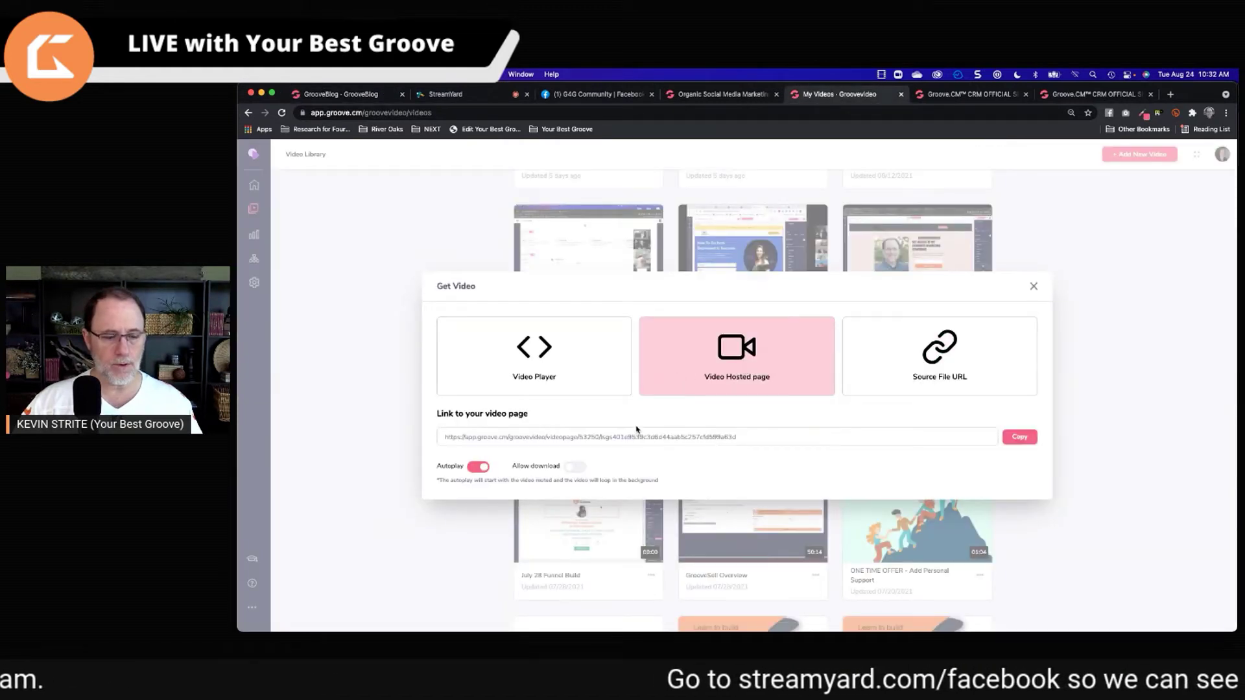
{"action": "left_click", "coordinate": [1019, 437]}
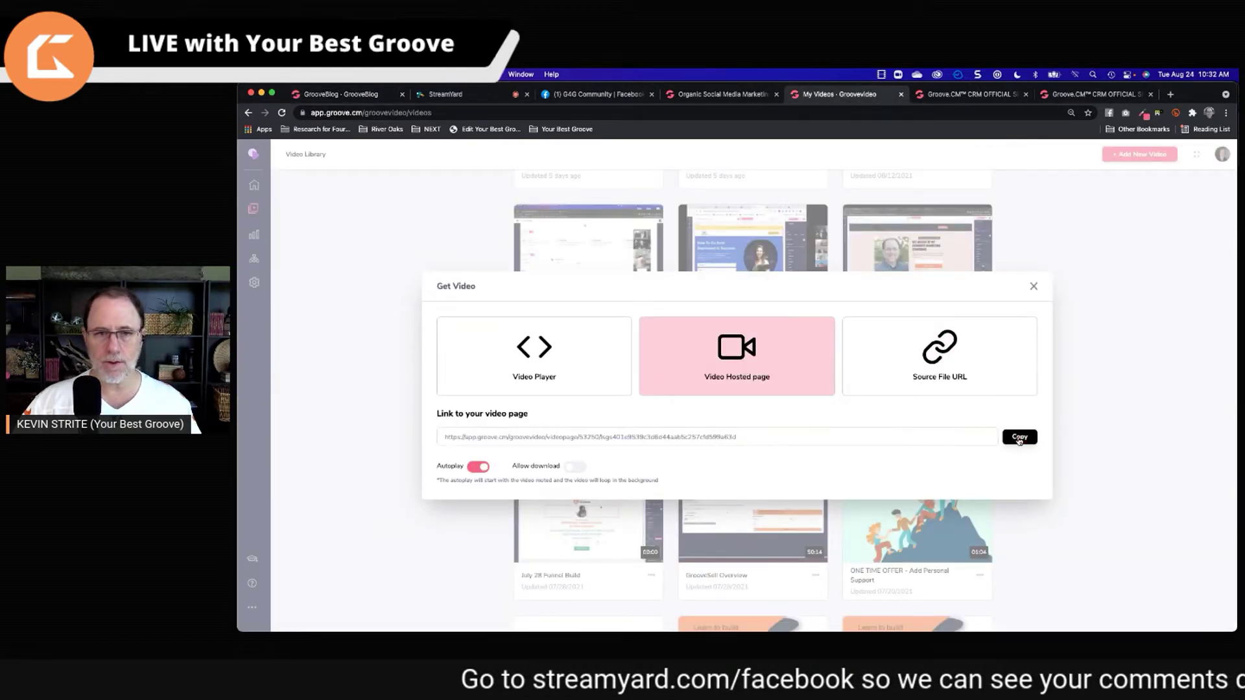
{"action": "left_click", "coordinate": [347, 92]}
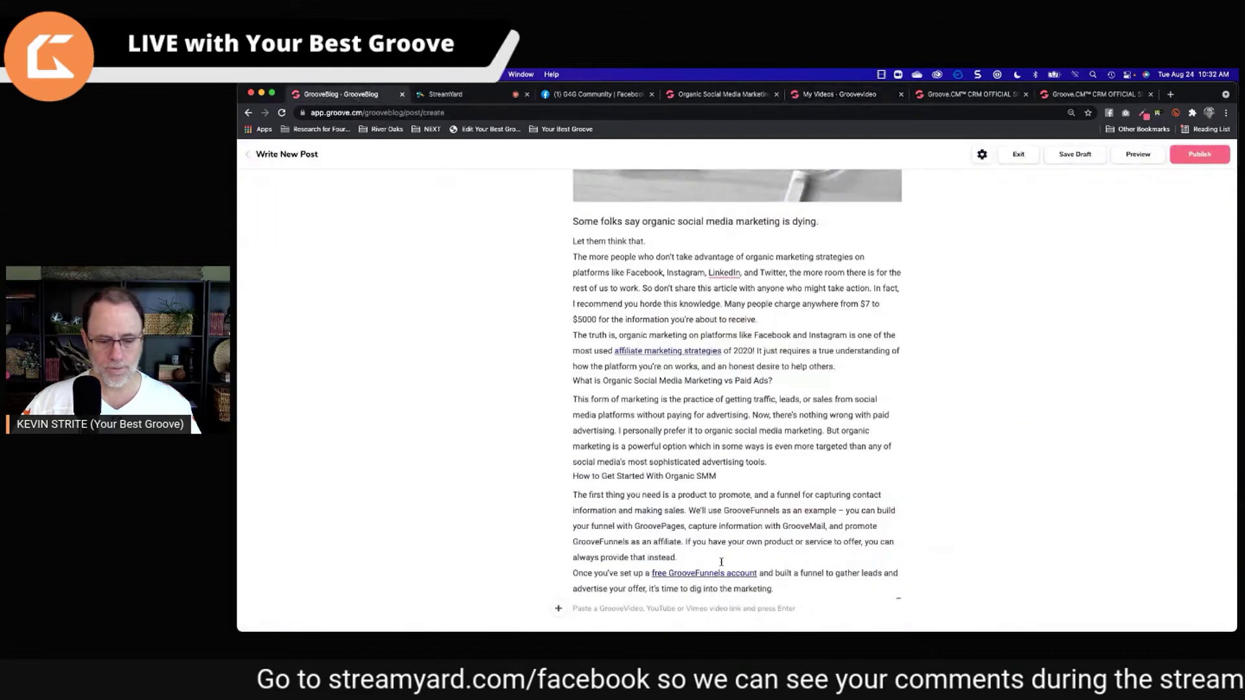
{"action": "left_click", "coordinate": [667, 610]}
{"action": "key", "text": "super+v"}
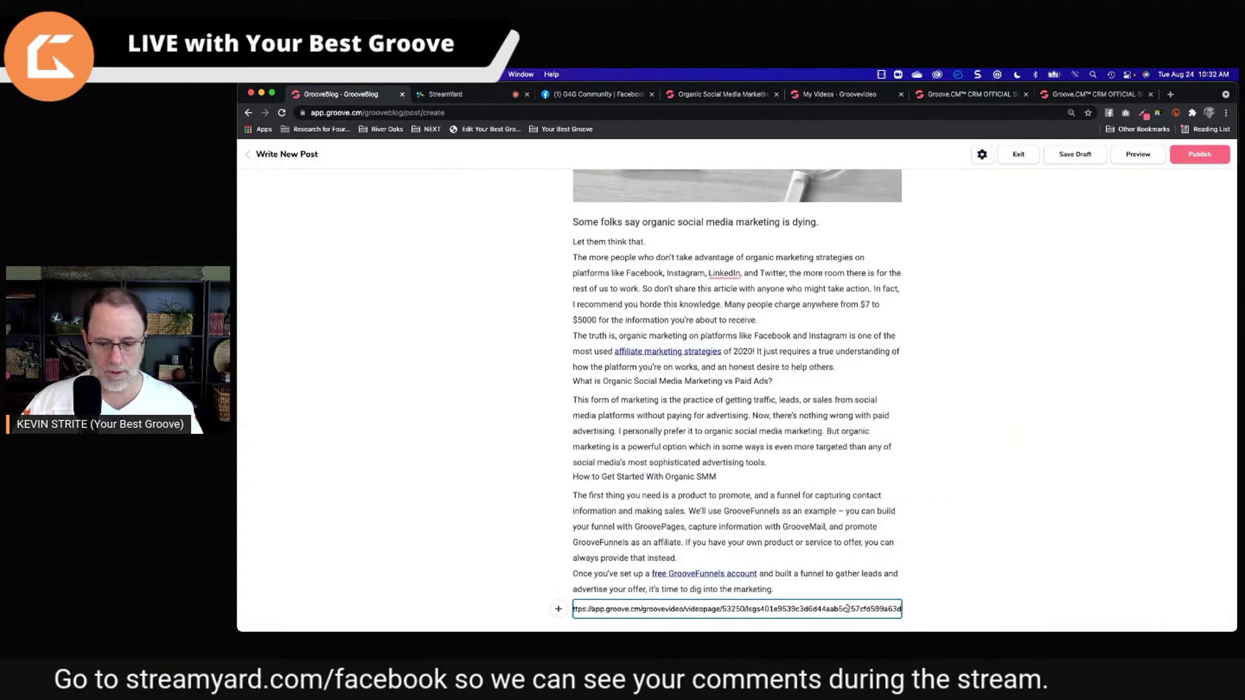
{"action": "scroll", "coordinate": [753, 589], "scroll_direction": "down", "scroll_amount": 3}
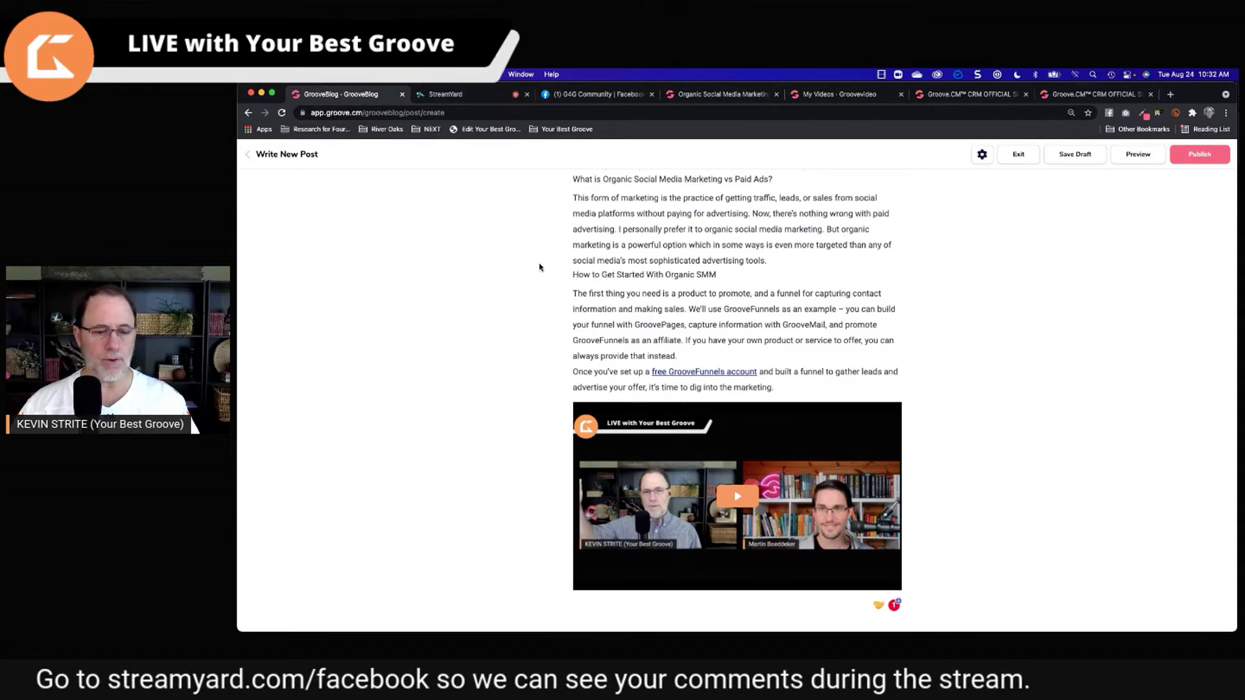
{"action": "scroll", "coordinate": [626, 255], "scroll_direction": "up", "scroll_amount": 5}
{"action": "scroll", "coordinate": [649, 267], "scroll_direction": "down", "scroll_amount": 5}
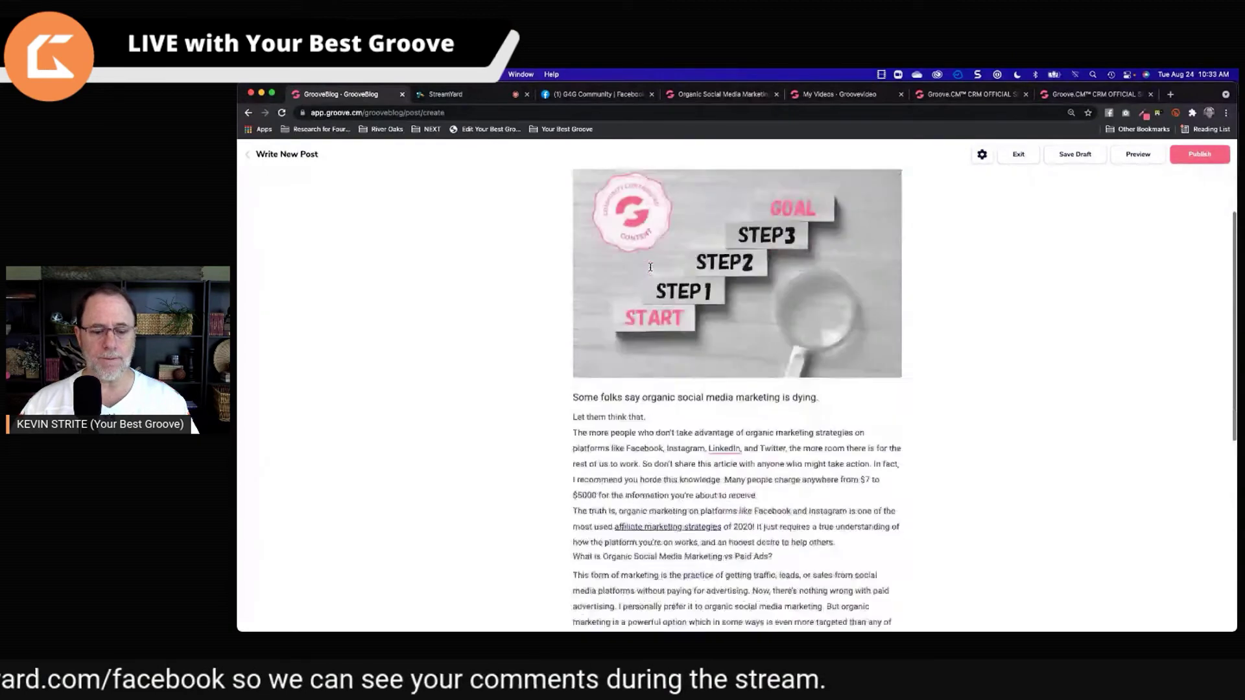
{"action": "scroll", "coordinate": [649, 267], "scroll_direction": "up", "scroll_amount": 5}
{"action": "scroll", "coordinate": [650, 266], "scroll_direction": "down", "scroll_amount": 5}
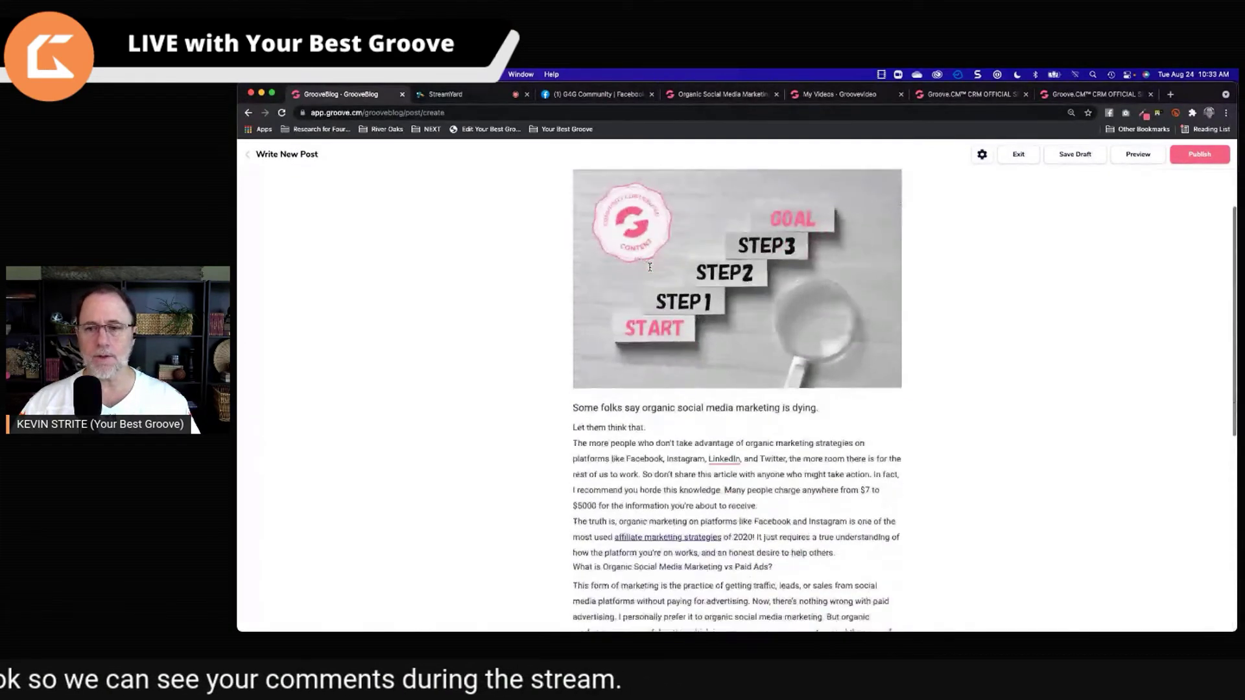
{"action": "scroll", "coordinate": [649, 266], "scroll_direction": "up", "scroll_amount": 5}
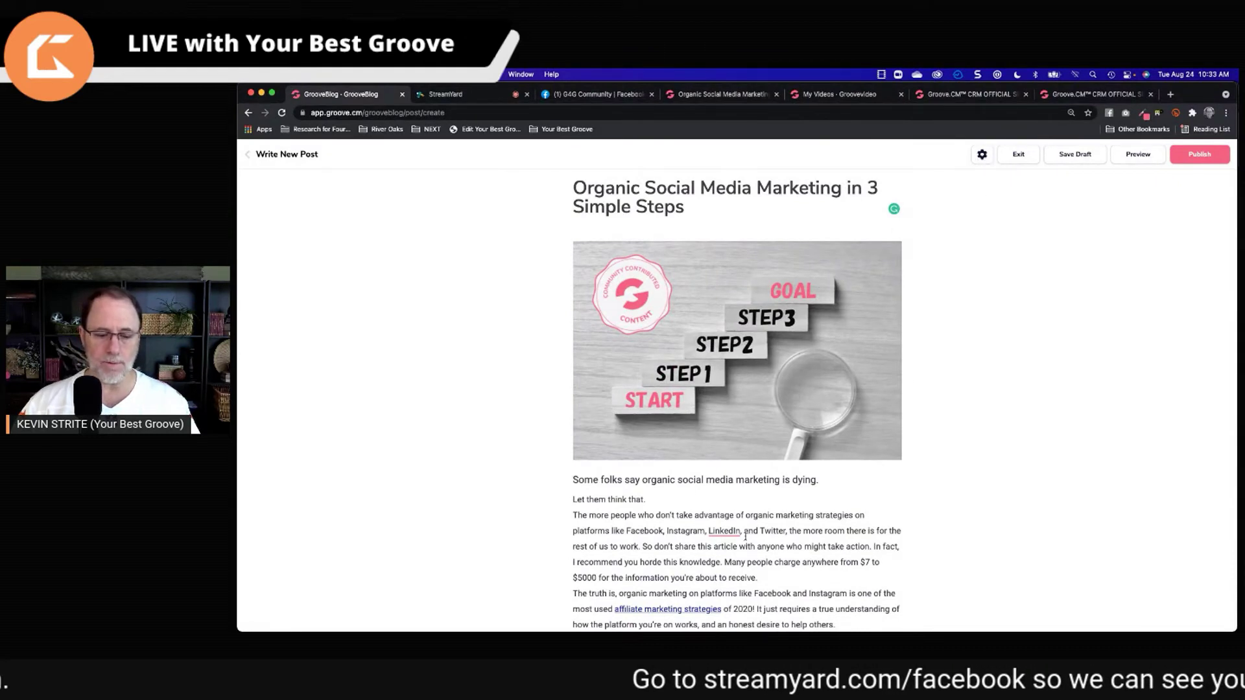
- Open the post settings and set the START to GOAL steps picture from the image library as the featured image
{"action": "left_click", "coordinate": [982, 156]}
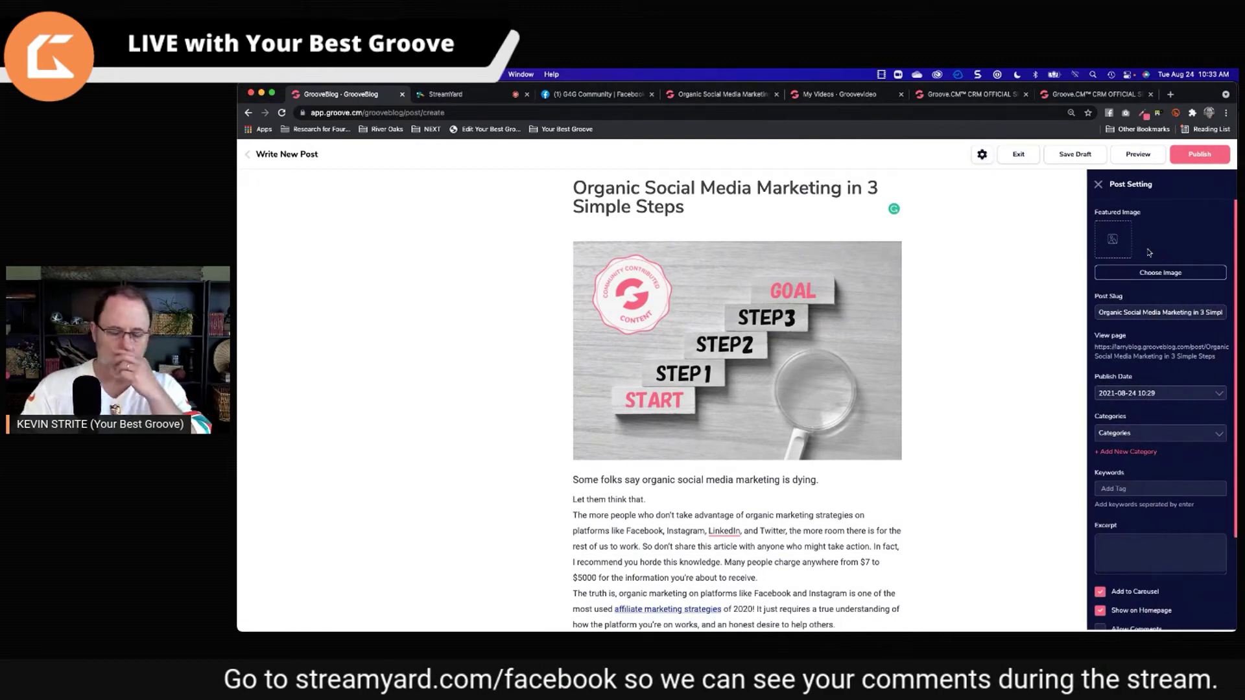
{"action": "left_click", "coordinate": [1159, 273]}
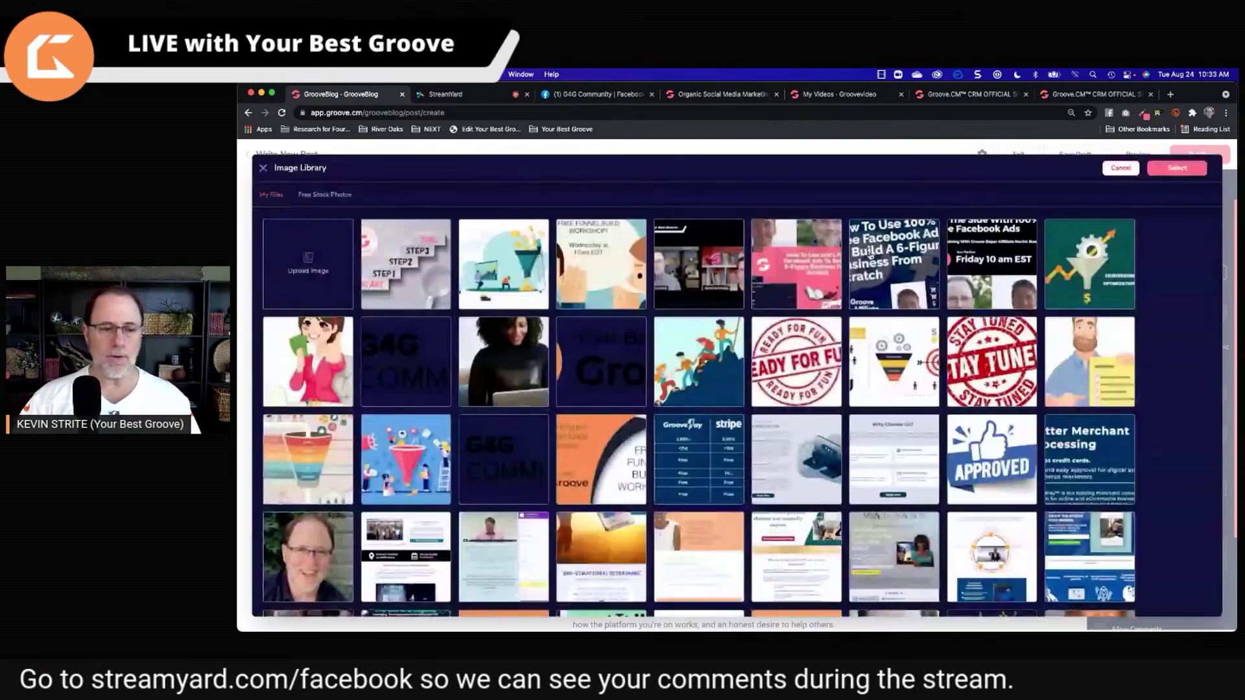
{"action": "left_click", "coordinate": [388, 263]}
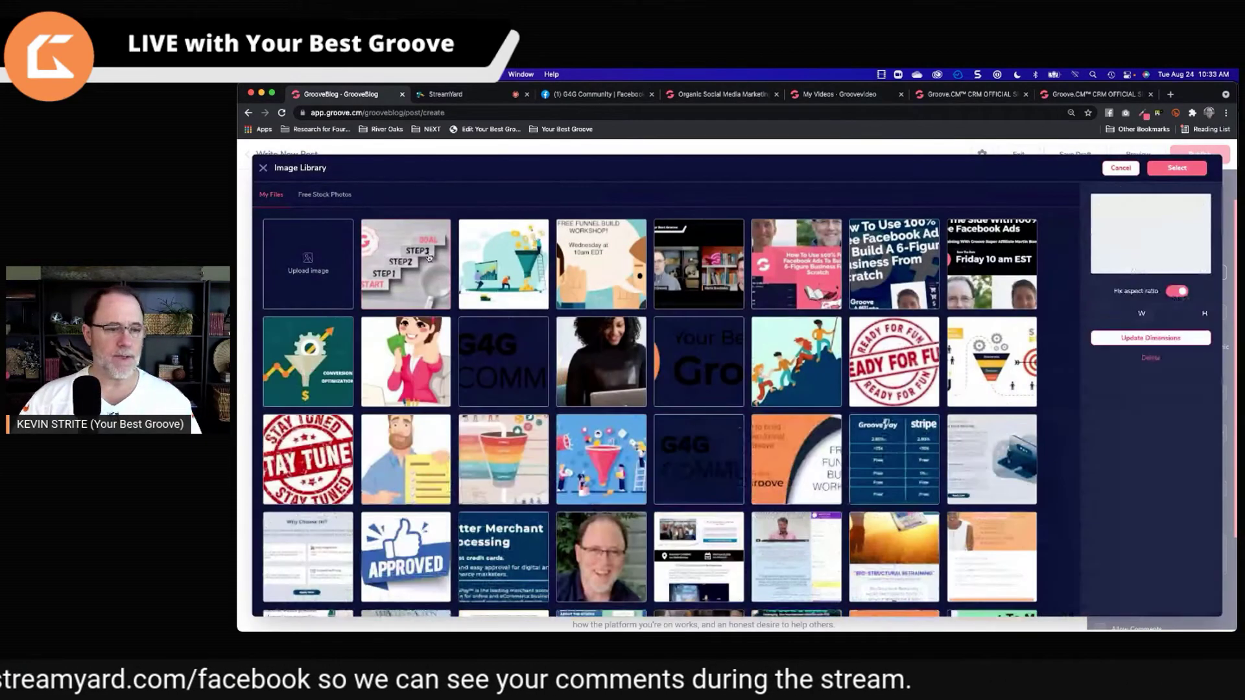
{"action": "left_click", "coordinate": [1175, 170]}
- Select the post slug and examine it together with the page URL
{"action": "scroll", "coordinate": [1152, 349], "scroll_direction": "down", "scroll_amount": 3}
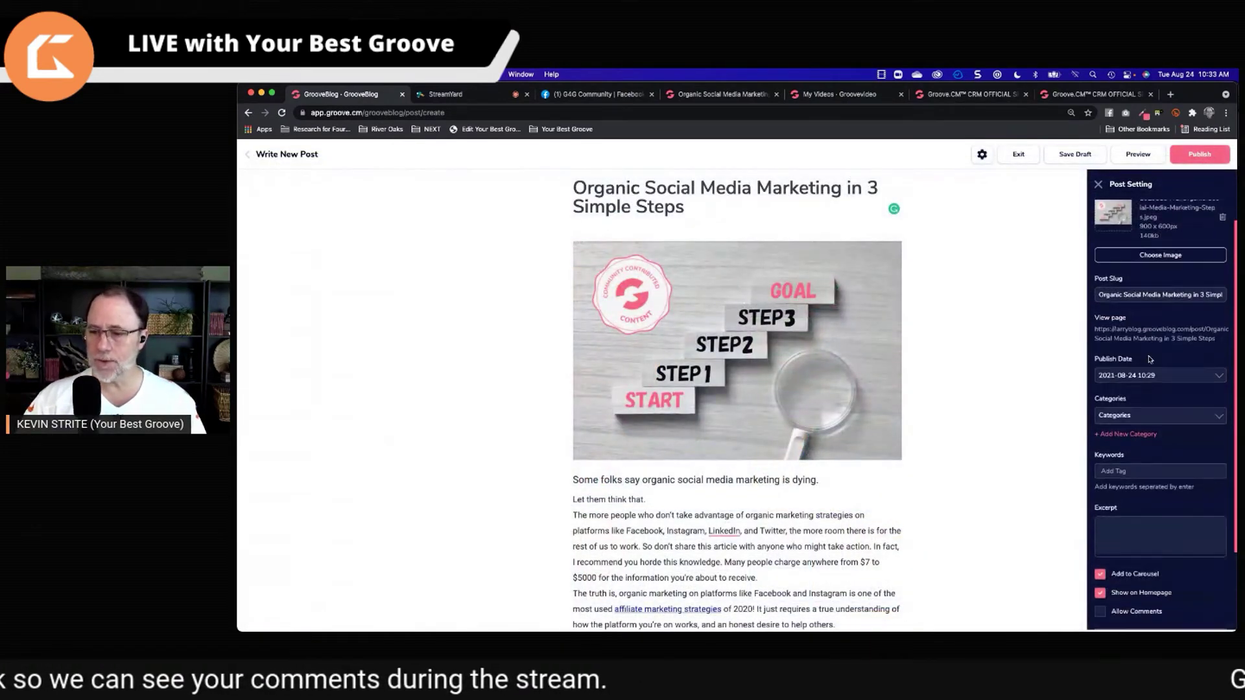
{"action": "triple_click", "coordinate": [1155, 252]}
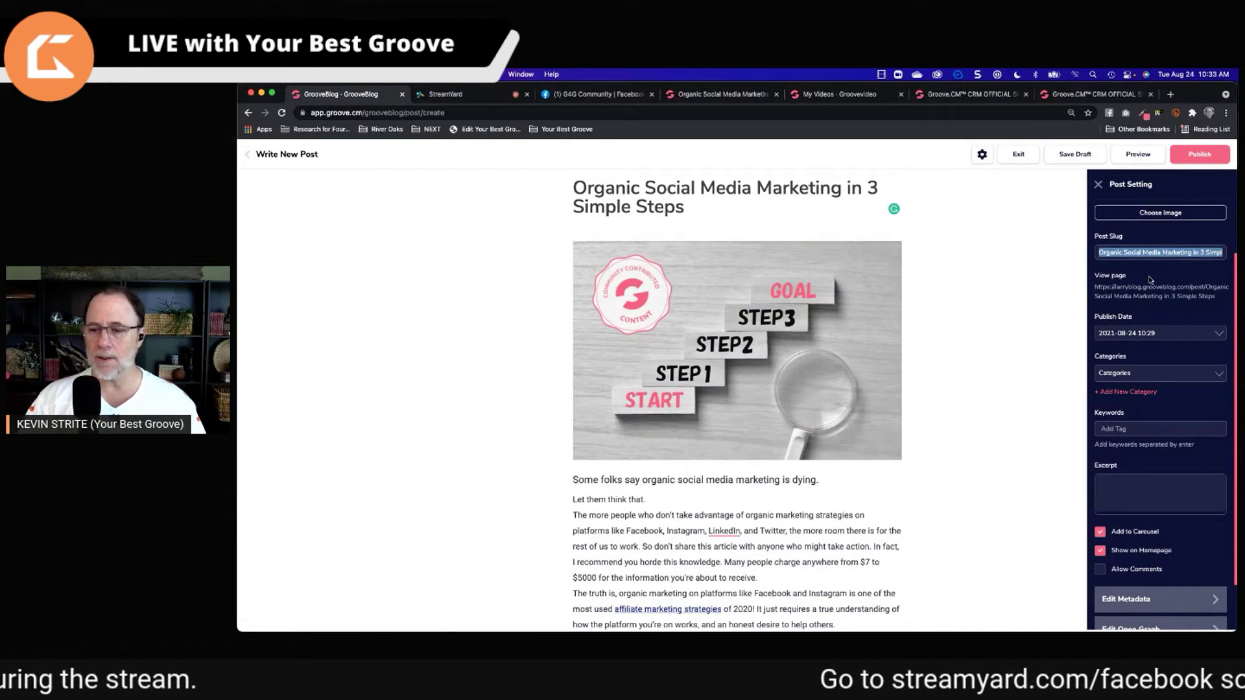
{"action": "scroll", "coordinate": [1147, 282], "scroll_direction": "down", "scroll_amount": 1}
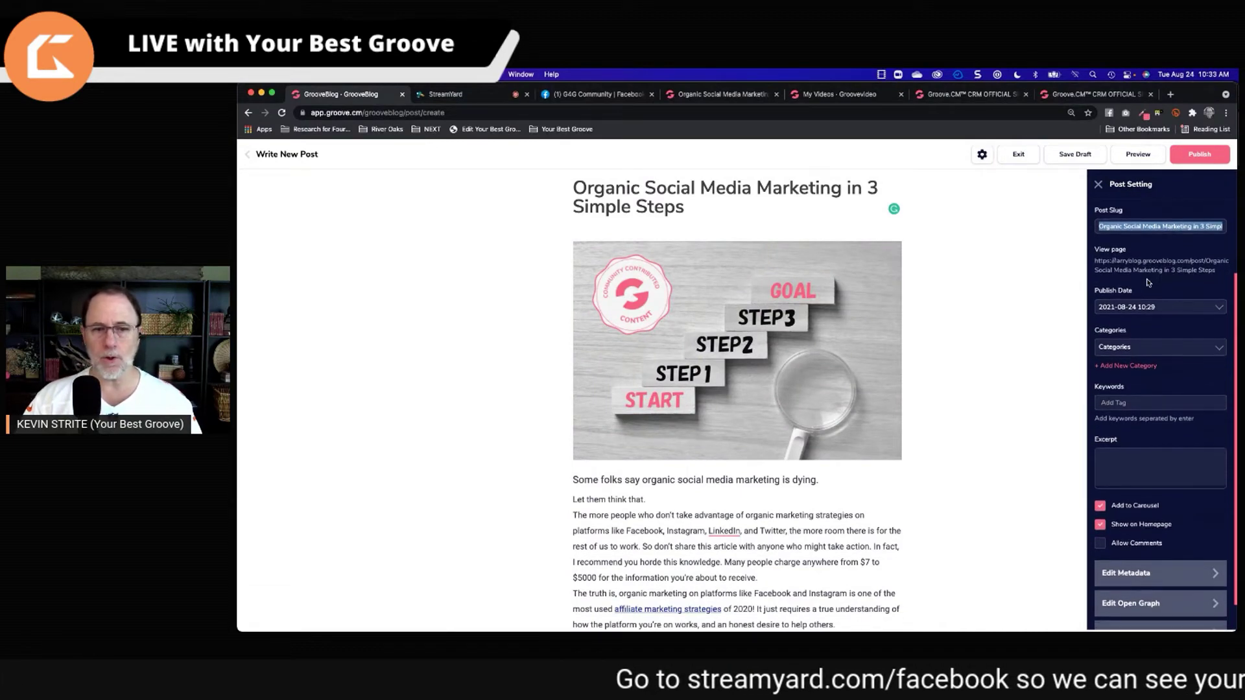
{"action": "scroll", "coordinate": [1148, 282], "scroll_direction": "down", "scroll_amount": 1}
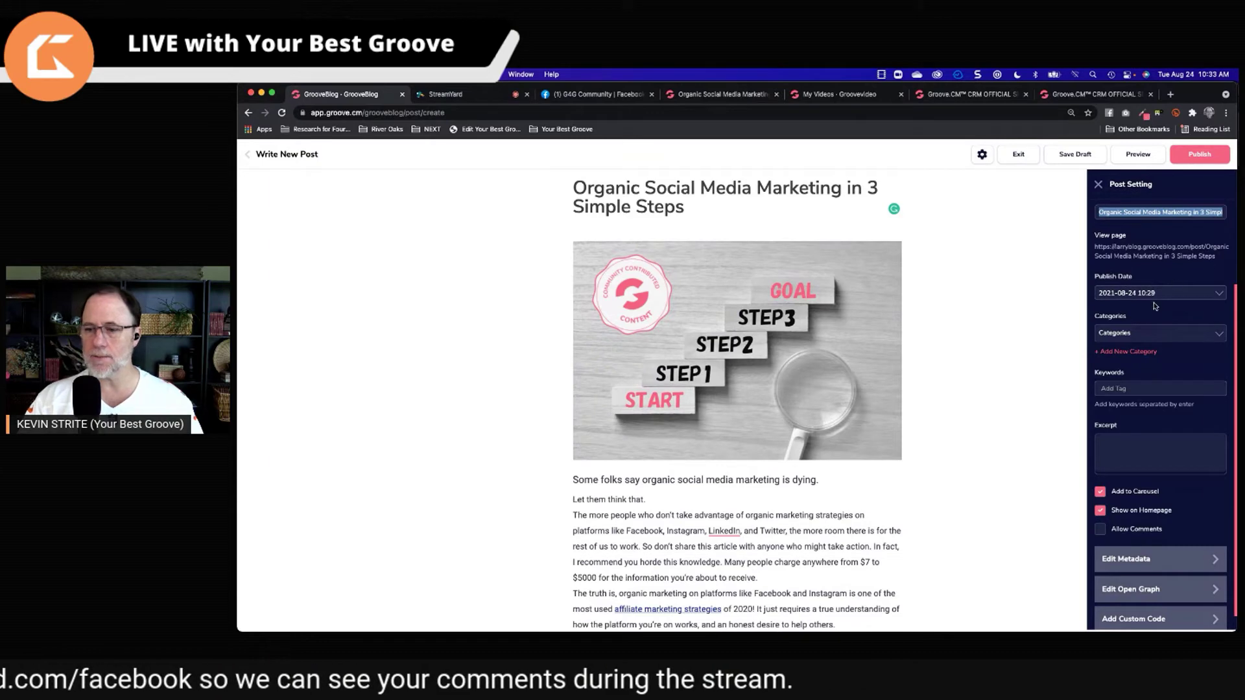
- Set the post's publish date to December 8, 2020 at 10:30
{"action": "scroll", "coordinate": [1154, 308], "scroll_direction": "down", "scroll_amount": 1}
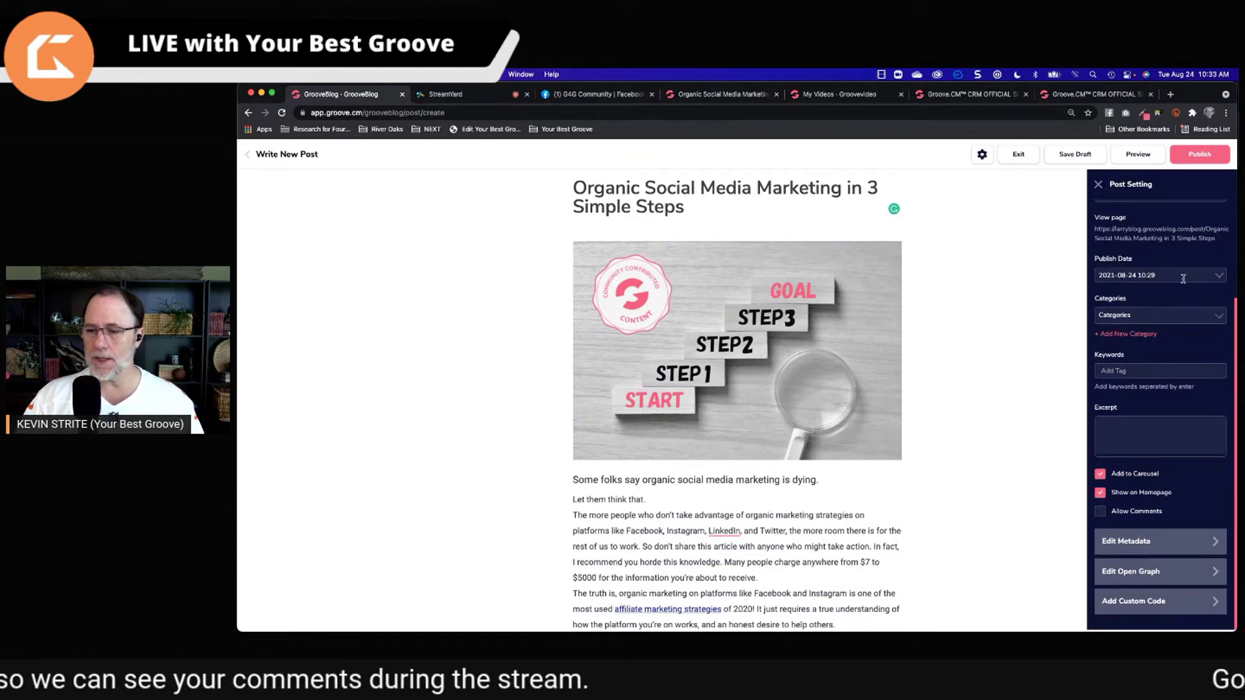
{"action": "left_click", "coordinate": [1221, 277]}
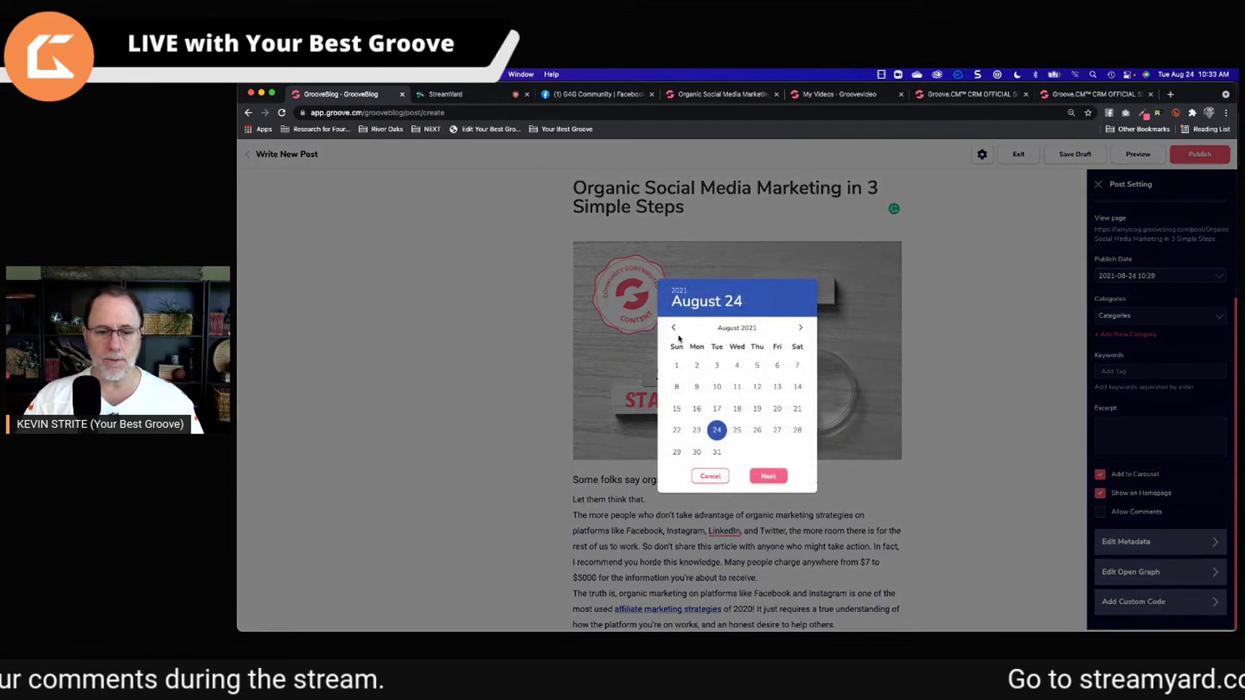
{"action": "triple_click", "coordinate": [676, 329]}
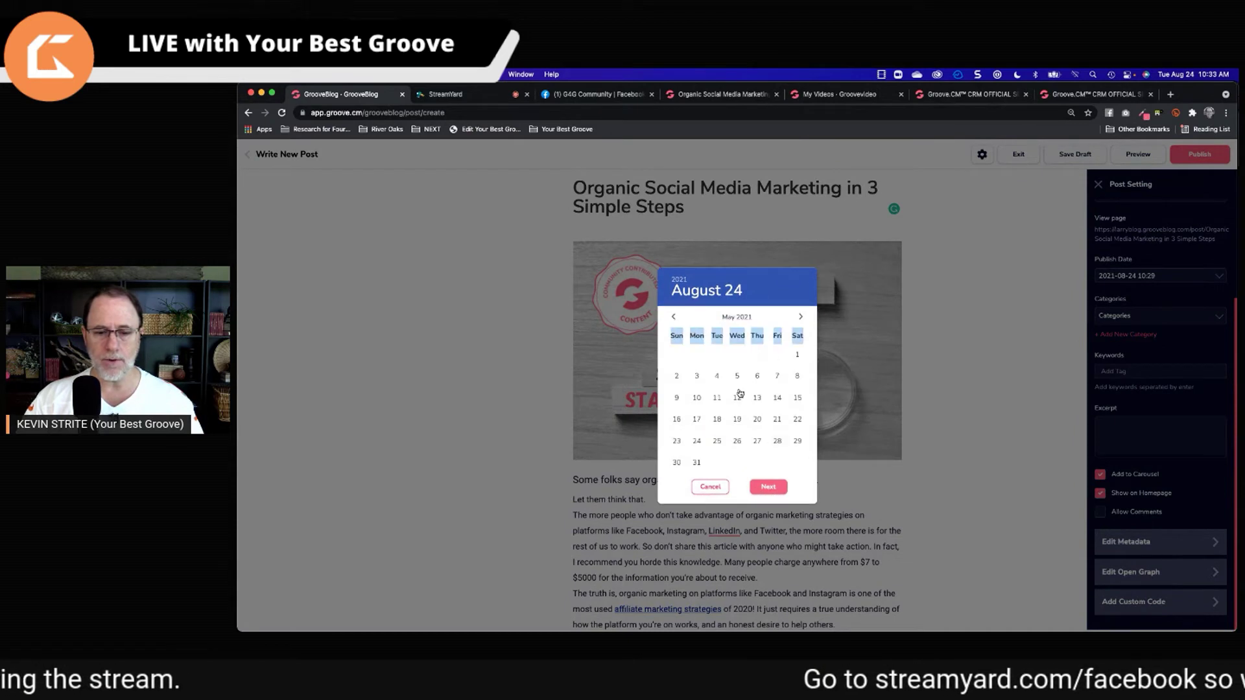
{"action": "left_click", "coordinate": [675, 317]}
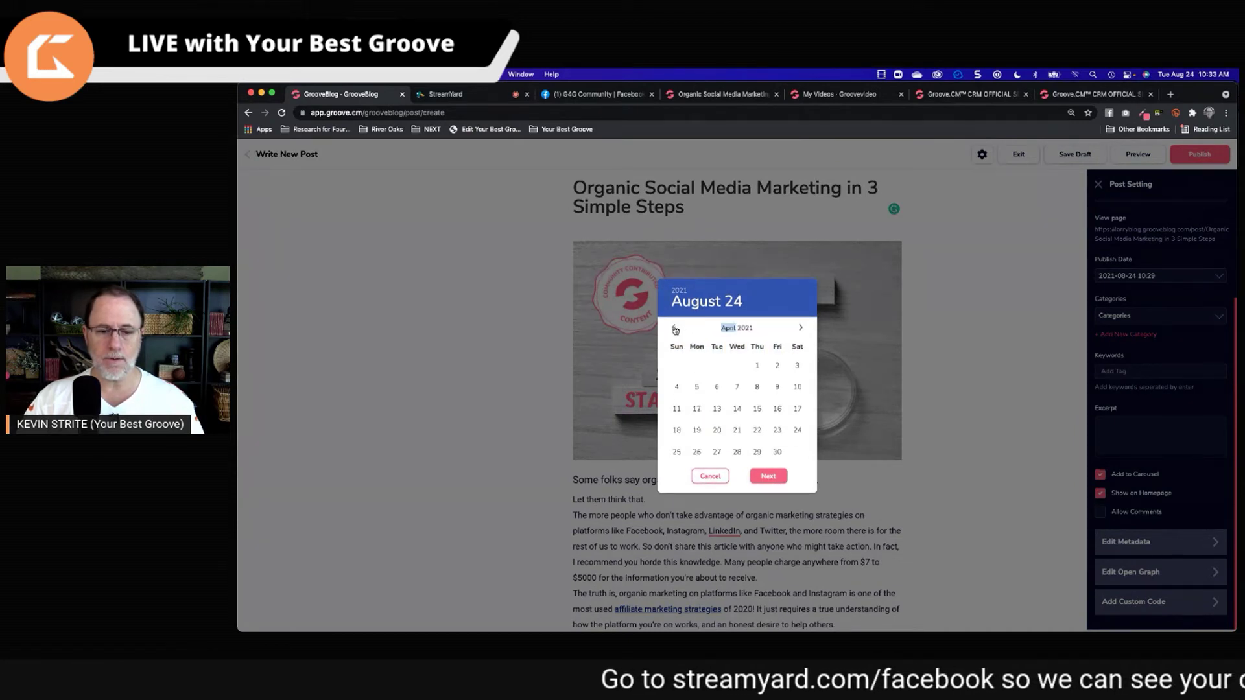
{"action": "left_click", "coordinate": [675, 328]}
{"action": "left_click", "coordinate": [674, 328]}
{"action": "double_click", "coordinate": [674, 328]}
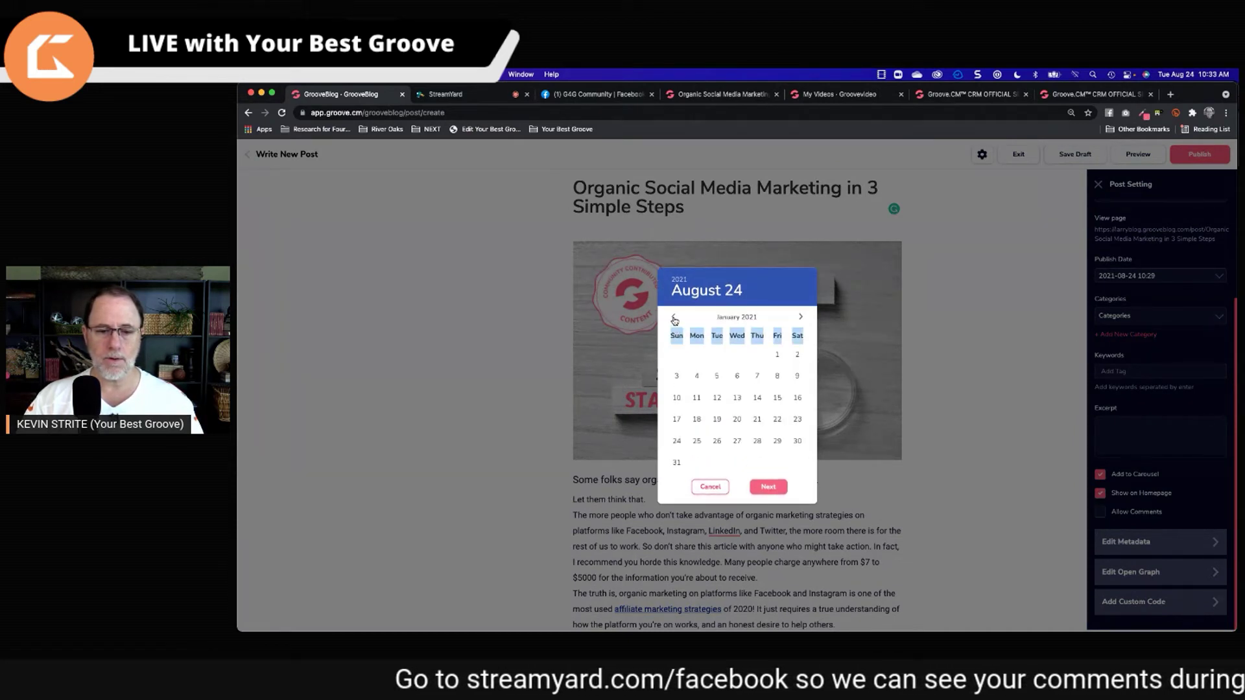
{"action": "left_click", "coordinate": [674, 328]}
{"action": "left_click", "coordinate": [716, 387]}
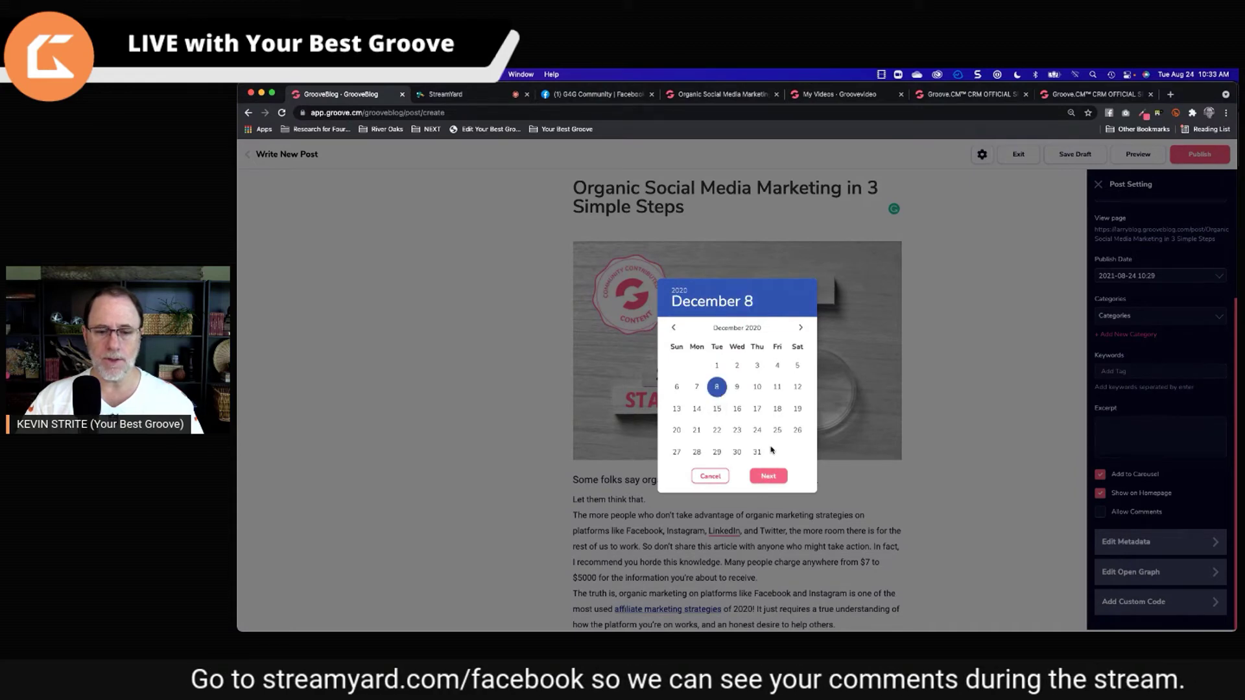
{"action": "left_click", "coordinate": [775, 476]}
{"action": "left_click", "coordinate": [777, 433]}
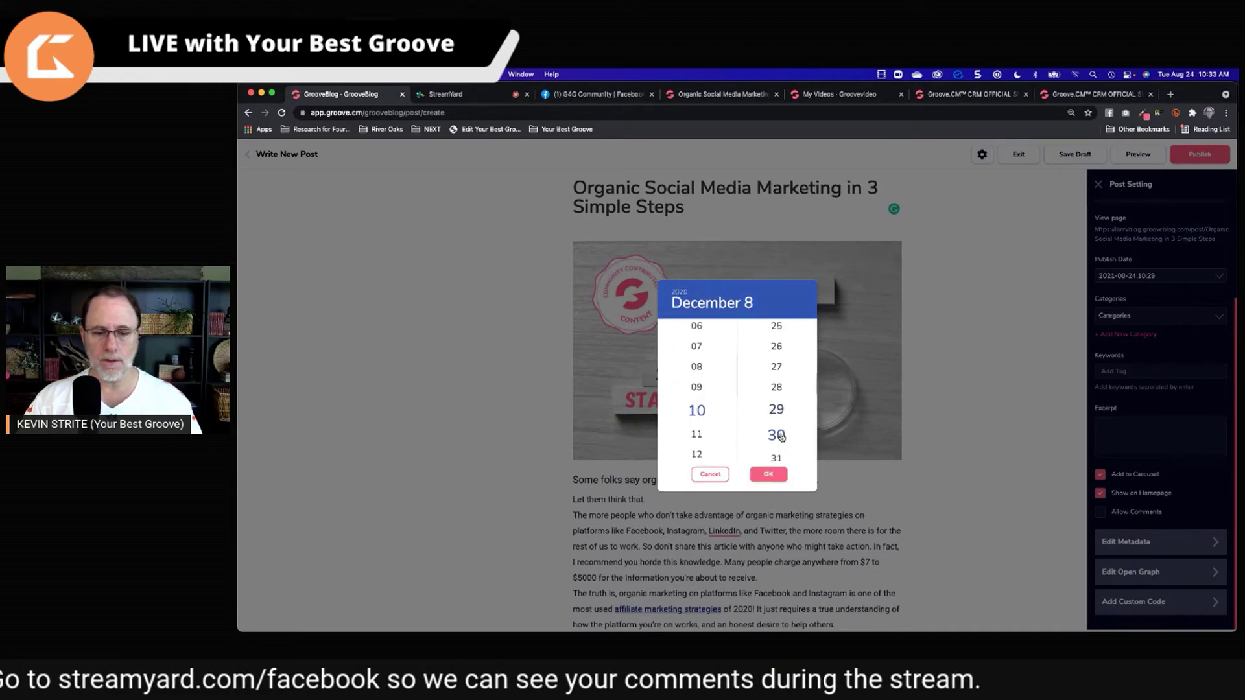
{"action": "left_click", "coordinate": [769, 474]}
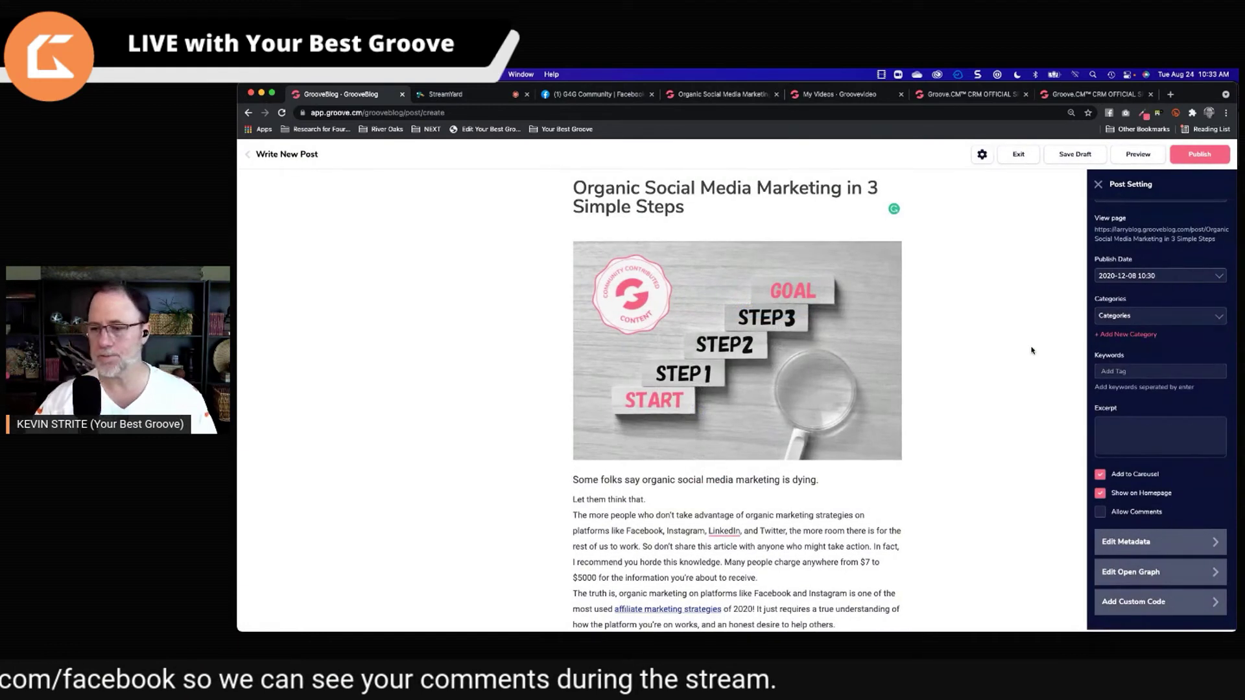
- Look through the available post categories and examine the keywords field
{"action": "left_click", "coordinate": [1209, 316]}
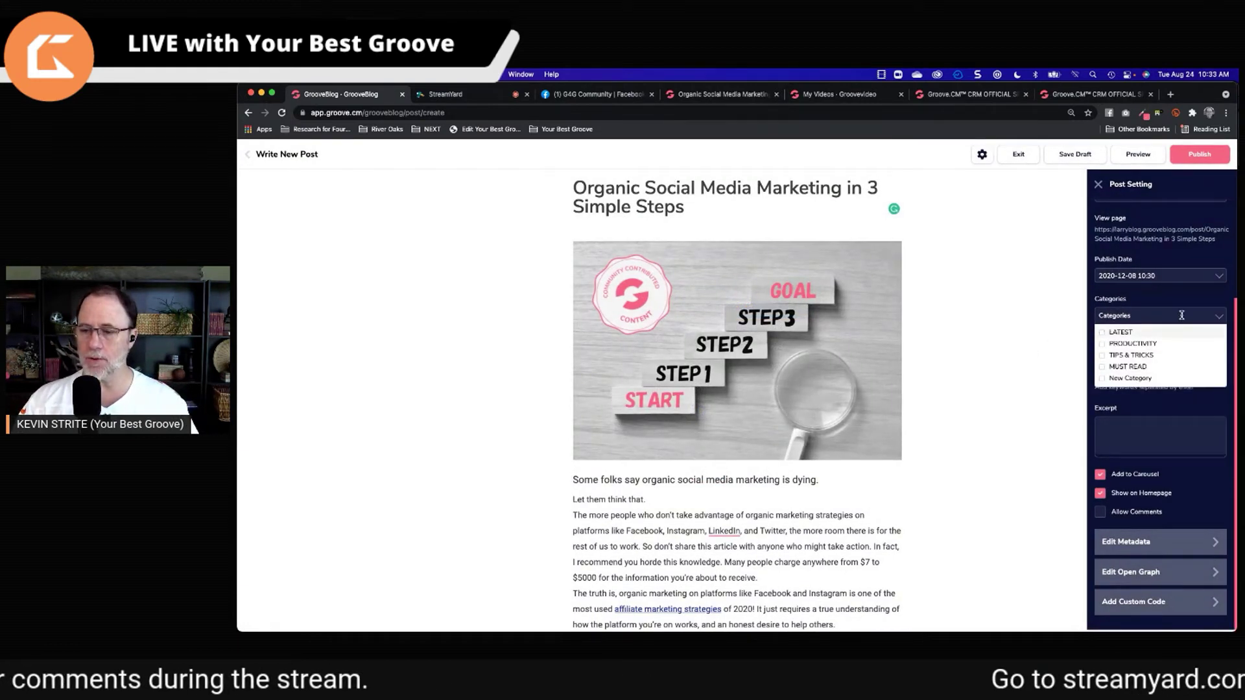
{"action": "left_click", "coordinate": [1218, 318]}
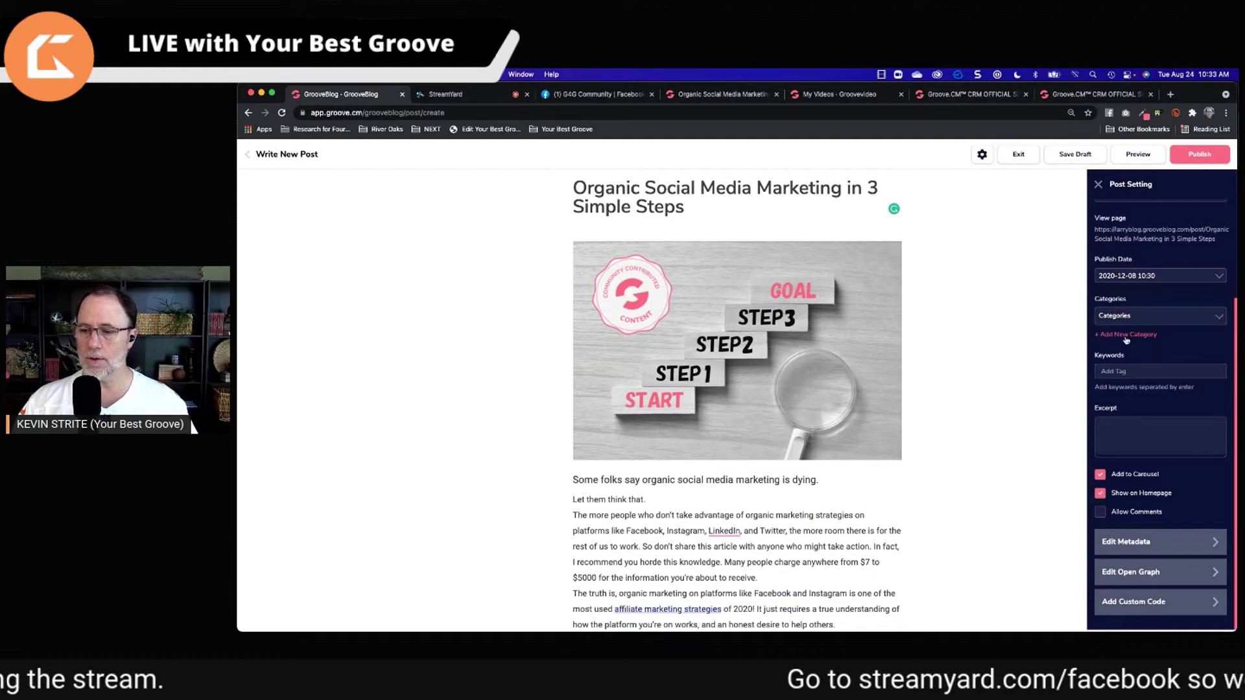
{"action": "left_click", "coordinate": [1131, 371]}
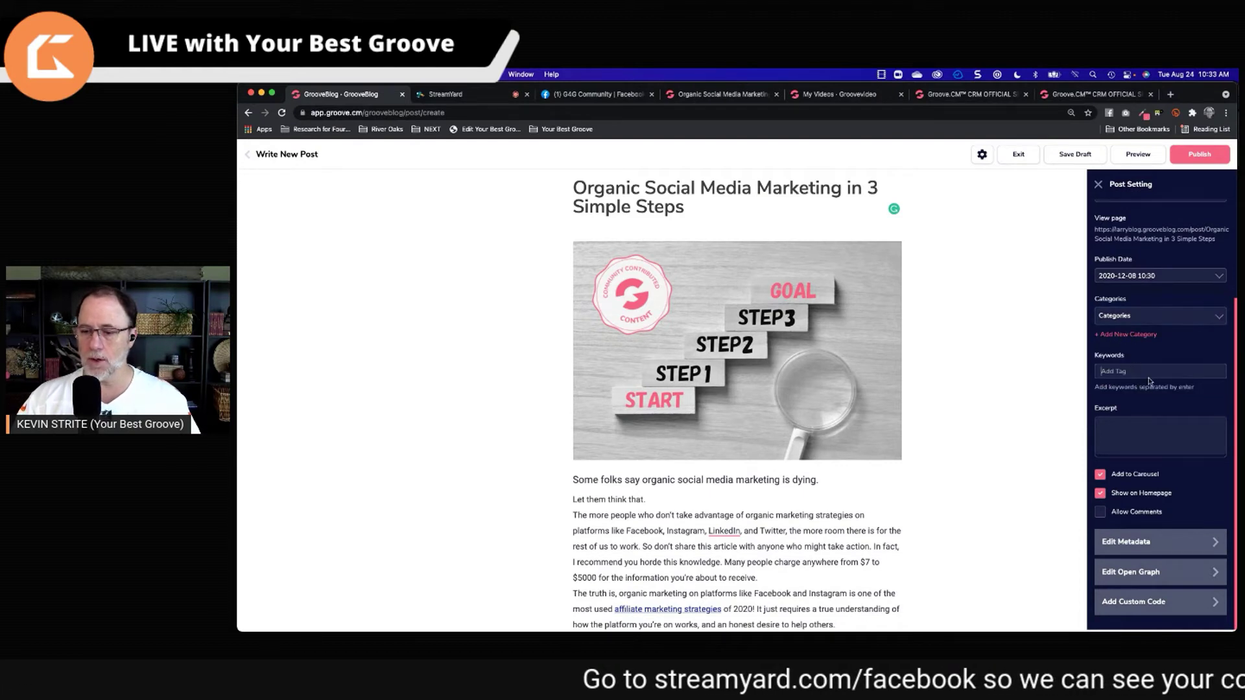
- Fill the post's excerpt with a copy of the paragraph that begins "This form of marketing is the practice of getting traffic"
{"action": "left_click", "coordinate": [1129, 425]}
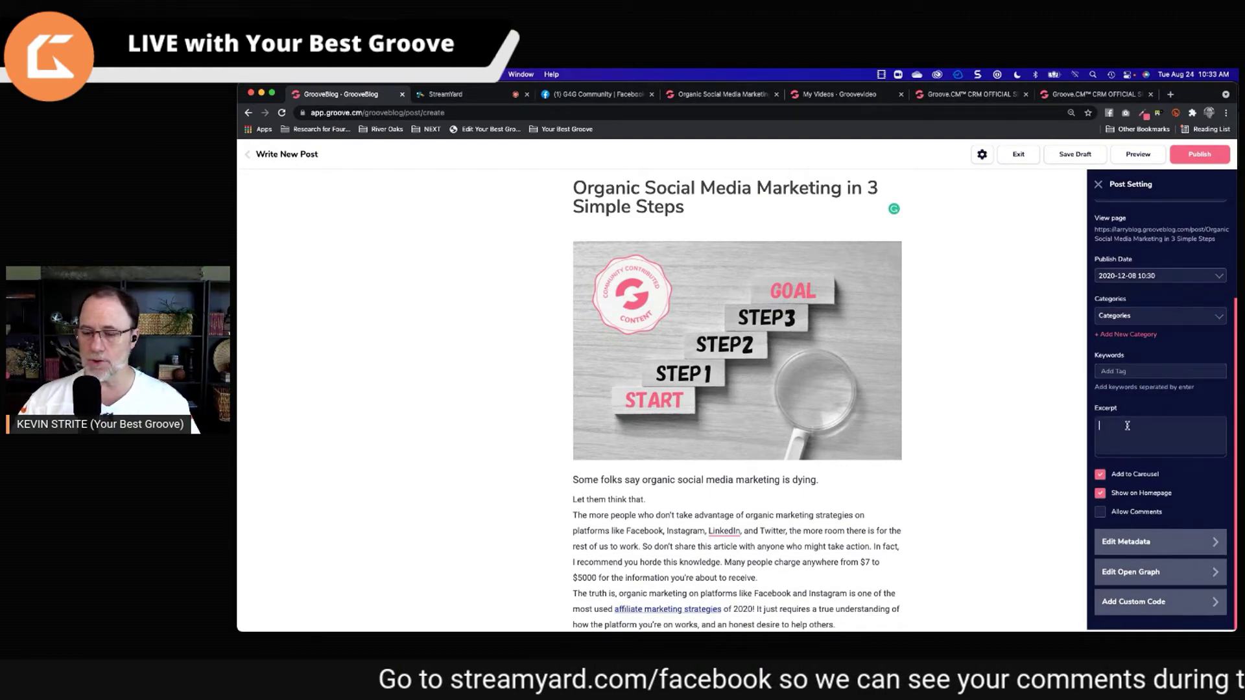
{"action": "scroll", "coordinate": [691, 504], "scroll_direction": "down", "scroll_amount": 3}
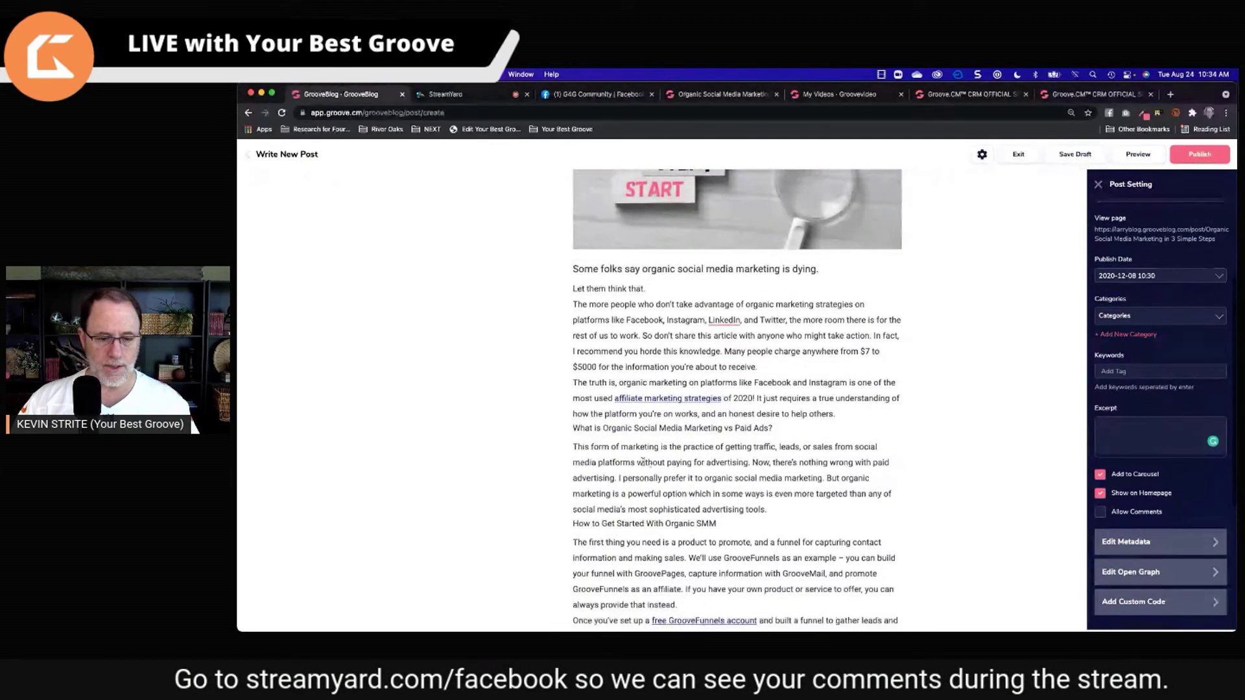
{"action": "triple_click", "coordinate": [645, 461]}
{"action": "key", "text": "super+c"}
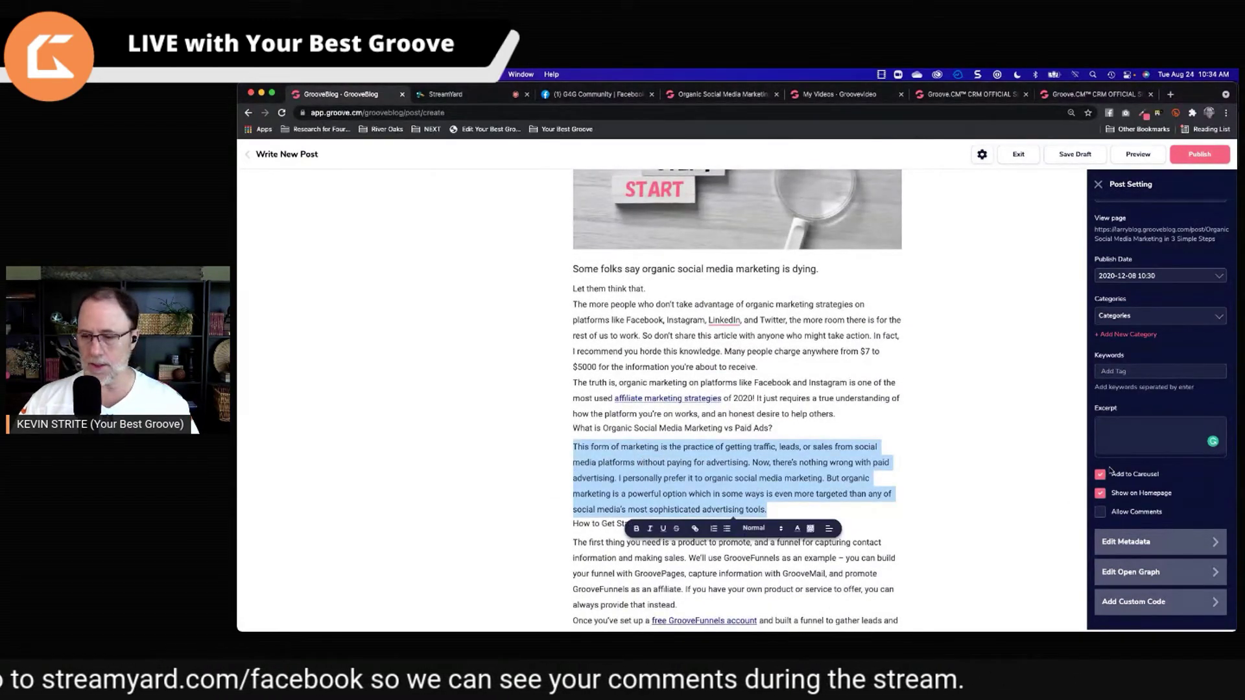
{"action": "left_click", "coordinate": [1134, 428]}
{"action": "key", "text": "super+v"}
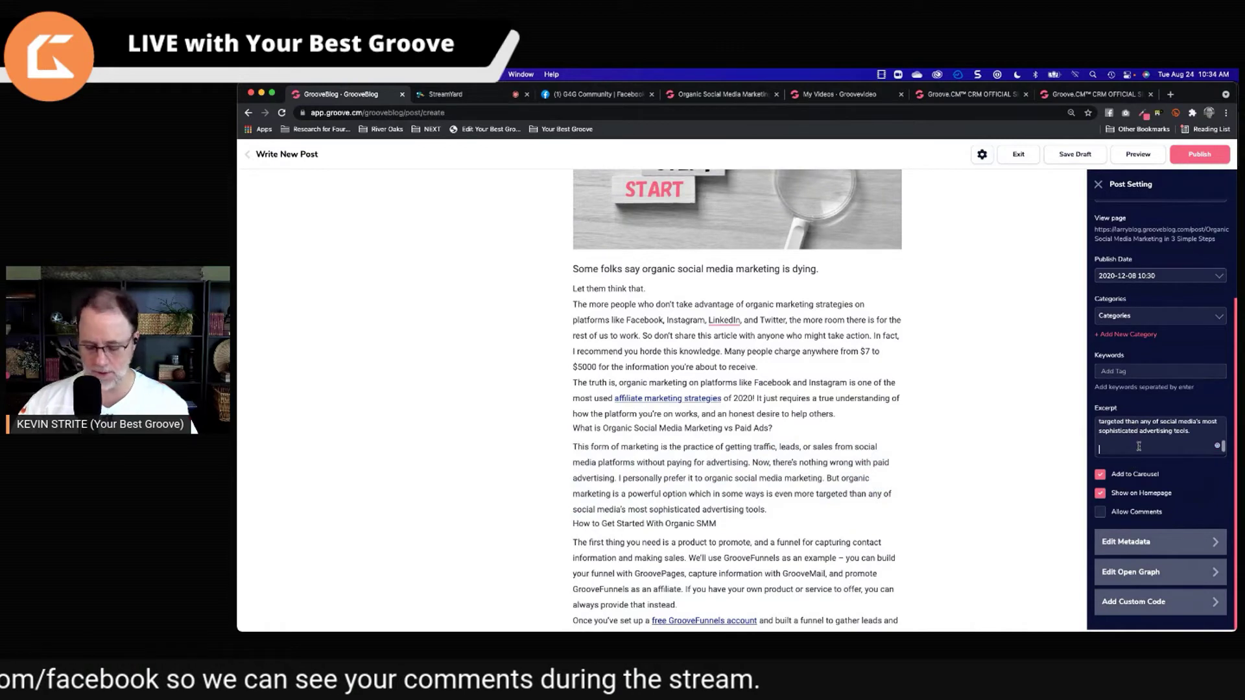
- Remove the blank line at the end of the excerpt, and switch Allow Comments on and back off
{"action": "key", "text": "BackSpace"}
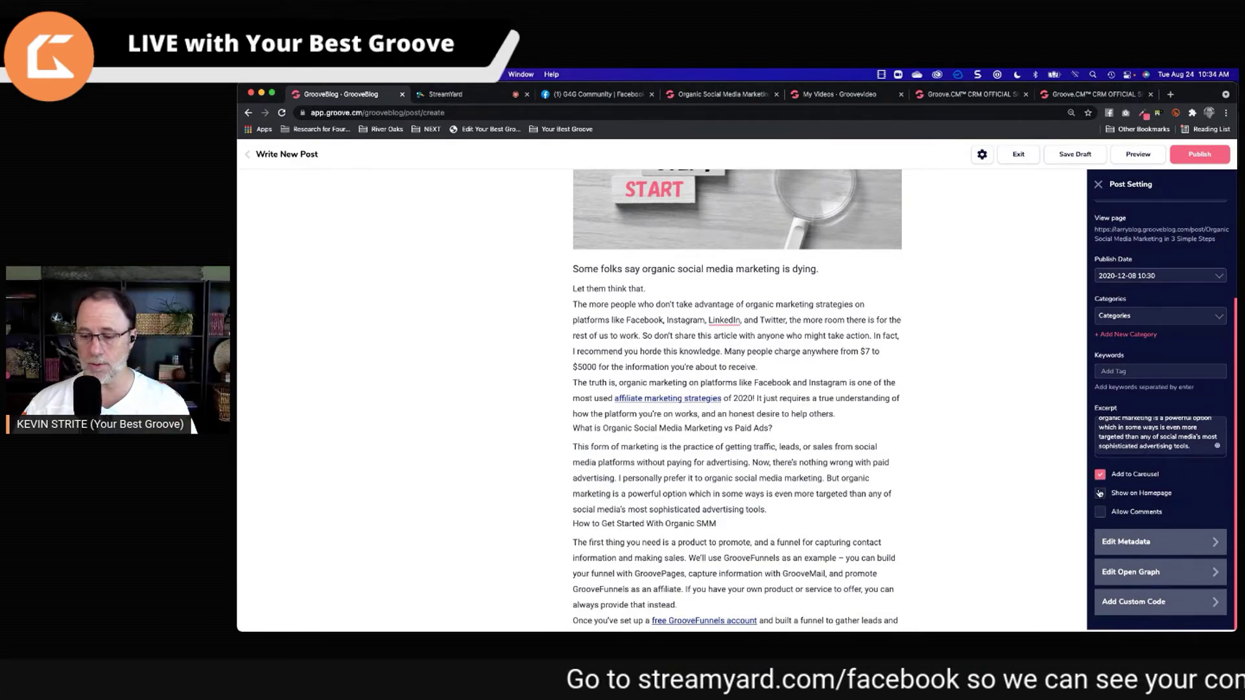
{"action": "left_click", "coordinate": [1101, 514]}
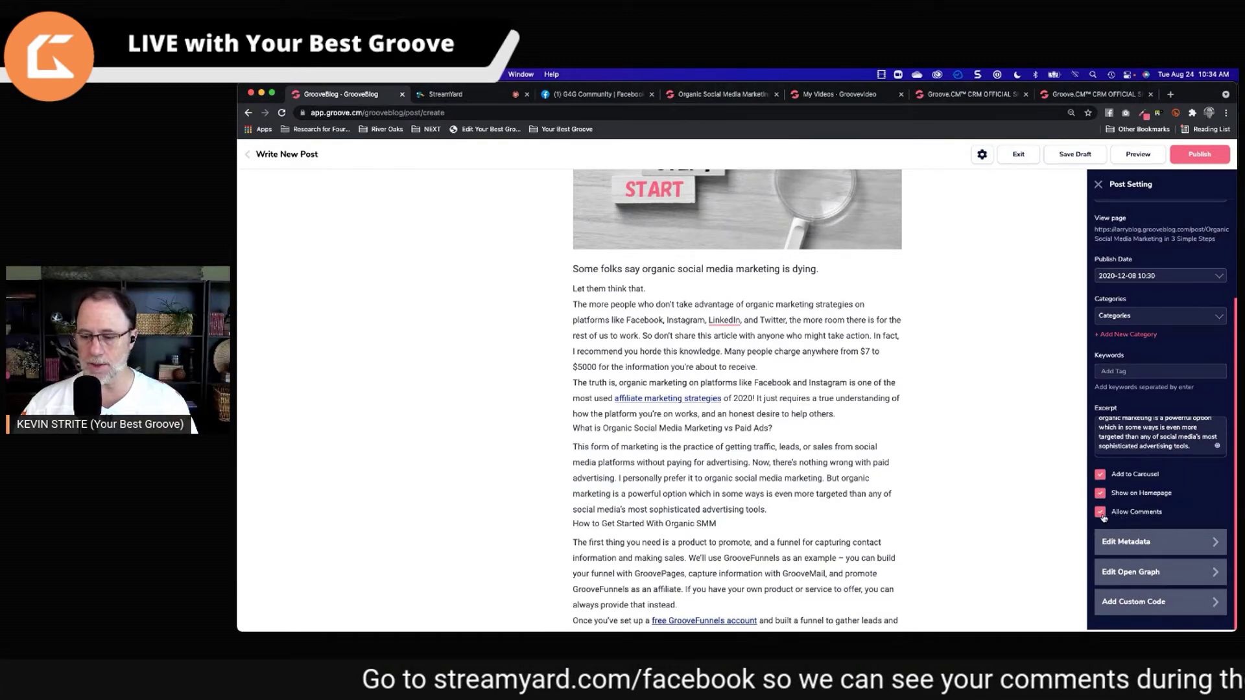
{"action": "left_click", "coordinate": [1101, 515]}
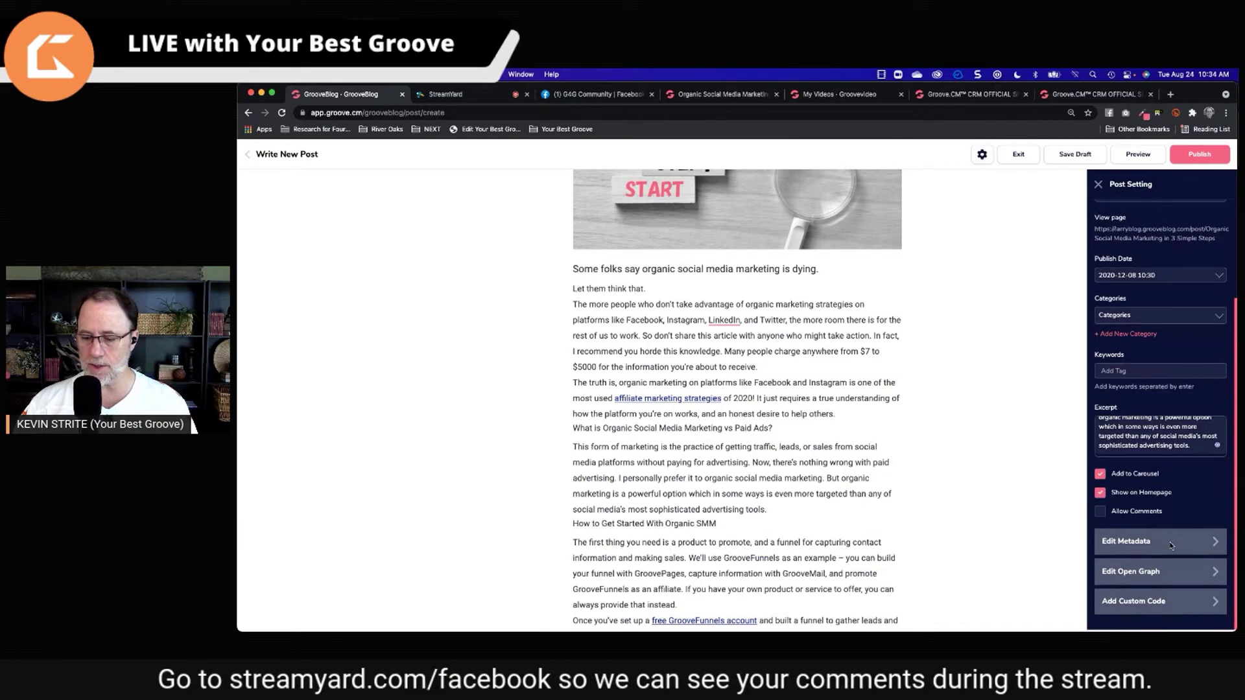
- Expand the post's metadata and Open Graph settings and examine the title, description, keyword and image fields
{"action": "left_click", "coordinate": [1215, 542]}
{"action": "scroll", "coordinate": [1193, 532], "scroll_direction": "down", "scroll_amount": 4}
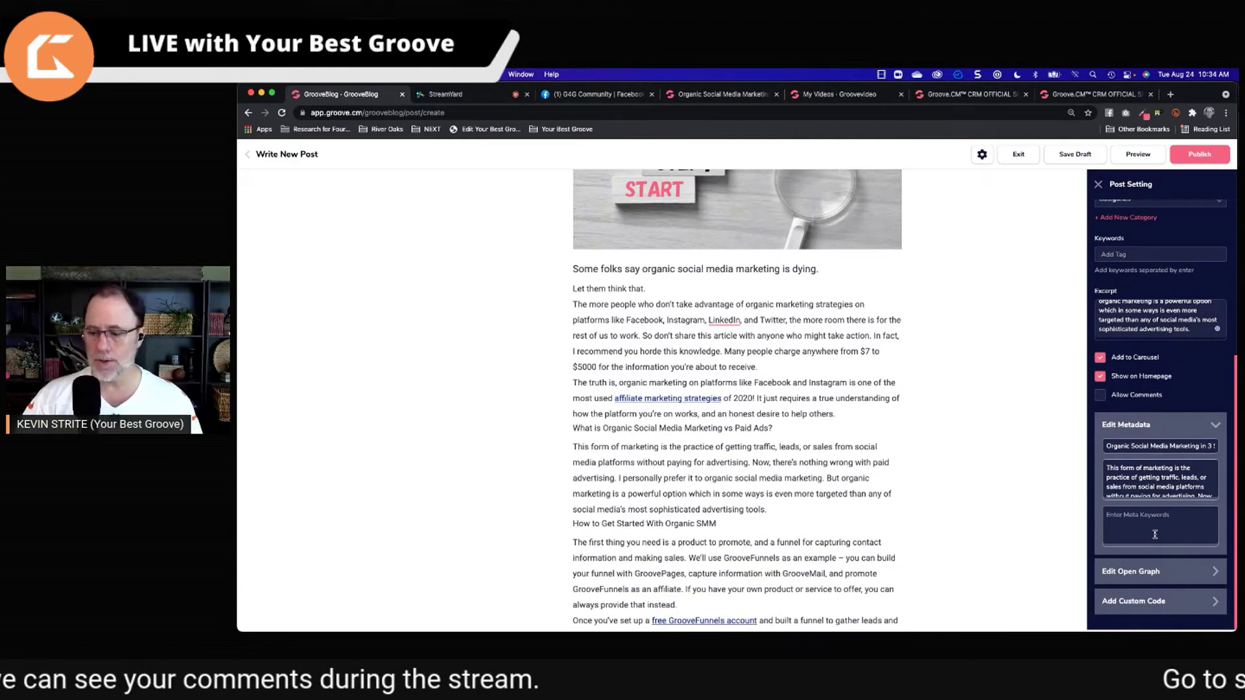
{"action": "left_click", "coordinate": [1216, 570]}
{"action": "scroll", "coordinate": [1185, 512], "scroll_direction": "down", "scroll_amount": 6}
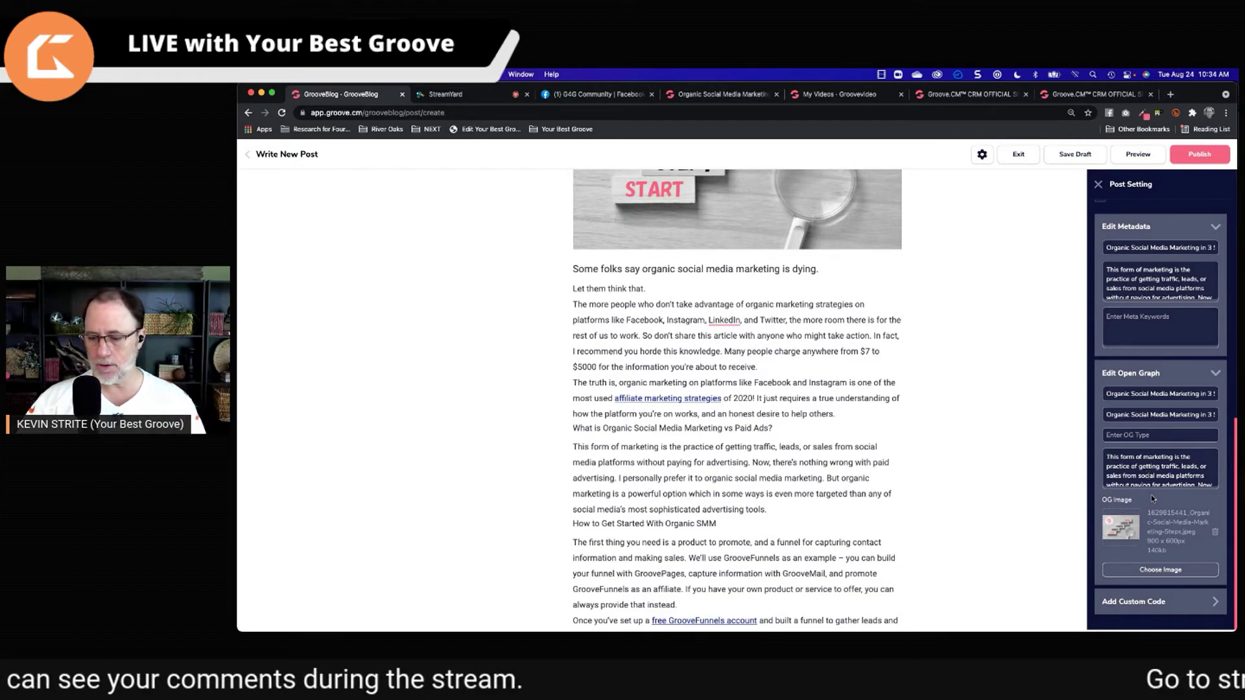
{"action": "scroll", "coordinate": [1151, 498], "scroll_direction": "up", "scroll_amount": 10}
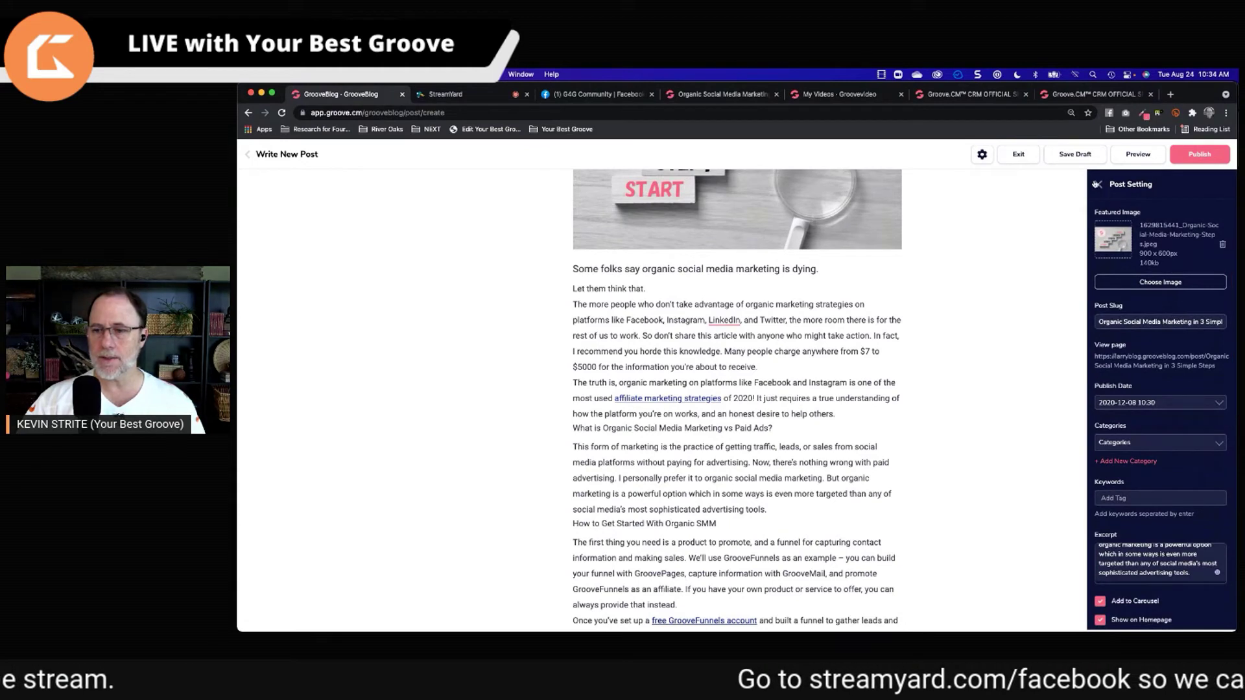
- Close the post settings, preview the post and close the preview page
{"action": "left_click", "coordinate": [1097, 184]}
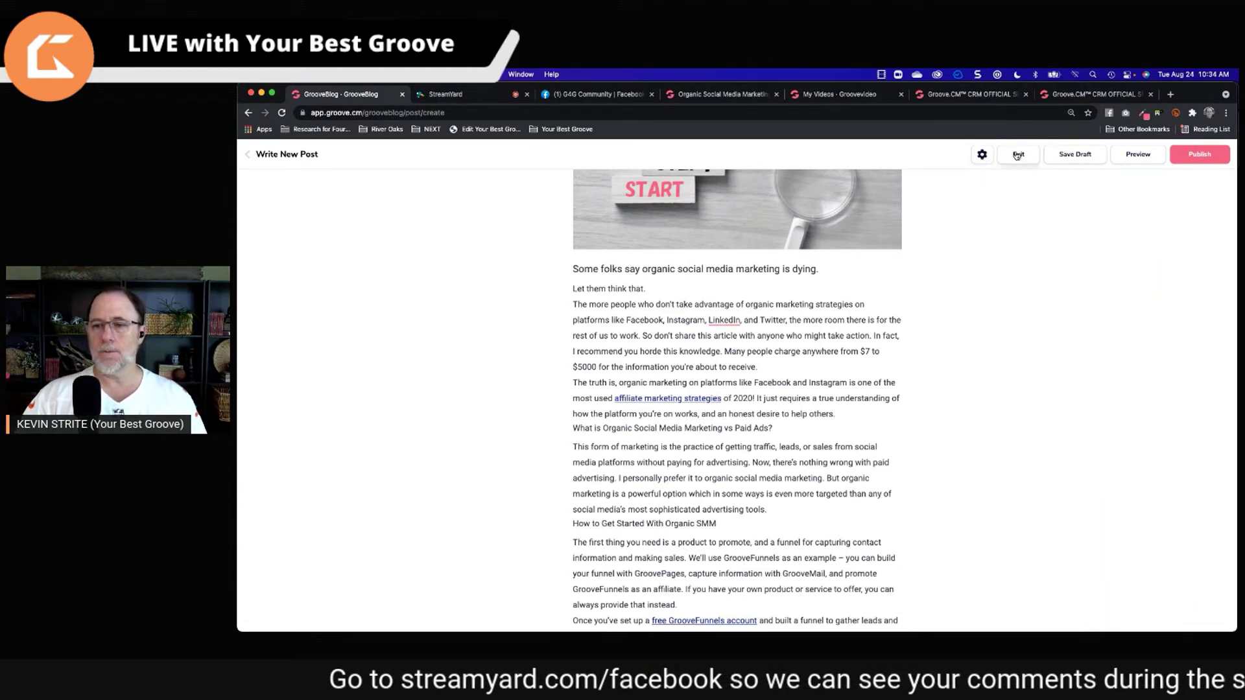
{"action": "left_click", "coordinate": [1144, 158]}
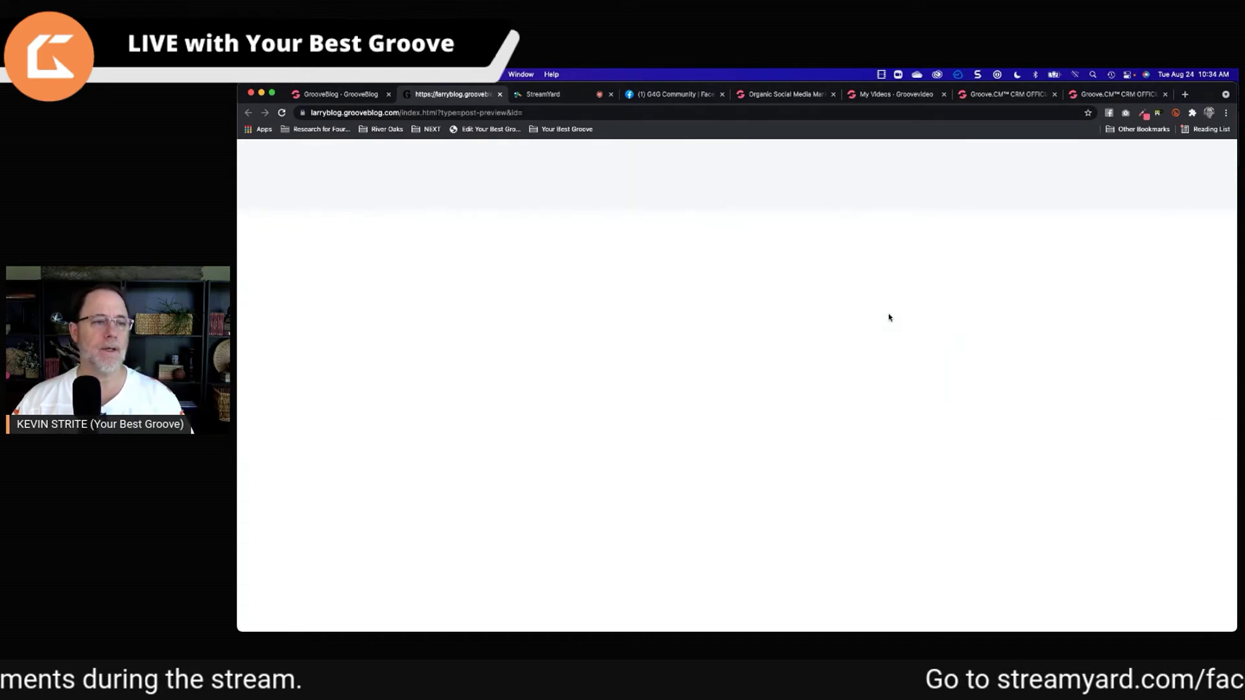
{"action": "left_click", "coordinate": [500, 96]}
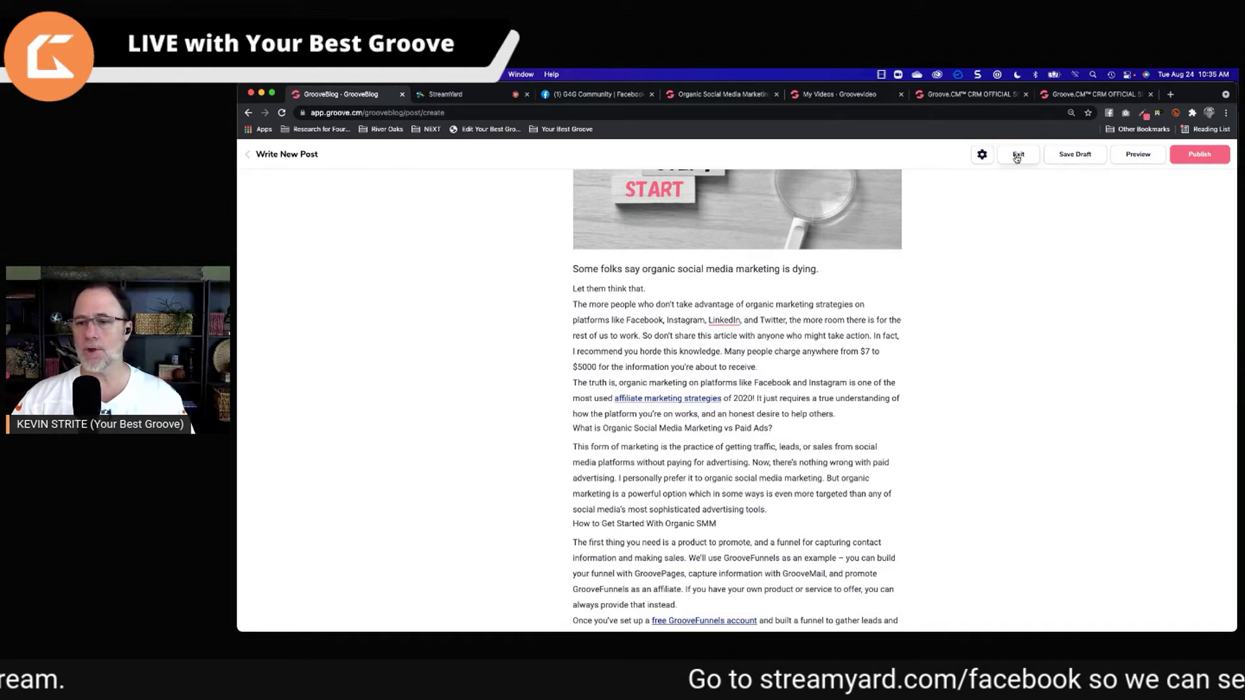
- Replace the spaces in the post slug with underscores, giving Organic_Social_Media_Marketing_in_3_Simple_Steps
{"action": "left_click", "coordinate": [983, 156]}
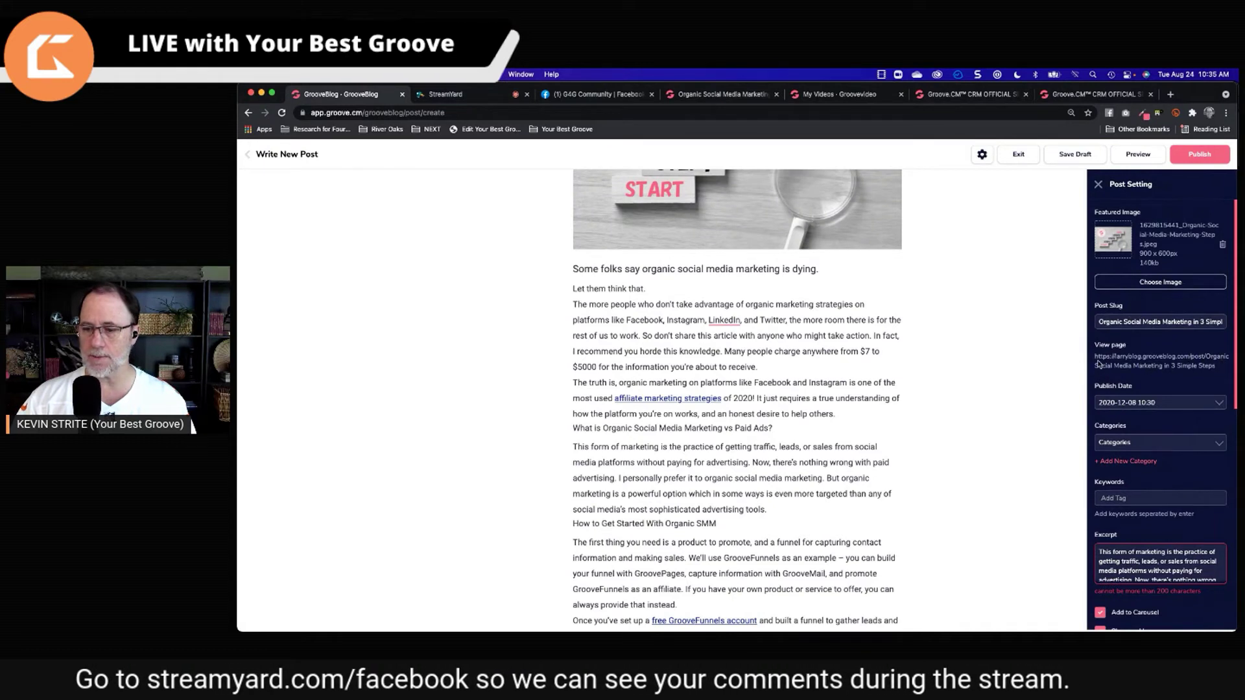
{"action": "type", "text": "_"}
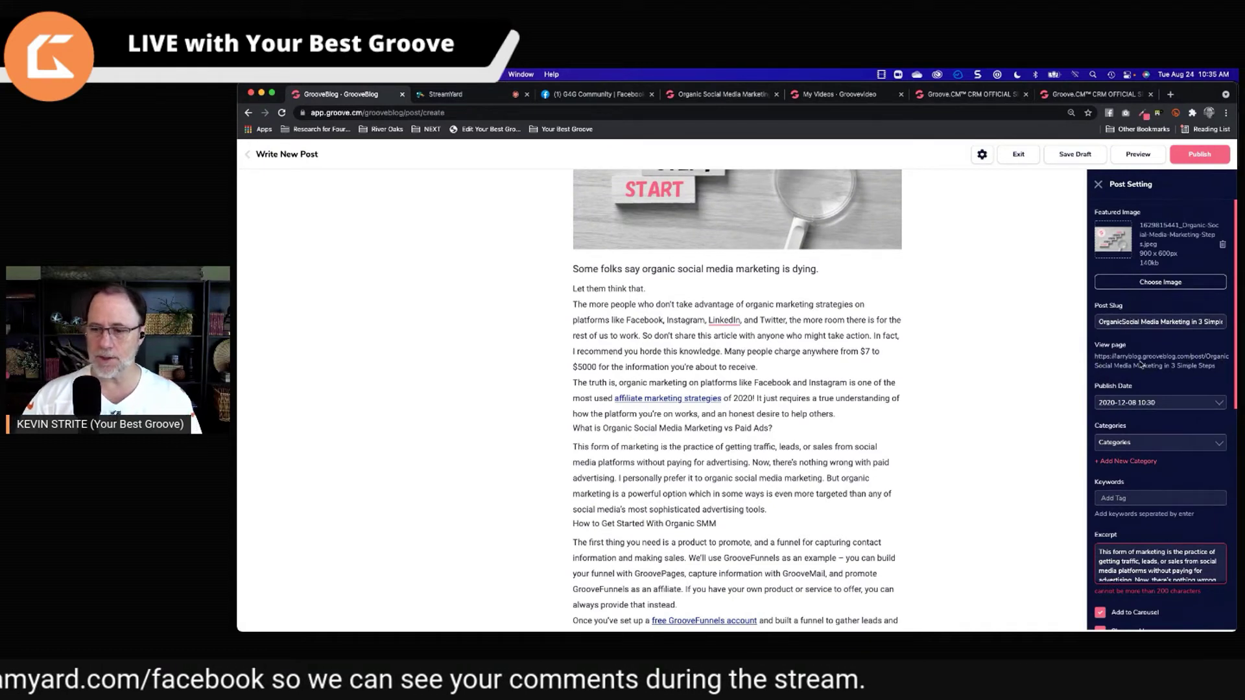
{"action": "key", "text": "Delete"}
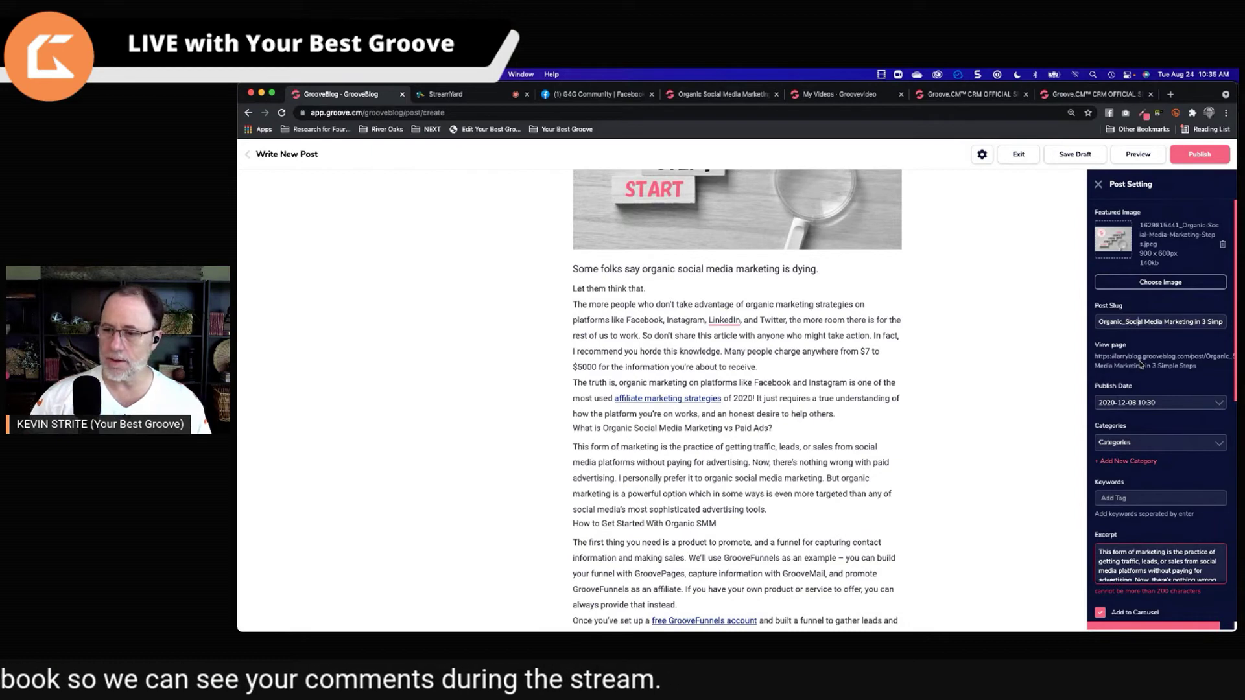
{"action": "key", "text": "Delete"}
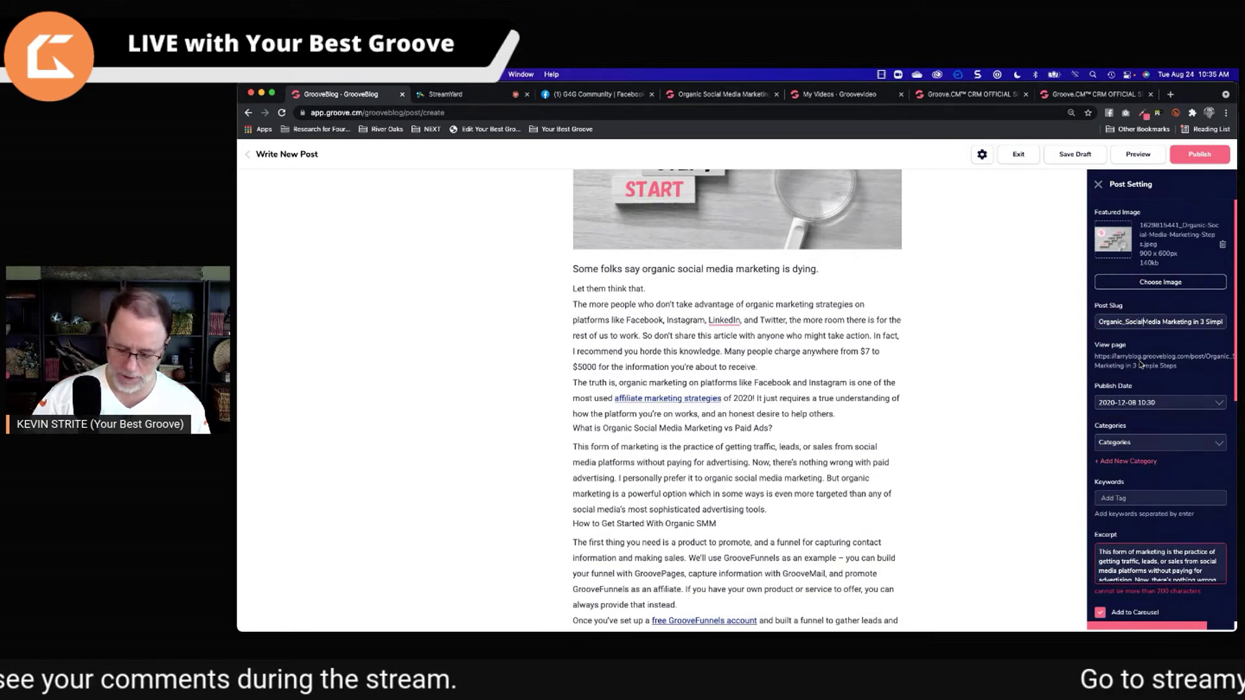
{"action": "type", "text": "_"}
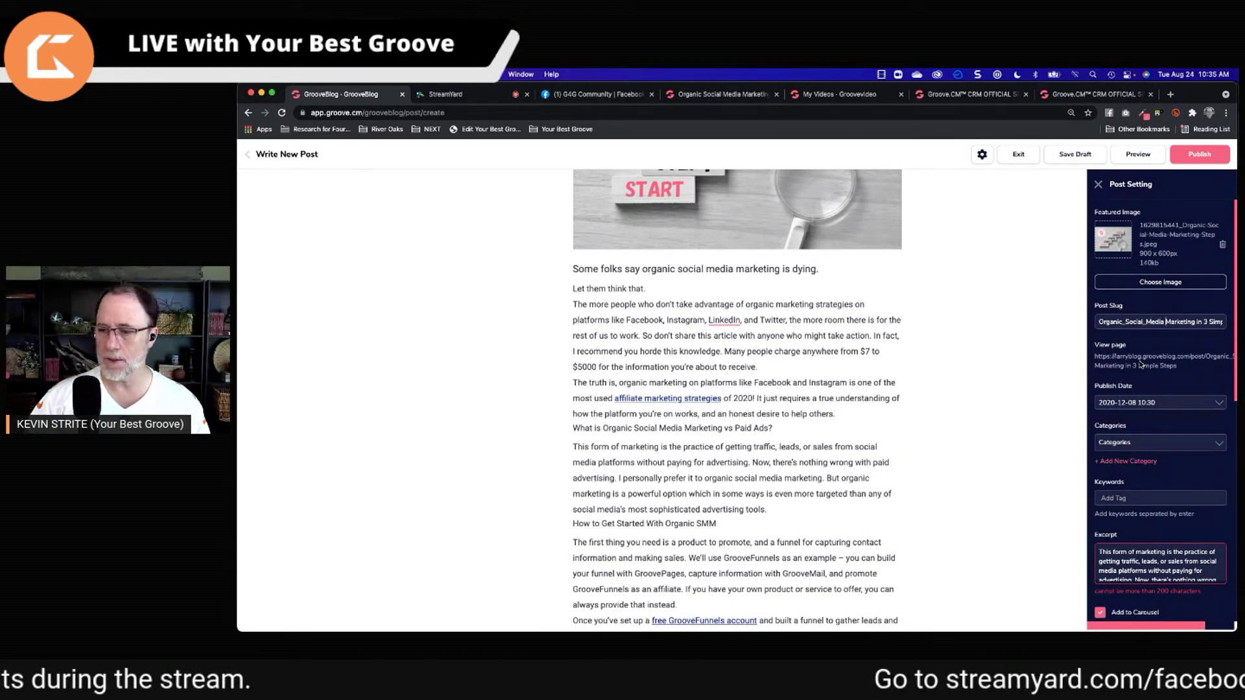
{"action": "type", "text": "_"}
{"action": "key", "text": "Delete"}
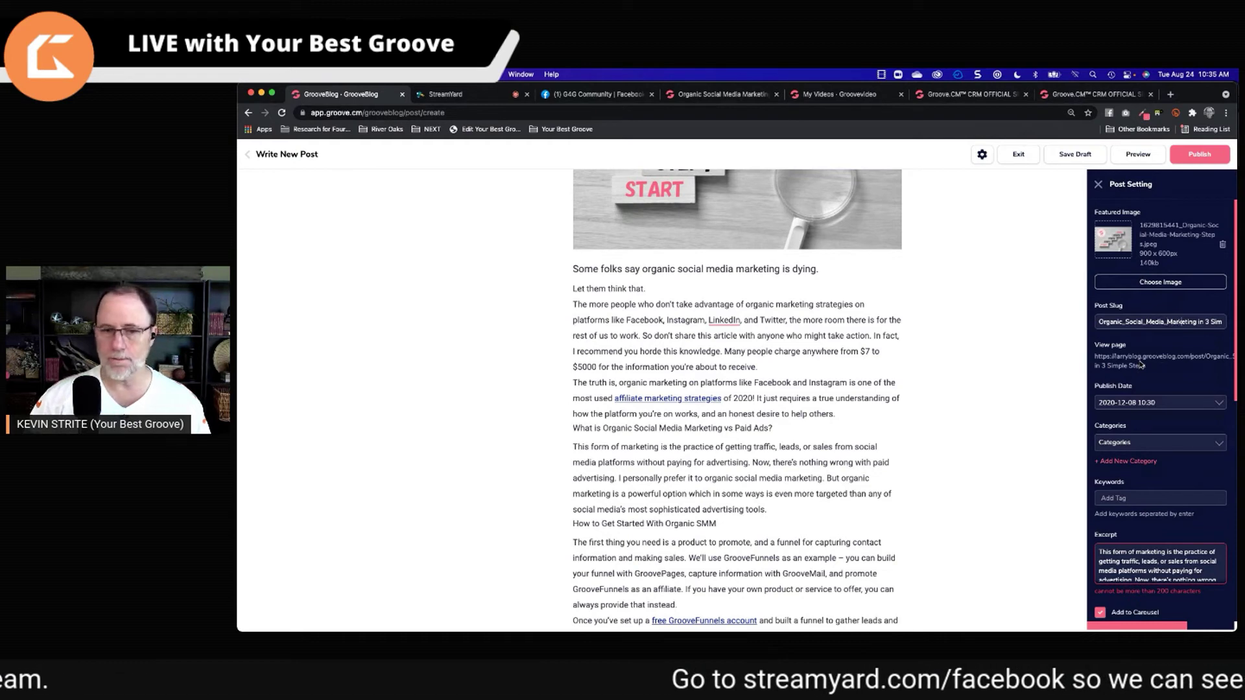
{"action": "key", "text": "BackSpace"}
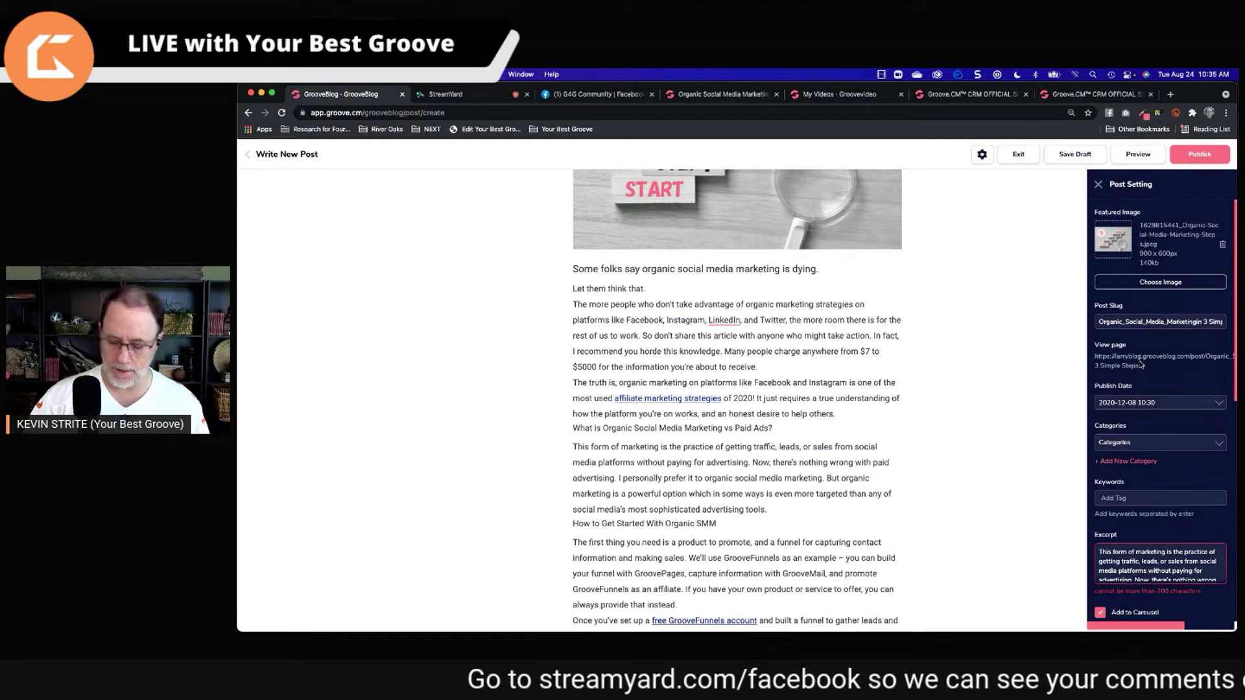
{"action": "type", "text": "_3"}
{"action": "type", "text": "_"}
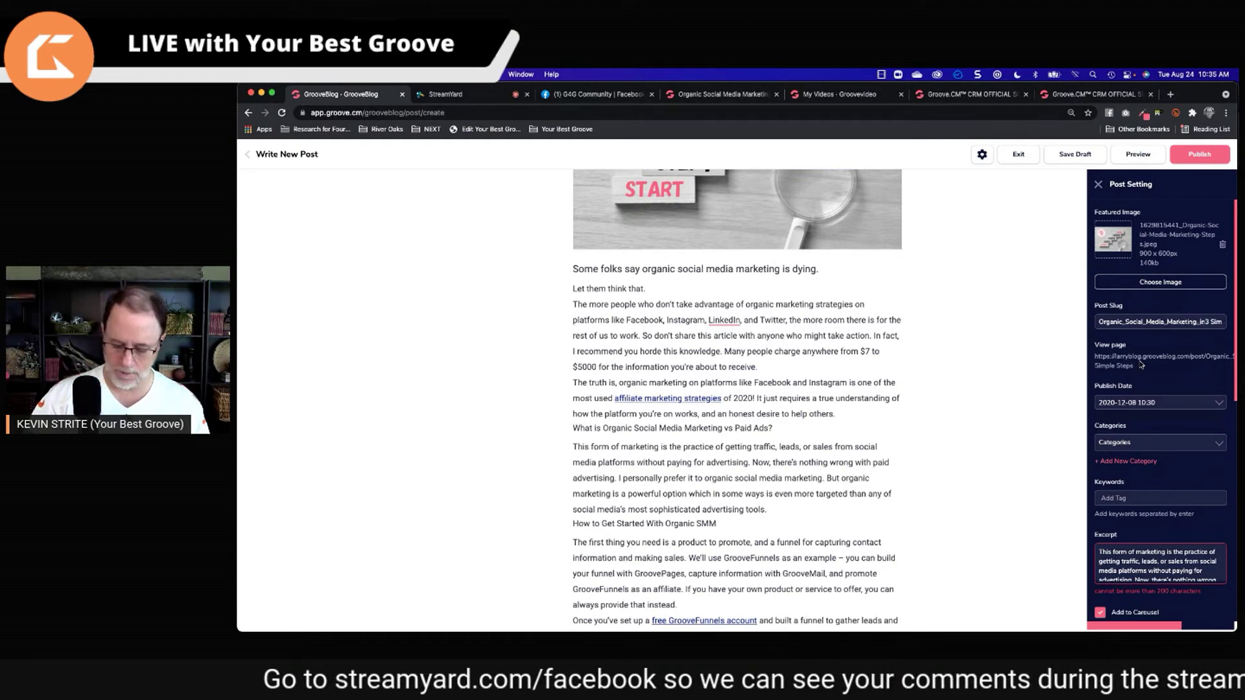
{"action": "key", "text": "Right"}
{"action": "key", "text": "Delete"}
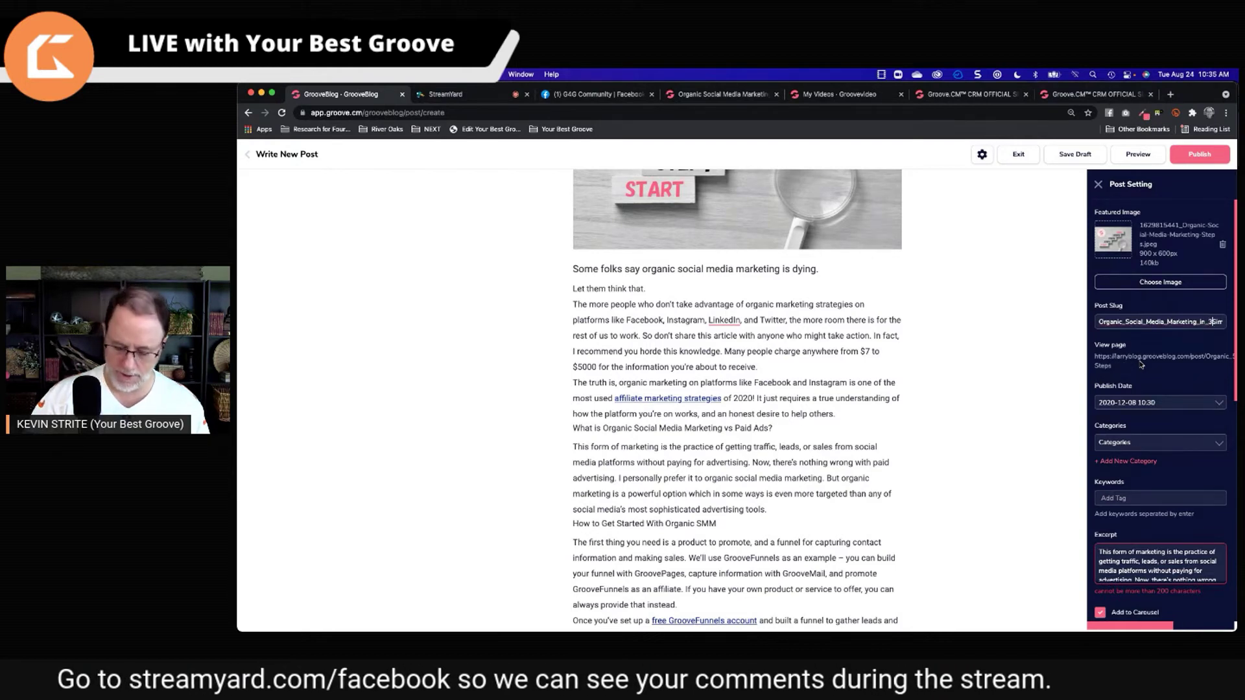
{"action": "type", "text": "_"}
{"action": "key", "text": "Right"}
{"action": "key", "text": "Right"}
{"action": "key", "text": "Right"}
{"action": "key", "text": "Right"}
{"action": "key", "text": "Right"}
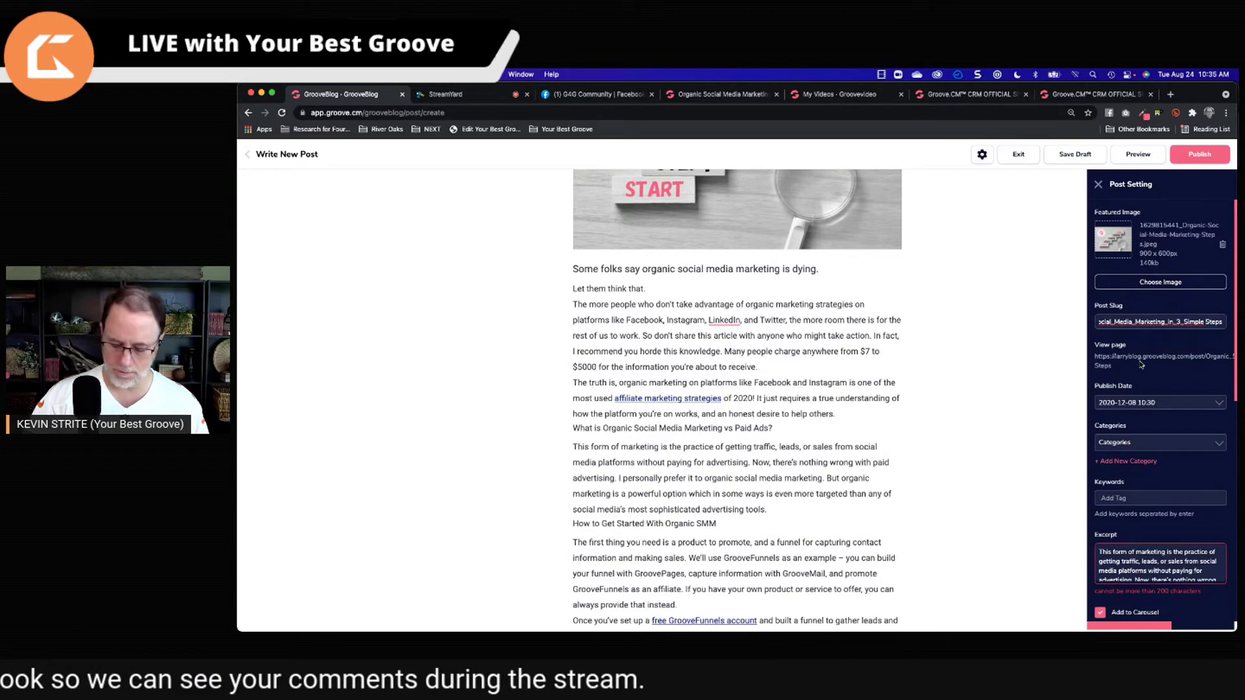
{"action": "key", "text": "Delete"}
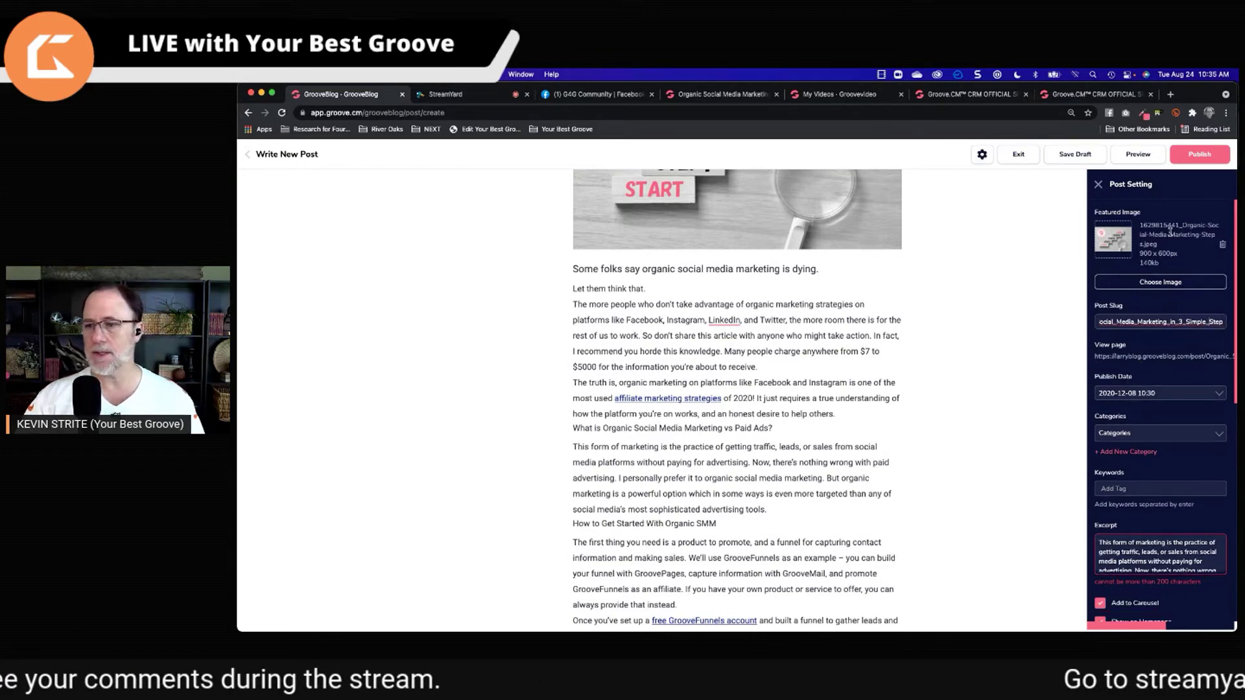
- Reconfirm the post's publish date as December 8, 2020 at 10:30
{"action": "left_click", "coordinate": [1166, 393]}
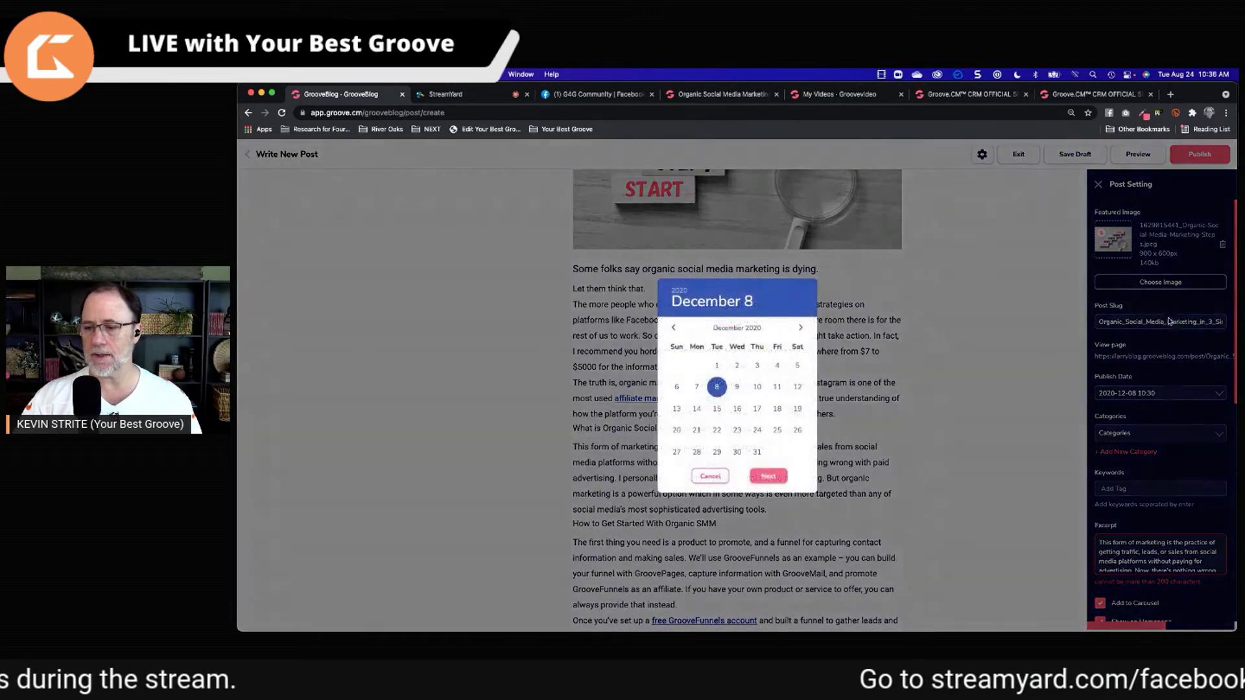
{"action": "left_click", "coordinate": [767, 477]}
{"action": "left_click", "coordinate": [766, 474]}
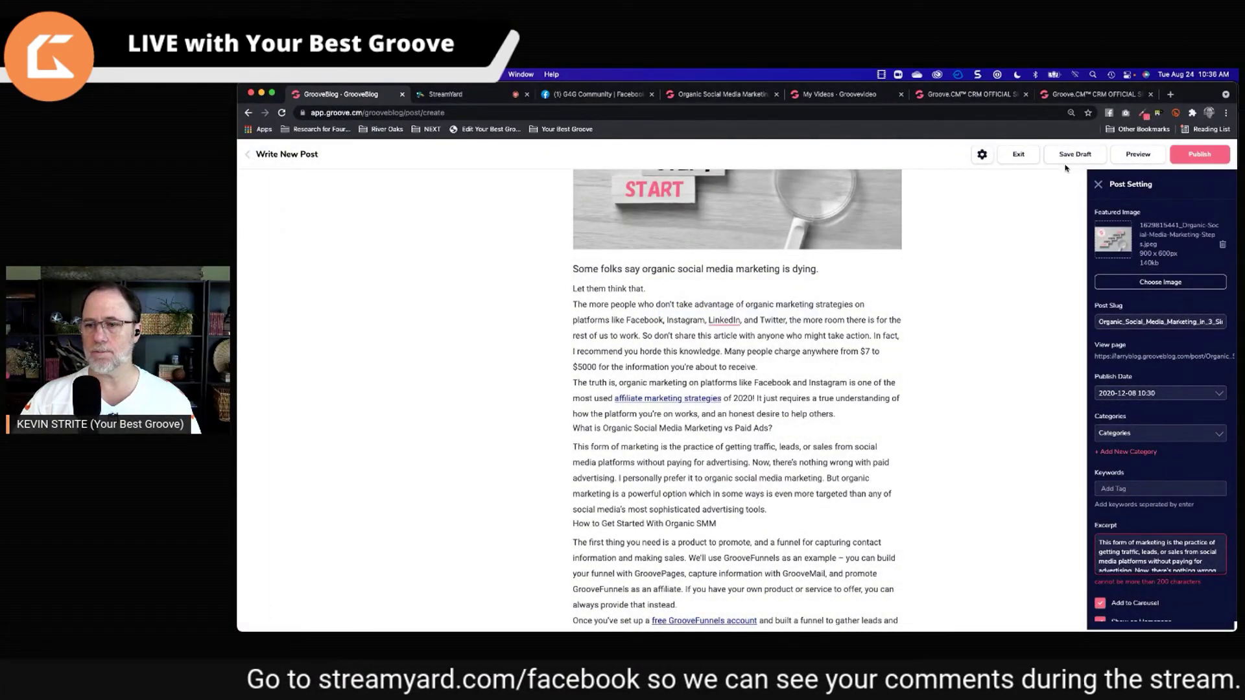
- Preview the post again with the underscored slug, return to the editor and close the post settings
{"action": "left_click", "coordinate": [1139, 160]}
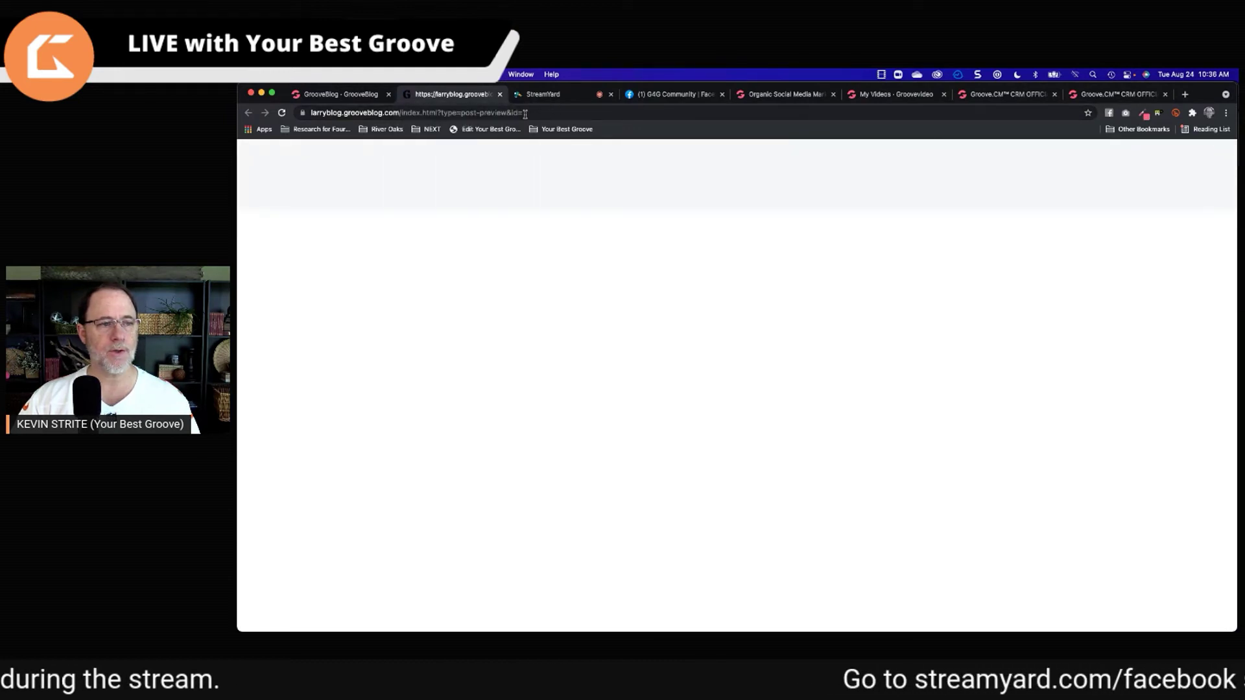
{"action": "left_click", "coordinate": [499, 94]}
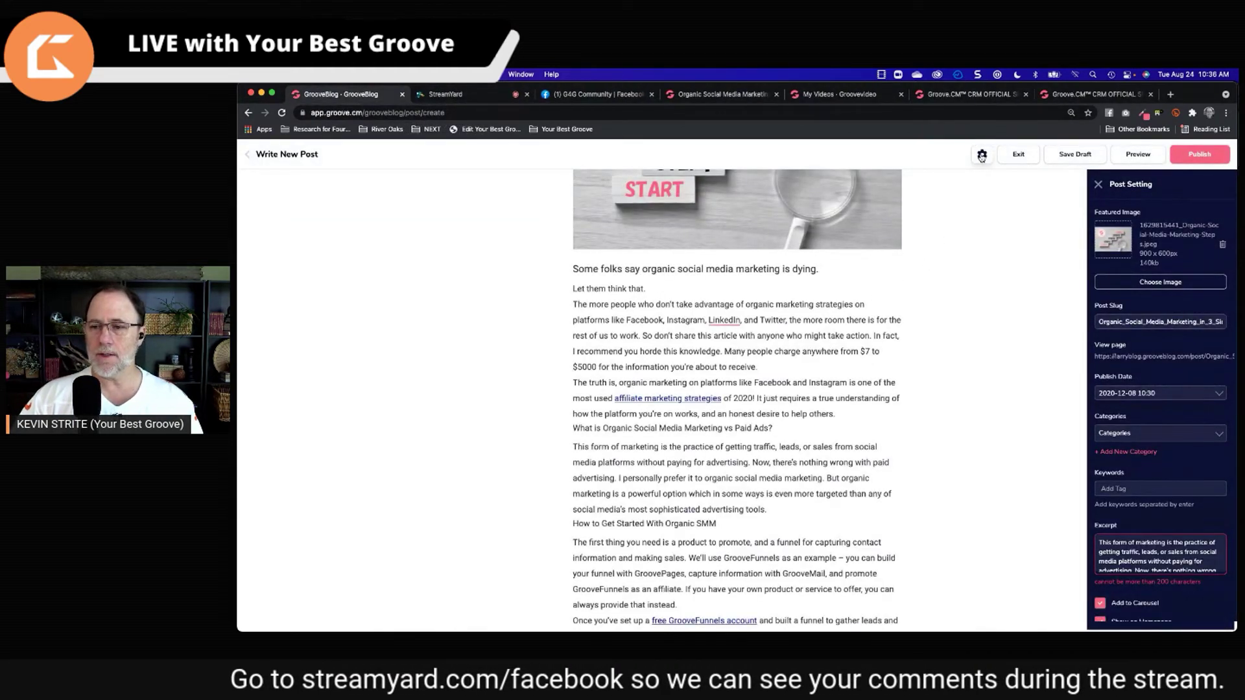
{"action": "left_click", "coordinate": [1099, 184]}
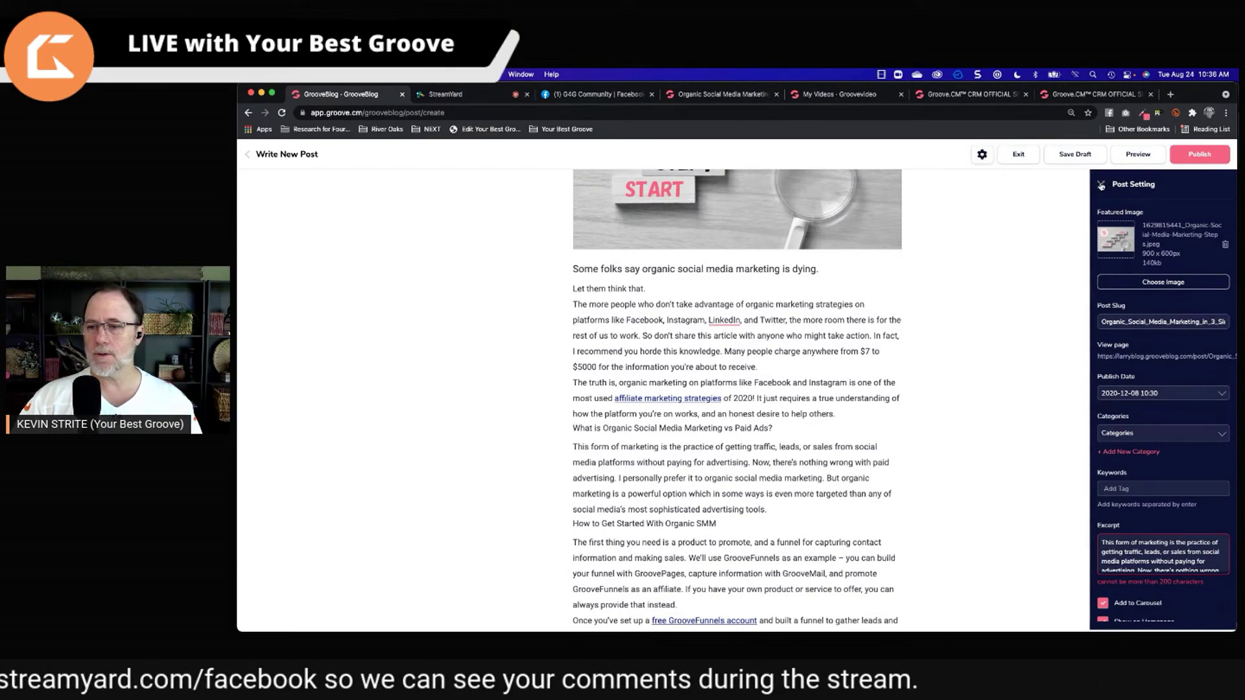
- Exit the post editor, choosing to save the changes, and reload the posts list
{"action": "left_click", "coordinate": [1018, 155]}
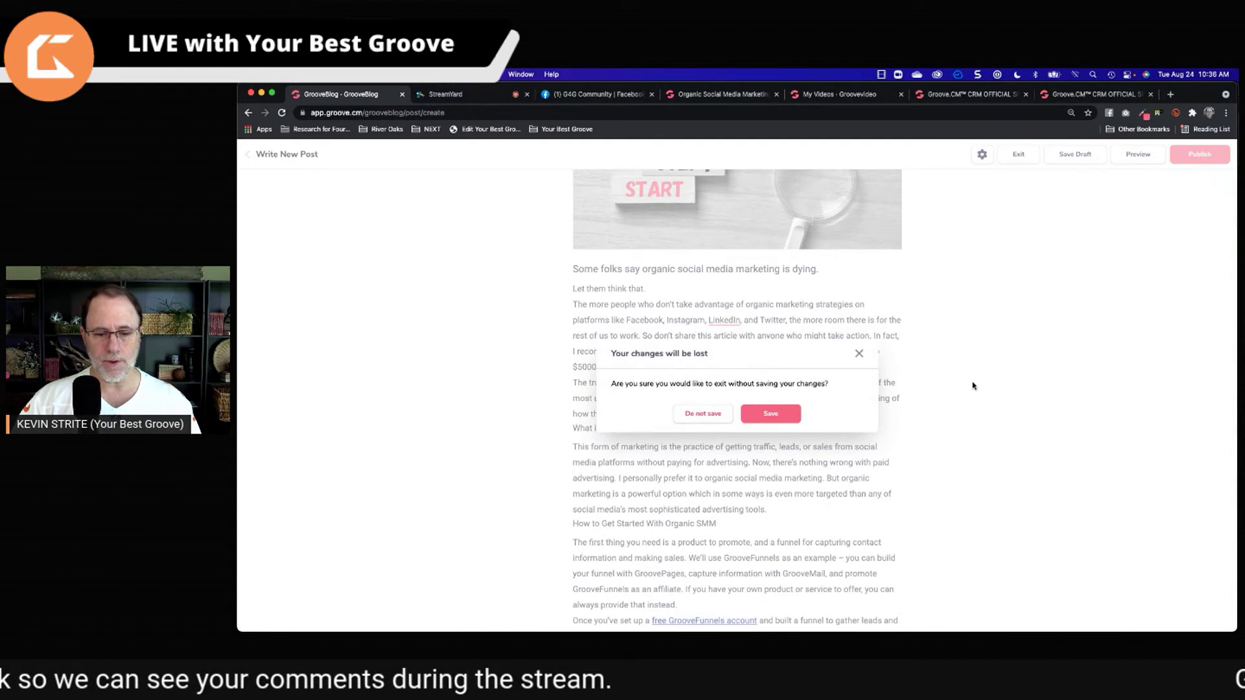
{"action": "left_click", "coordinate": [772, 414]}
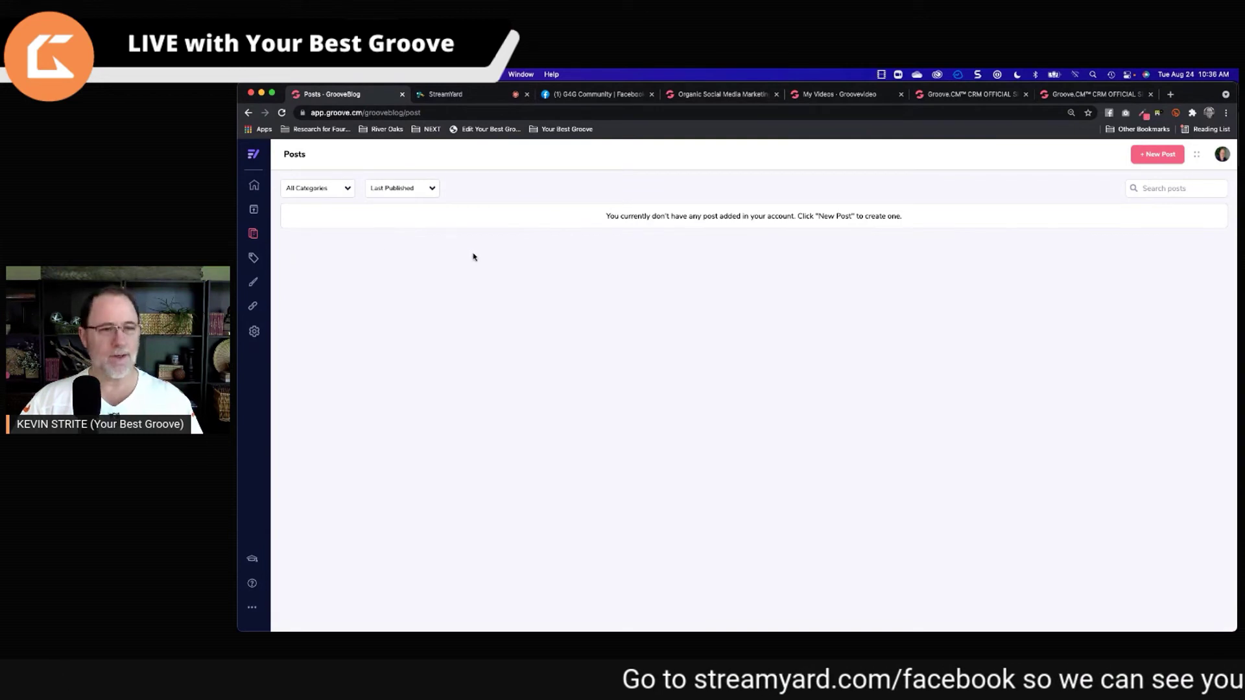
{"action": "key", "text": "super+r"}
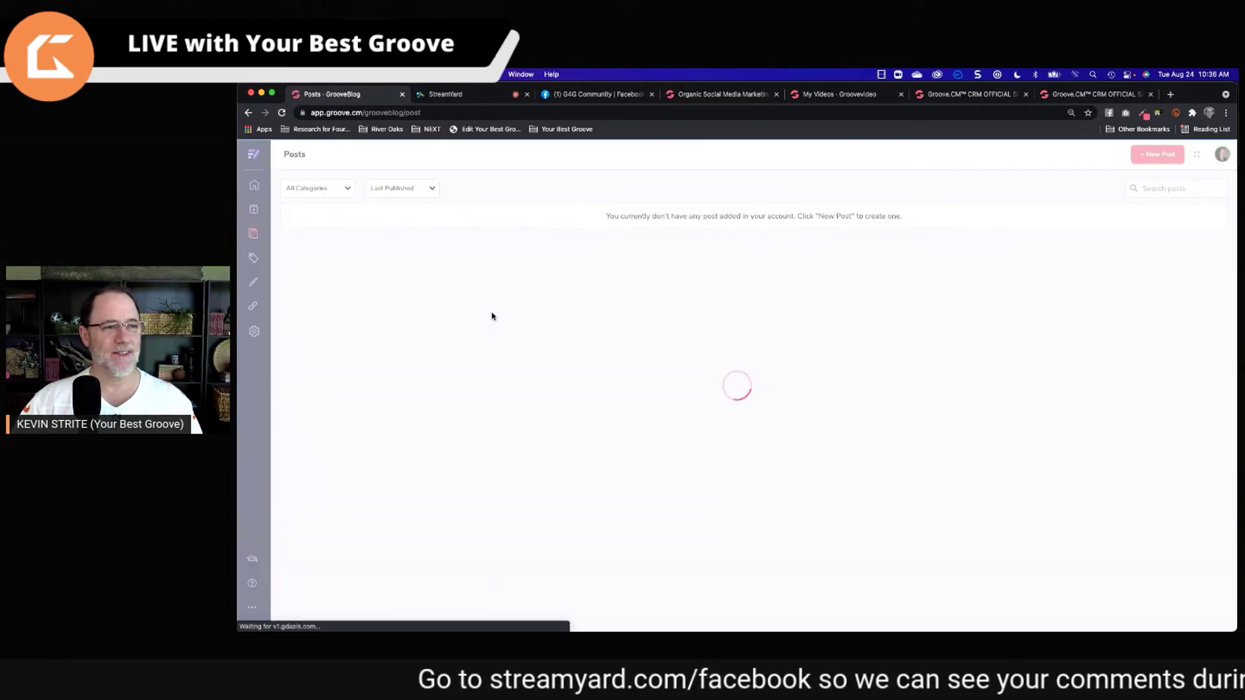
- Create a new post titled "Larrys Stuff" with the body text "Description" and an empty line below it
{"action": "left_click", "coordinate": [1150, 155]}
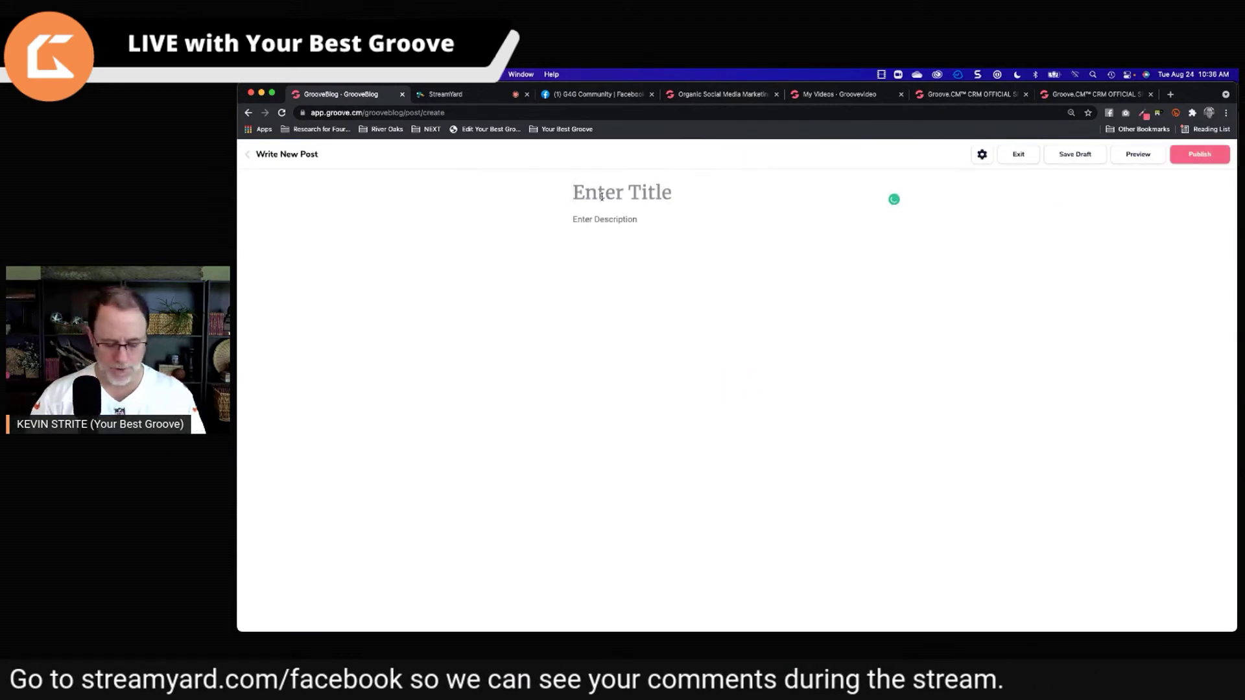
{"action": "type", "text": "Larray's"}
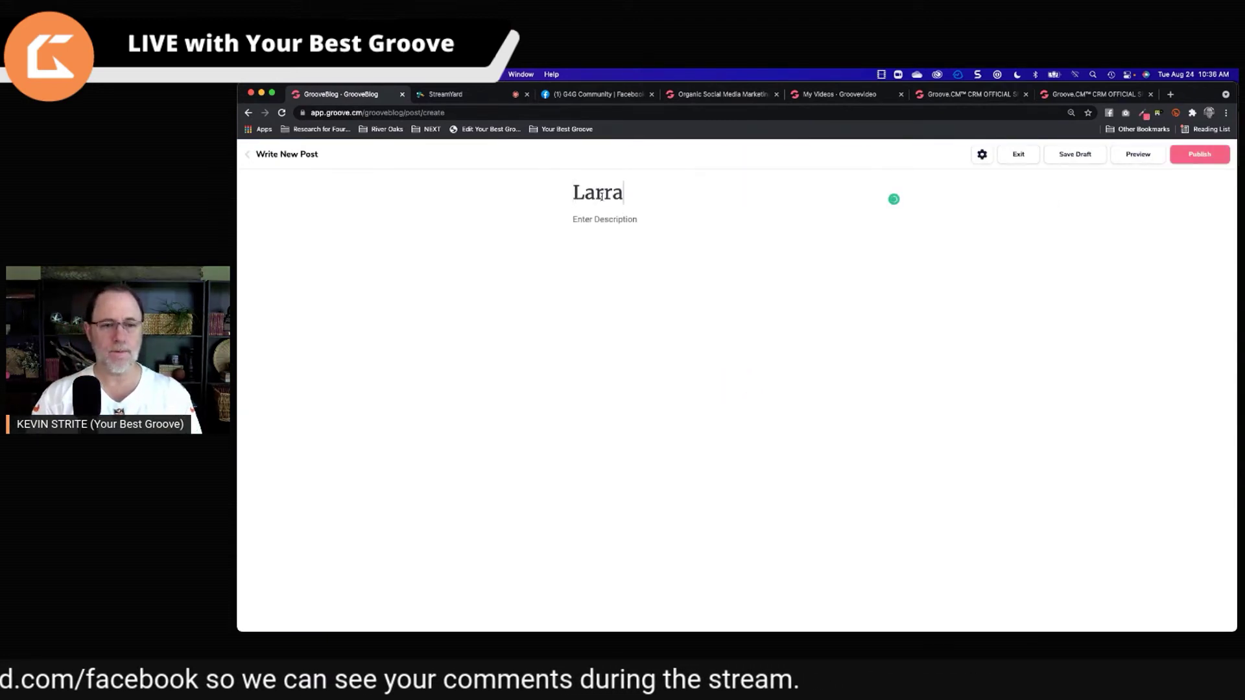
{"action": "key", "text": "BackSpace"}
{"action": "key", "text": "BackSpace"}
{"action": "key", "text": "BackSpace"}
{"action": "key", "text": "BackSpace"}
{"action": "type", "text": "ys Stuff"}
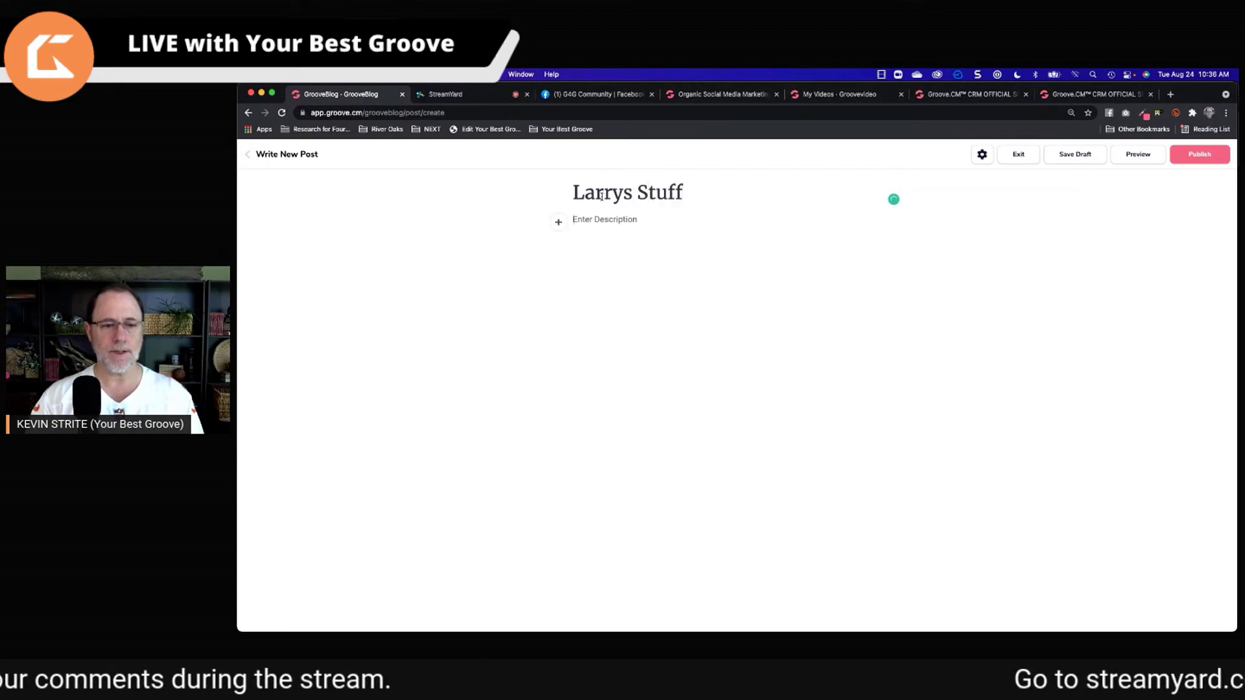
{"action": "key", "text": "Return"}
{"action": "type", "text": "Description"}
{"action": "key", "text": "Return"}
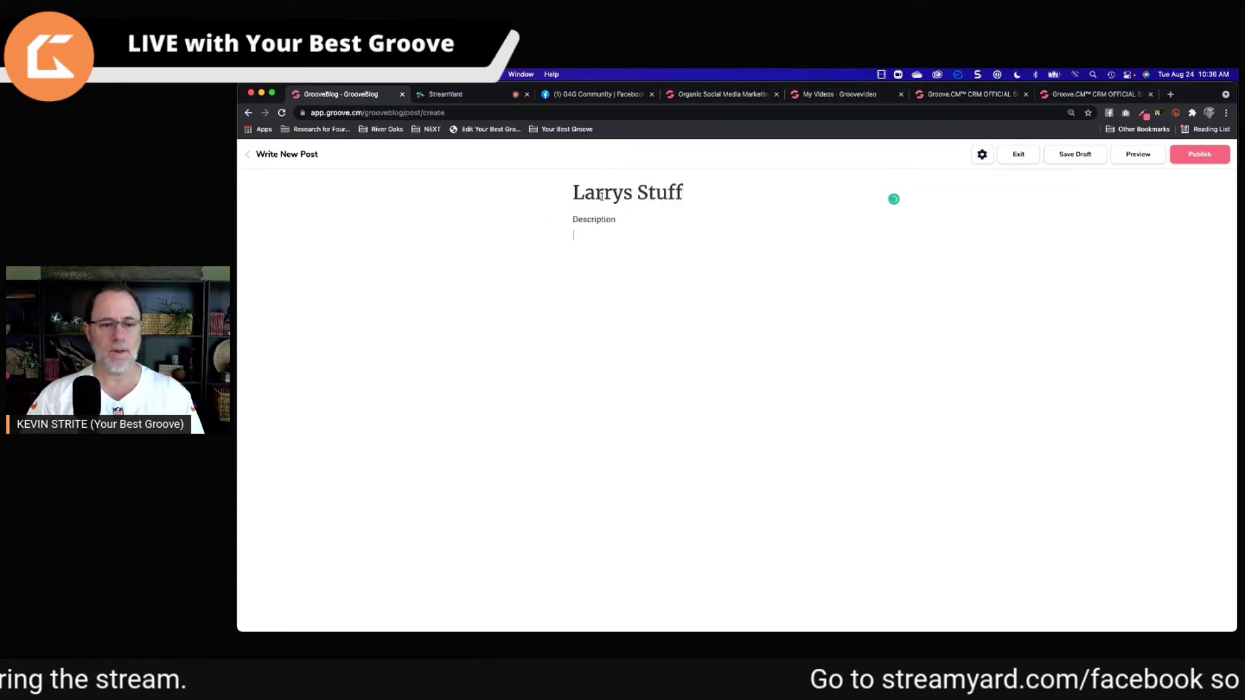
- Insert the teal marketing funnel illustration from the image library below the description text
{"action": "left_click", "coordinate": [558, 239]}
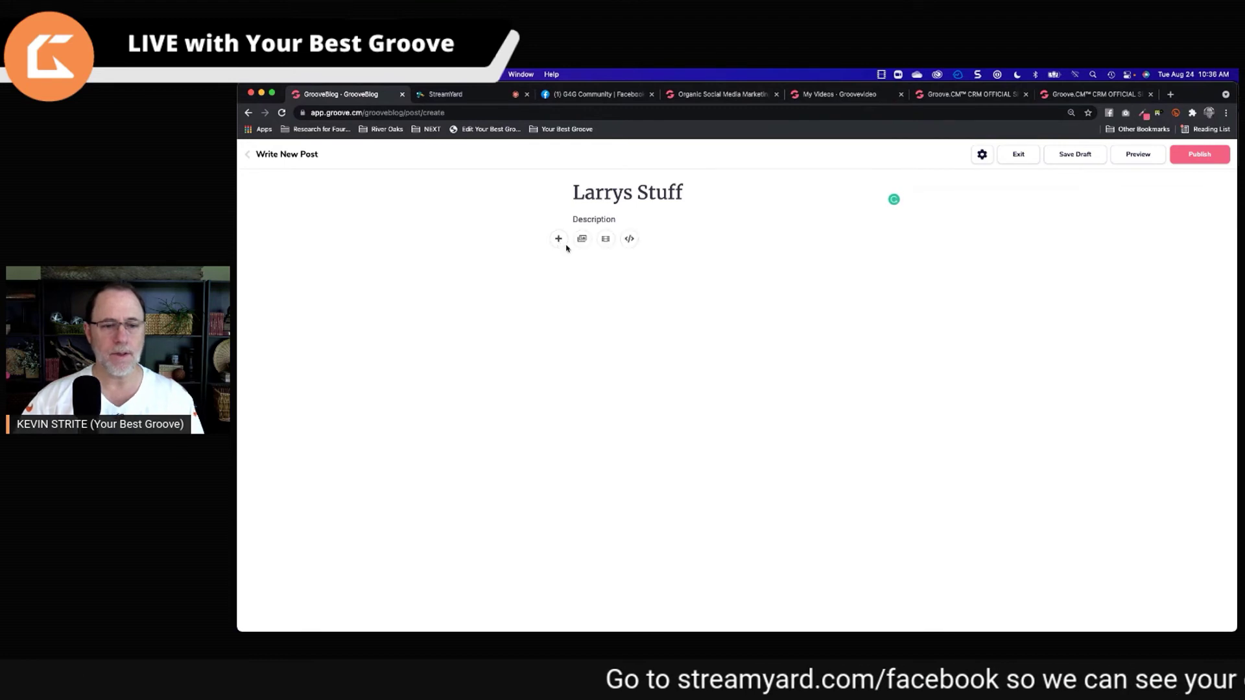
{"action": "left_click", "coordinate": [581, 241]}
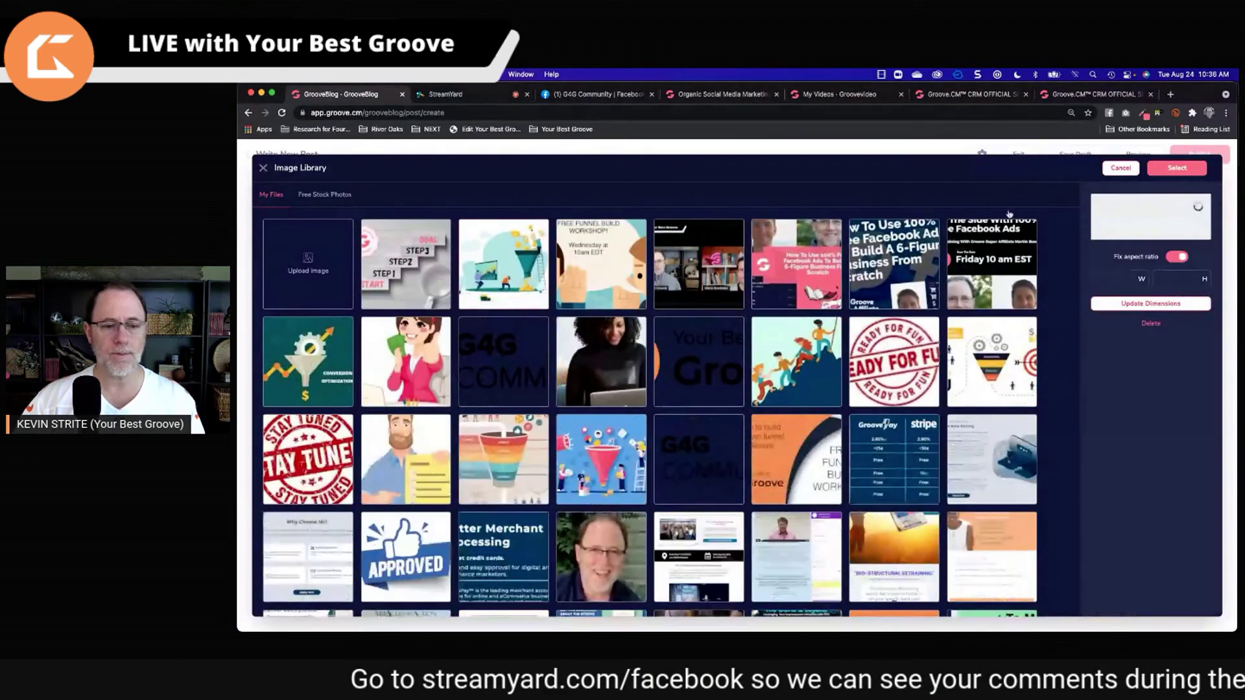
{"action": "left_click", "coordinate": [1175, 169]}
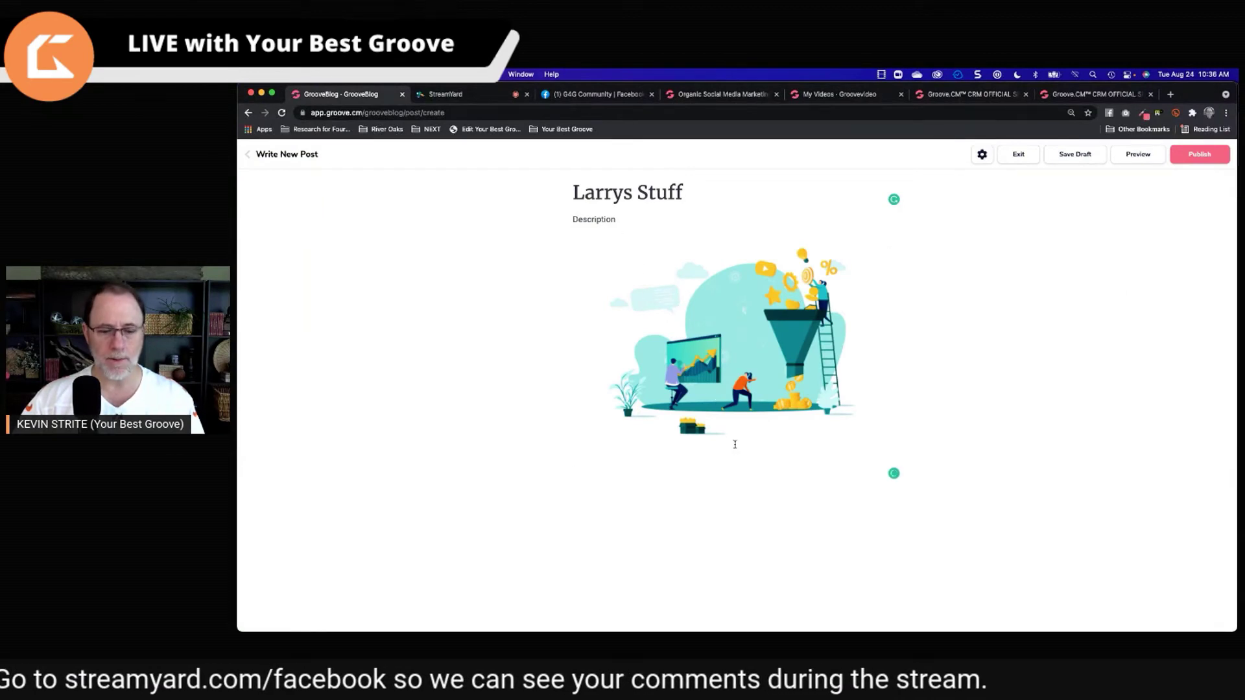
- Add the line "Text Goes Here" below the funnel illustration, followed by an empty line
{"action": "left_click", "coordinate": [680, 479]}
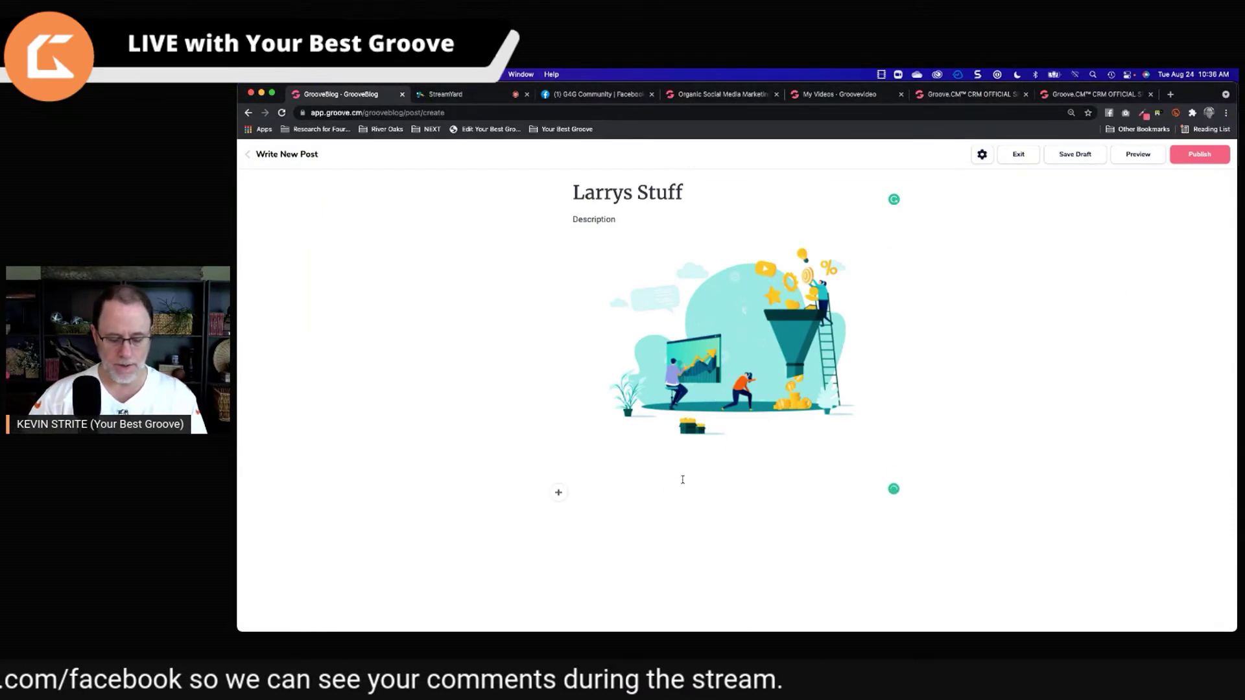
{"action": "type", "text": "Text Go"}
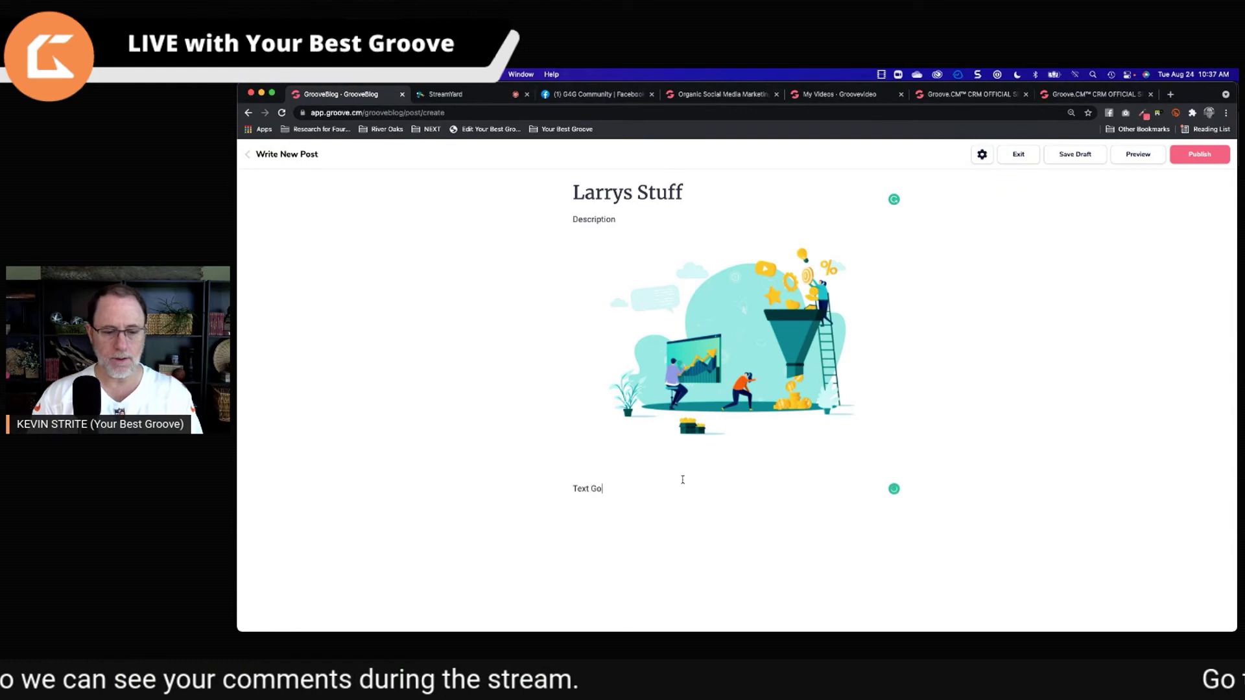
{"action": "type", "text": "es Here"}
{"action": "key", "text": "Return"}
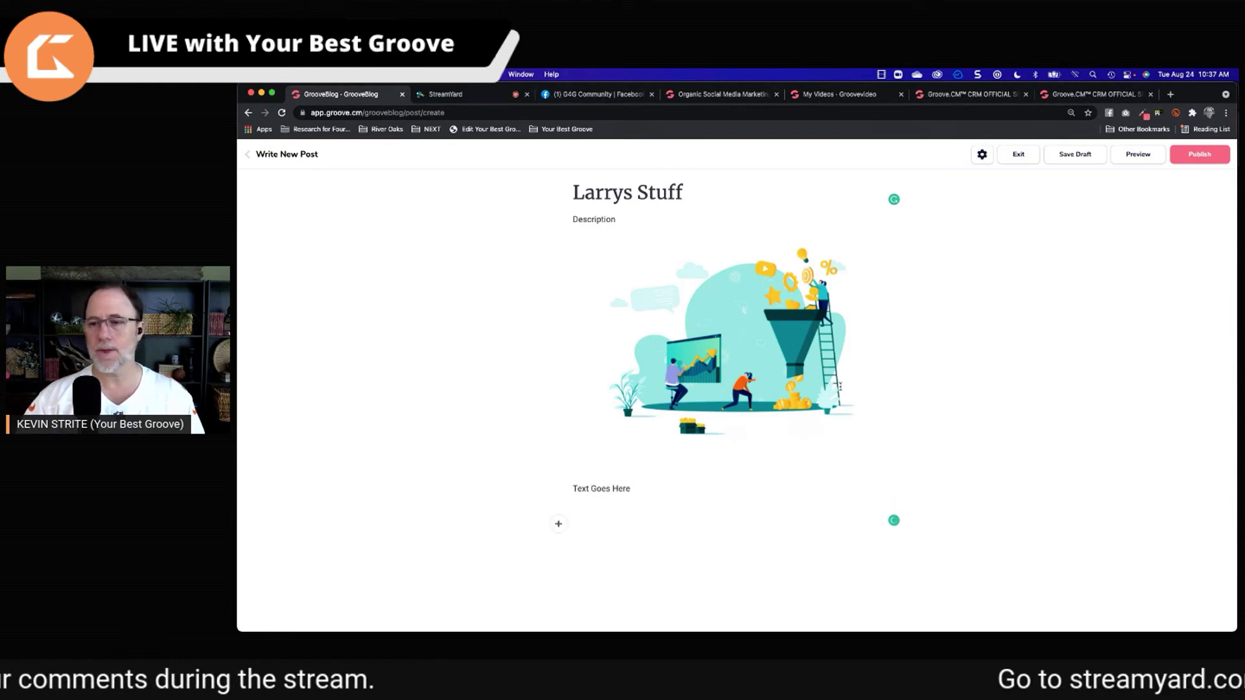
- Preview the "Larrys Stuff" post from header to footer and close the preview
{"action": "left_click", "coordinate": [1138, 154]}
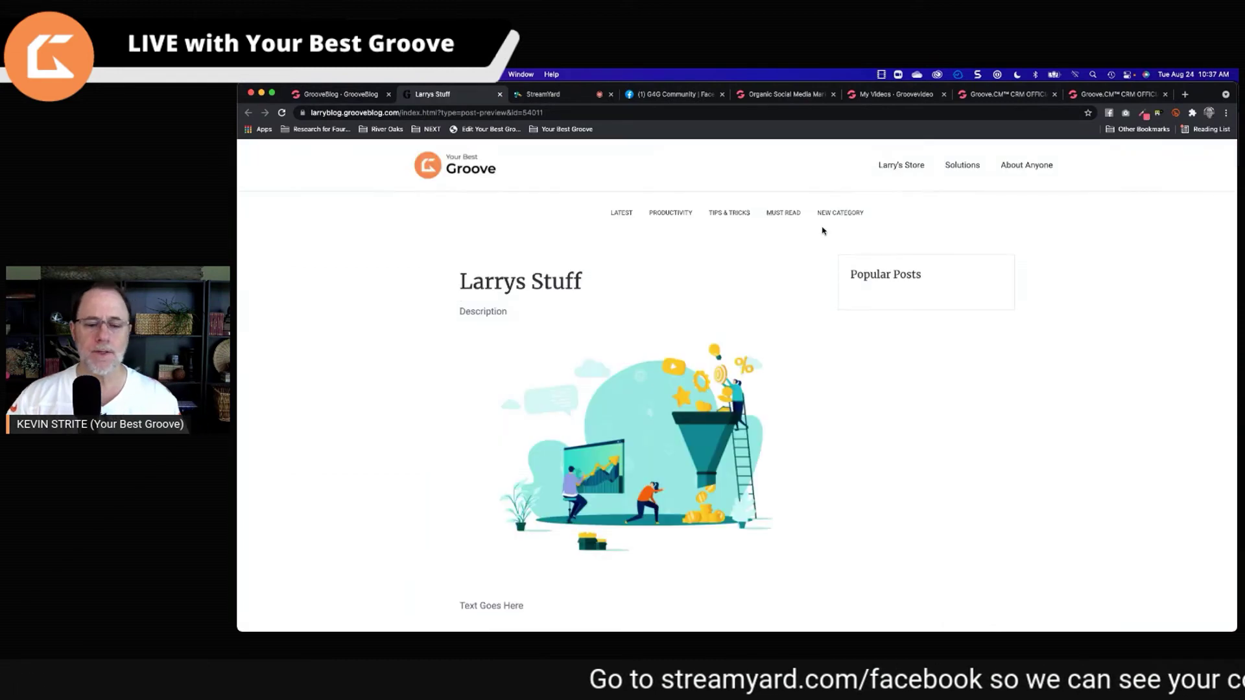
{"action": "scroll", "coordinate": [753, 397], "scroll_direction": "down", "scroll_amount": 5}
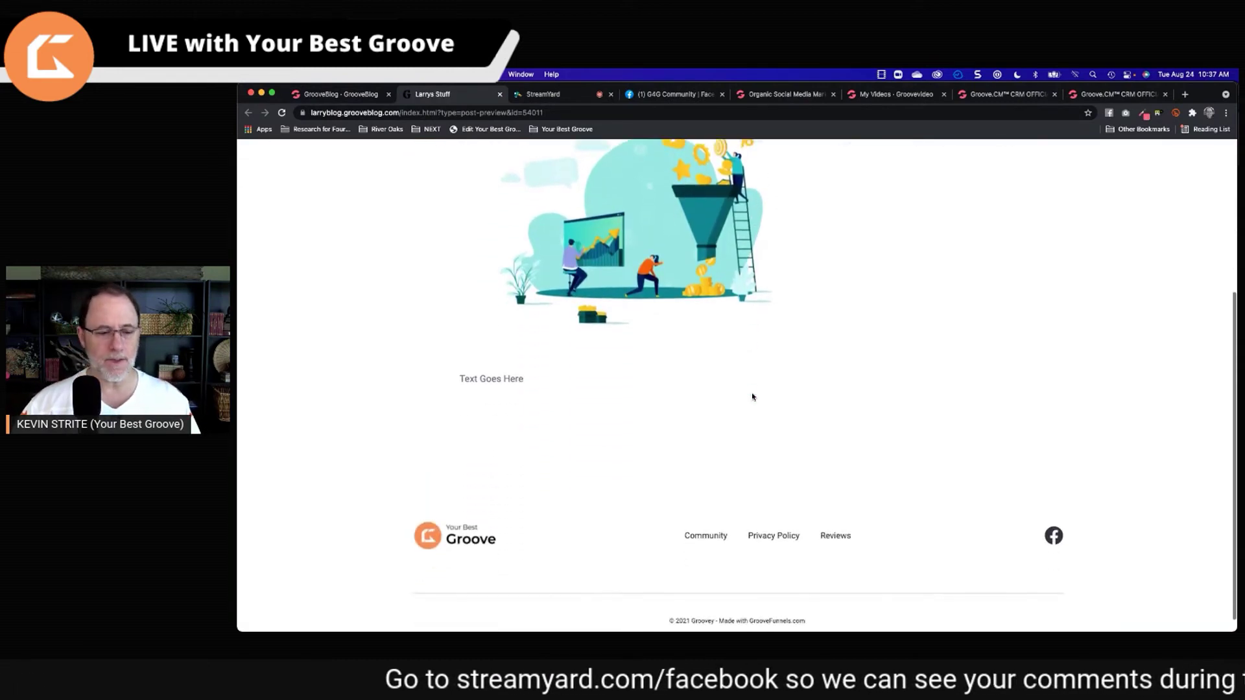
{"action": "scroll", "coordinate": [752, 397], "scroll_direction": "up", "scroll_amount": 4}
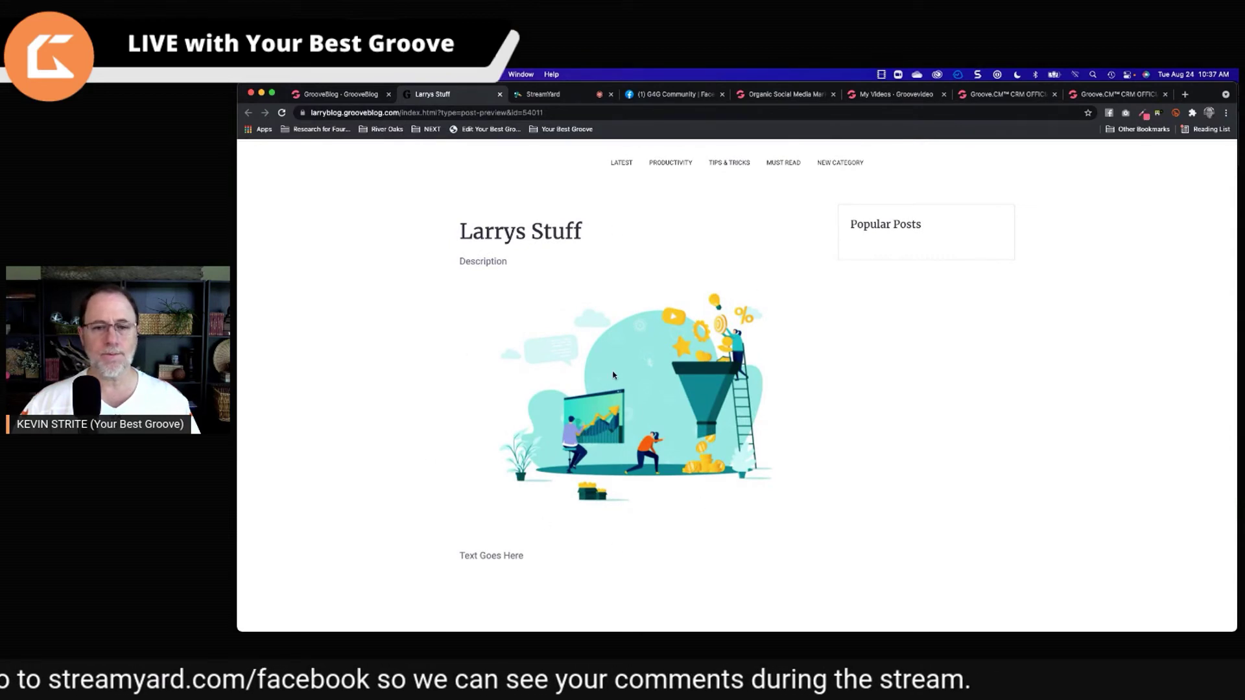
{"action": "scroll", "coordinate": [613, 374], "scroll_direction": "up", "scroll_amount": 2}
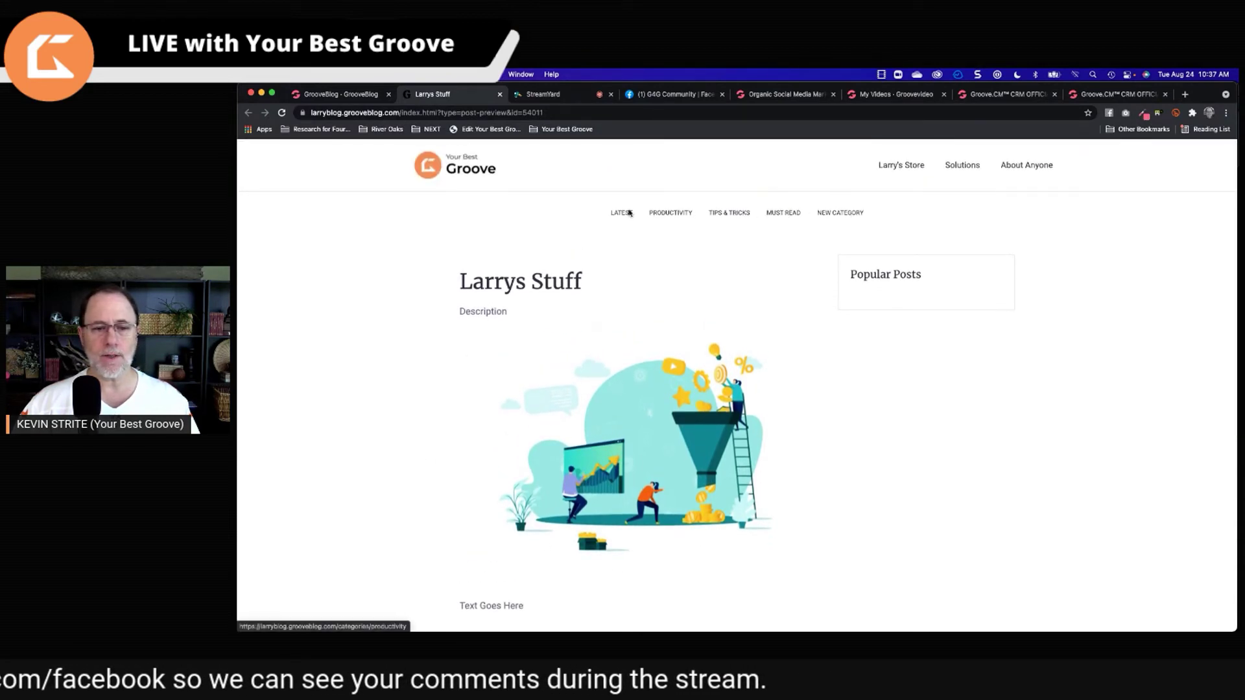
{"action": "left_click", "coordinate": [499, 94]}
- Publish the "Larrys Stuff" post and exit the editor, choosing to save the changes
{"action": "left_click", "coordinate": [1184, 156]}
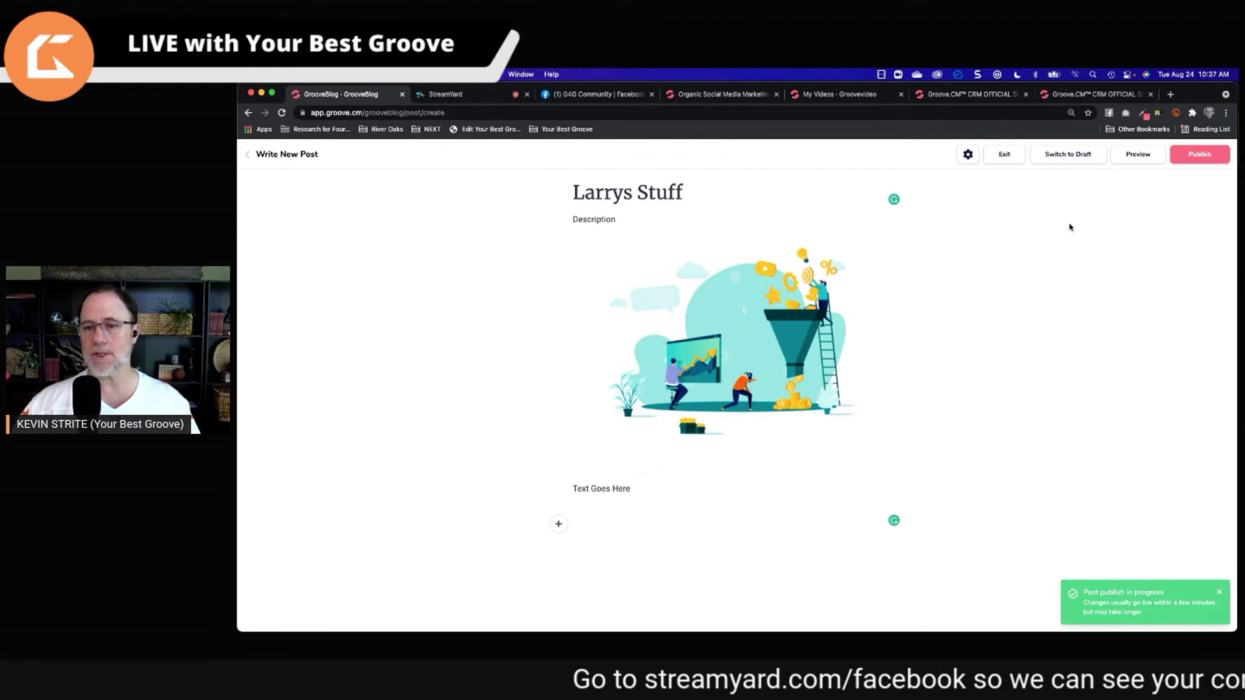
{"action": "left_click", "coordinate": [1004, 156]}
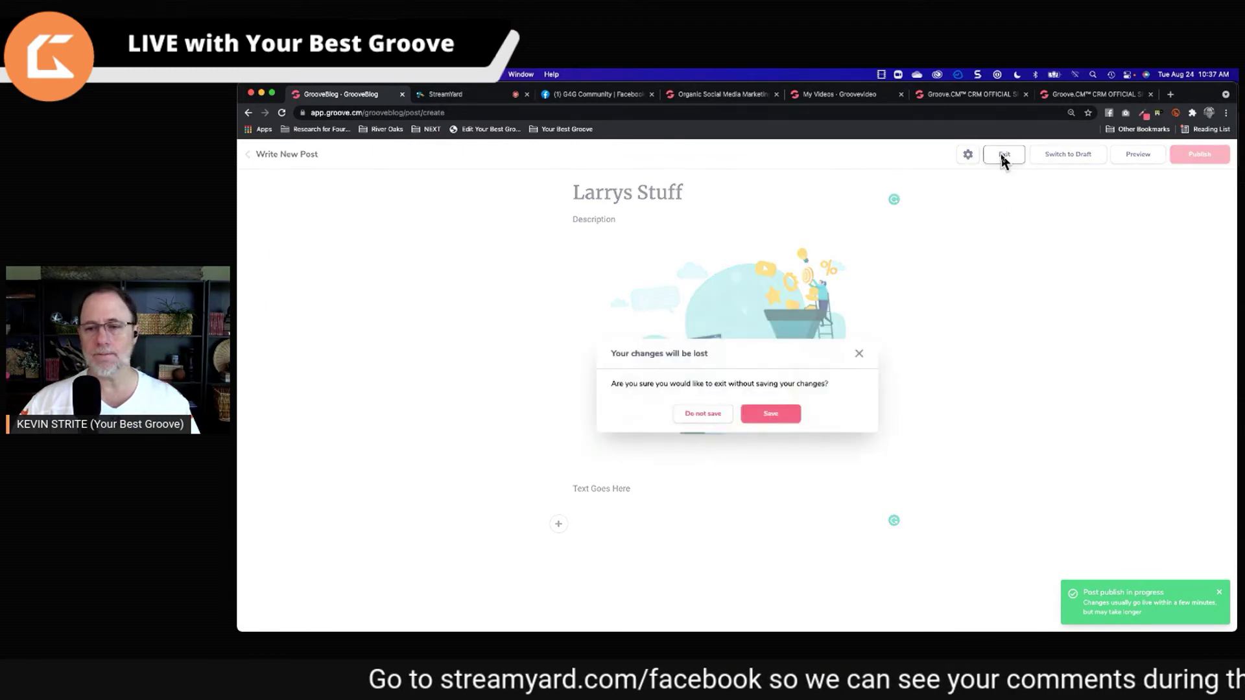
{"action": "left_click", "coordinate": [760, 420]}
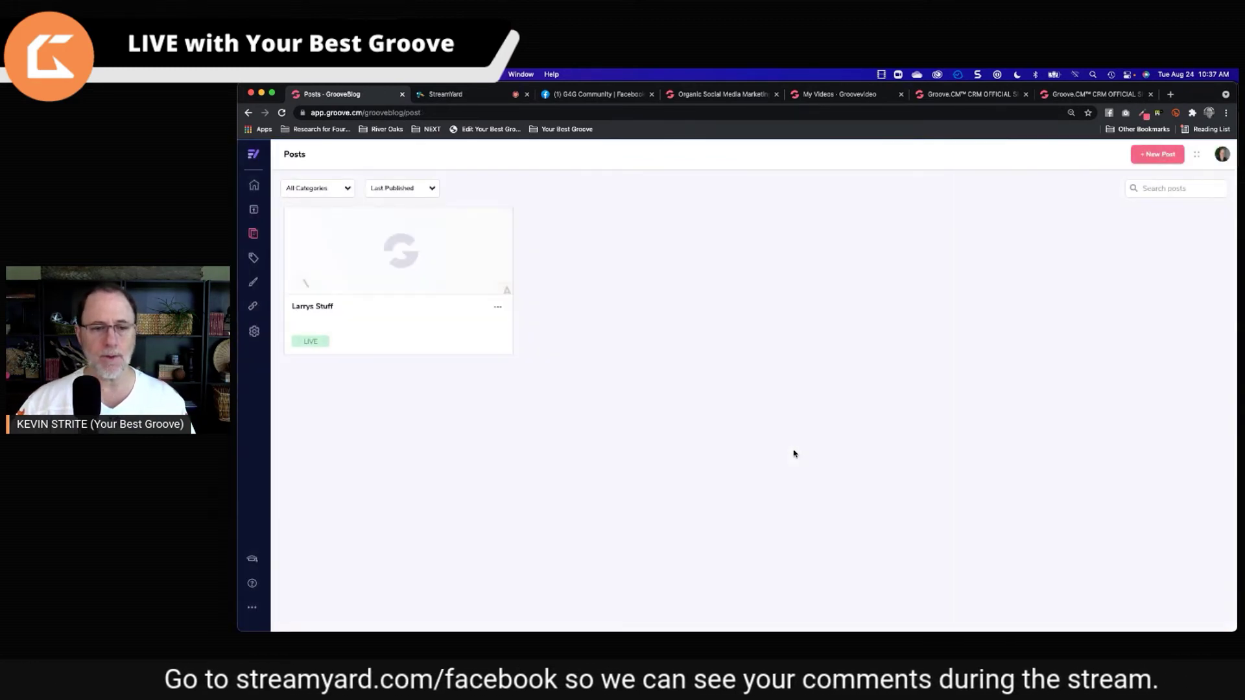
- Return from the posts list to the blogs overview and open "Larry's Blog"
{"action": "mouse_move", "coordinate": [434, 249]}
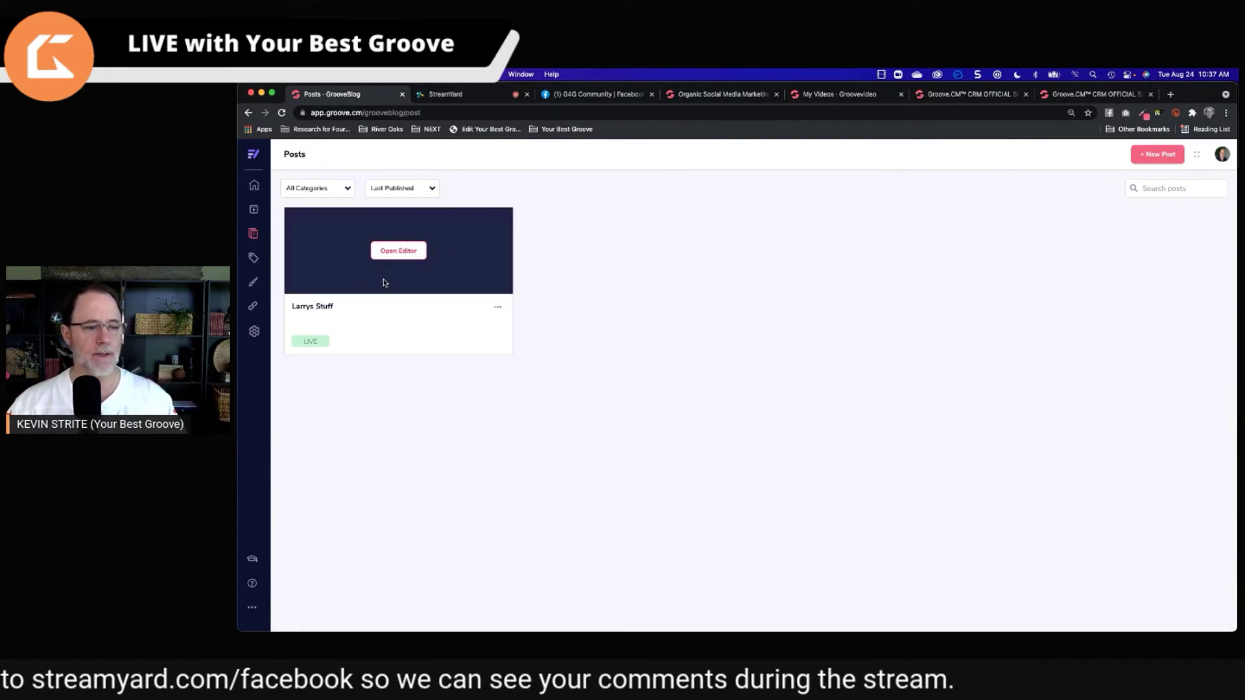
{"action": "left_click", "coordinate": [415, 249]}
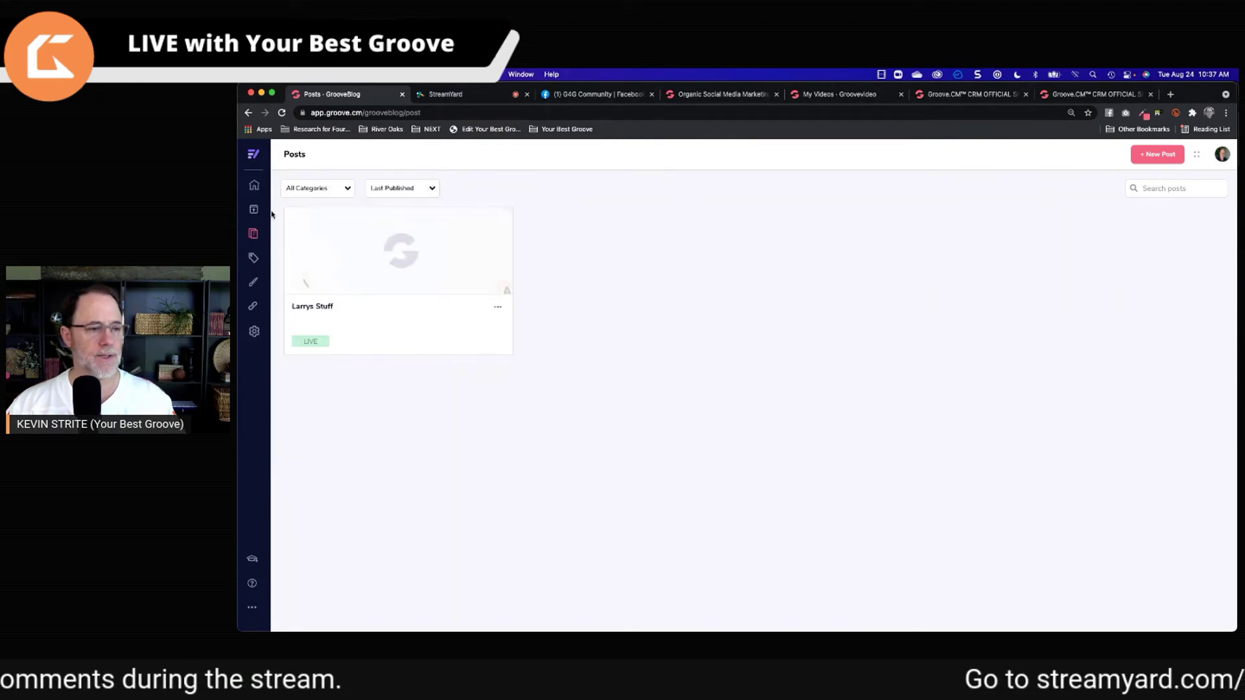
{"action": "left_click", "coordinate": [253, 186]}
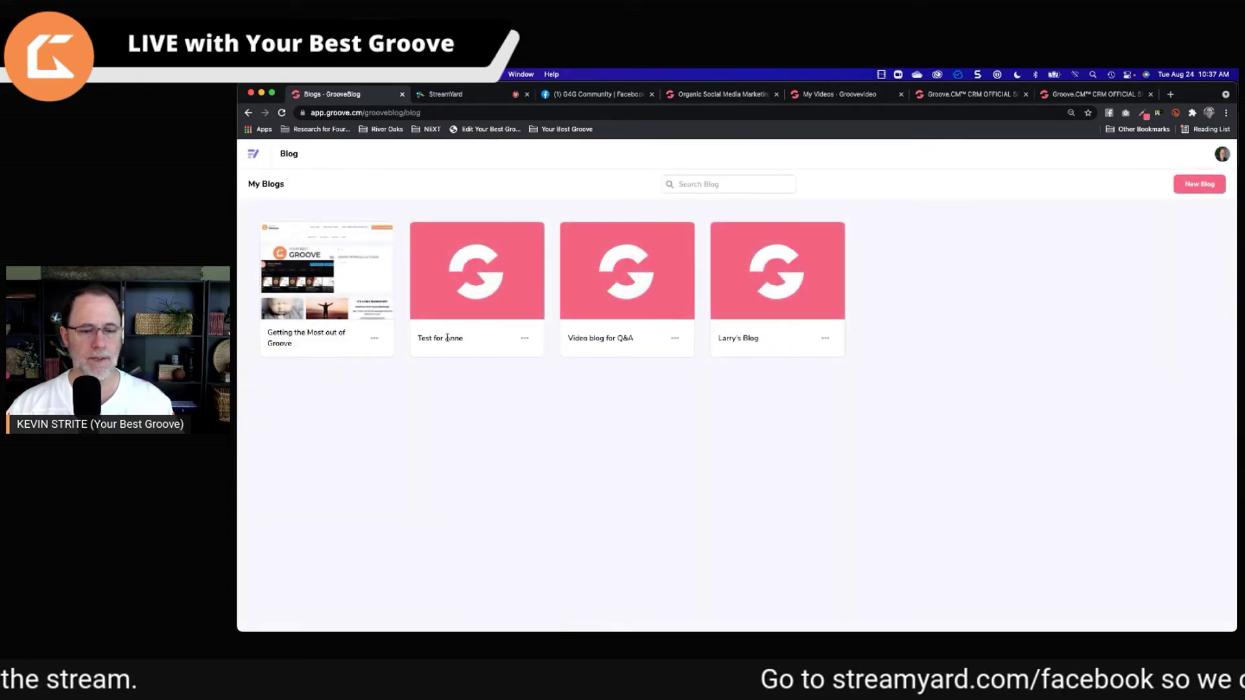
{"action": "left_click", "coordinate": [825, 338]}
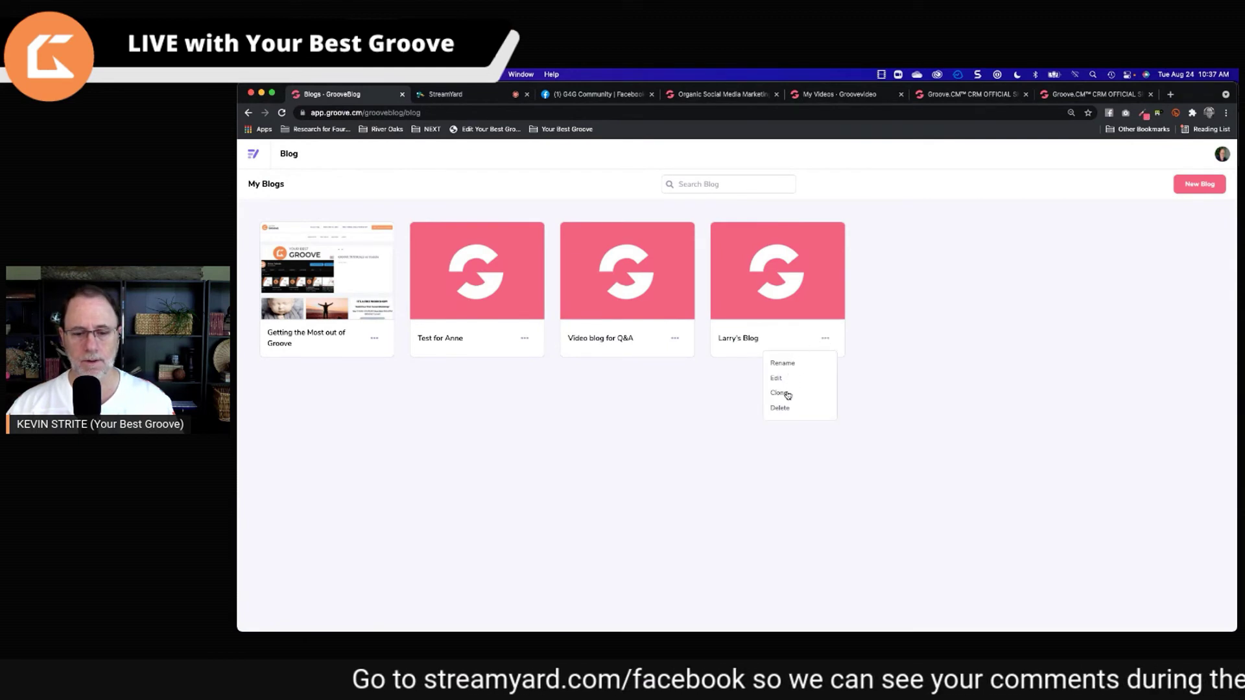
{"action": "left_click", "coordinate": [776, 272]}
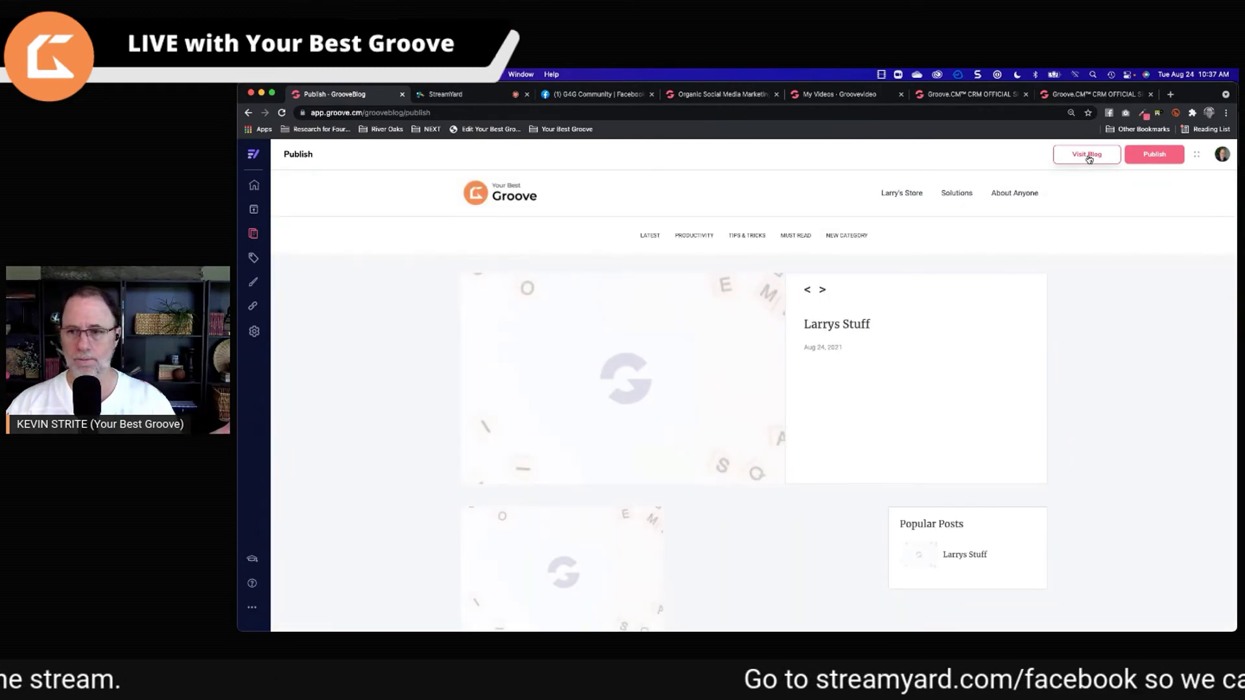
- Visit the live blog and examine how its homepage shows the published post
{"action": "left_click", "coordinate": [1088, 156]}
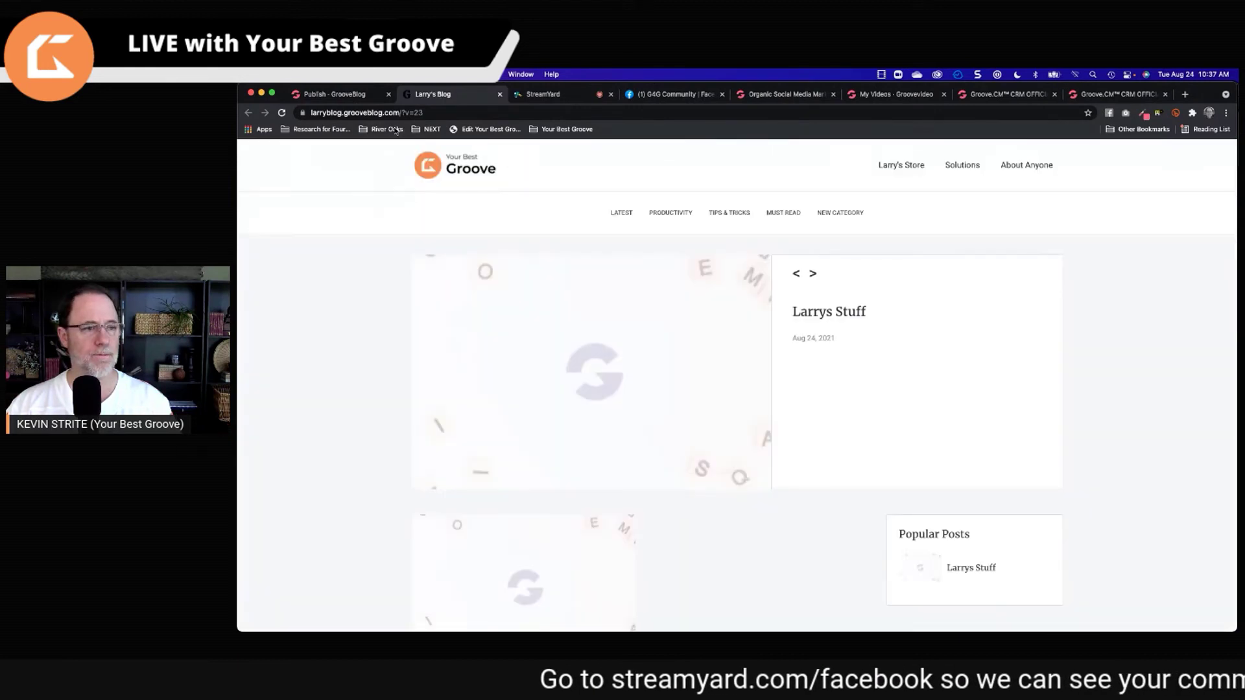
{"action": "scroll", "coordinate": [747, 392], "scroll_direction": "down", "scroll_amount": 2}
{"action": "scroll", "coordinate": [746, 391], "scroll_direction": "down", "scroll_amount": 3}
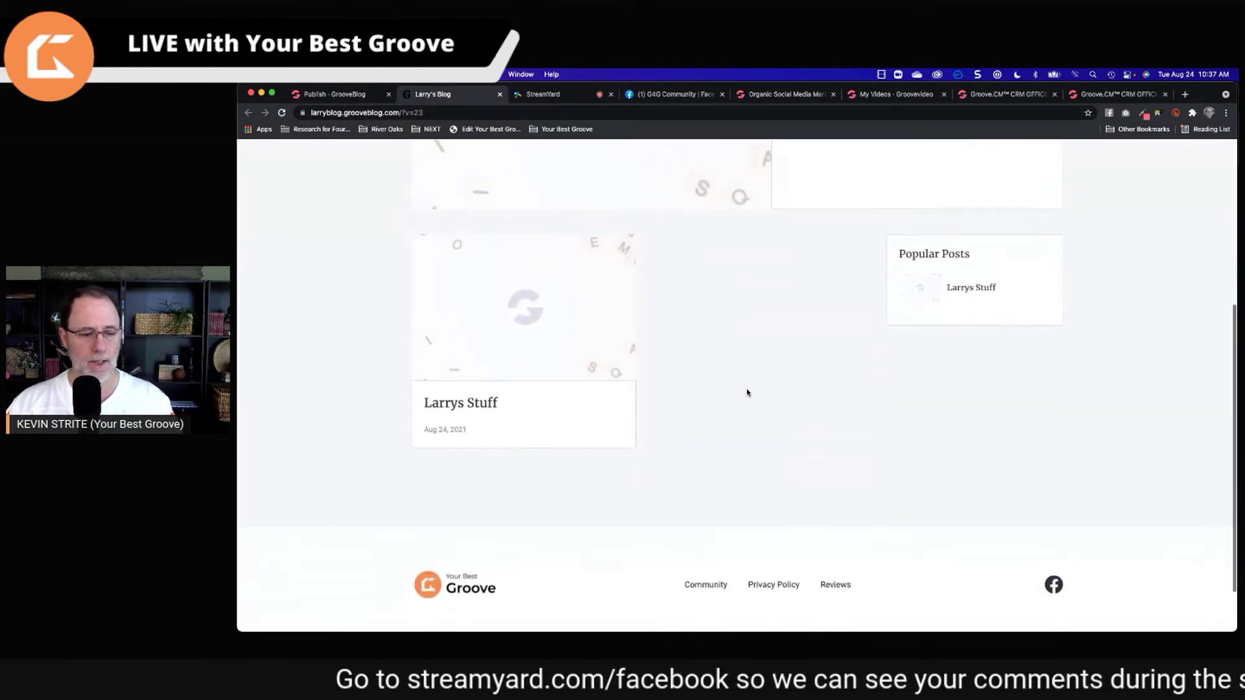
{"action": "scroll", "coordinate": [695, 381], "scroll_direction": "up", "scroll_amount": 5}
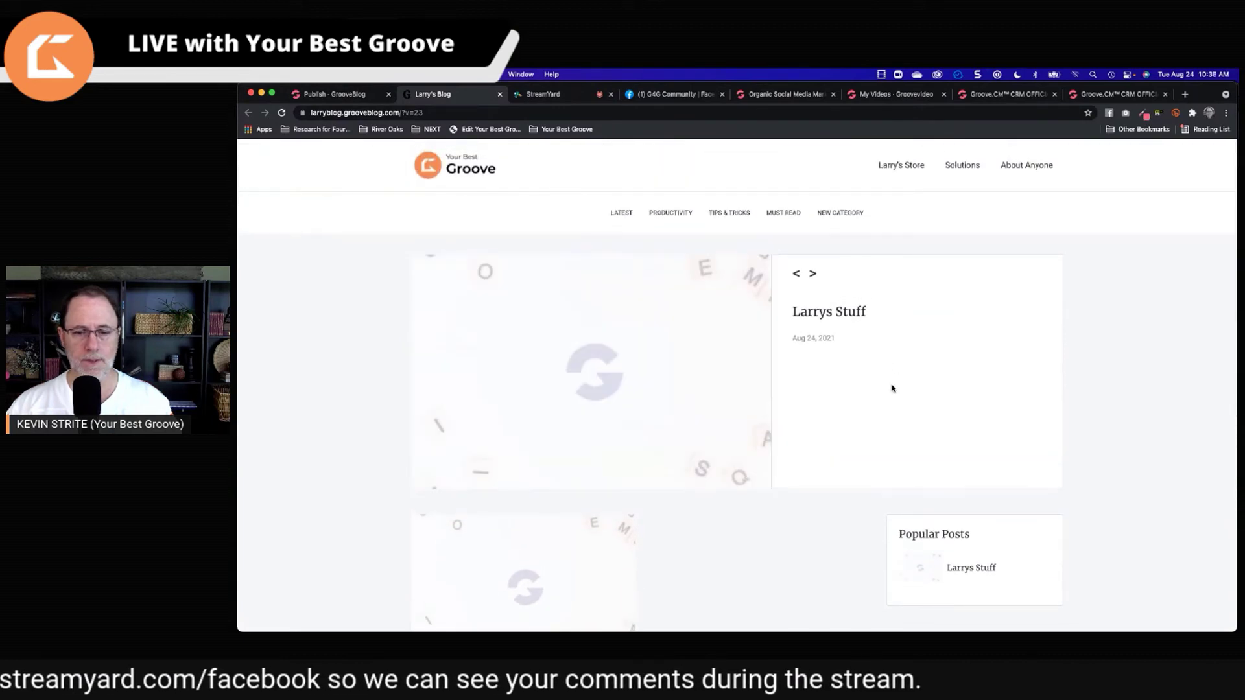
{"action": "scroll", "coordinate": [755, 428], "scroll_direction": "down", "scroll_amount": 4}
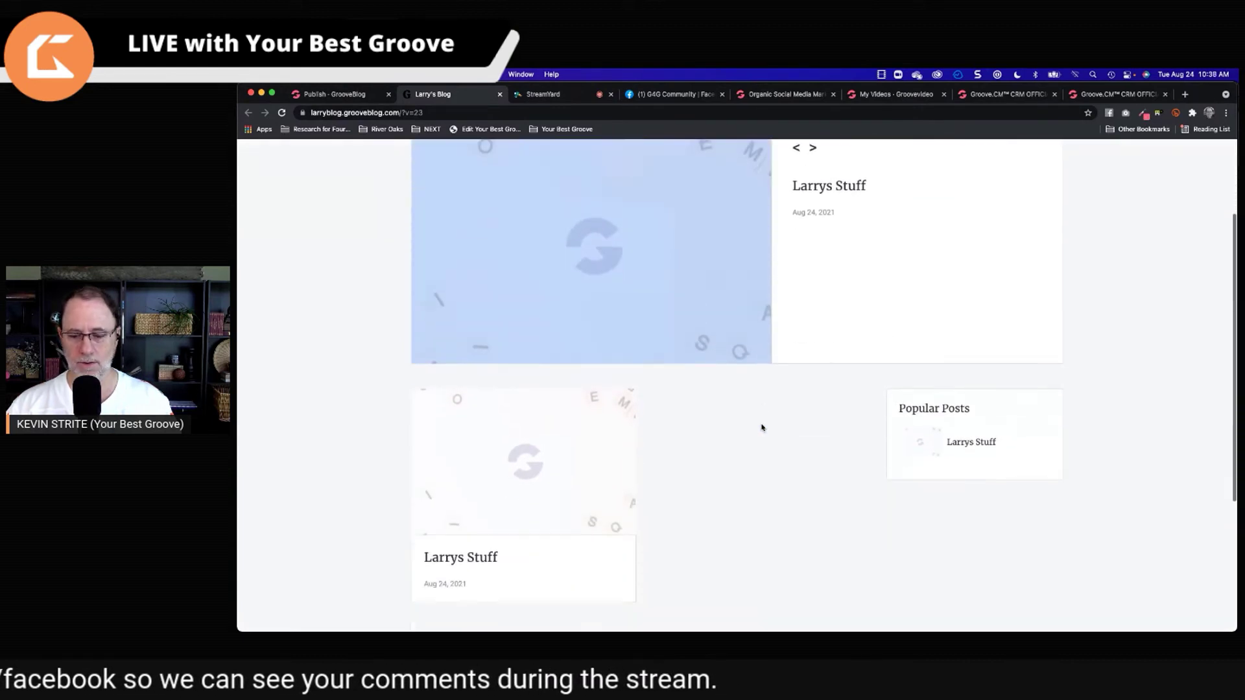
- Open the "Larrys Stuff" post on the live blog, read through it and close the live site
{"action": "left_click", "coordinate": [919, 361]}
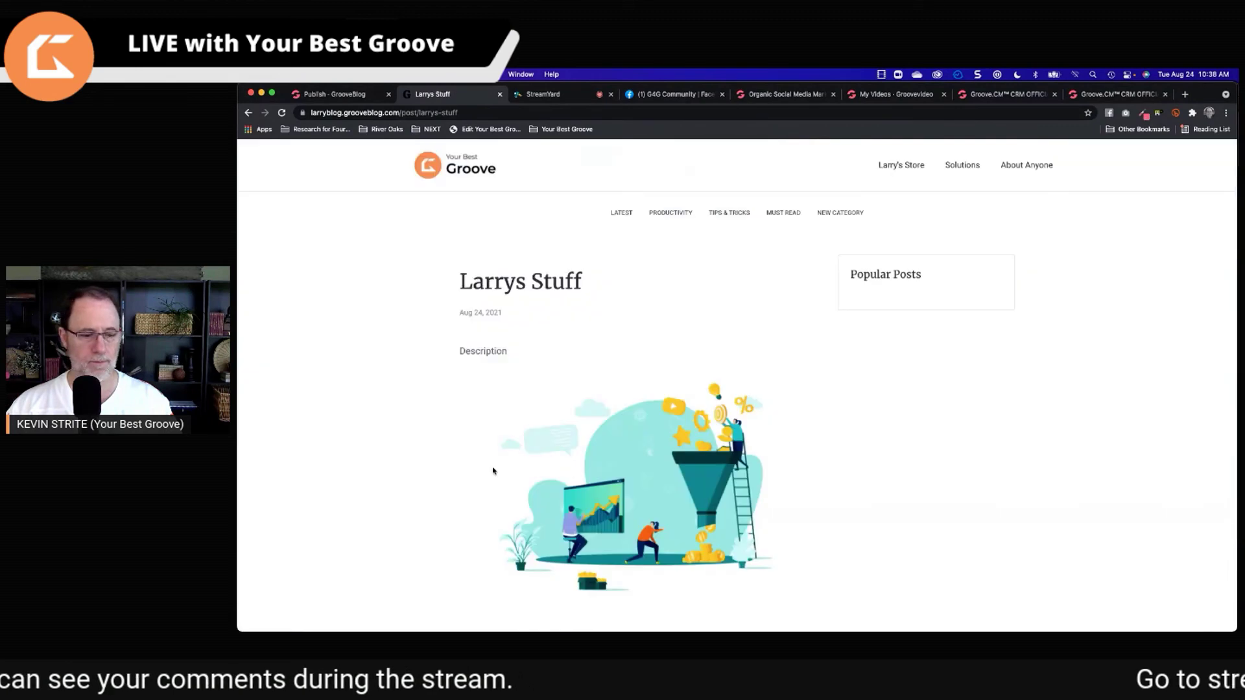
{"action": "scroll", "coordinate": [604, 413], "scroll_direction": "down", "scroll_amount": 3}
{"action": "scroll", "coordinate": [605, 414], "scroll_direction": "up", "scroll_amount": 3}
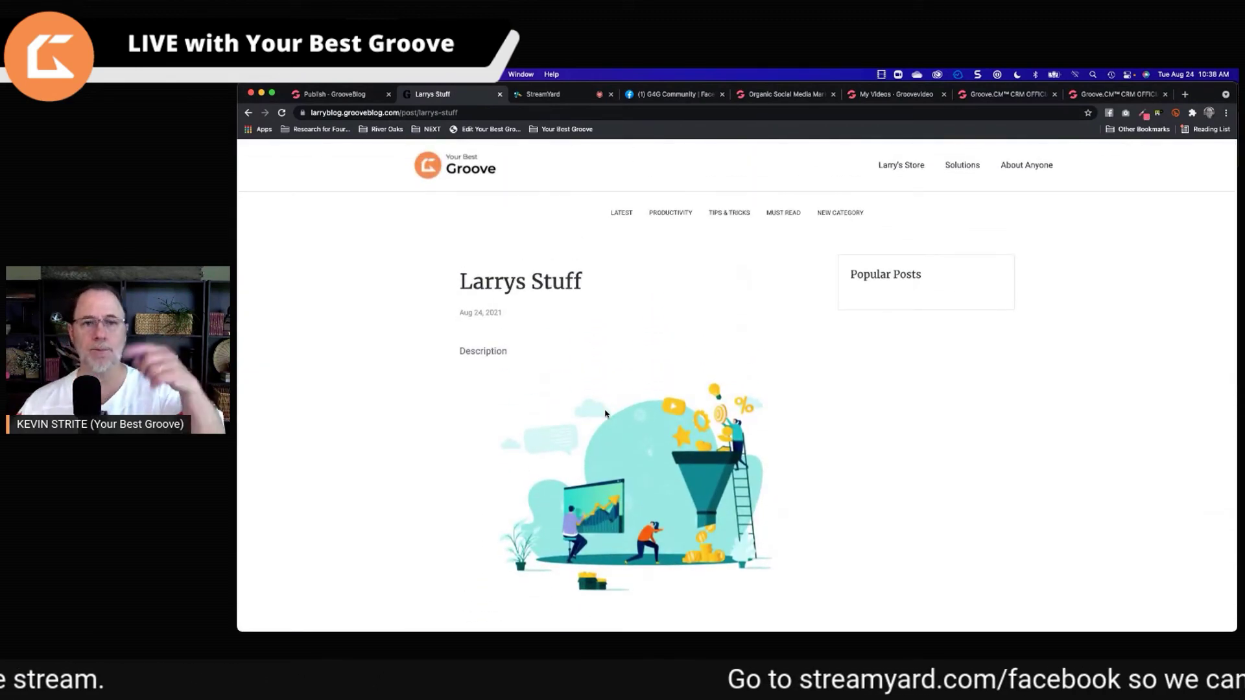
{"action": "left_click", "coordinate": [500, 95]}
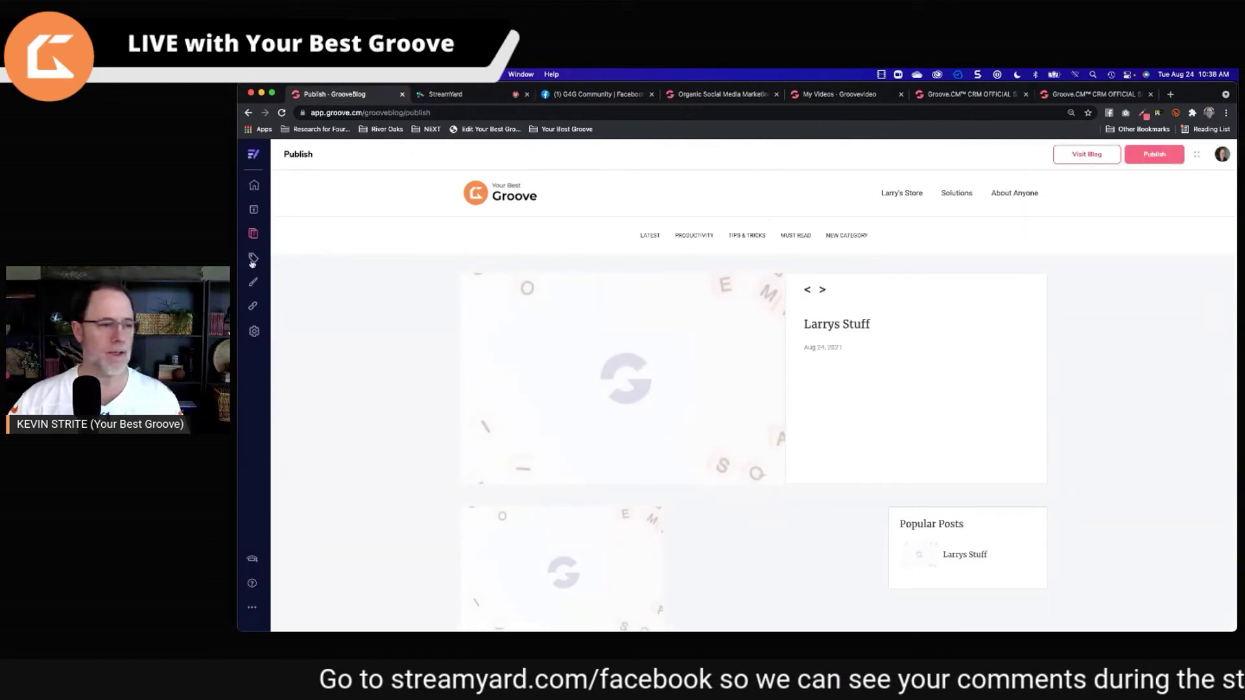
- Set the teal marketing funnel illustration as the featured image of the "Larrys Stuff" post and publish the post again
{"action": "left_click", "coordinate": [254, 233]}
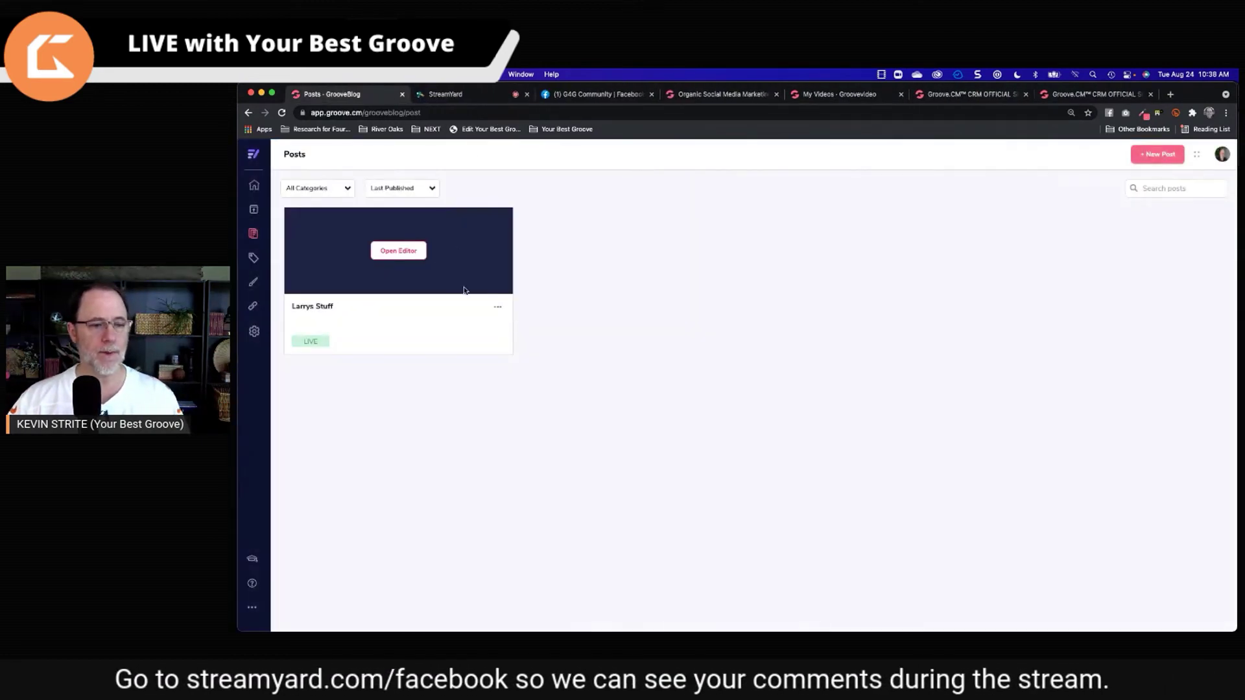
{"action": "left_click", "coordinate": [395, 253]}
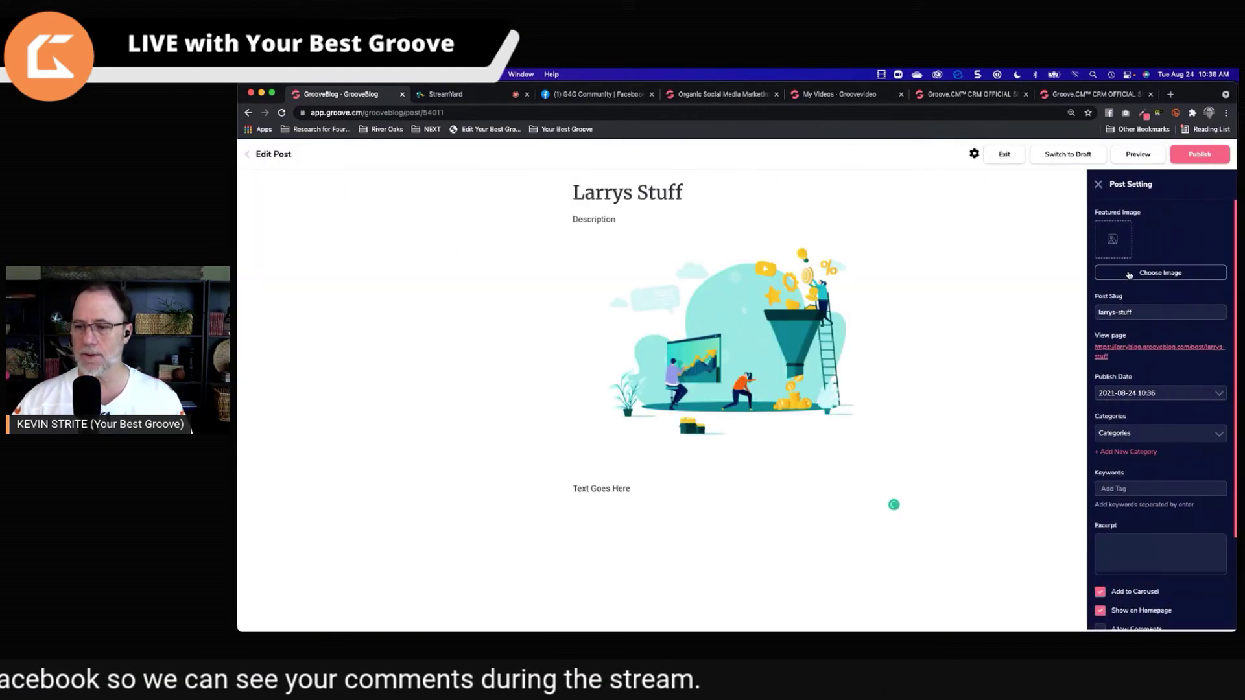
{"action": "left_click", "coordinate": [1128, 273]}
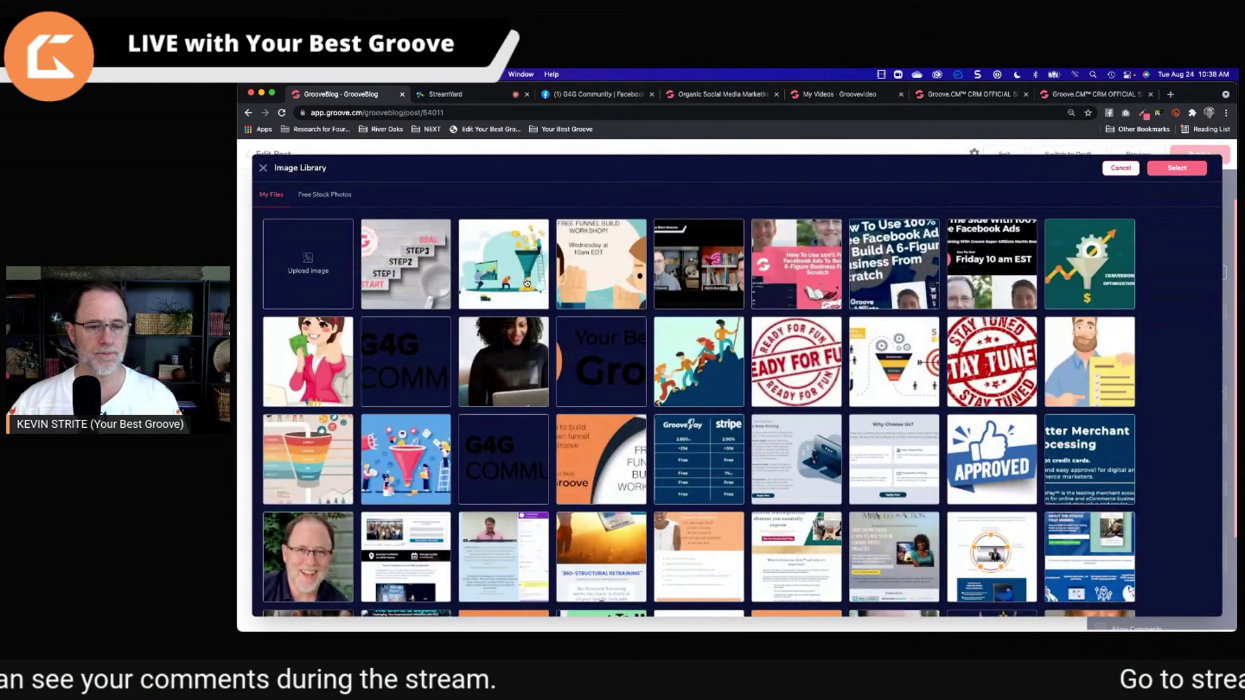
{"action": "left_click", "coordinate": [526, 284]}
{"action": "left_click", "coordinate": [1177, 168]}
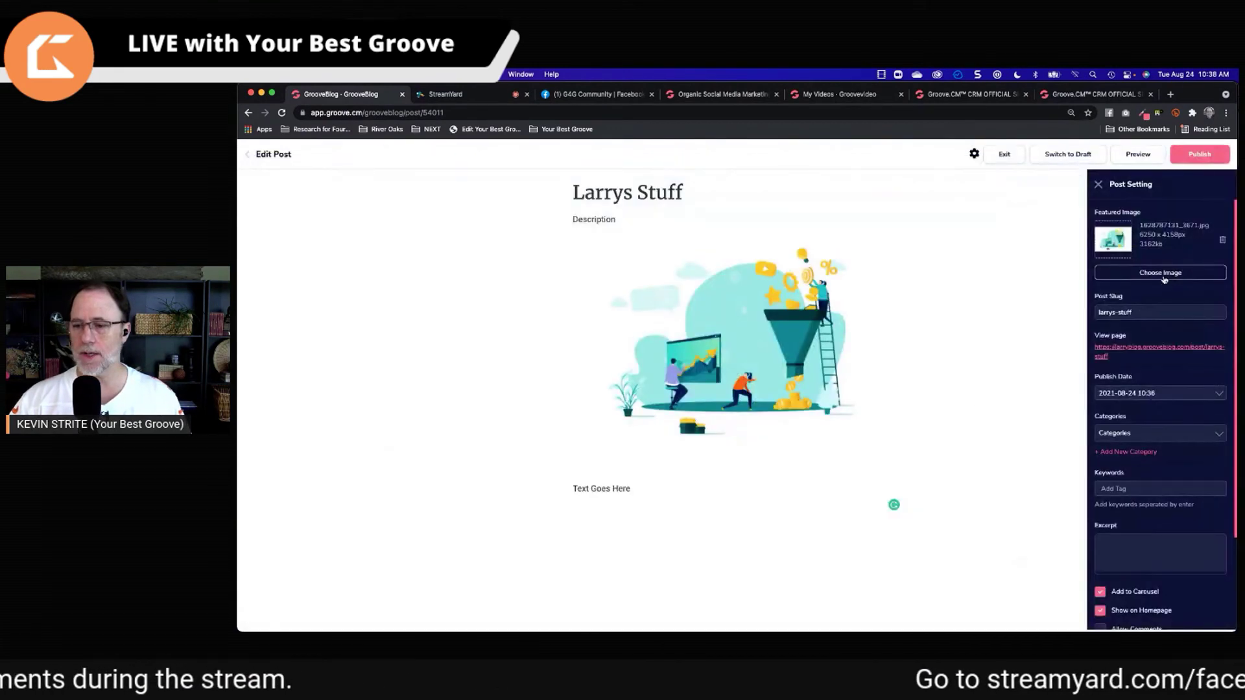
{"action": "scroll", "coordinate": [1160, 304], "scroll_direction": "down", "scroll_amount": 3}
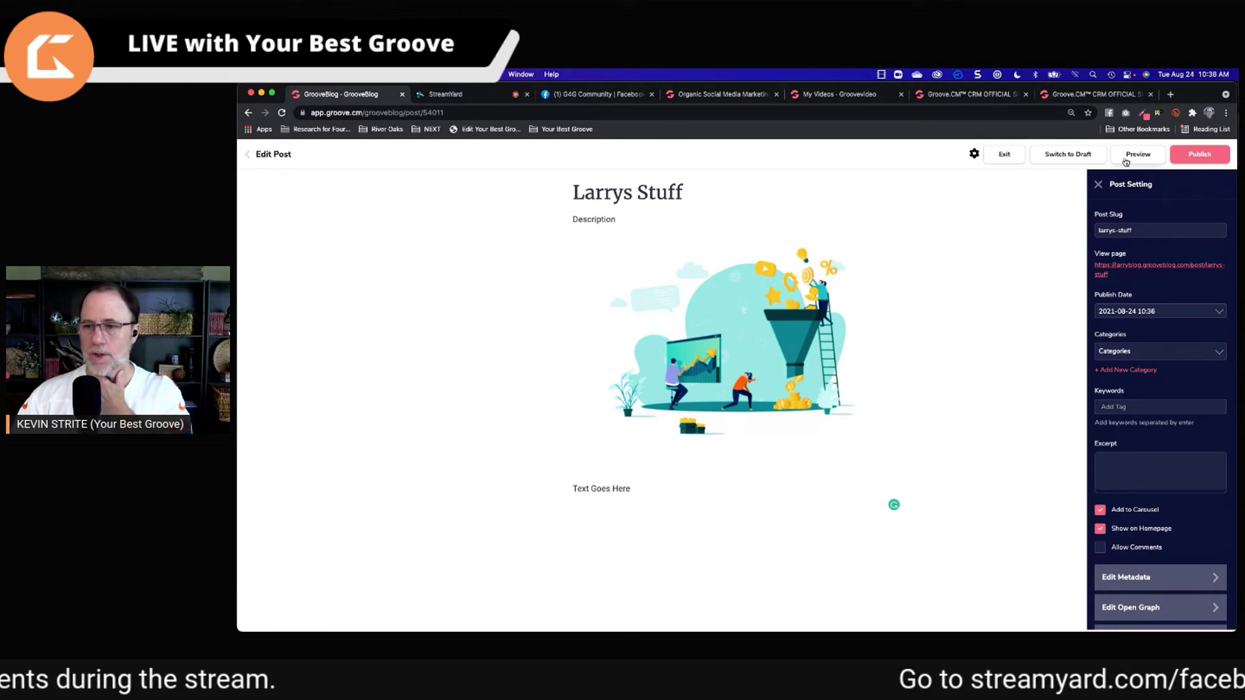
{"action": "left_click", "coordinate": [1208, 158]}
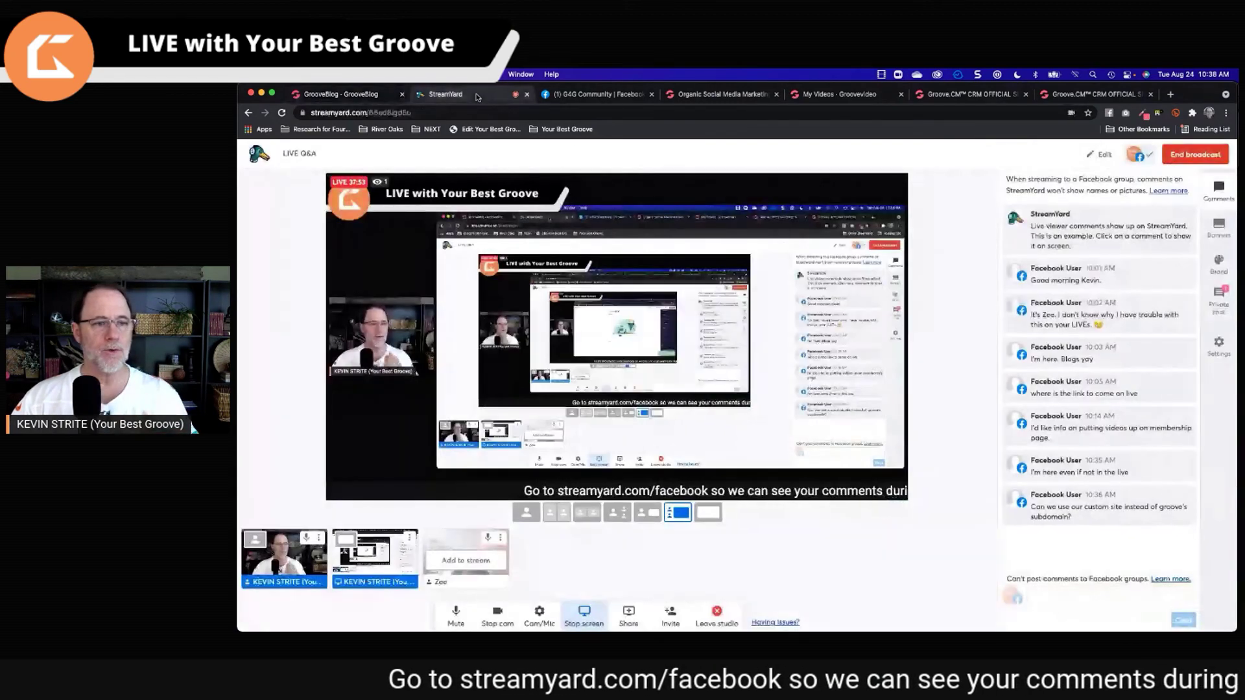
- Load the live post page larryblog.grooveblog.com/post/larrys-stuff in the browser tab holding the G4G Community Facebook group
{"action": "left_click", "coordinate": [478, 96]}
{"action": "left_click", "coordinate": [563, 95]}
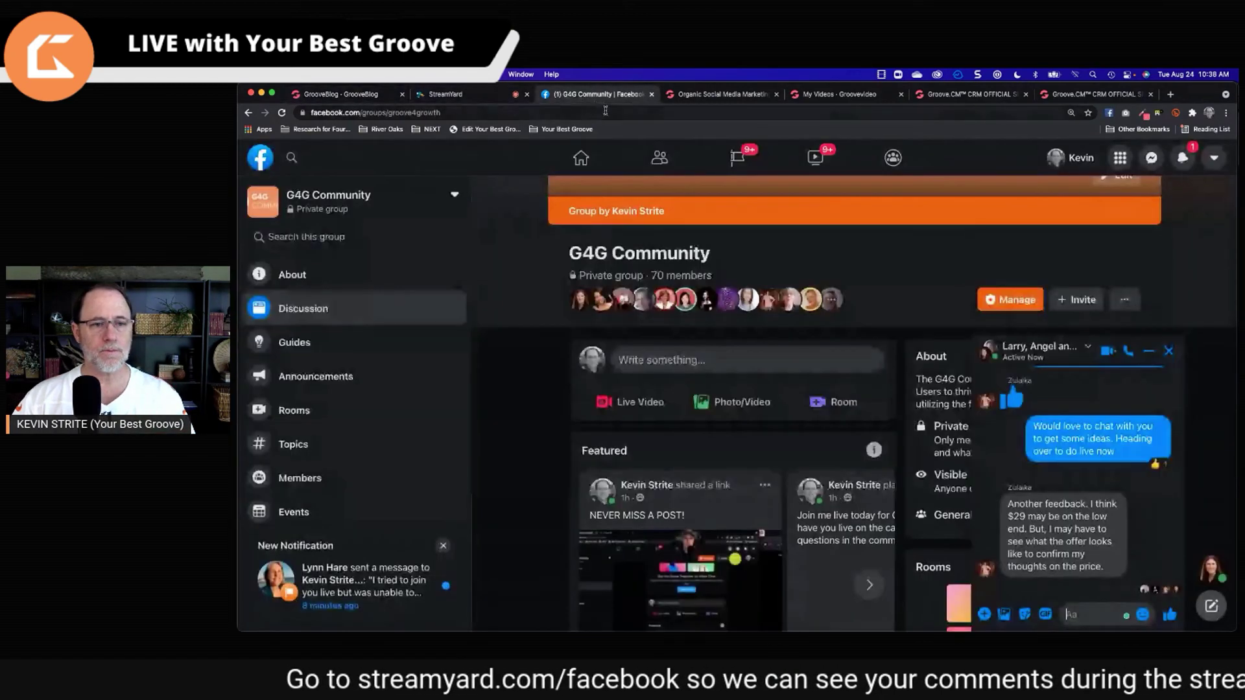
{"action": "left_click", "coordinate": [608, 114]}
{"action": "type", "text": "larry"}
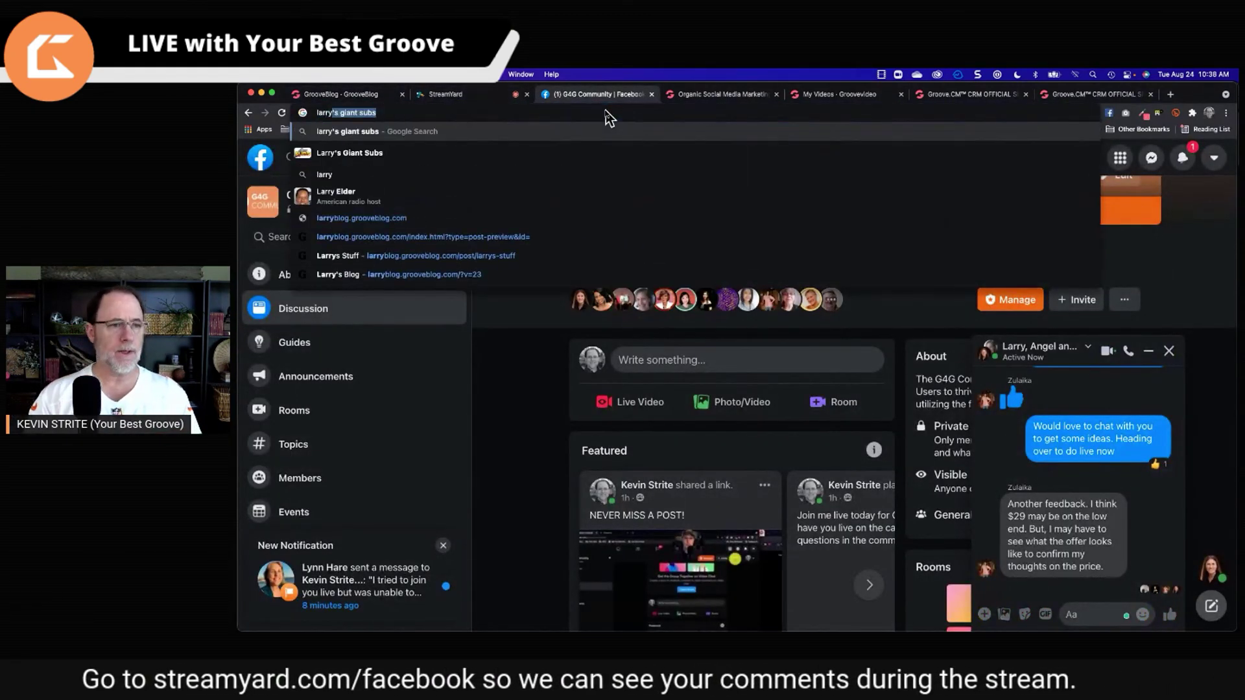
{"action": "key", "text": "Down"}
{"action": "key", "text": "Down"}
{"action": "key", "text": "Down"}
{"action": "key", "text": "Down"}
{"action": "key", "text": "Down"}
{"action": "key", "text": "Down"}
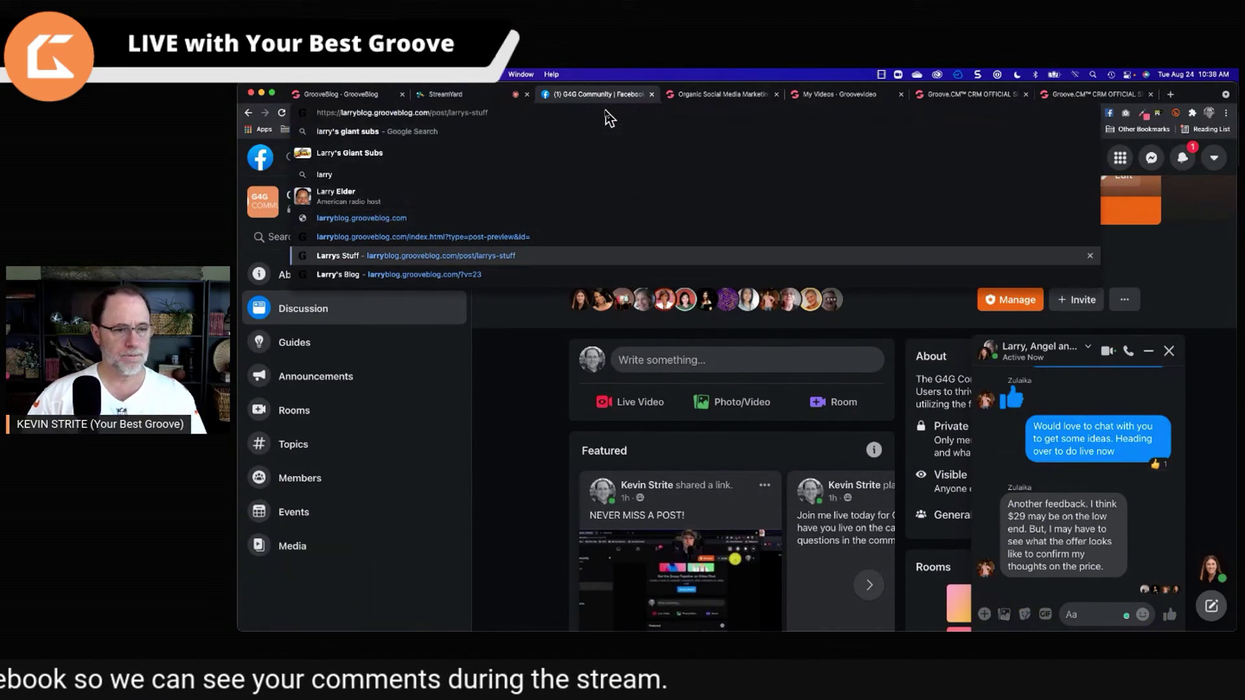
{"action": "key", "text": "Return"}
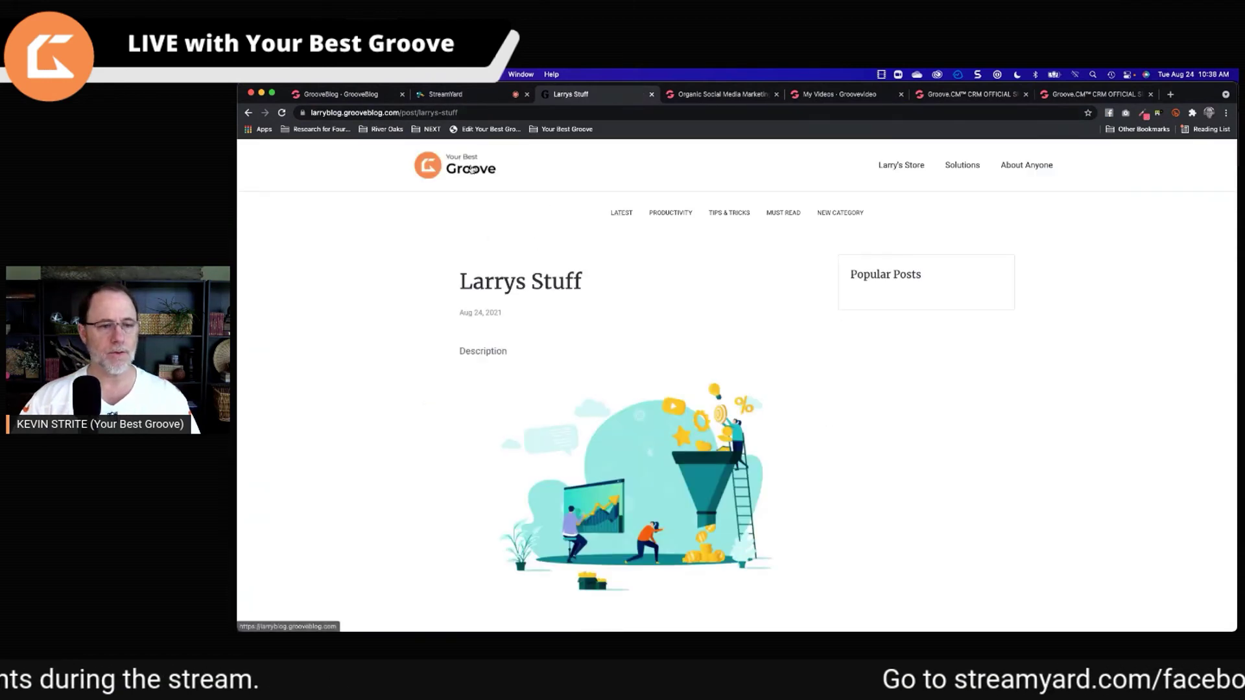
- Go to the live blog's homepage, check the featured image on the post cards and return to the post editor
{"action": "left_click", "coordinate": [459, 175]}
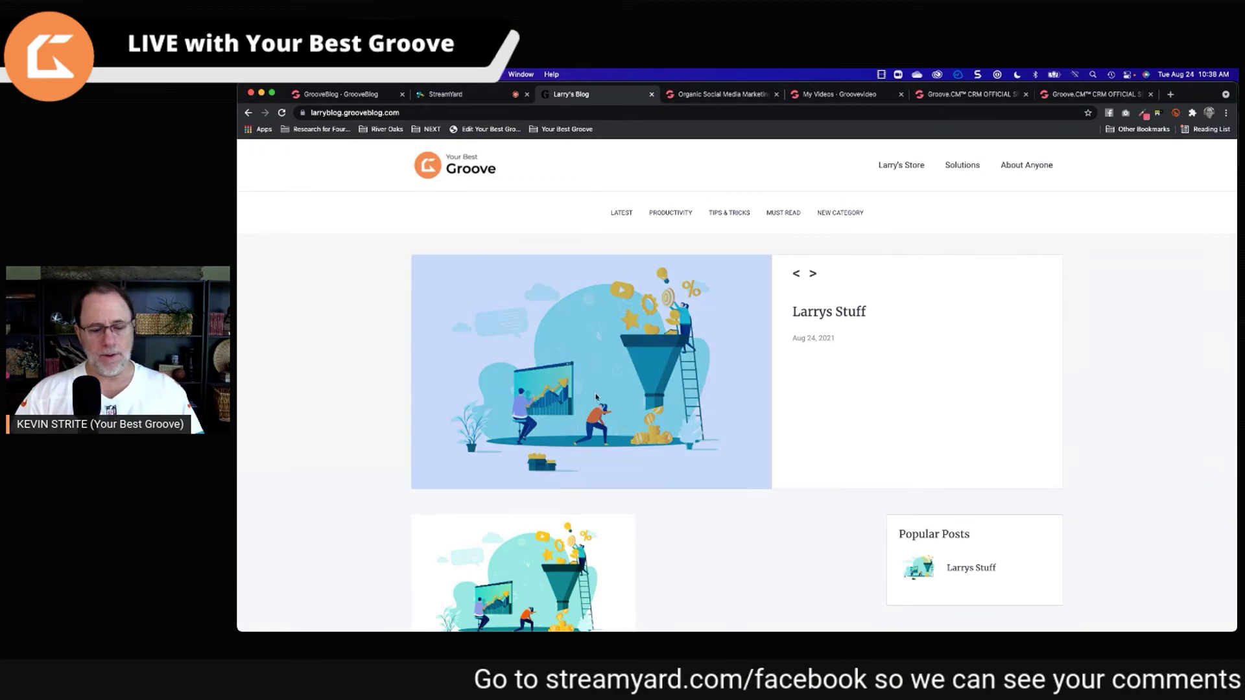
{"action": "scroll", "coordinate": [596, 397], "scroll_direction": "down", "scroll_amount": 5}
{"action": "scroll", "coordinate": [603, 396], "scroll_direction": "up", "scroll_amount": 5}
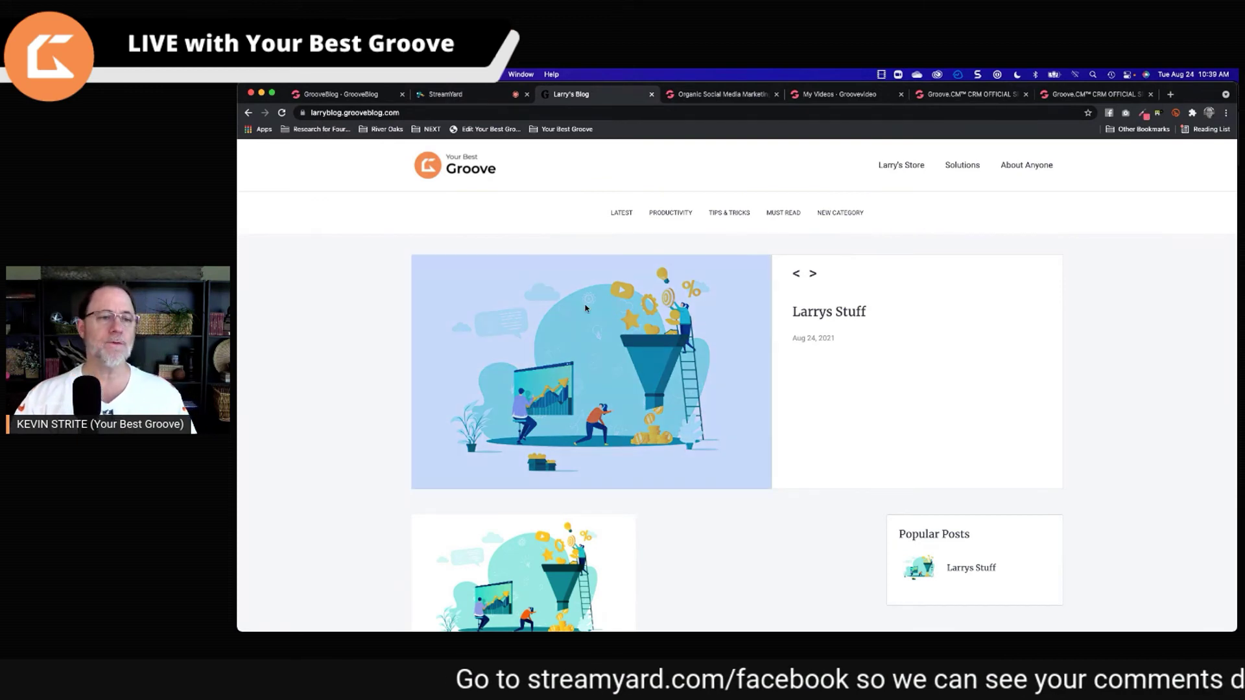
{"action": "left_click", "coordinate": [360, 96]}
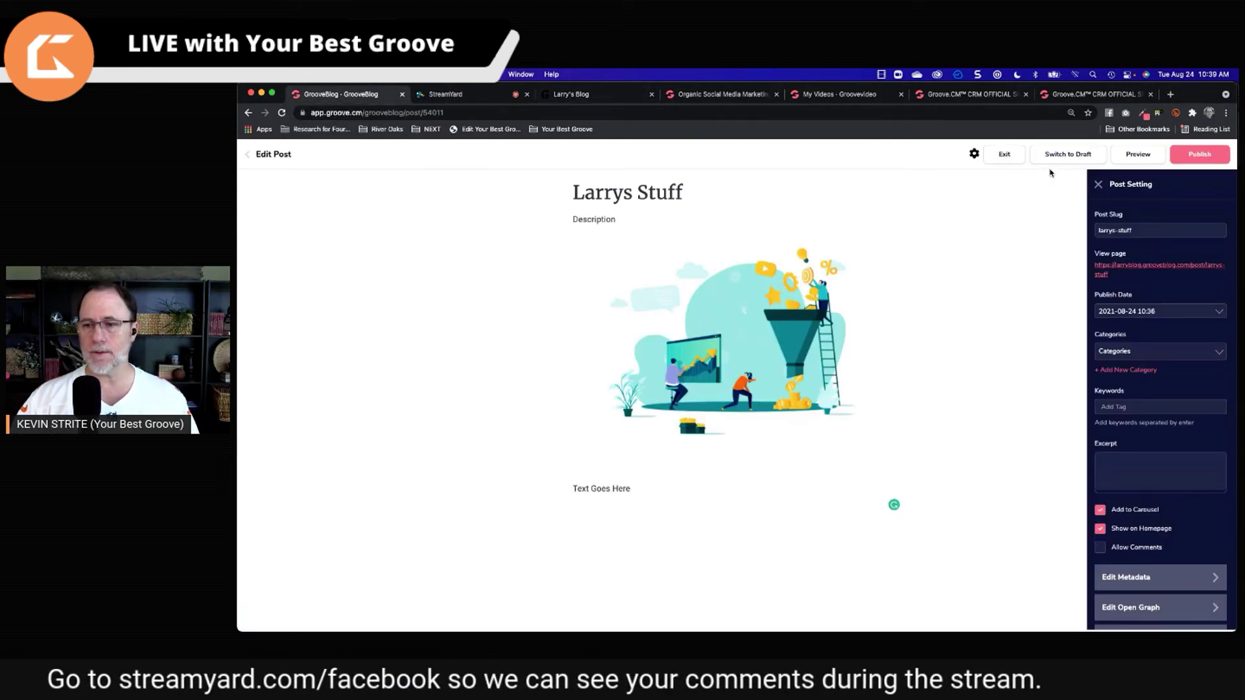
- Exit the post editor with the changes saved and open the list of custom domains in the account settings
{"action": "left_click", "coordinate": [1004, 154]}
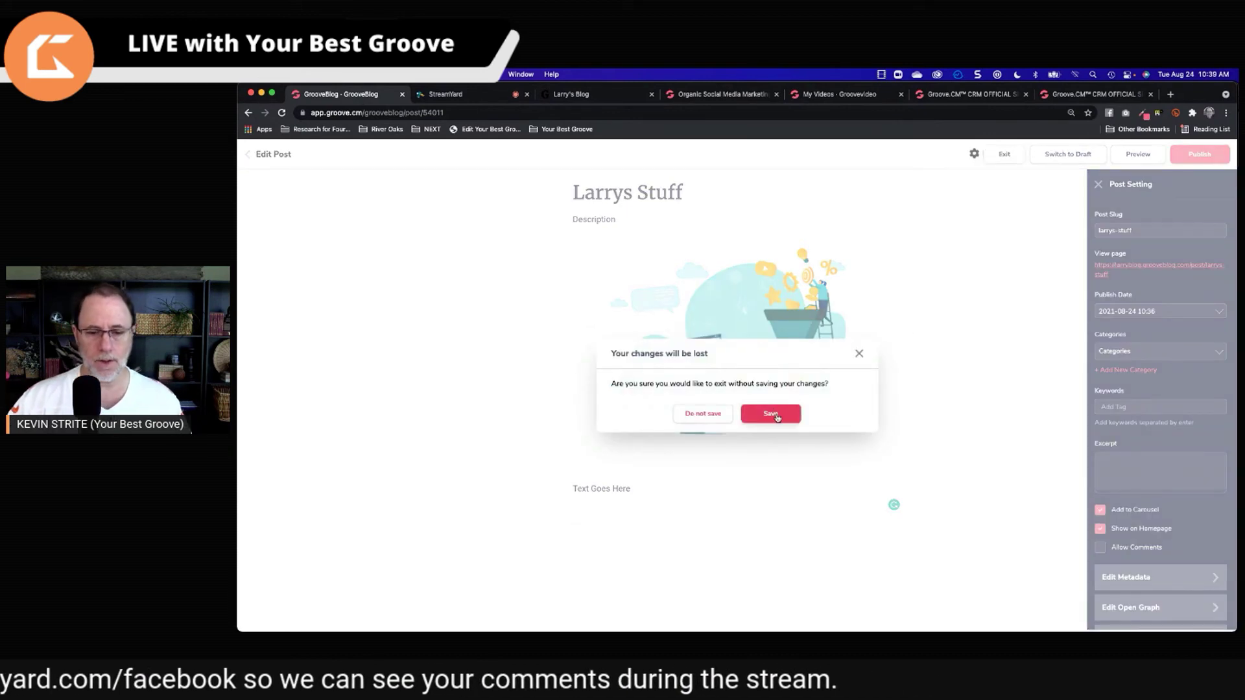
{"action": "left_click", "coordinate": [776, 415]}
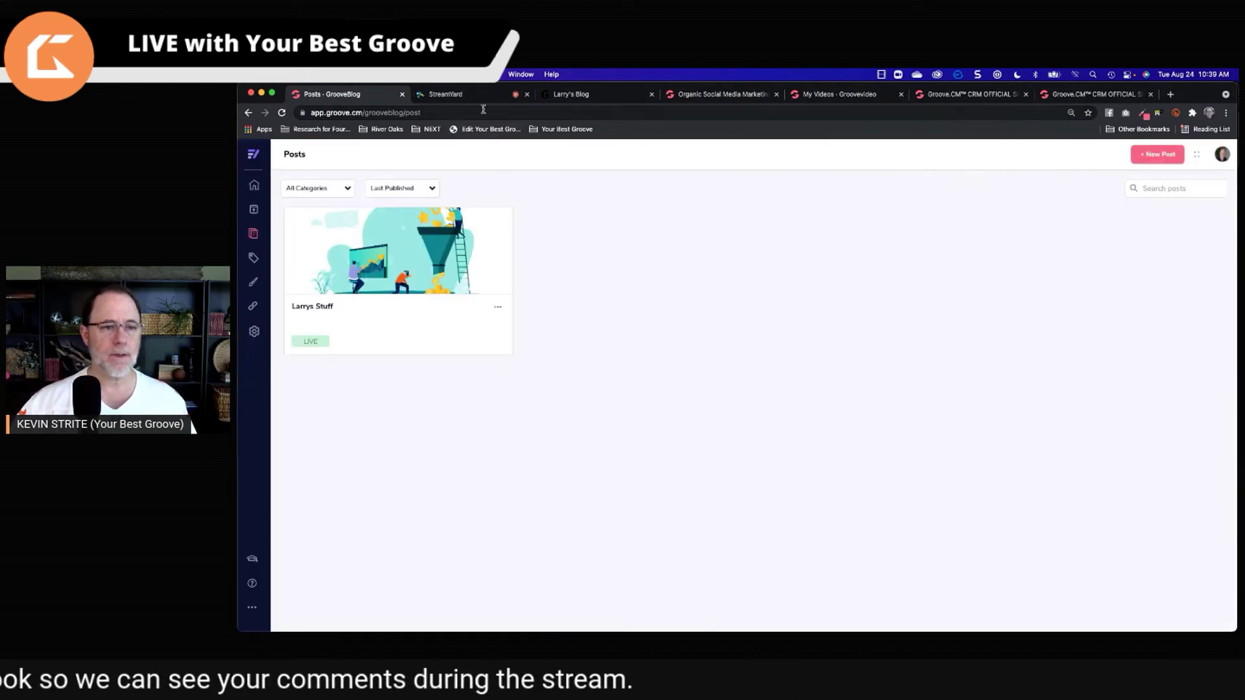
{"action": "left_click", "coordinate": [1223, 156]}
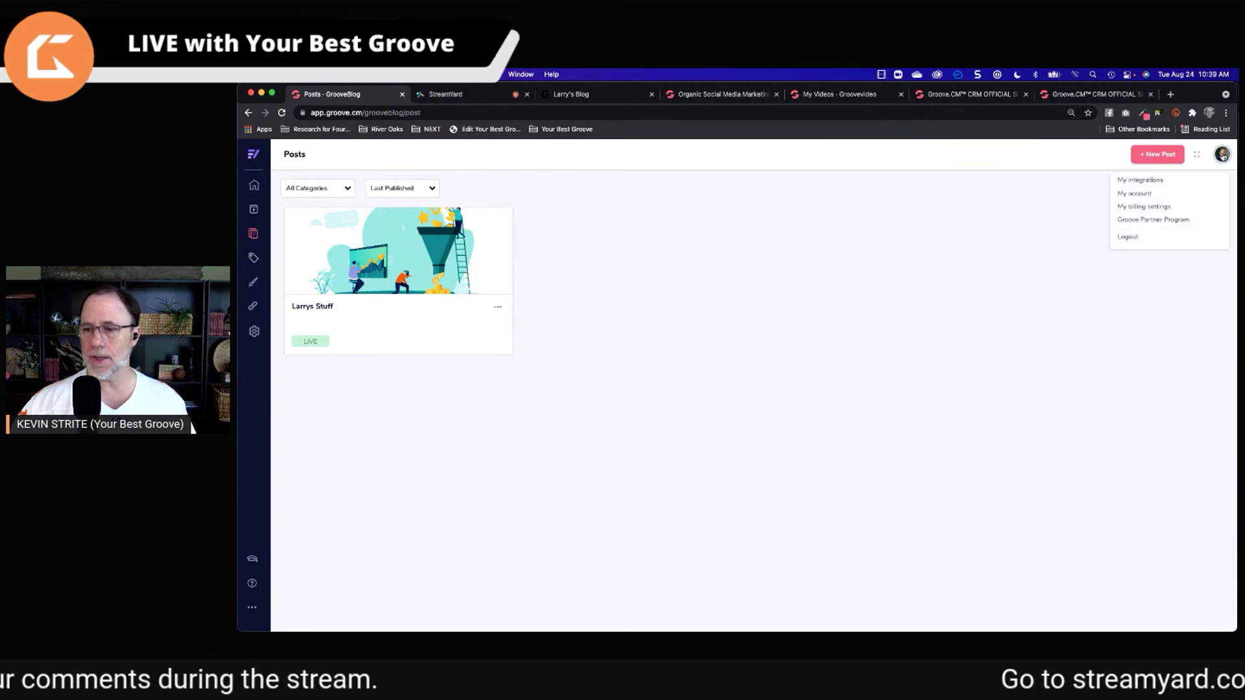
{"action": "left_click", "coordinate": [1134, 195]}
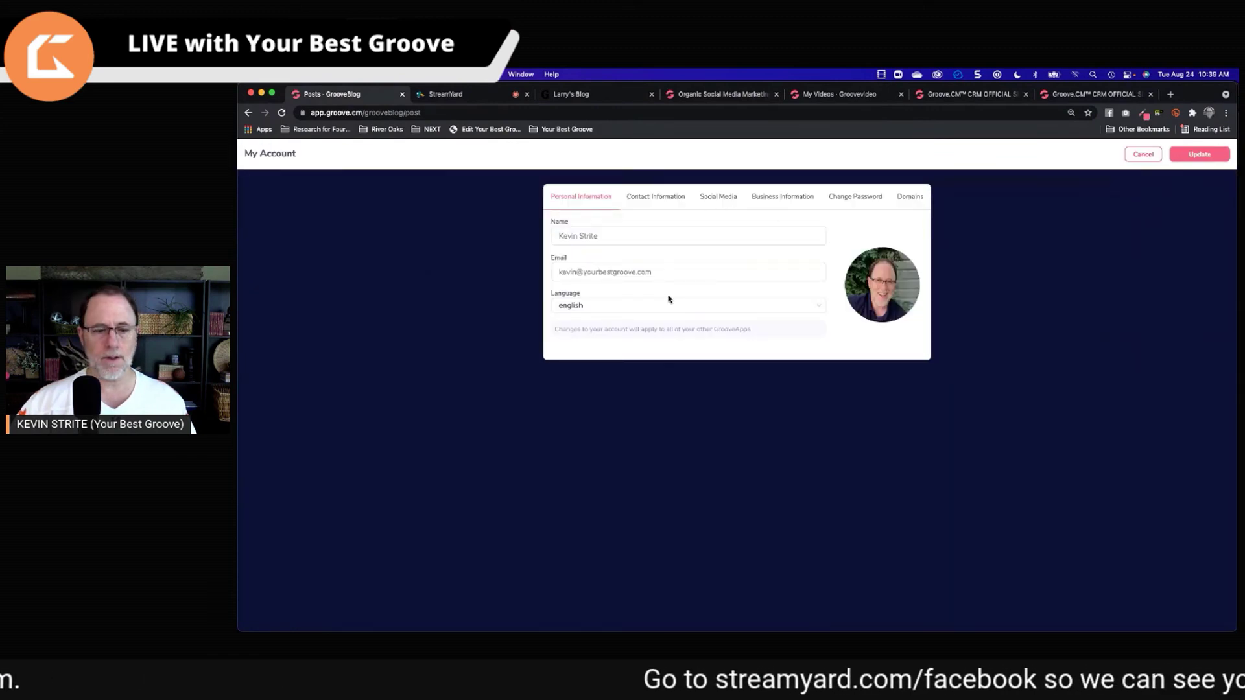
{"action": "left_click", "coordinate": [903, 198]}
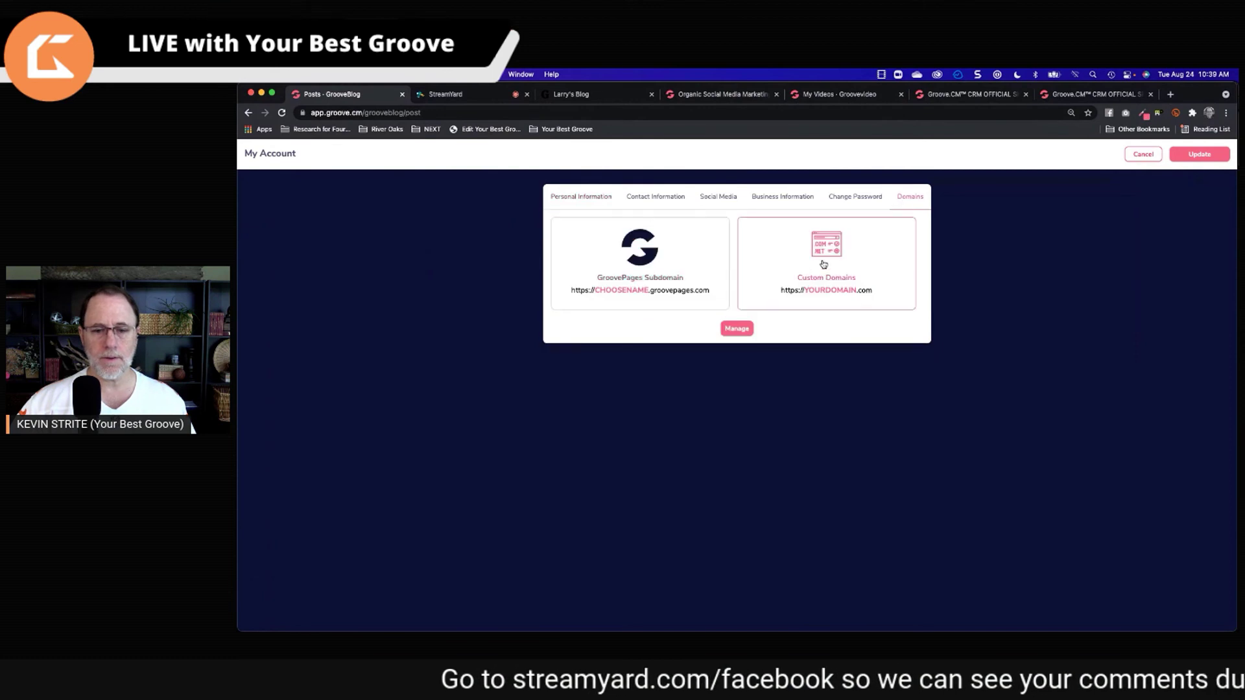
{"action": "left_click", "coordinate": [737, 328]}
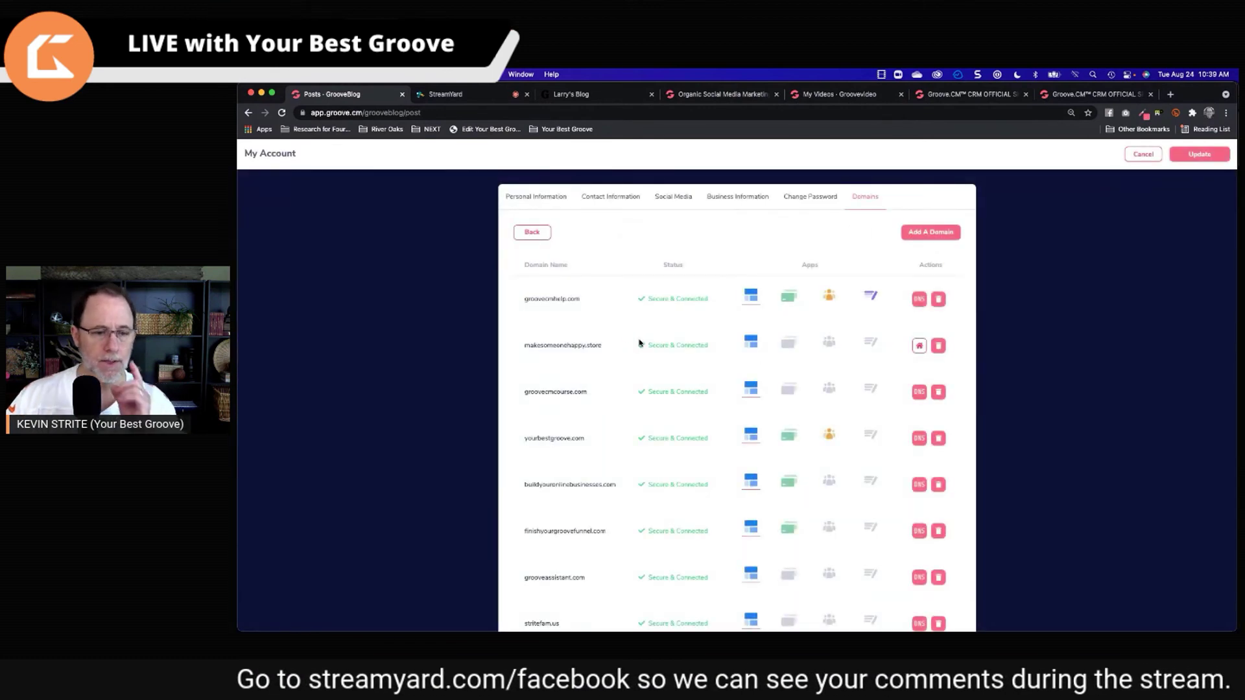
- Add the subdomain "blog" for GrooveBlog to the grooveassistant.com domain and update the account
{"action": "scroll", "coordinate": [620, 335], "scroll_direction": "down", "scroll_amount": 2}
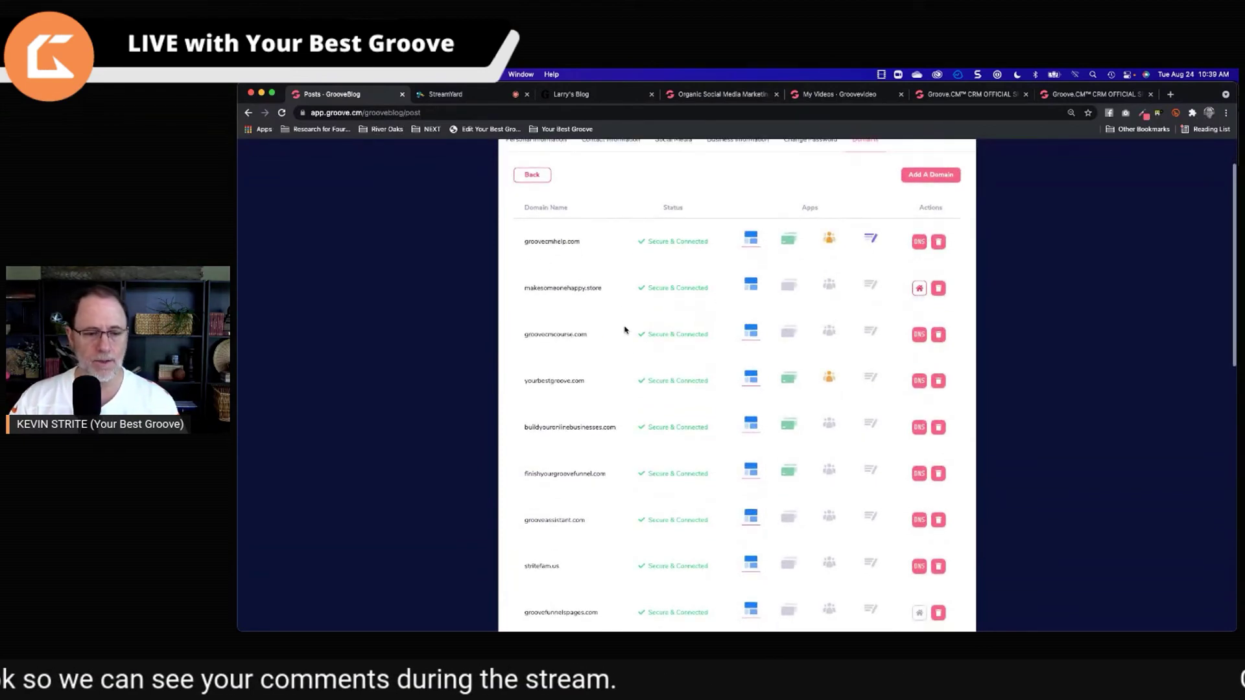
{"action": "scroll", "coordinate": [625, 329], "scroll_direction": "down", "scroll_amount": 2}
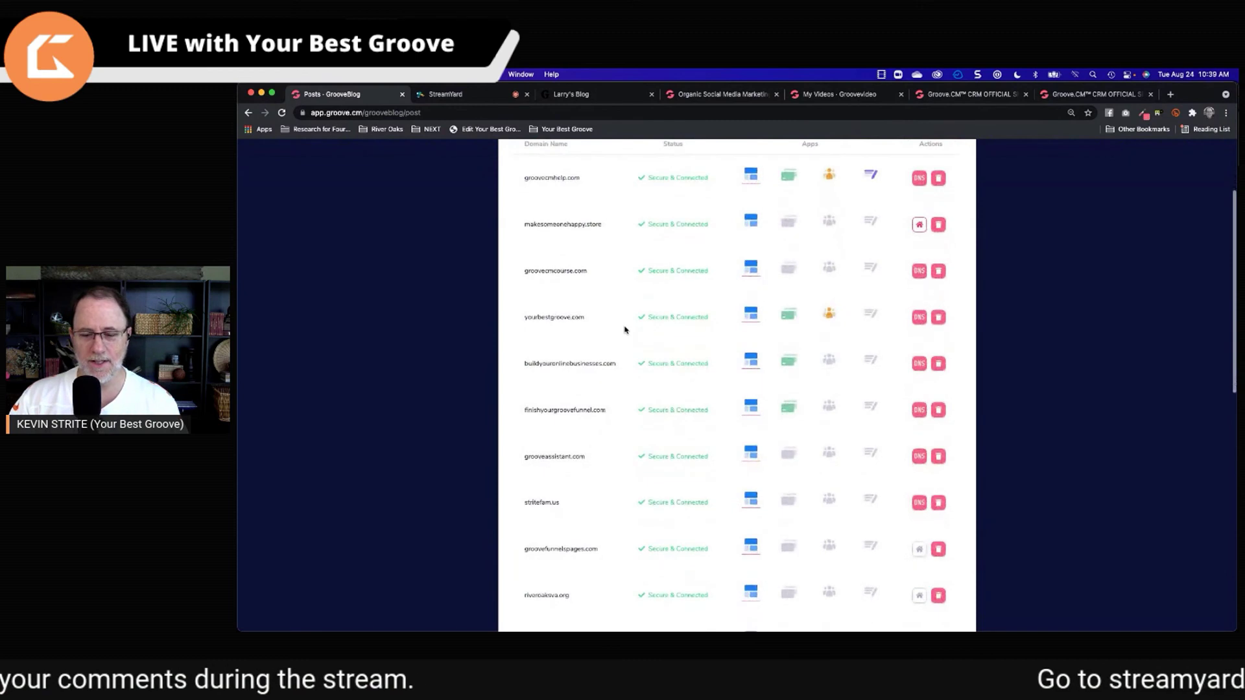
{"action": "scroll", "coordinate": [625, 330], "scroll_direction": "down", "scroll_amount": 1}
{"action": "scroll", "coordinate": [625, 329], "scroll_direction": "down", "scroll_amount": 2}
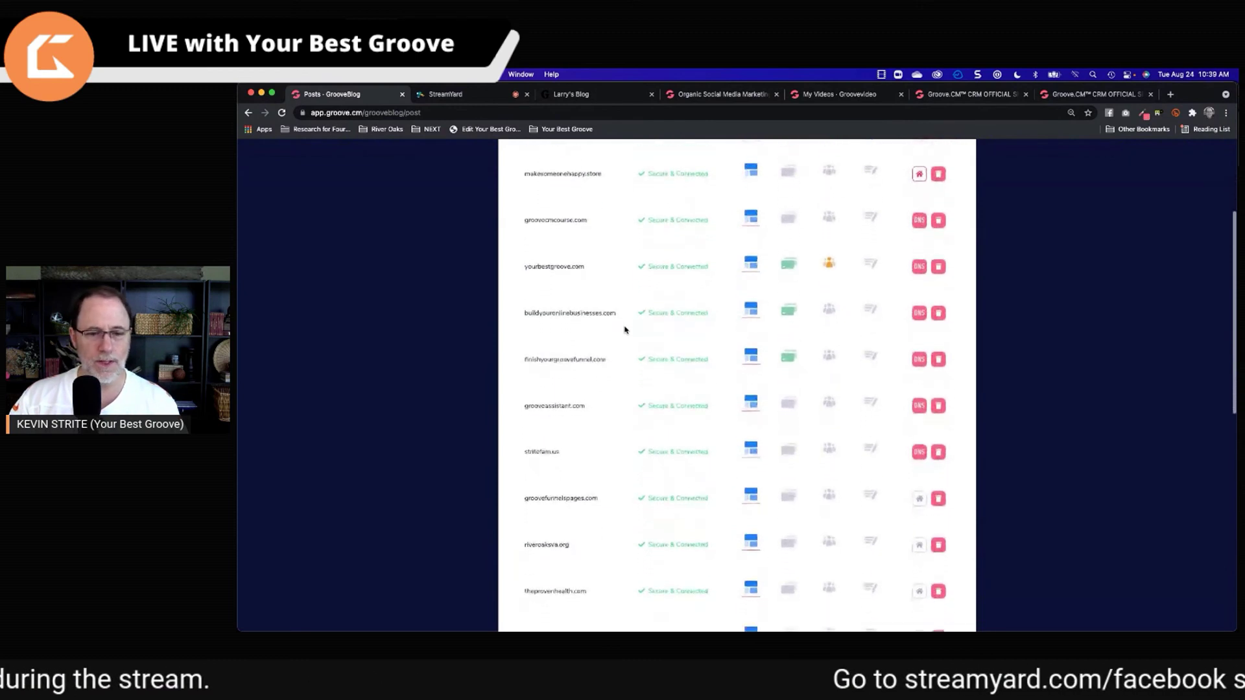
{"action": "scroll", "coordinate": [625, 329], "scroll_direction": "down", "scroll_amount": 3}
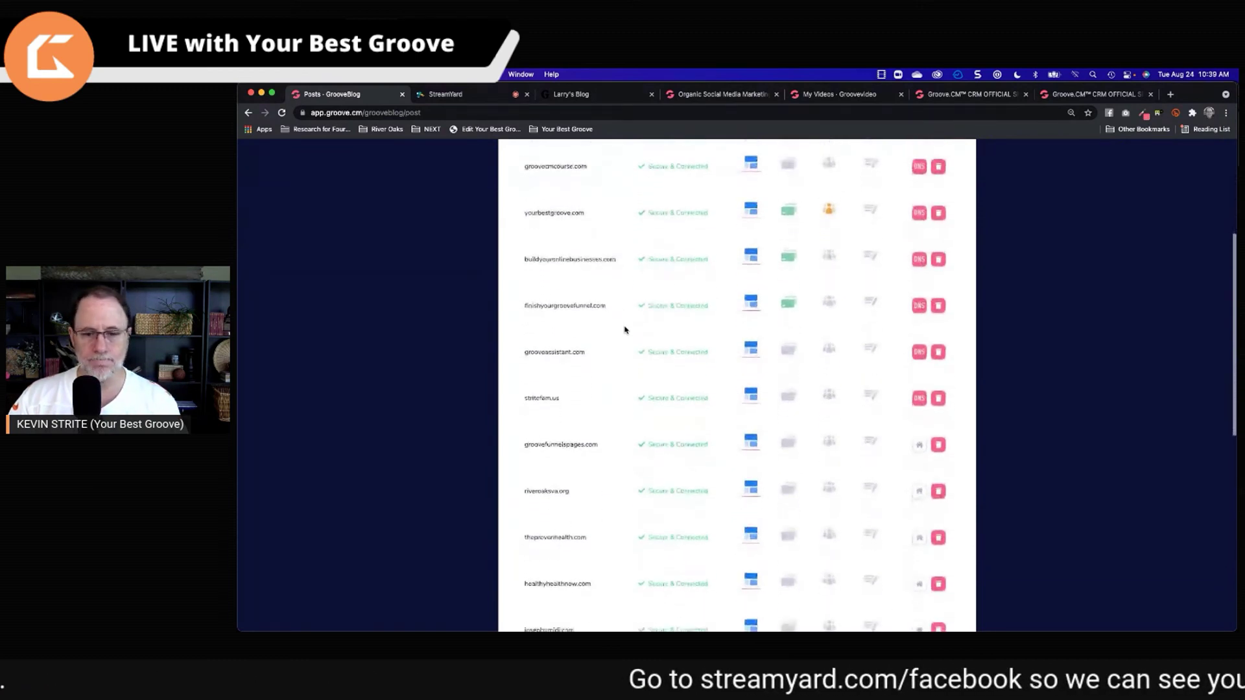
{"action": "scroll", "coordinate": [625, 329], "scroll_direction": "down", "scroll_amount": 1}
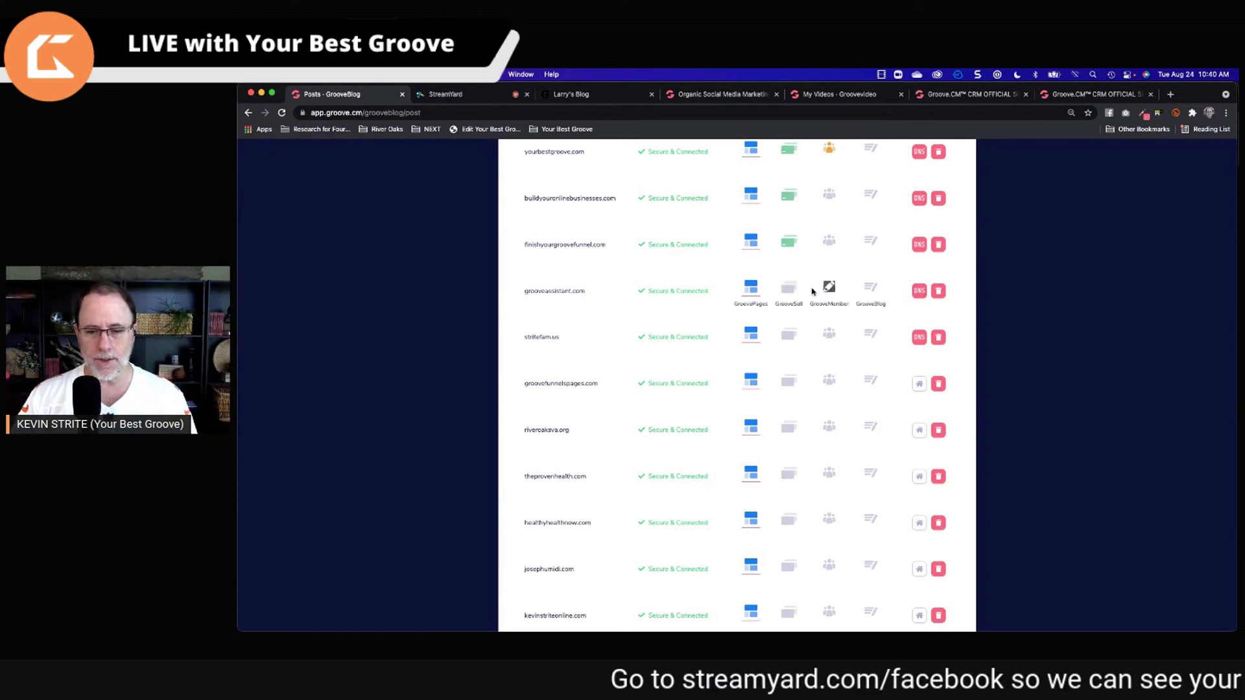
{"action": "left_click", "coordinate": [871, 286]}
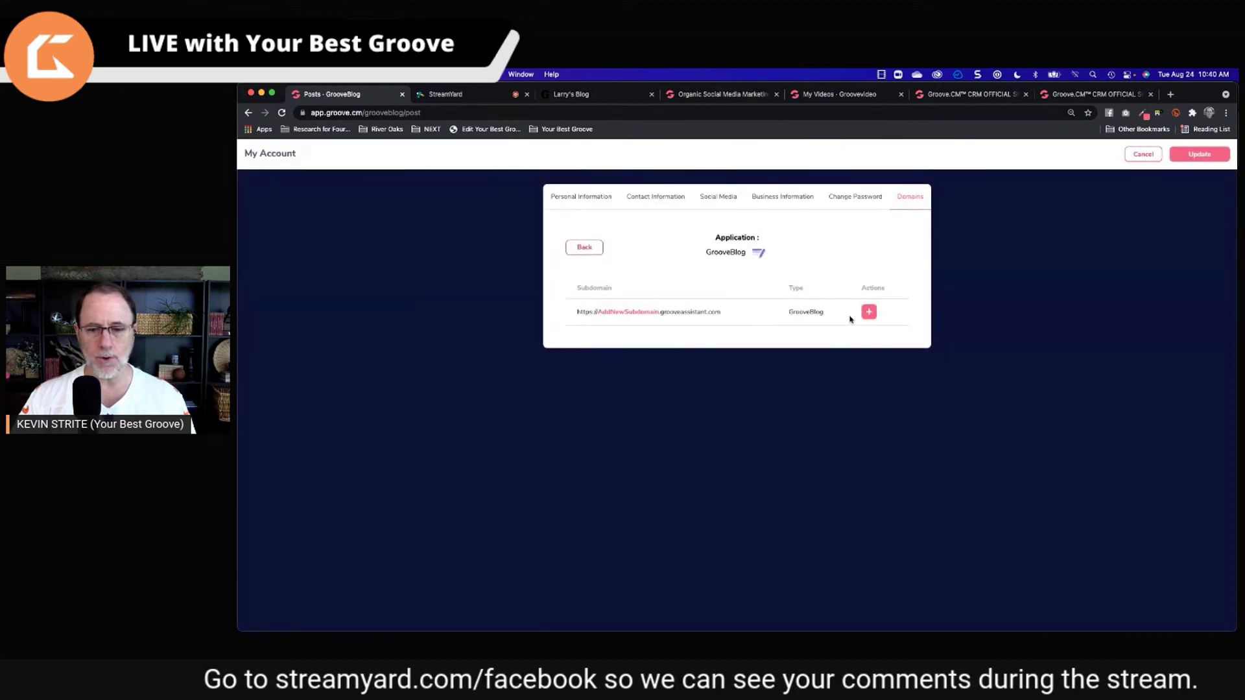
{"action": "left_click", "coordinate": [869, 311]}
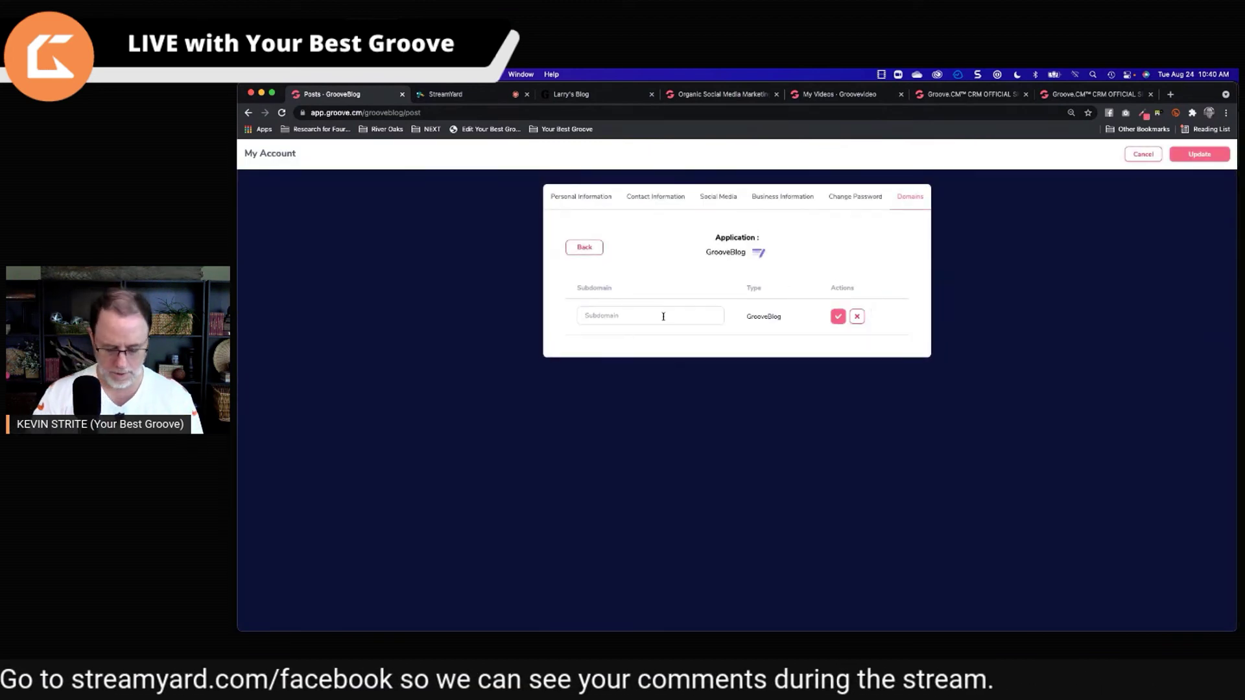
{"action": "type", "text": "blog"}
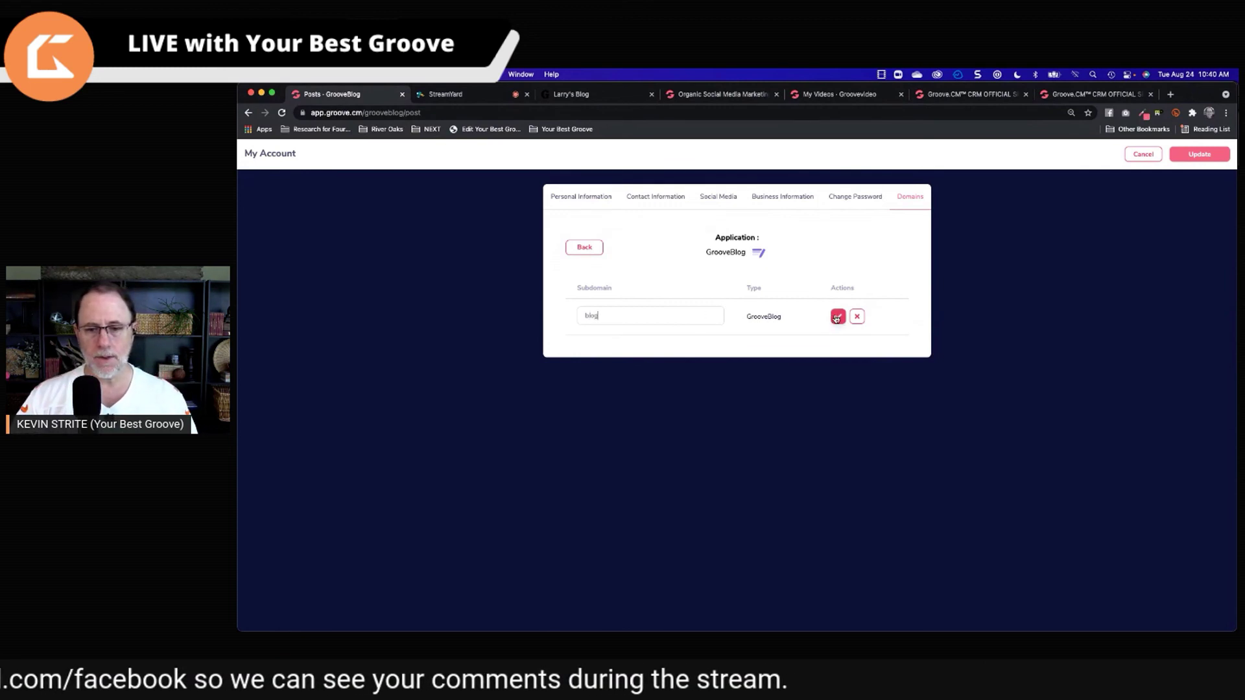
{"action": "left_click", "coordinate": [838, 316]}
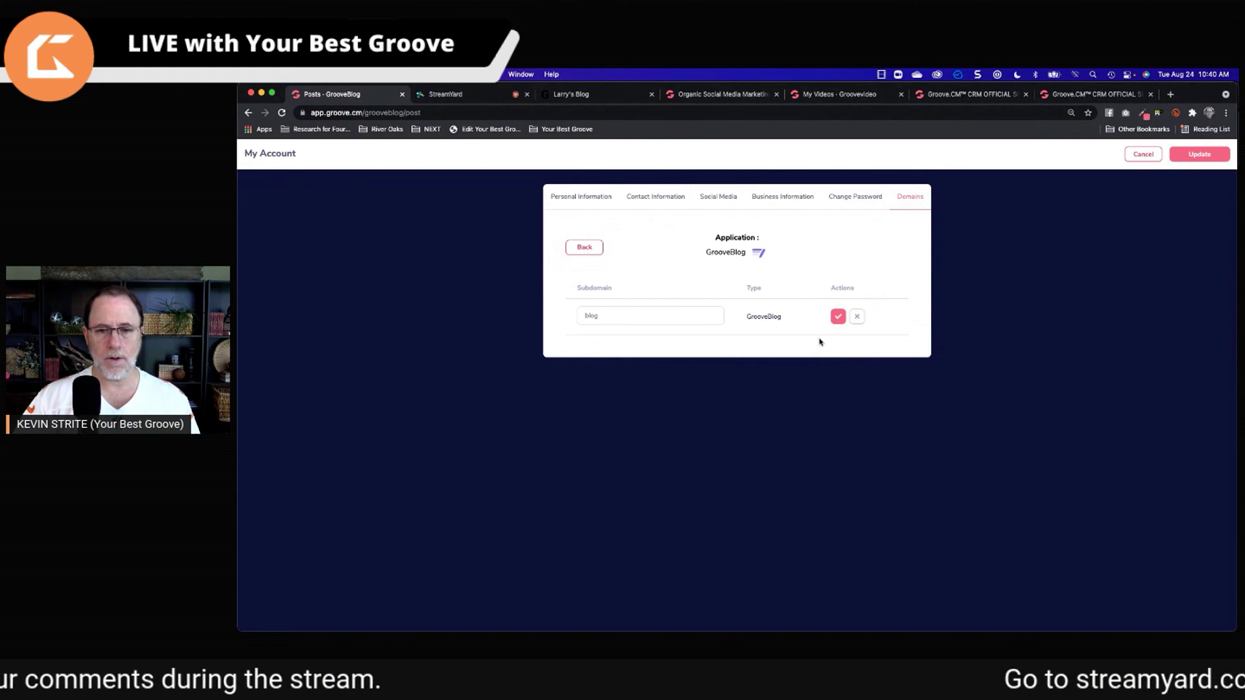
{"action": "left_click", "coordinate": [837, 316]}
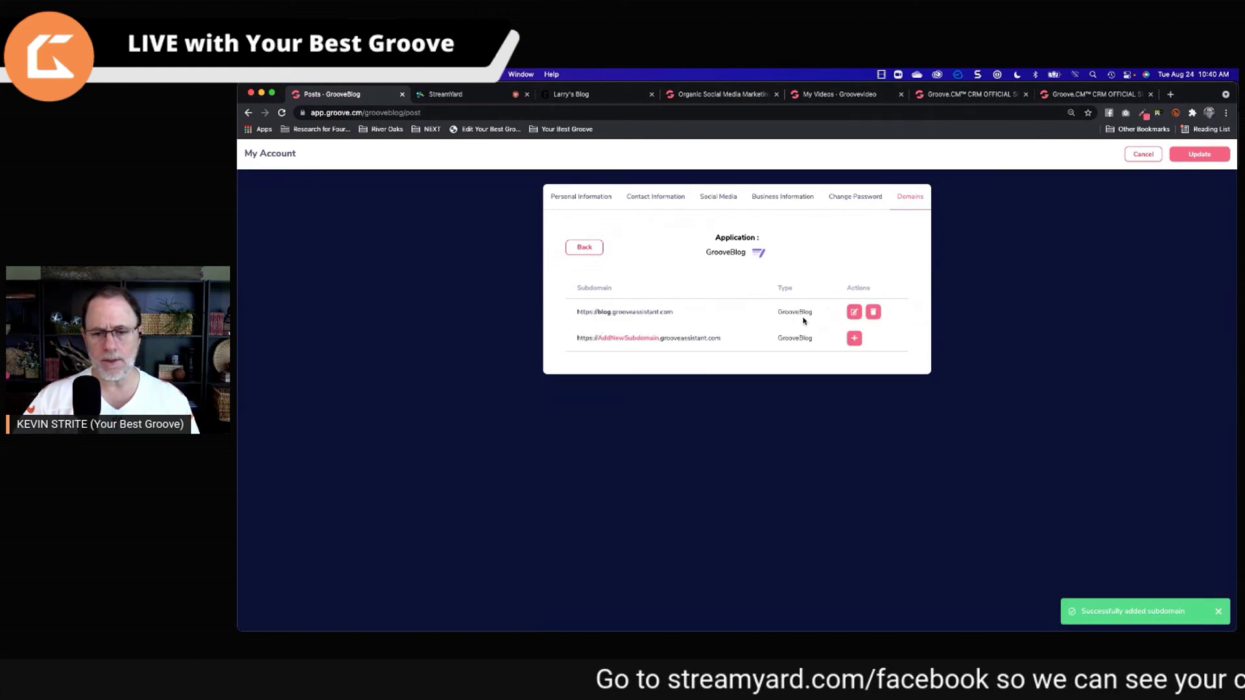
{"action": "left_click", "coordinate": [1200, 153]}
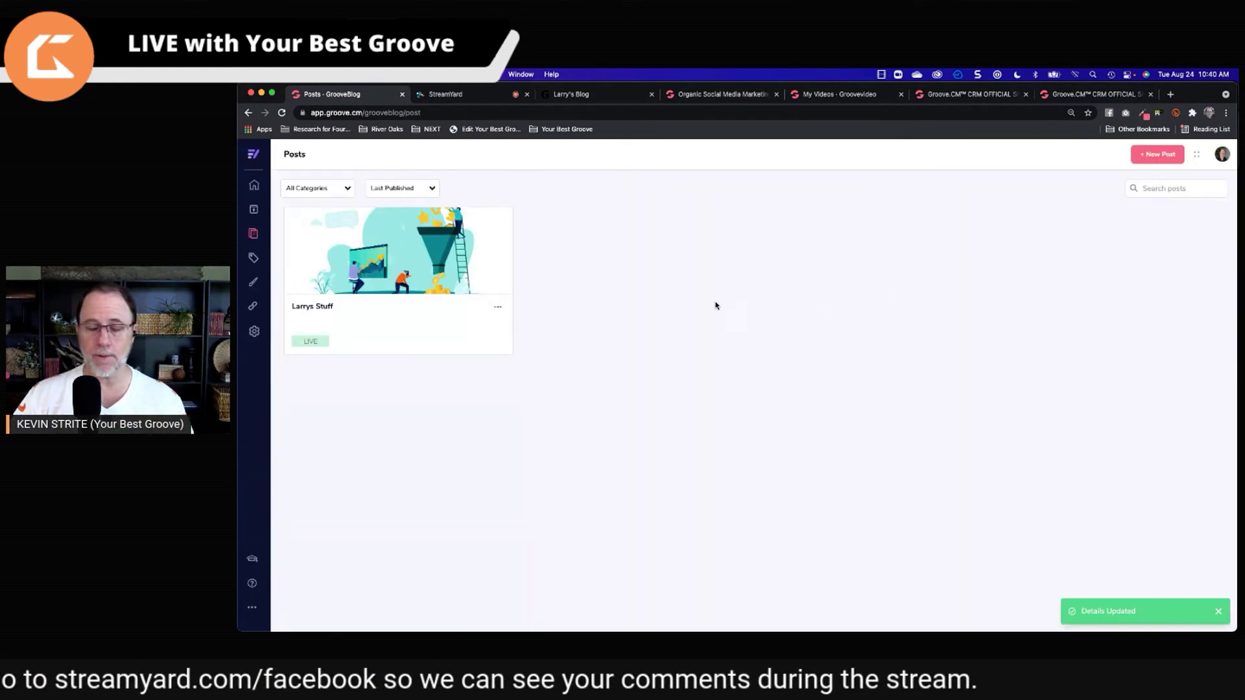
- Open "Larry's Blog" from the blog list for editing and go to its domain settings
{"action": "left_click", "coordinate": [258, 188]}
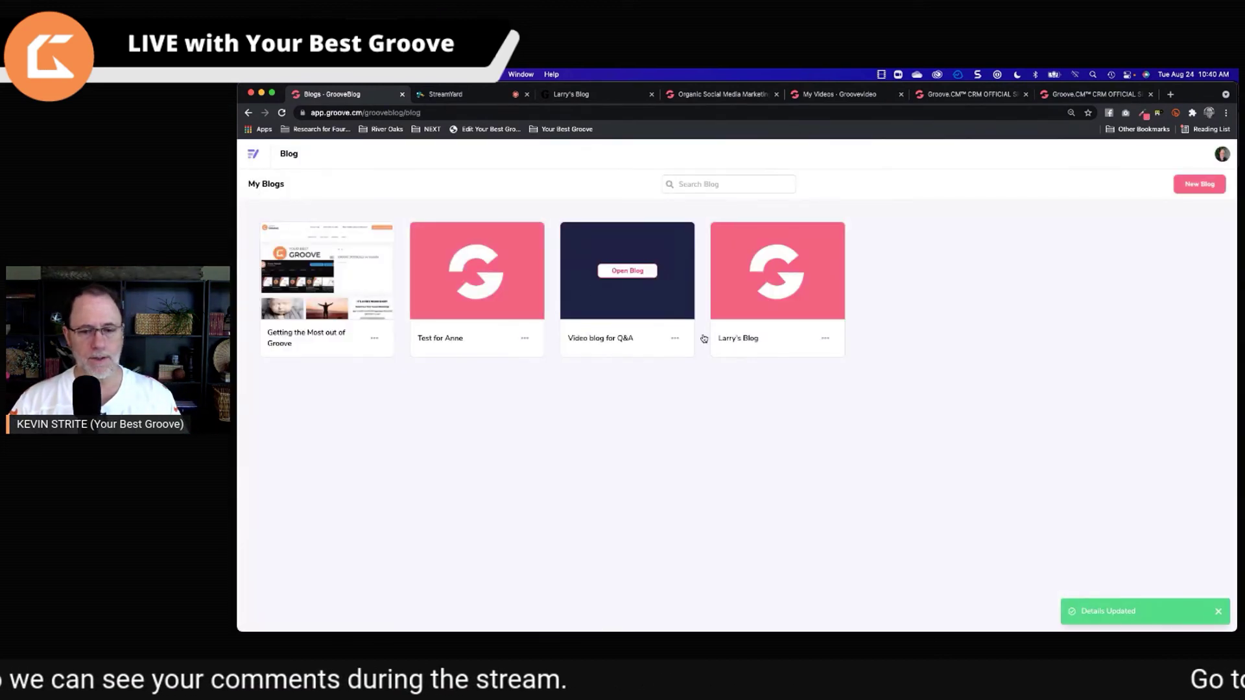
{"action": "left_click", "coordinate": [827, 340]}
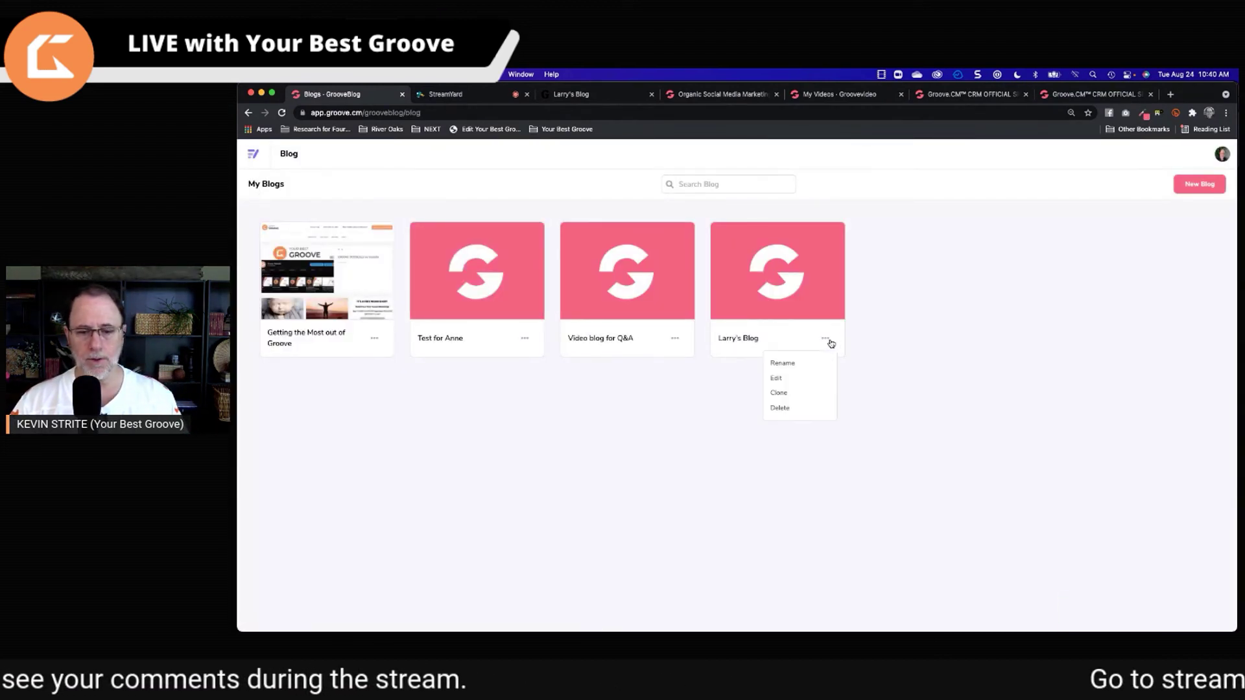
{"action": "left_click", "coordinate": [778, 380]}
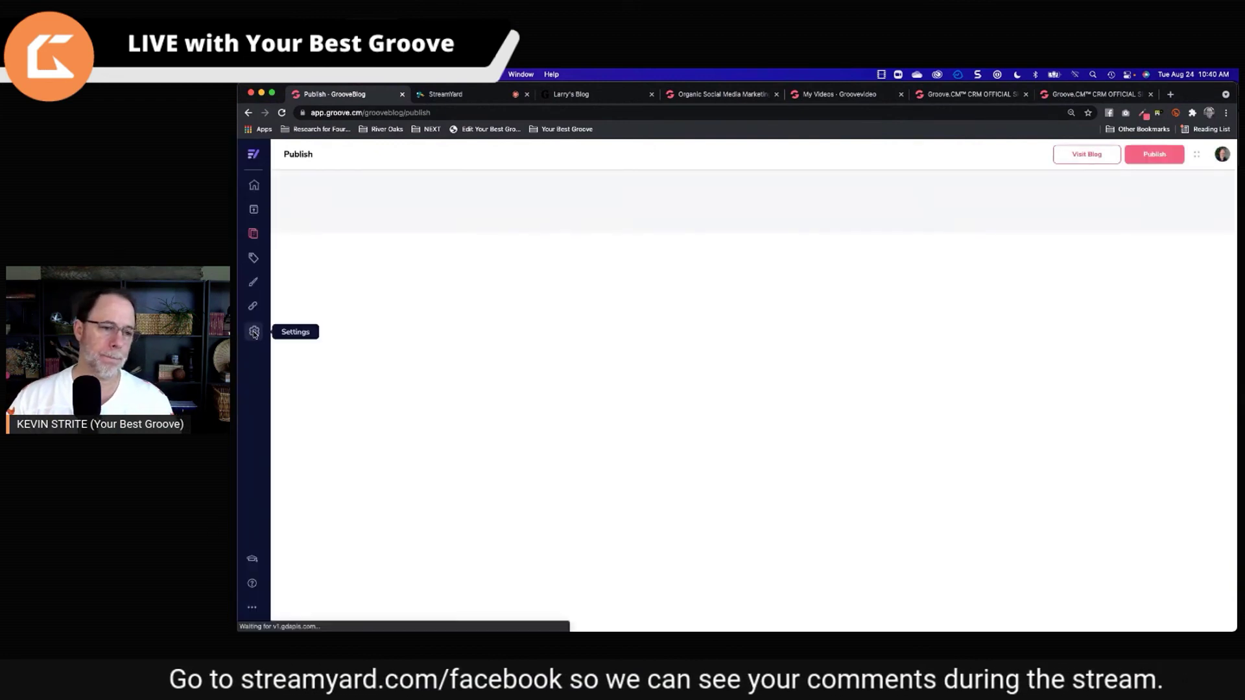
{"action": "left_click", "coordinate": [254, 332]}
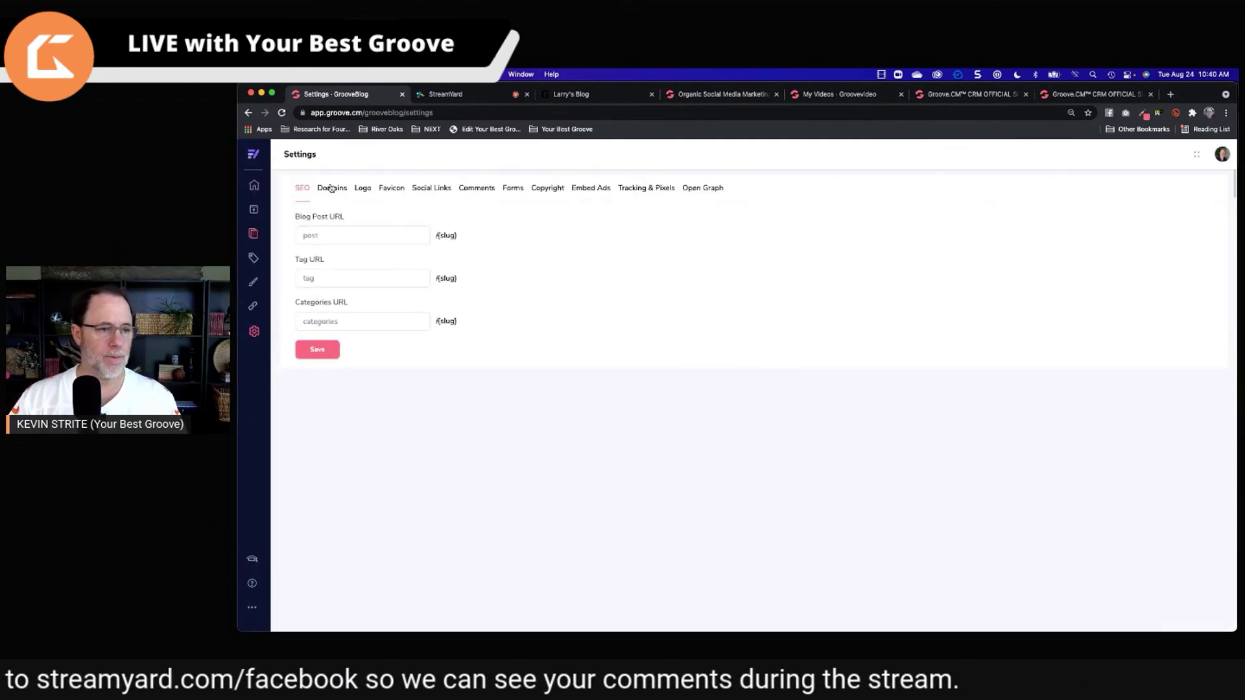
{"action": "left_click", "coordinate": [331, 189]}
- Connect the blog to grooveassistant.com with location Subdomain and subdomain blog.grooveassistant.com, save the domain settings and publish the blog
{"action": "left_click", "coordinate": [420, 286]}
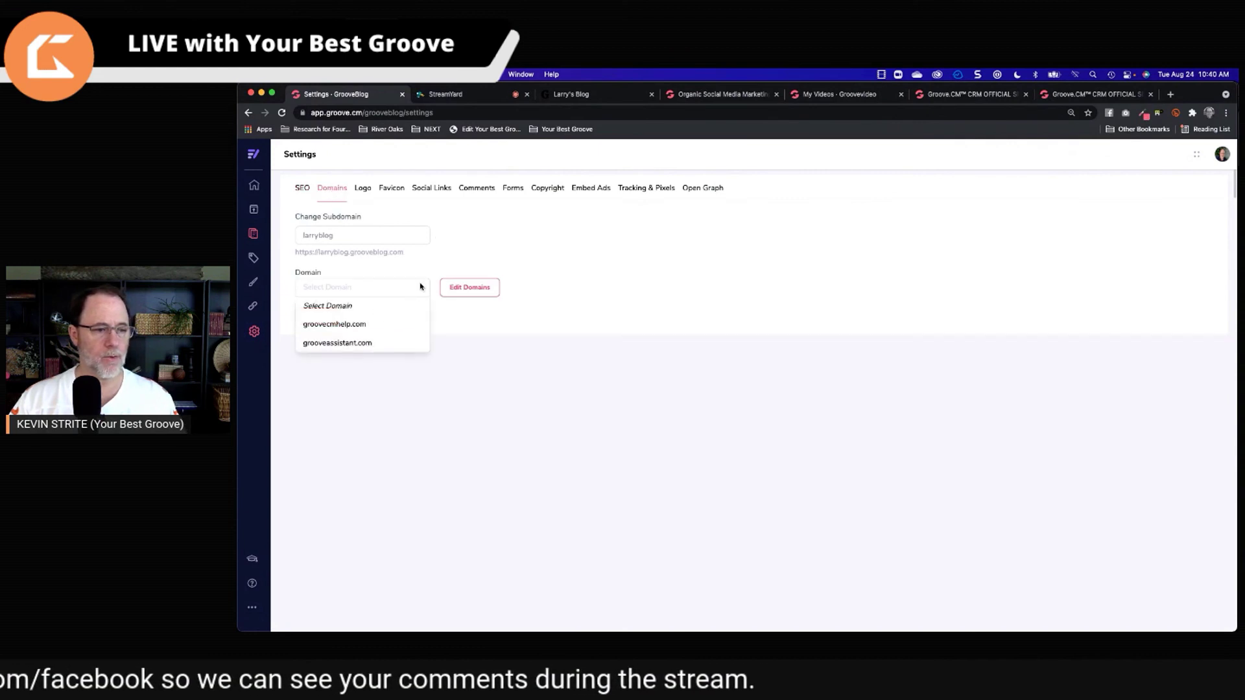
{"action": "left_click", "coordinate": [356, 344]}
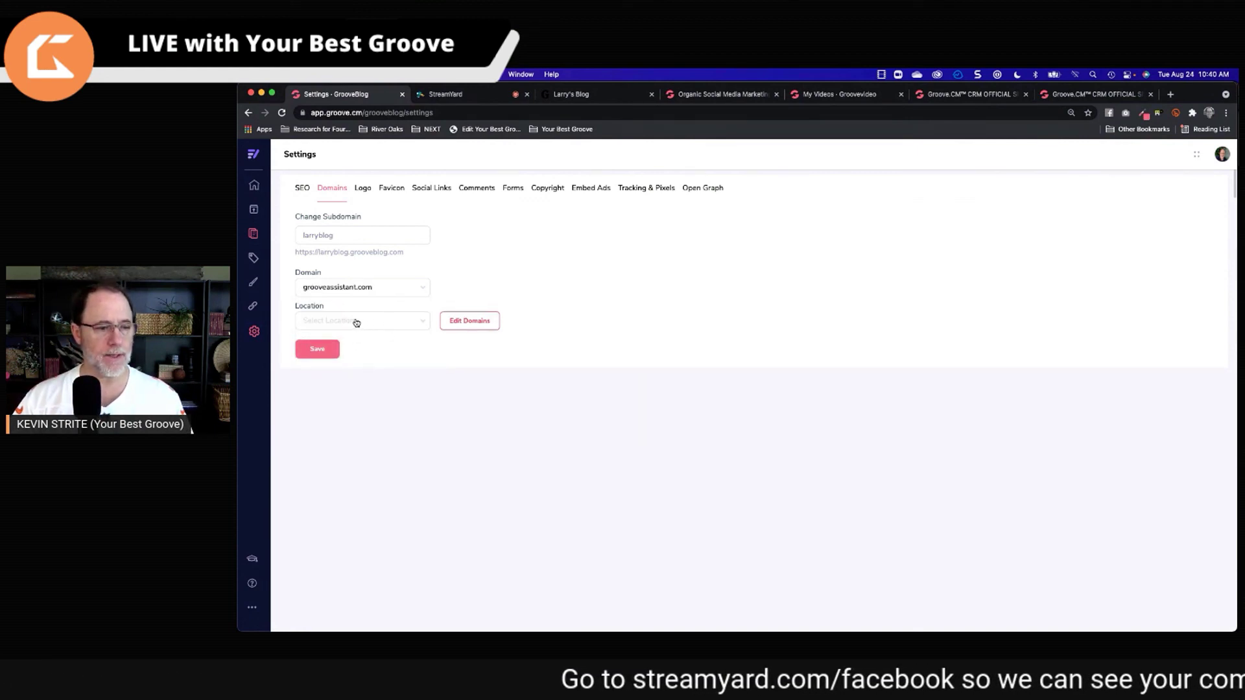
{"action": "left_click", "coordinate": [373, 324]}
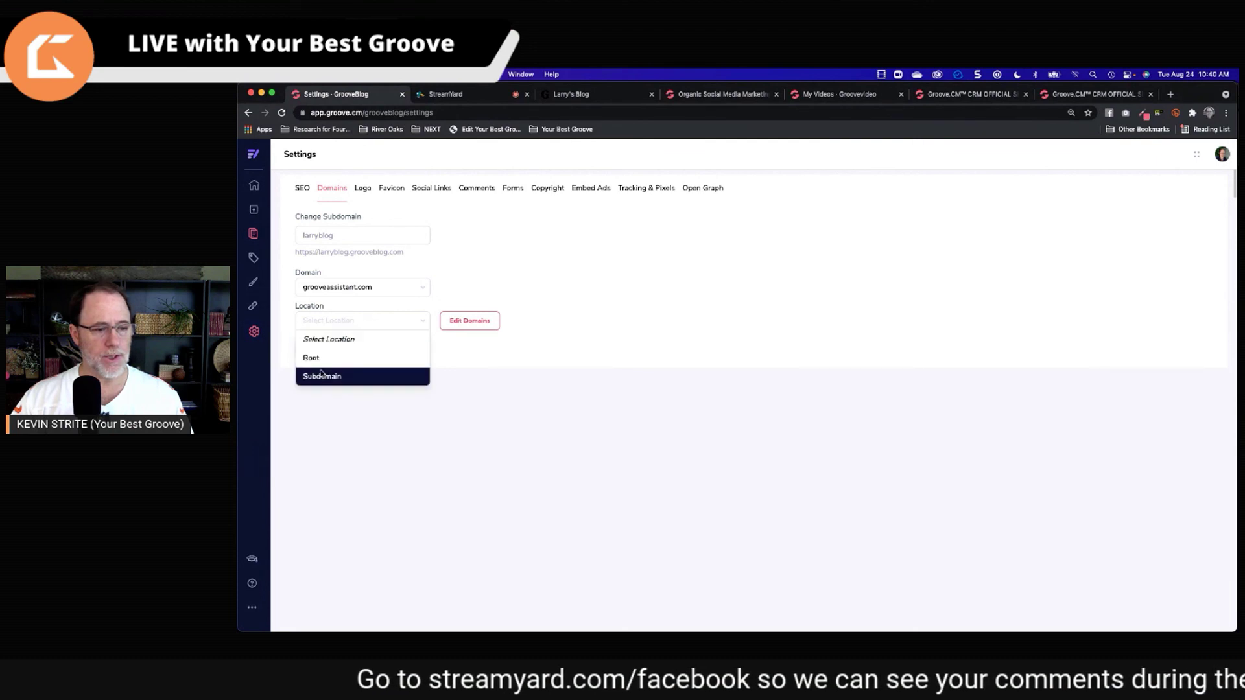
{"action": "left_click", "coordinate": [326, 378]}
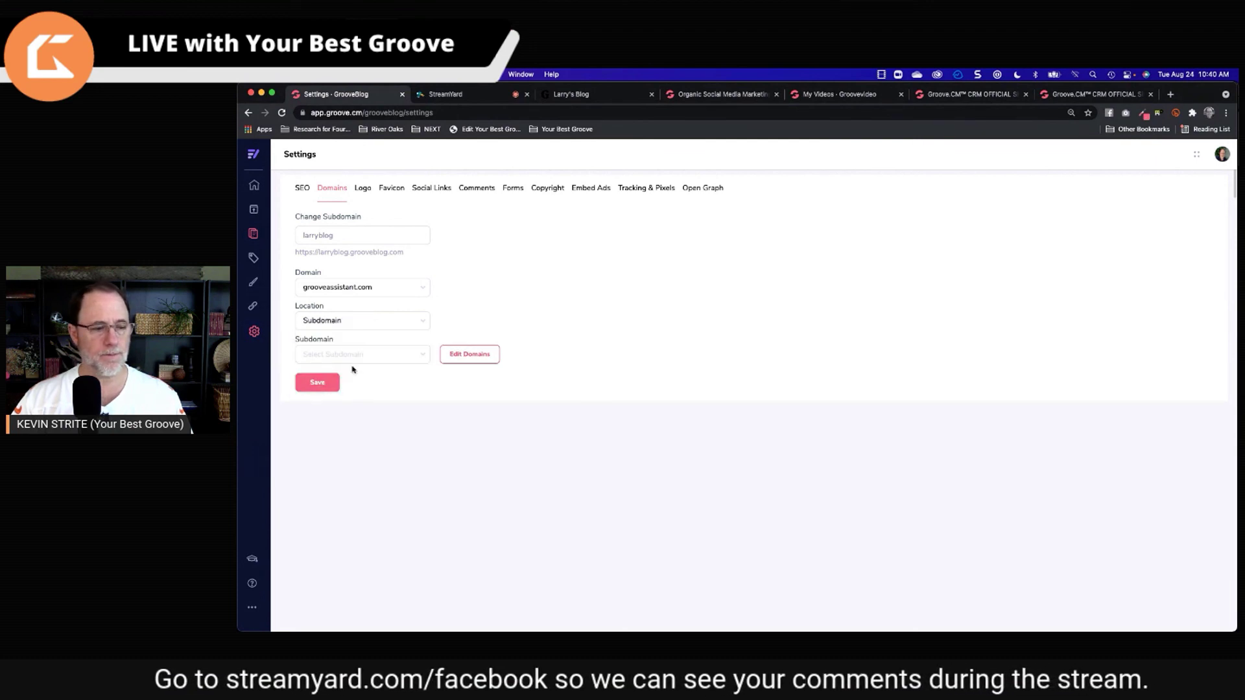
{"action": "left_click", "coordinate": [379, 358]}
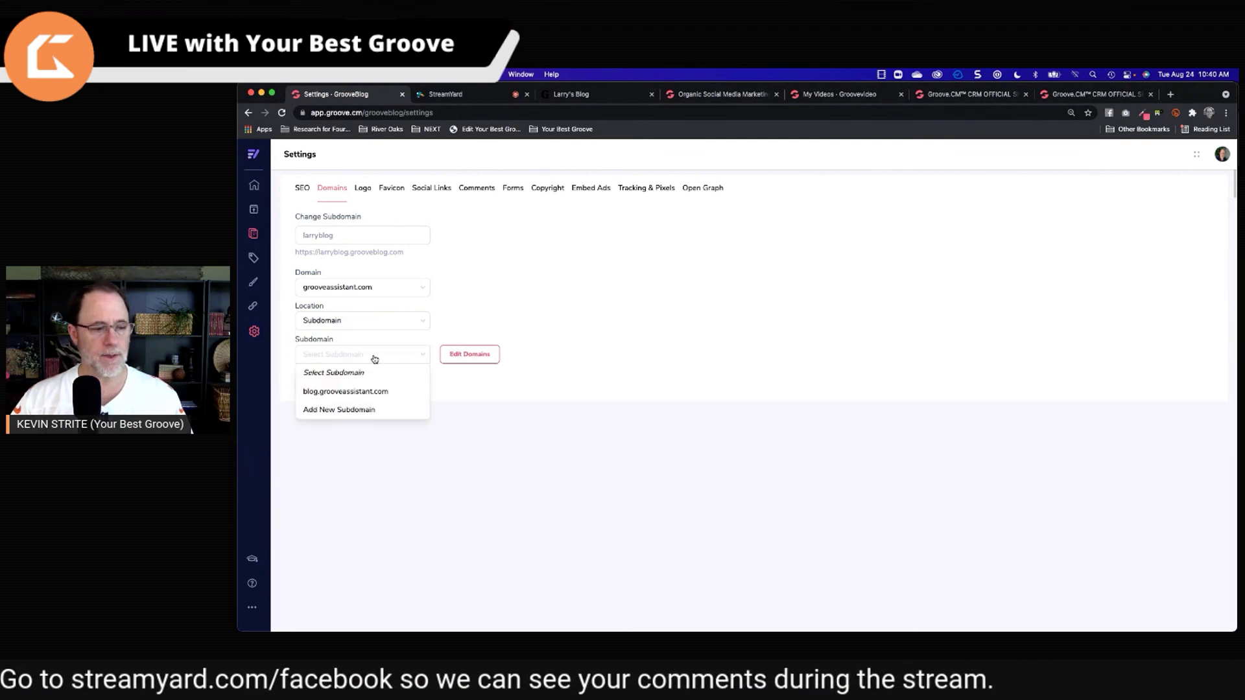
{"action": "left_click", "coordinate": [350, 392]}
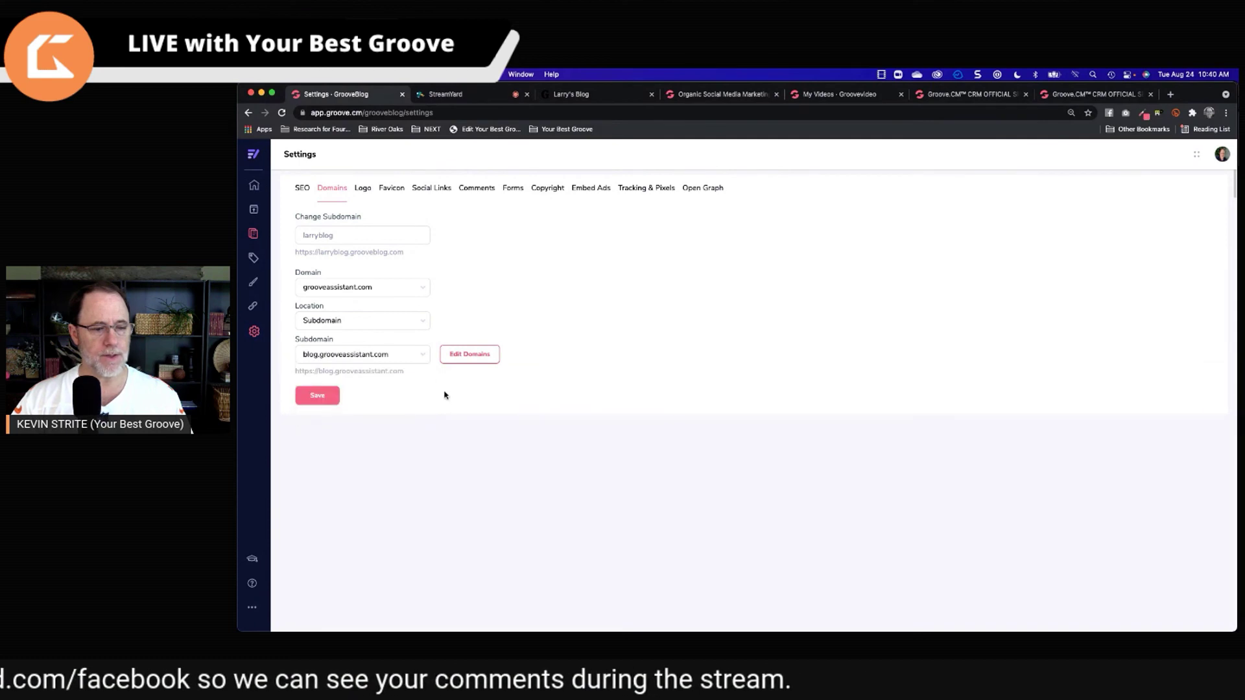
{"action": "left_click", "coordinate": [321, 399]}
{"action": "left_click", "coordinate": [319, 396]}
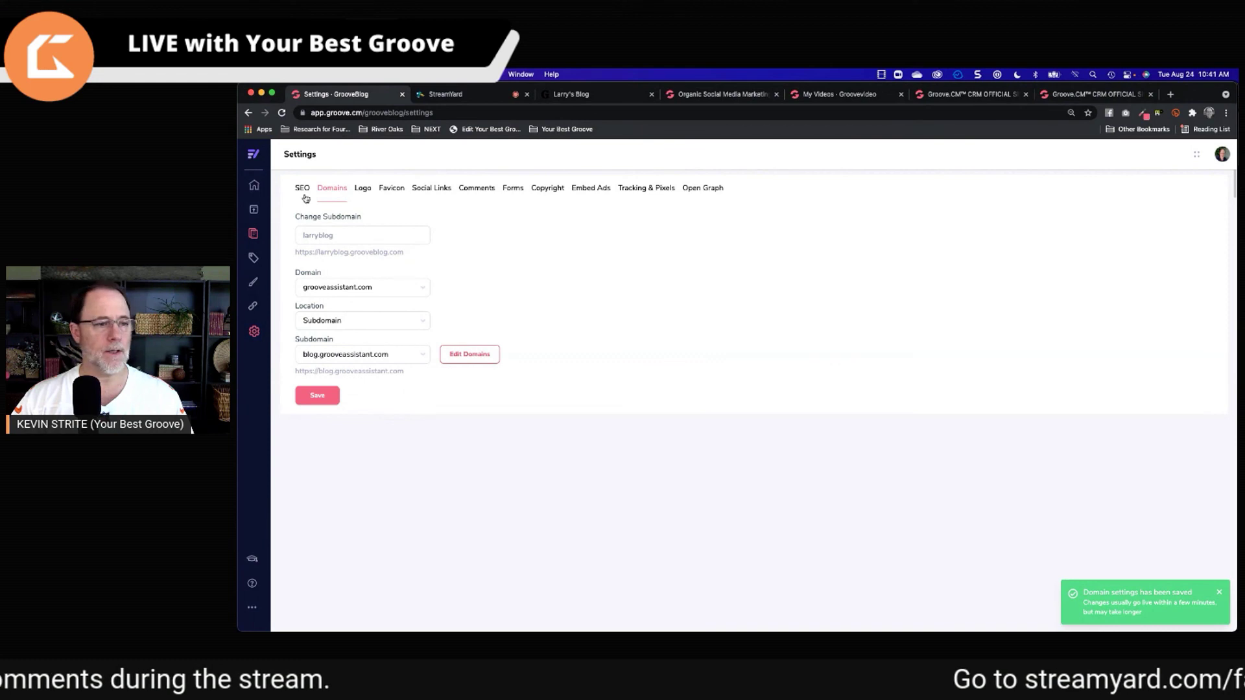
{"action": "left_click", "coordinate": [254, 210]}
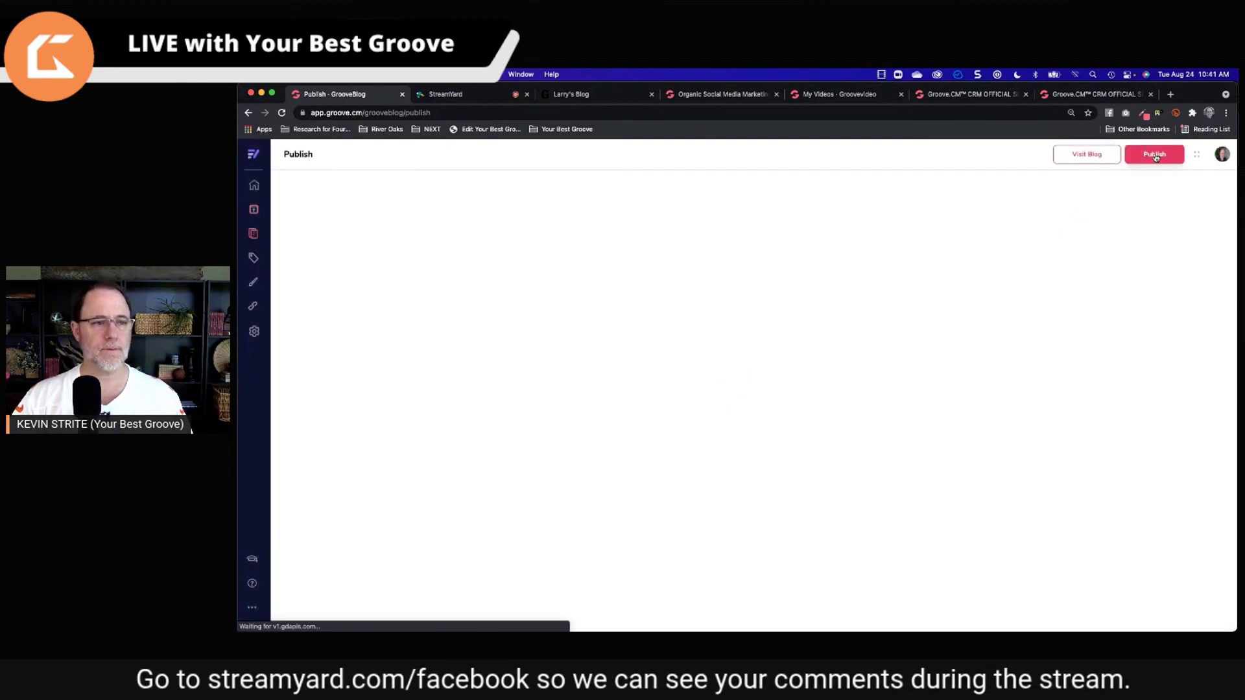
{"action": "left_click", "coordinate": [1155, 158]}
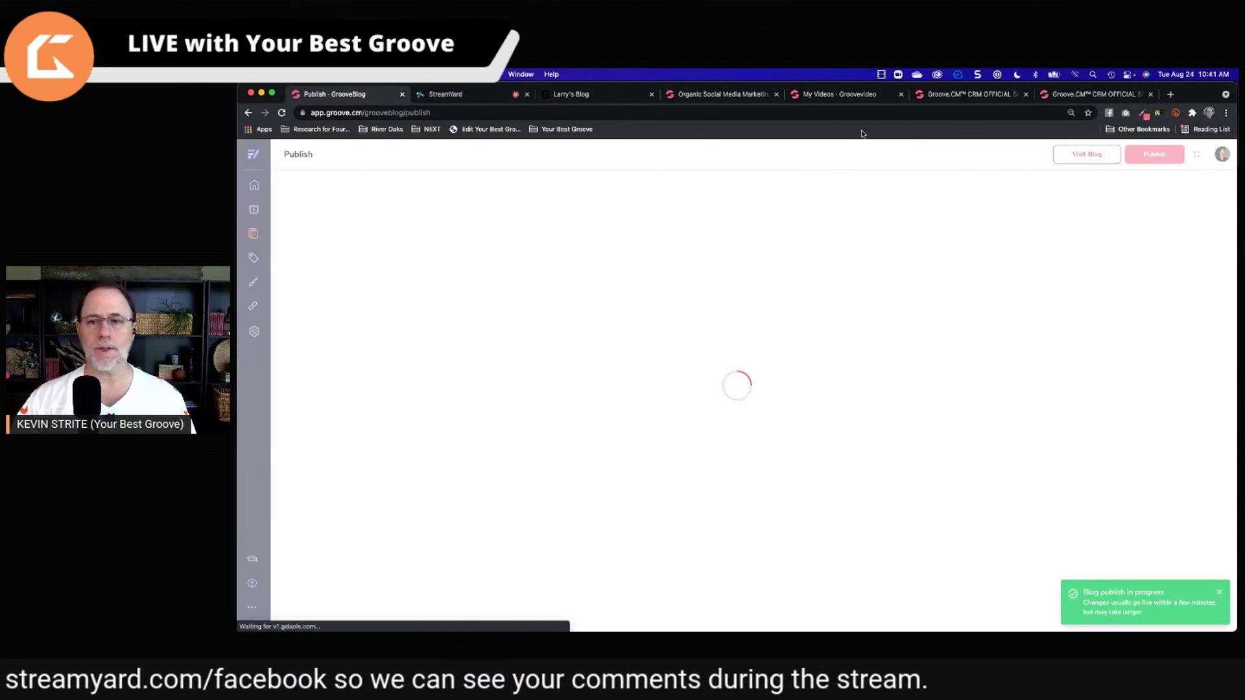
- Load blog.grooveassistant.com in a new browser tab to check the custom address and return to the blog's publish page
{"action": "left_click", "coordinate": [1170, 94]}
{"action": "left_click", "coordinate": [980, 112]}
{"action": "type", "text": "b"}
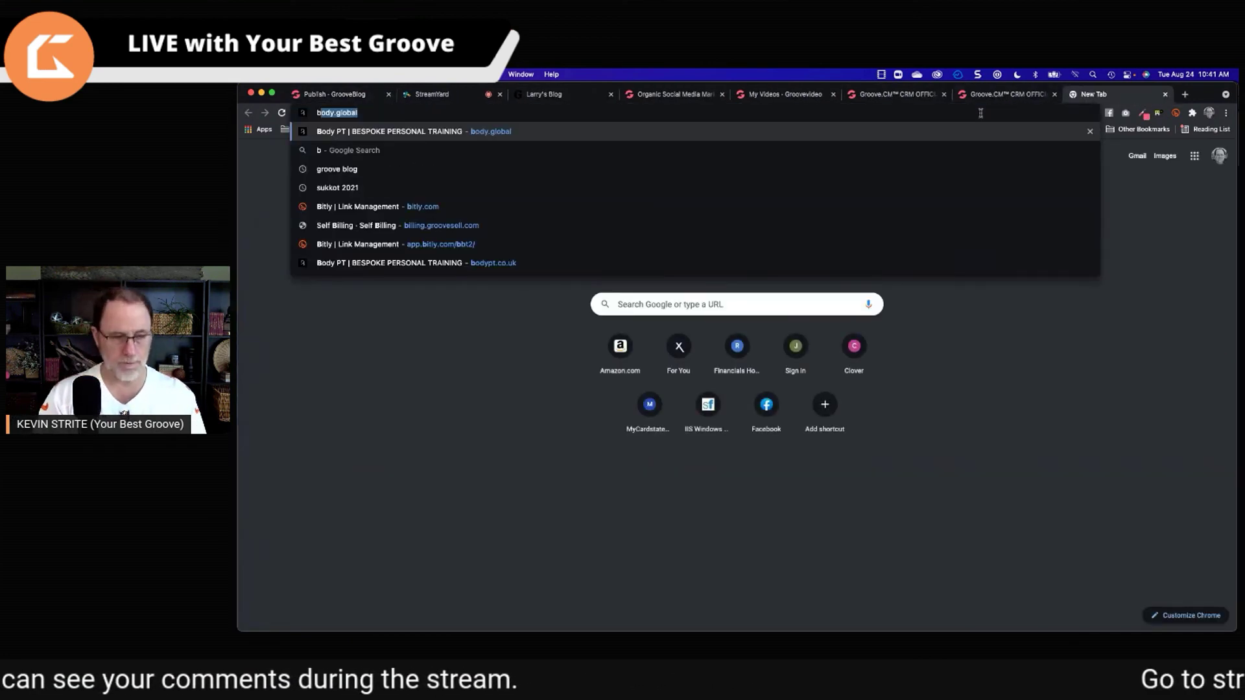
{"action": "type", "text": "log.groove"}
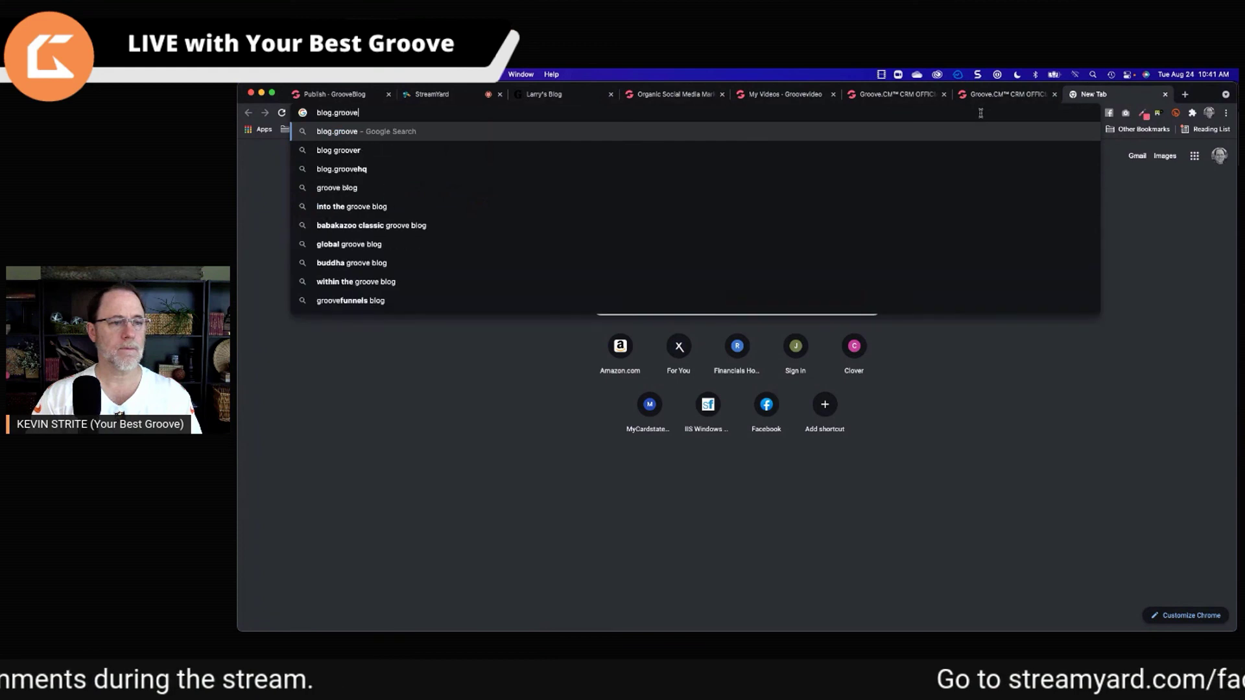
{"action": "type", "text": "assistant.com"}
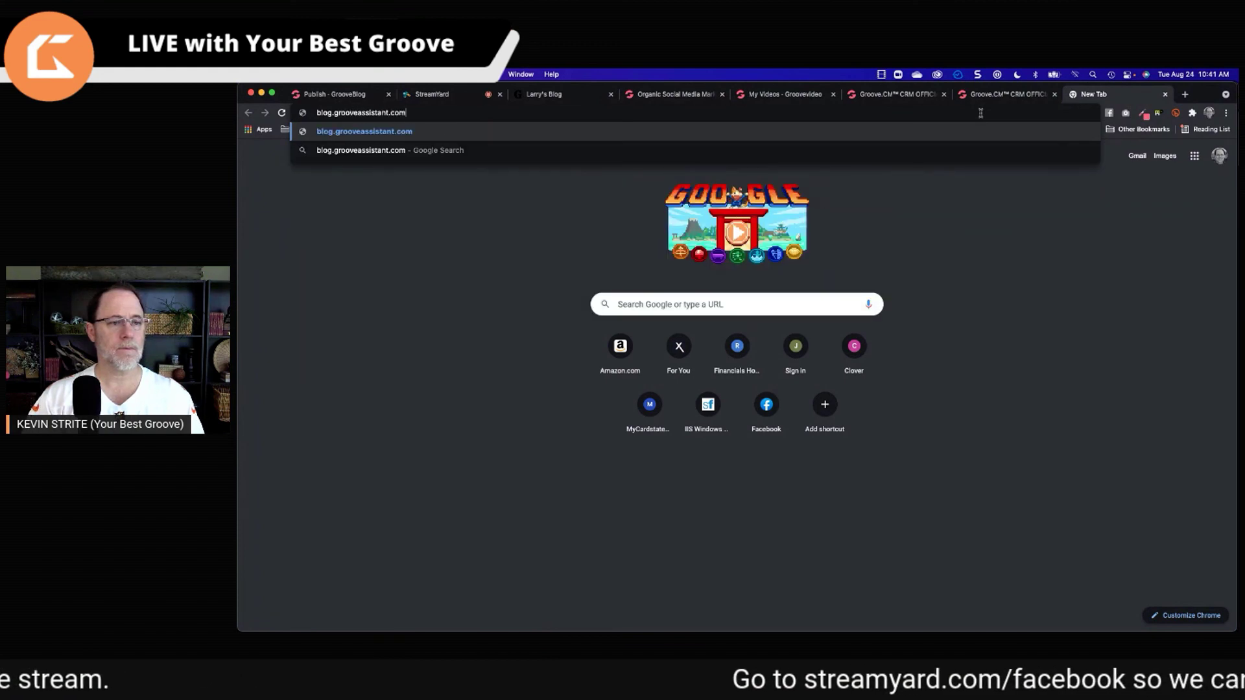
{"action": "key", "text": "Return"}
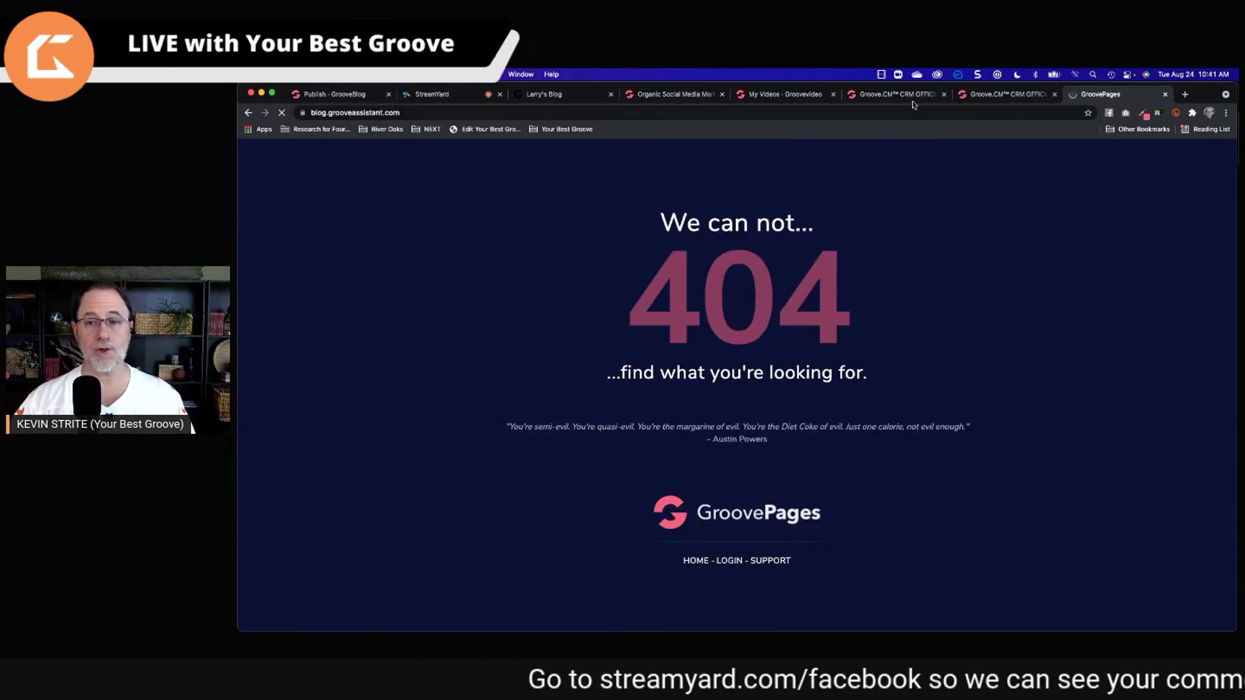
{"action": "left_click", "coordinate": [342, 95]}
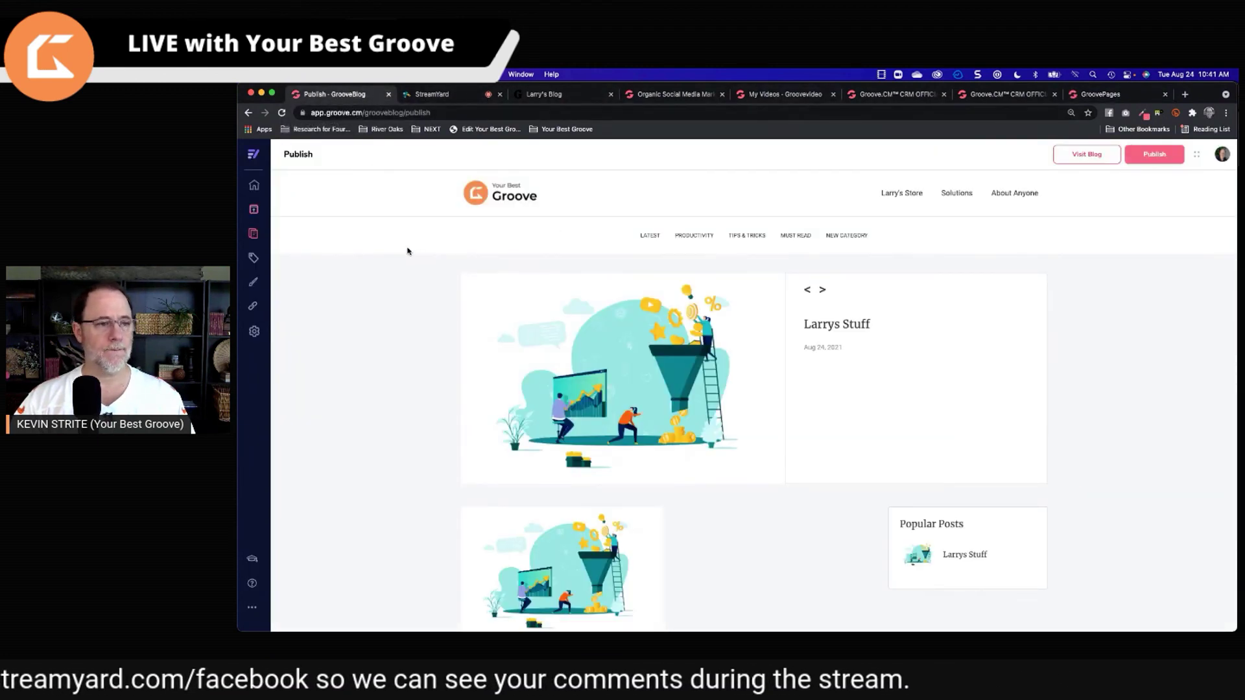
- Publish the blog again and visit its live site
{"action": "left_click", "coordinate": [1154, 154]}
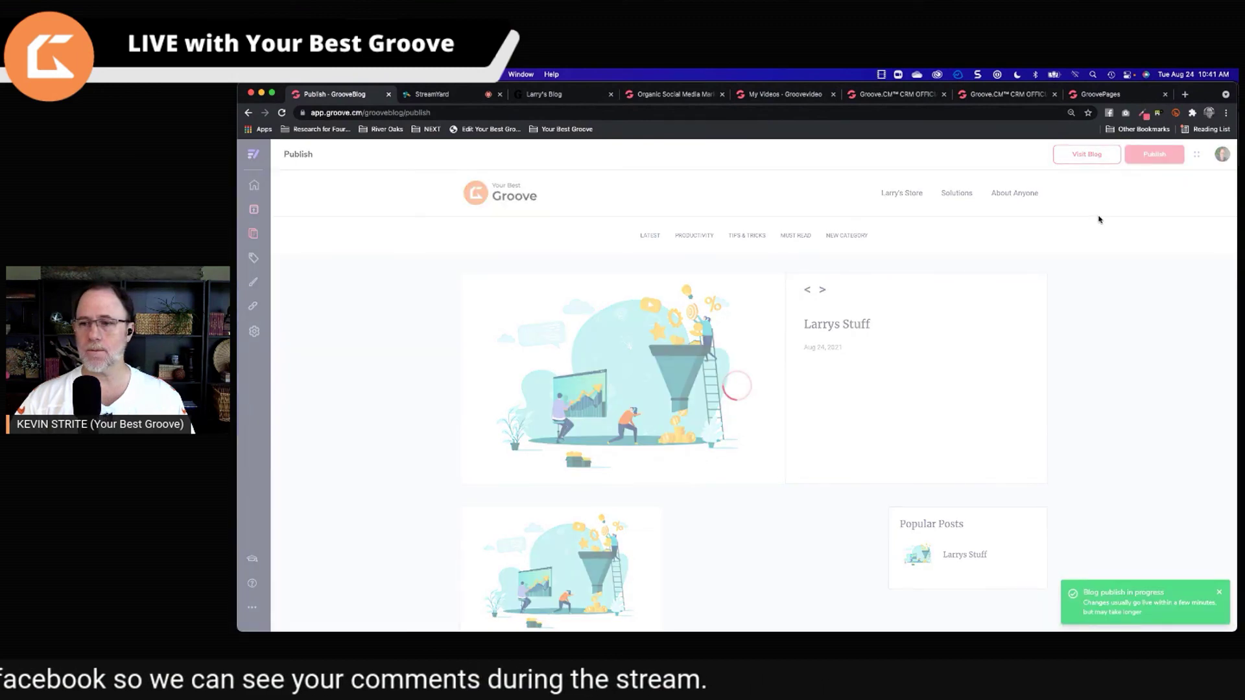
{"action": "left_click", "coordinate": [1087, 156]}
{"action": "left_click", "coordinate": [1088, 155]}
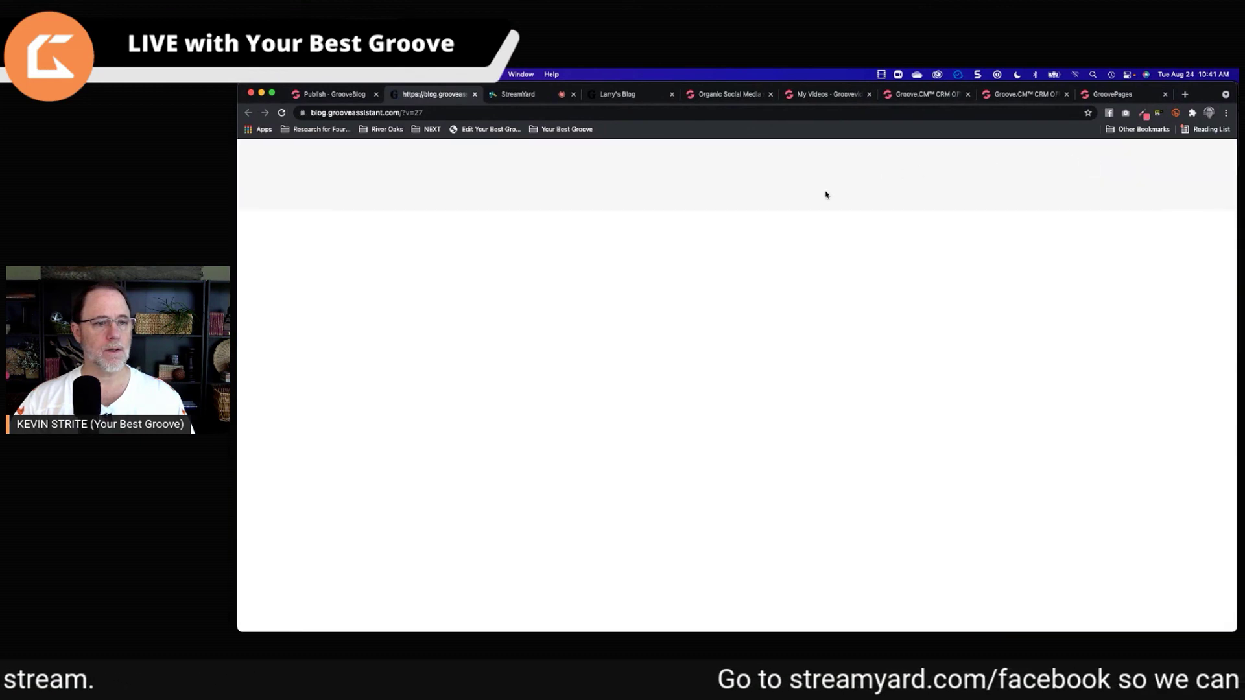
- Load blog.grooveassistant.com without the version parameter in the address and look over the live blog's home page
{"action": "left_click", "coordinate": [441, 112]}
{"action": "left_click", "coordinate": [471, 114]}
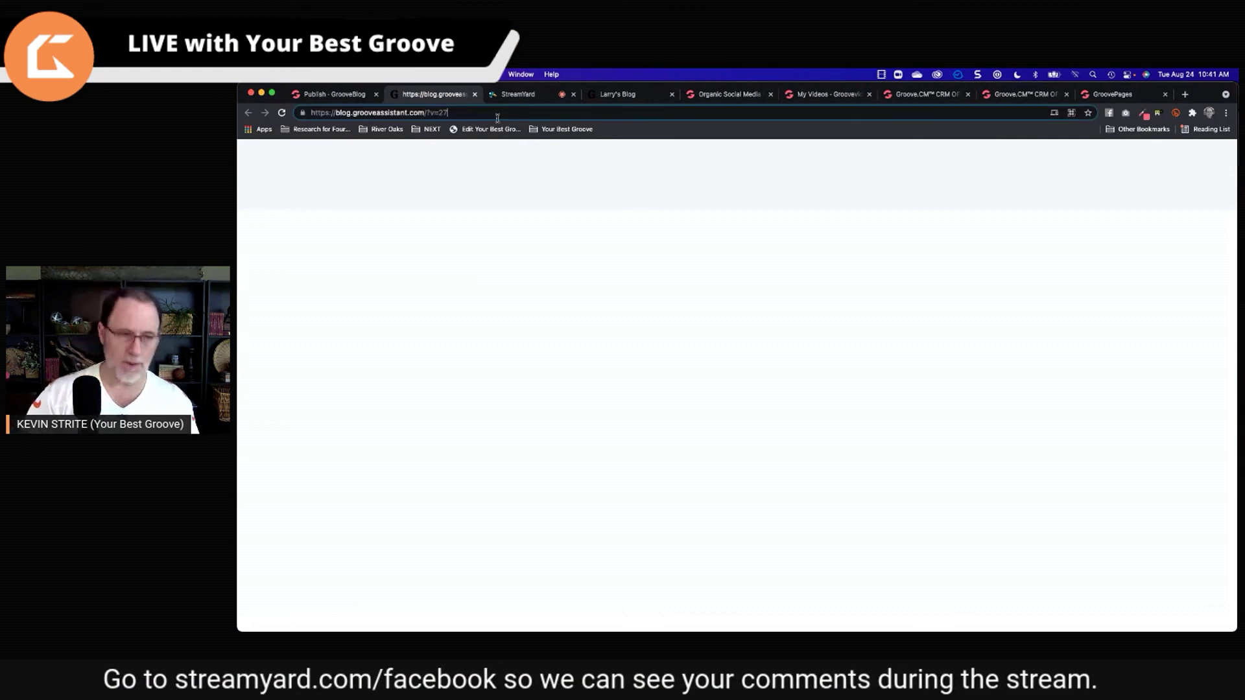
{"action": "key", "text": "Return"}
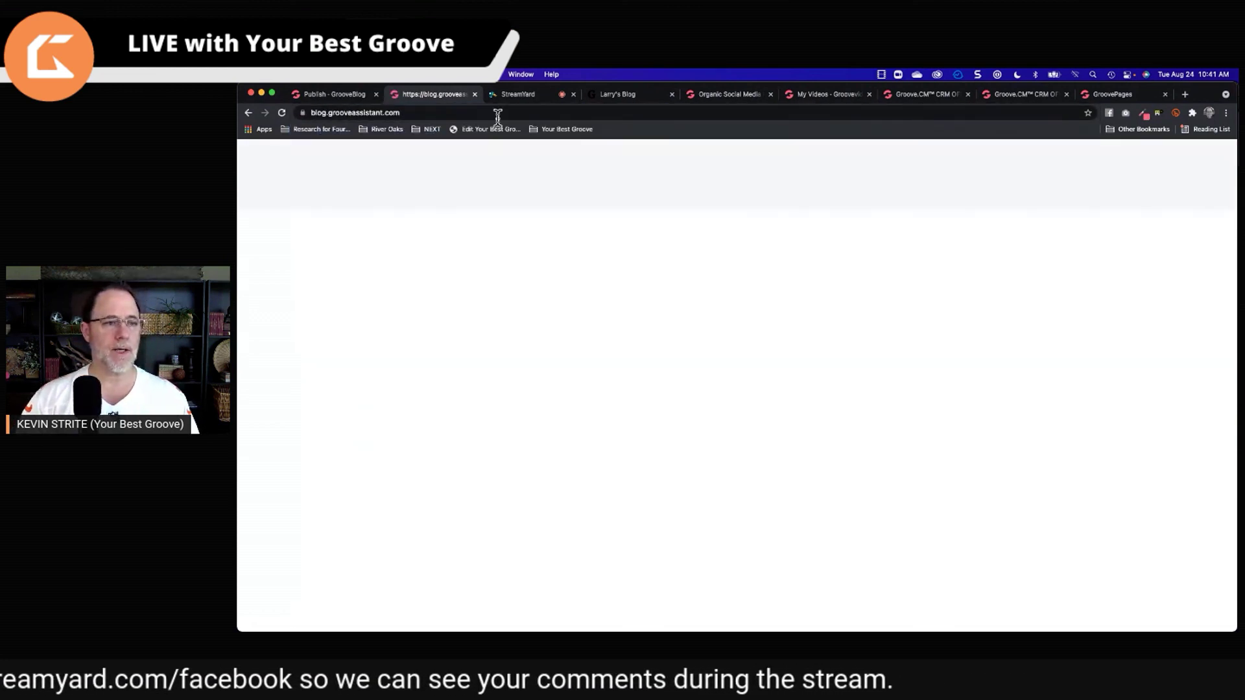
{"action": "left_click", "coordinate": [497, 114]}
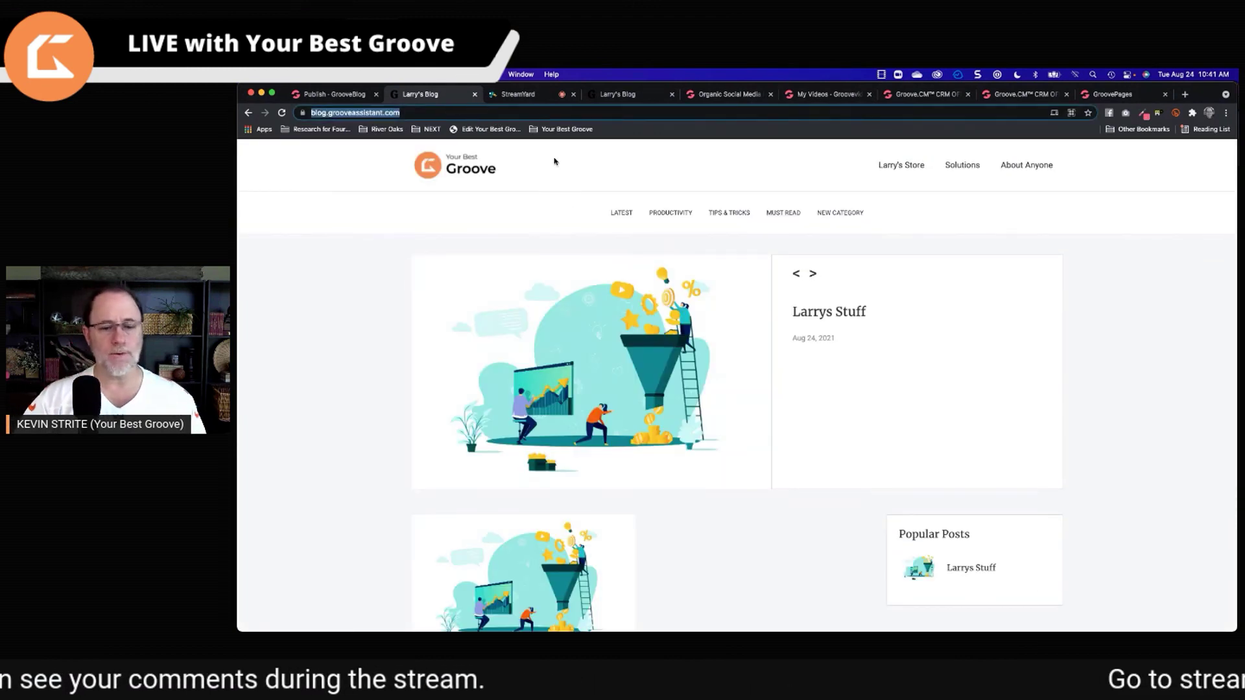
{"action": "left_click", "coordinate": [354, 260]}
{"action": "scroll", "coordinate": [494, 356], "scroll_direction": "down", "scroll_amount": 5}
{"action": "scroll", "coordinate": [492, 356], "scroll_direction": "up", "scroll_amount": 5}
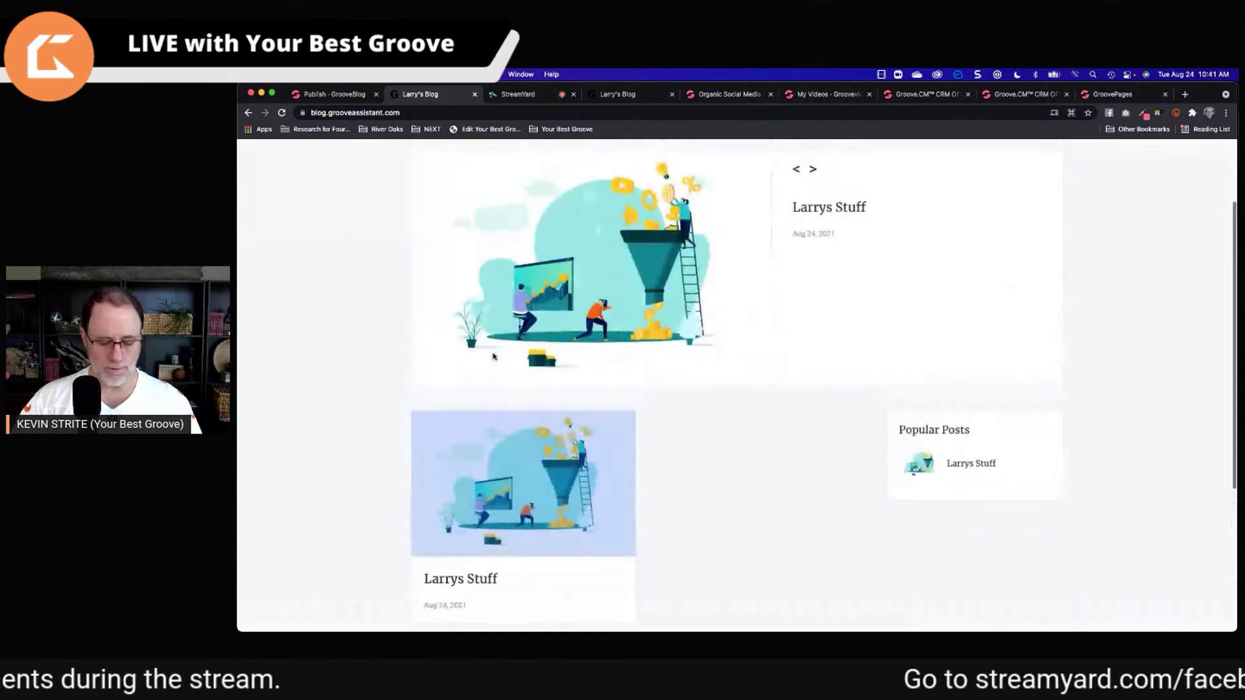